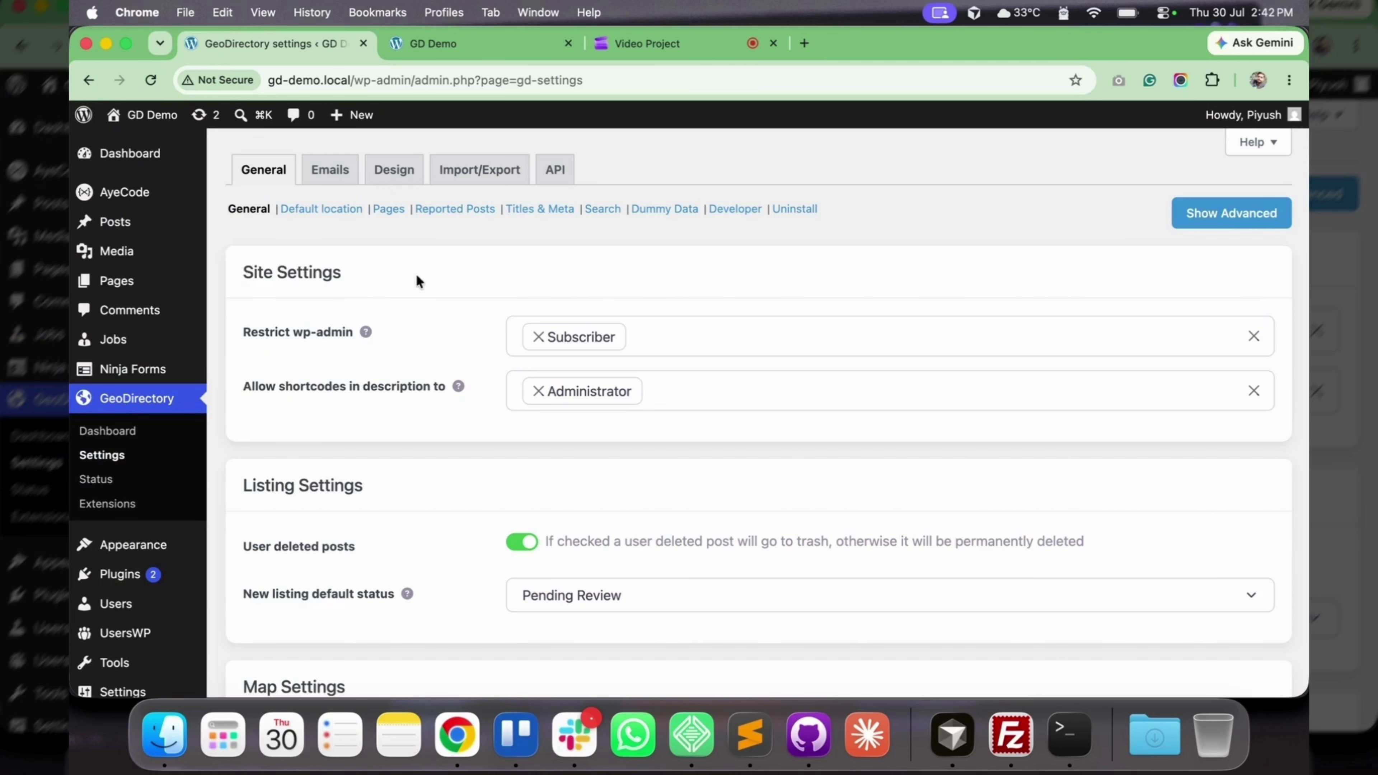
- Review the Restrict wp-admin setting under Site Settings, including its help text and the selectable user roles
left_click_drag(240, 271, 357, 271)
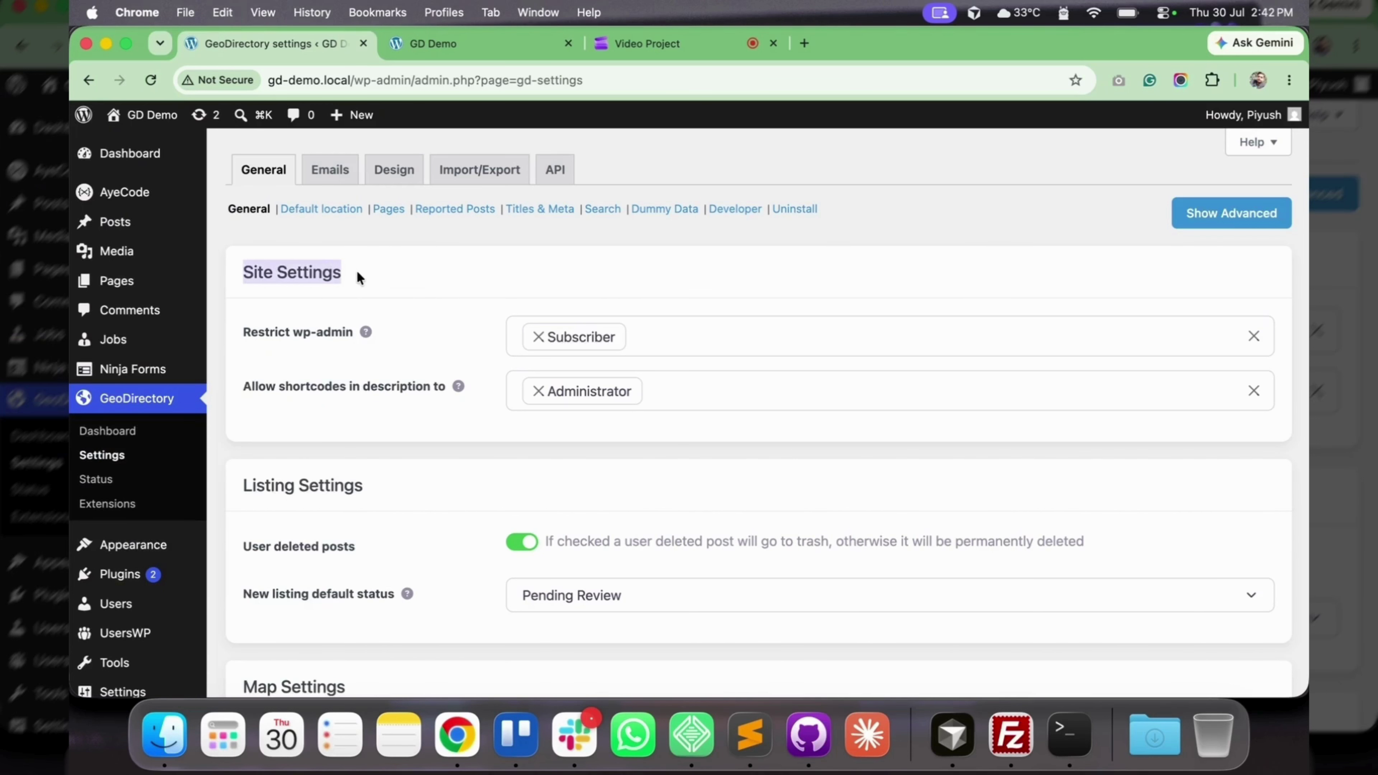
triple_click(279, 333)
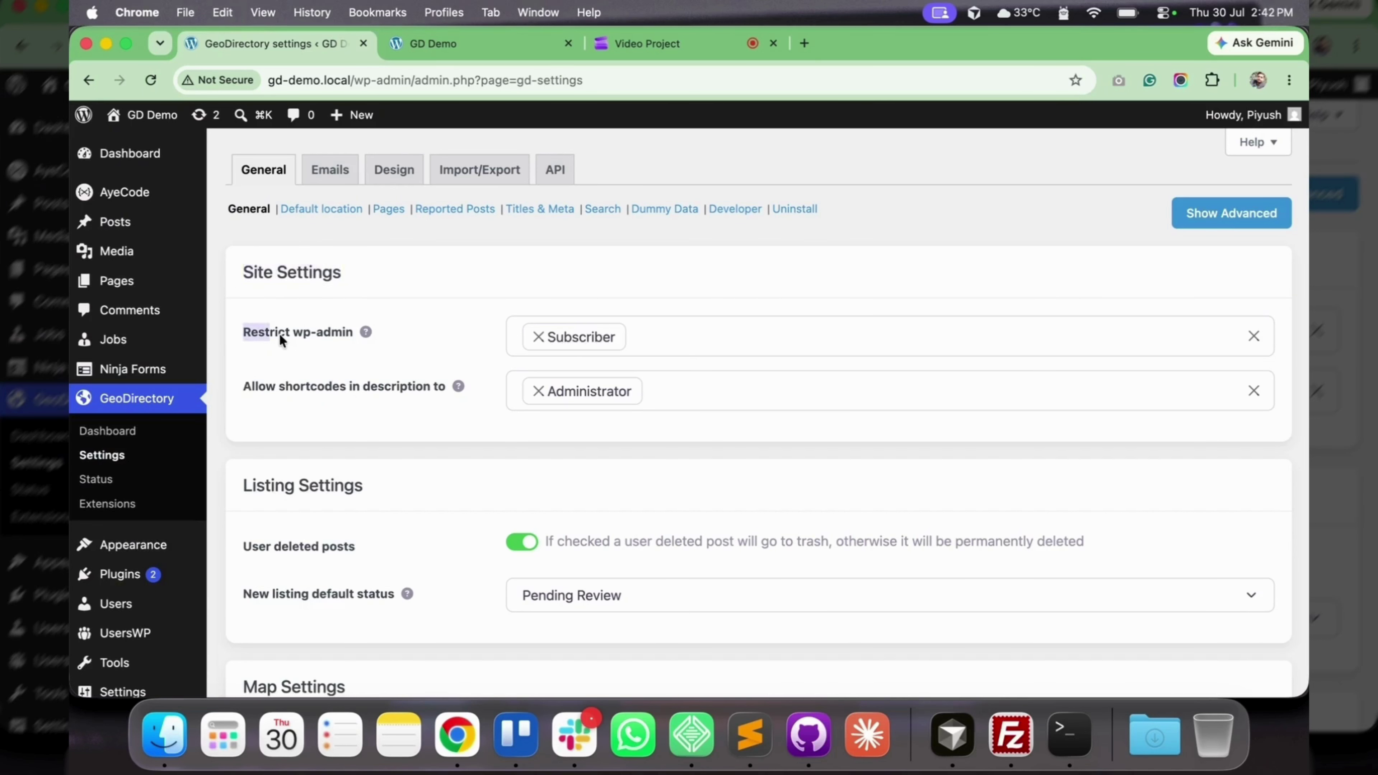
mouse_move(369, 331)
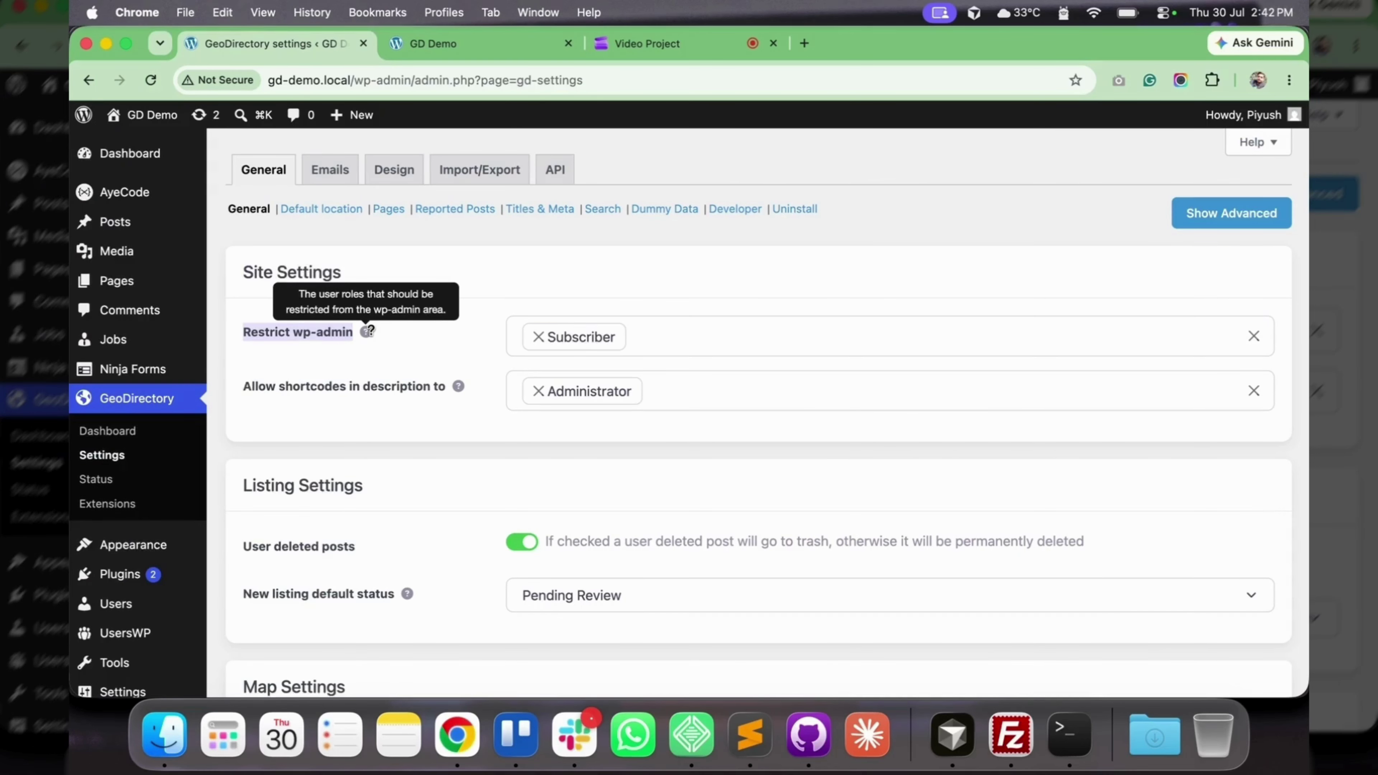
left_click(680, 337)
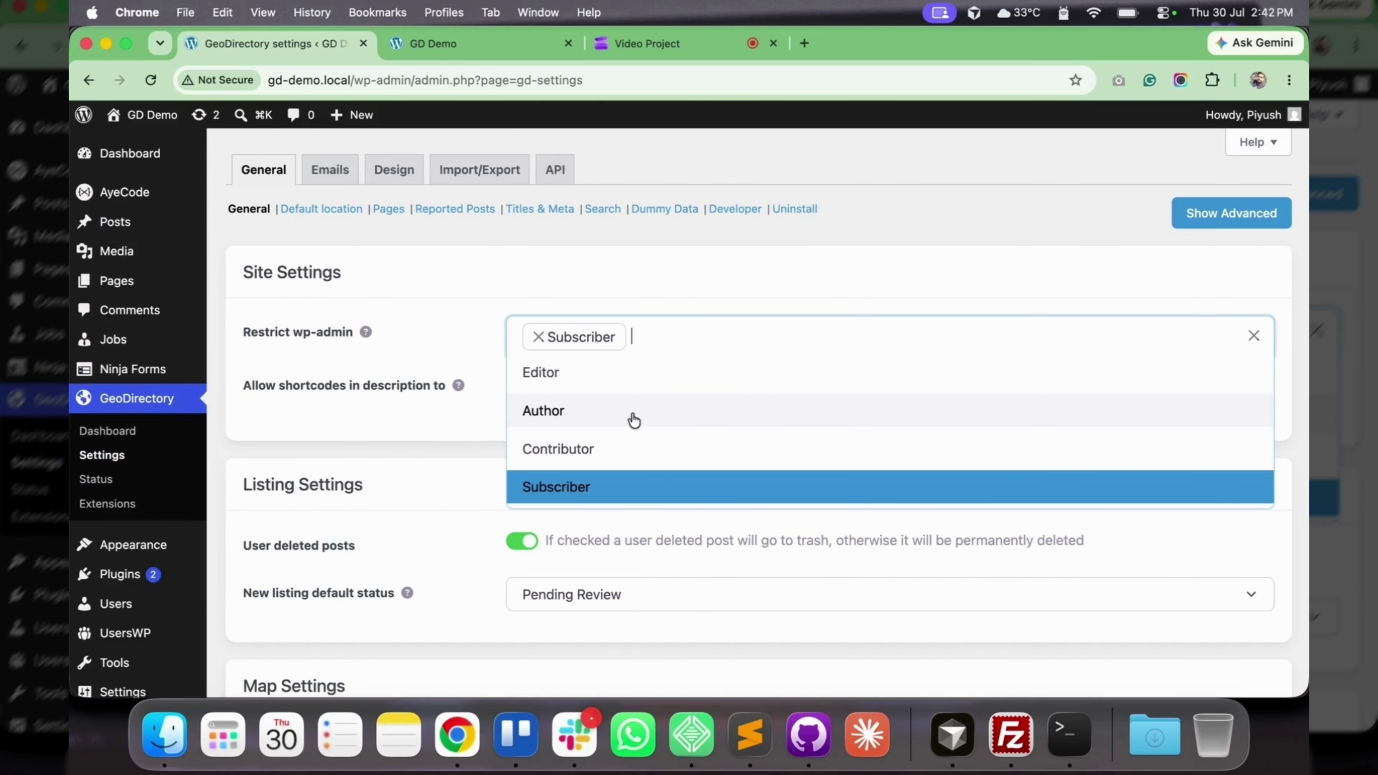
left_click(432, 289)
mouse_move(367, 333)
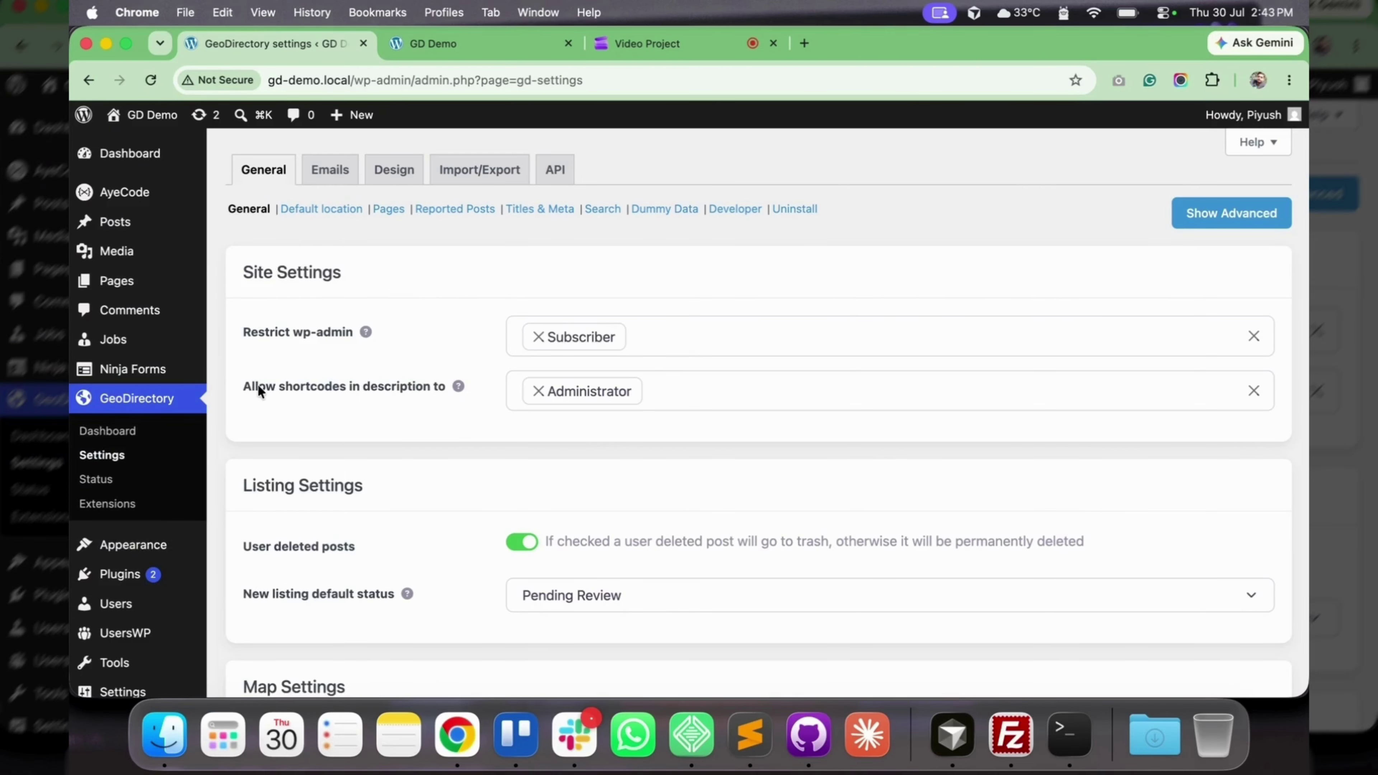
- Check which user roles can be allowed to use shortcodes in descriptions
left_click_drag(257, 384, 402, 384)
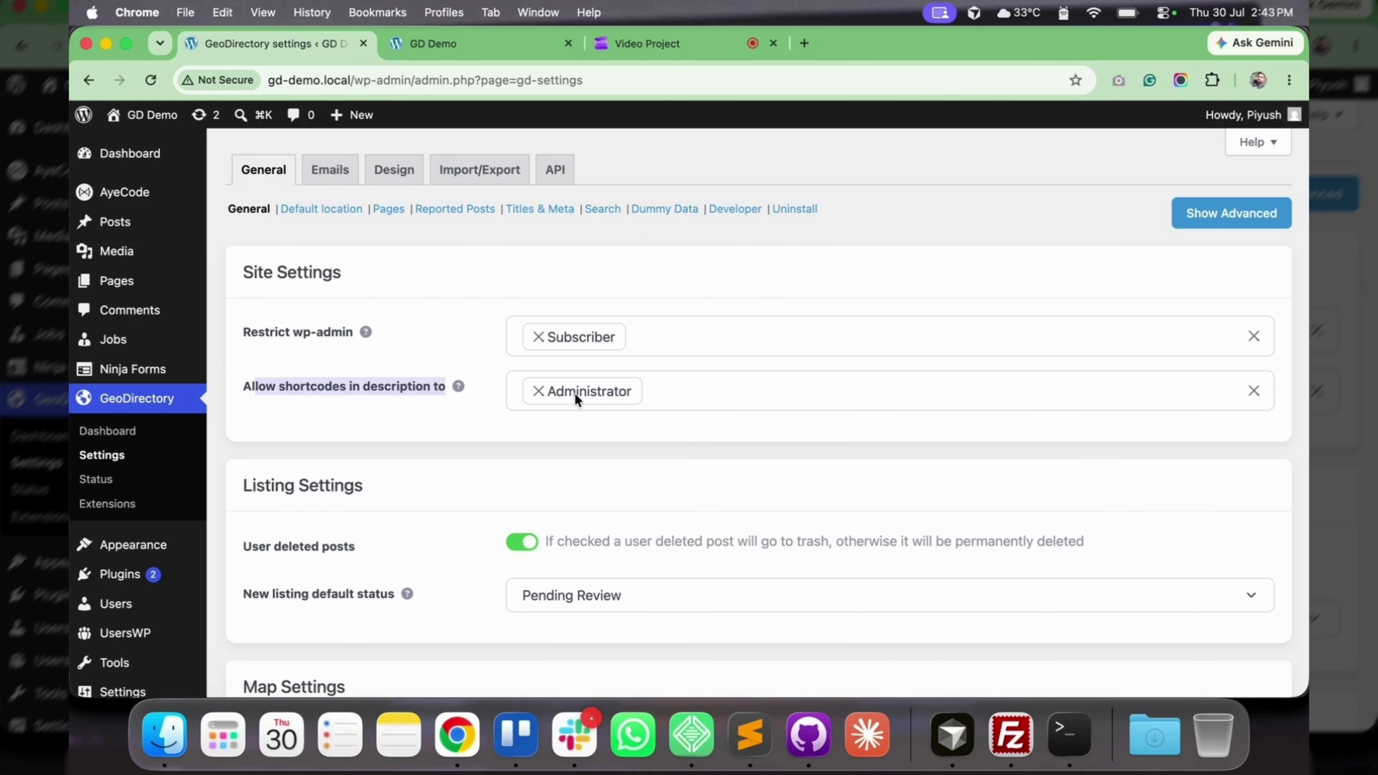
left_click(448, 390)
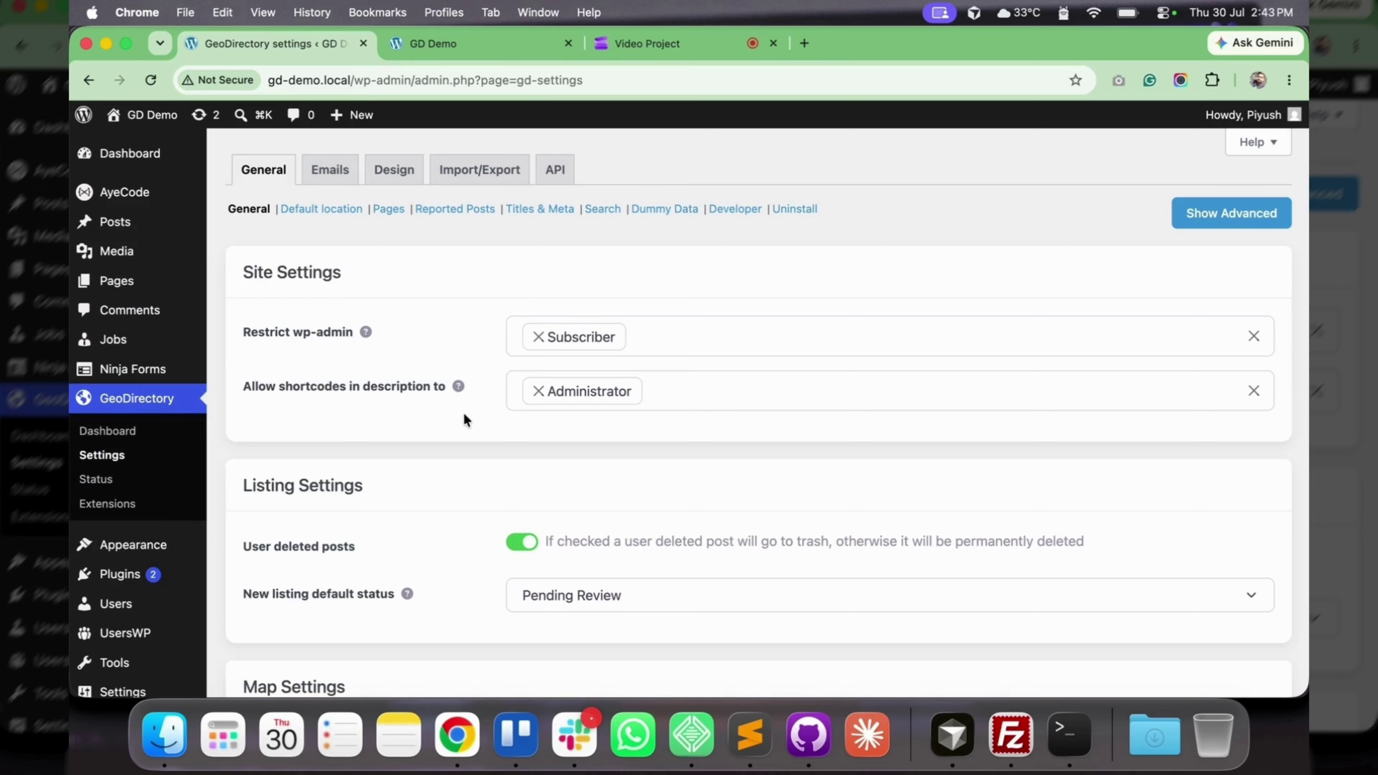
left_click(699, 395)
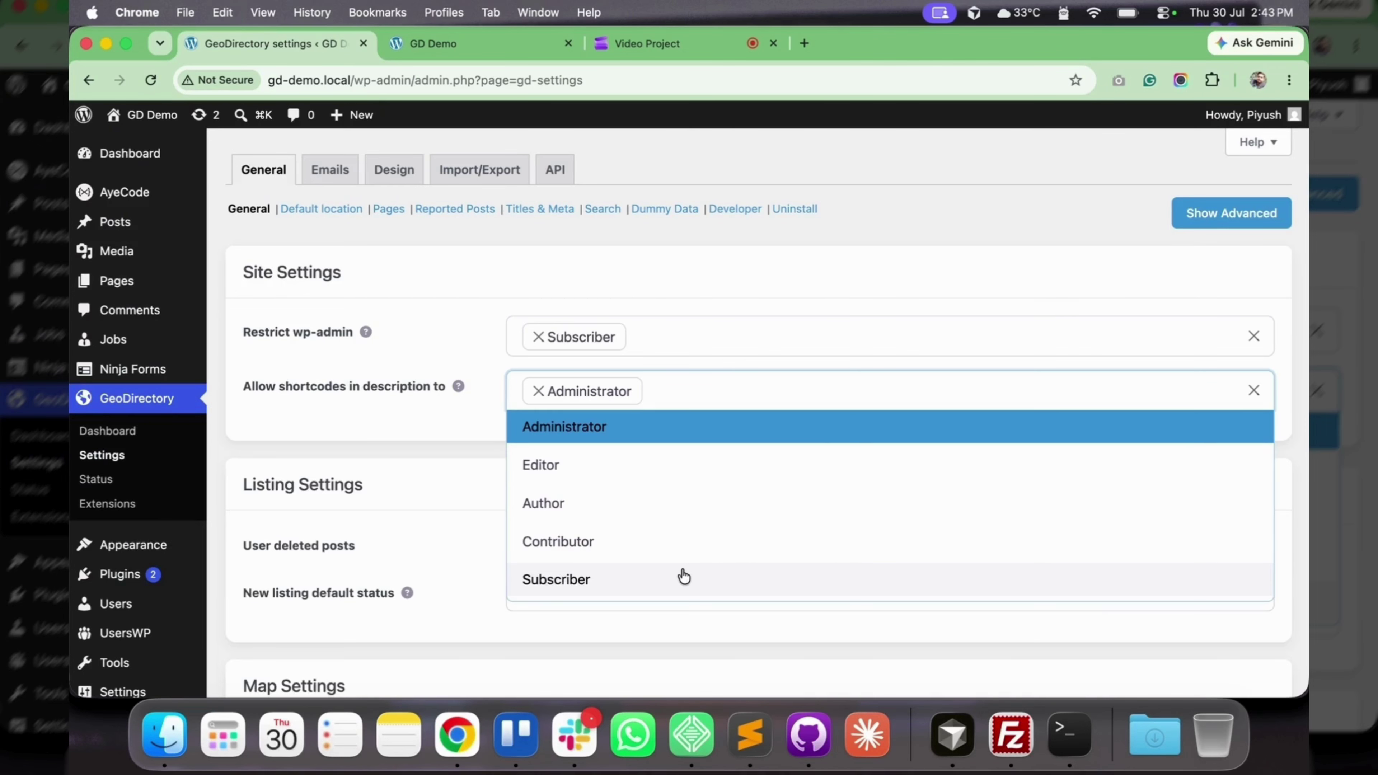
left_click(414, 377)
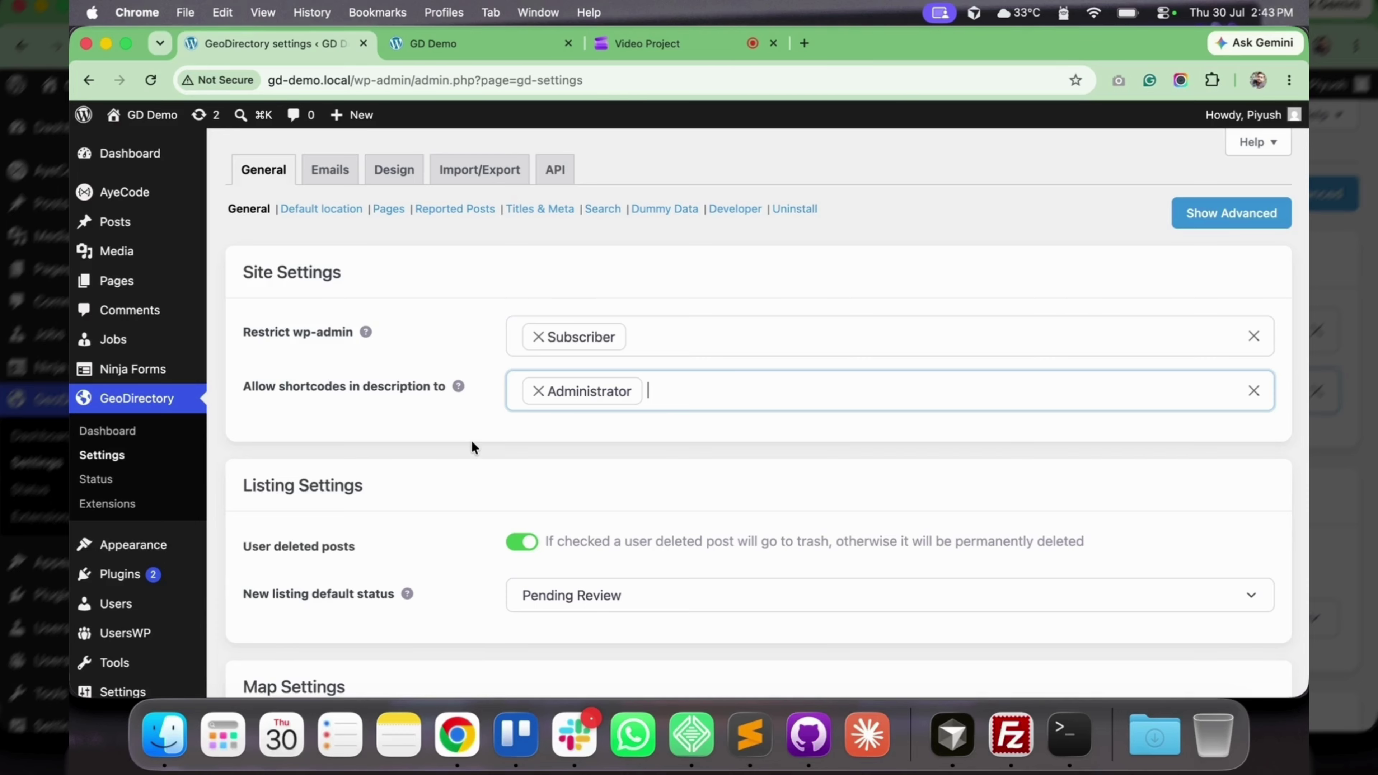
- Review the Listing Settings for user deleted posts and the options for the new listing default status
scroll(500, 431, "down", 3)
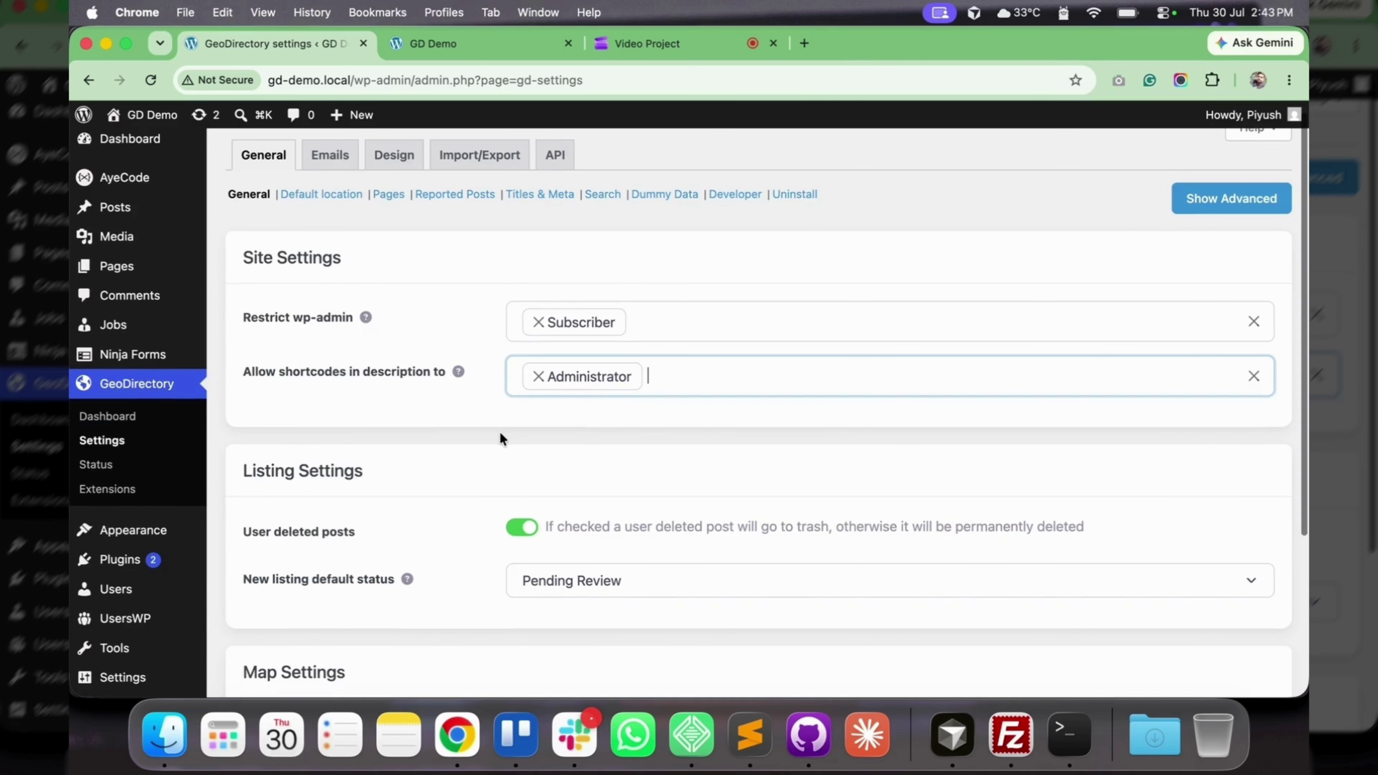
left_click_drag(256, 392, 453, 407)
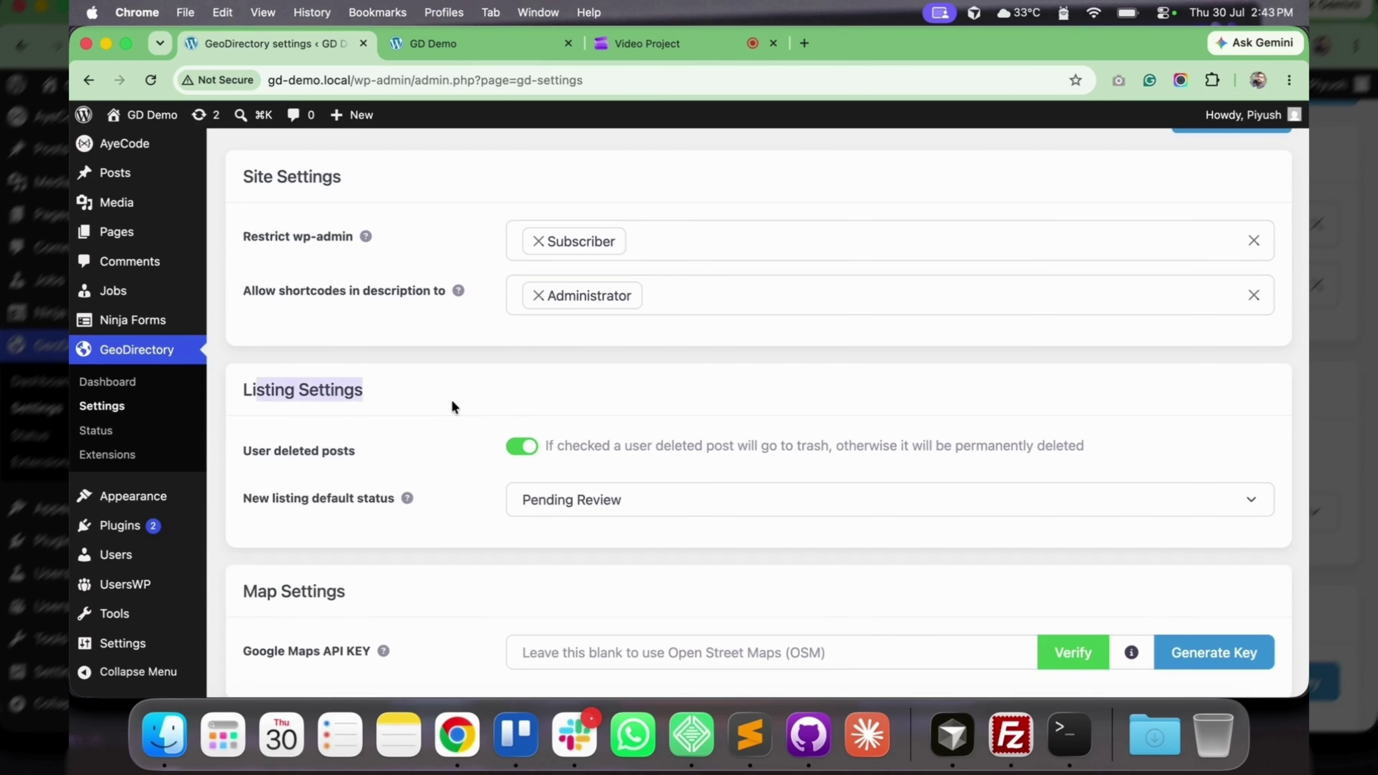
left_click_drag(253, 451, 332, 455)
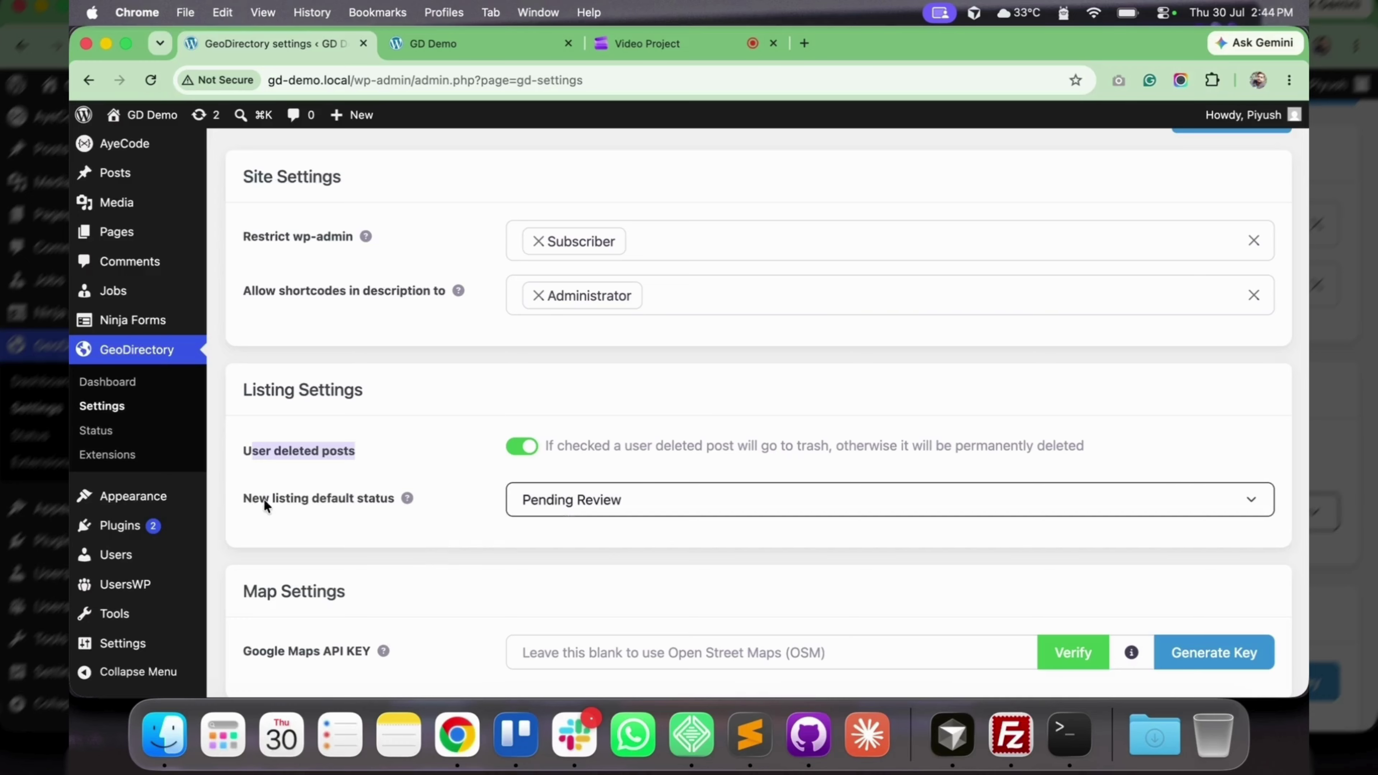
left_click(346, 500)
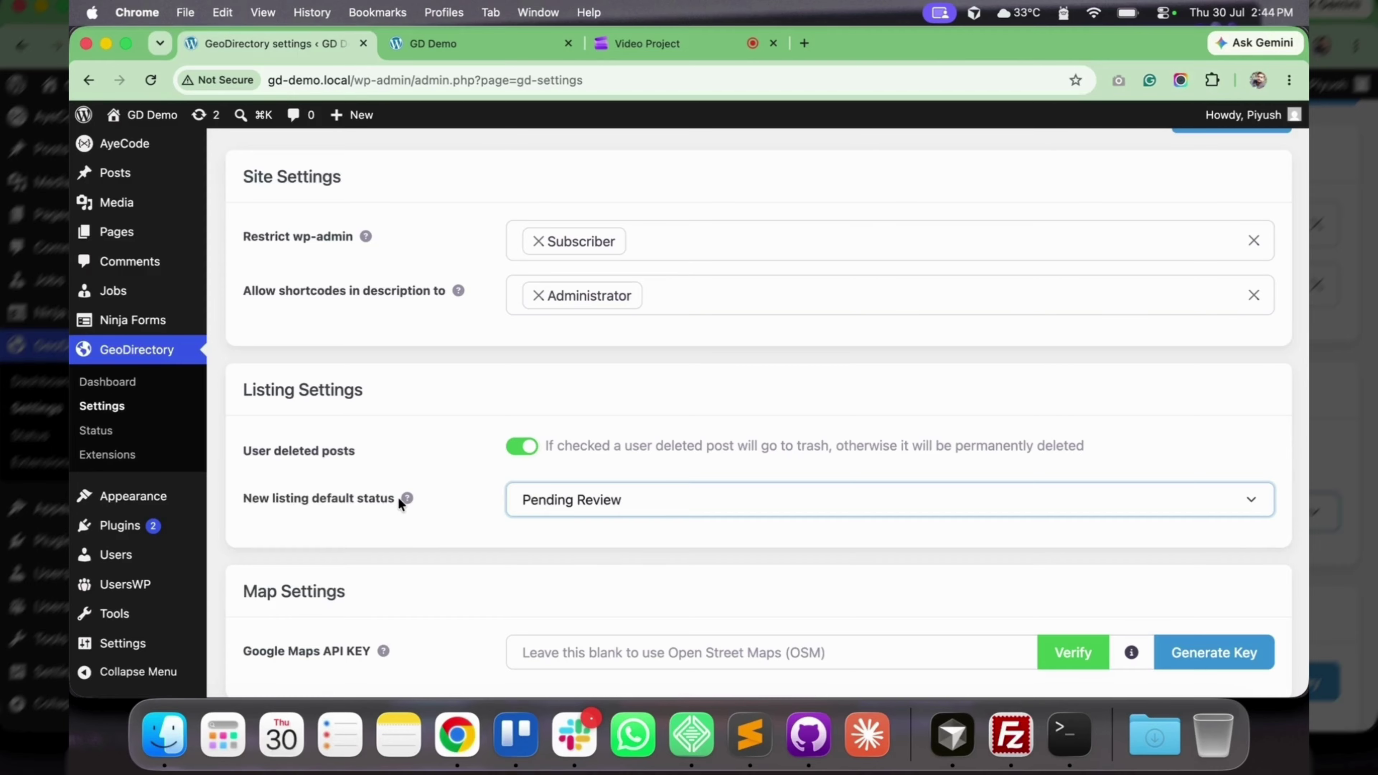
left_click(636, 501)
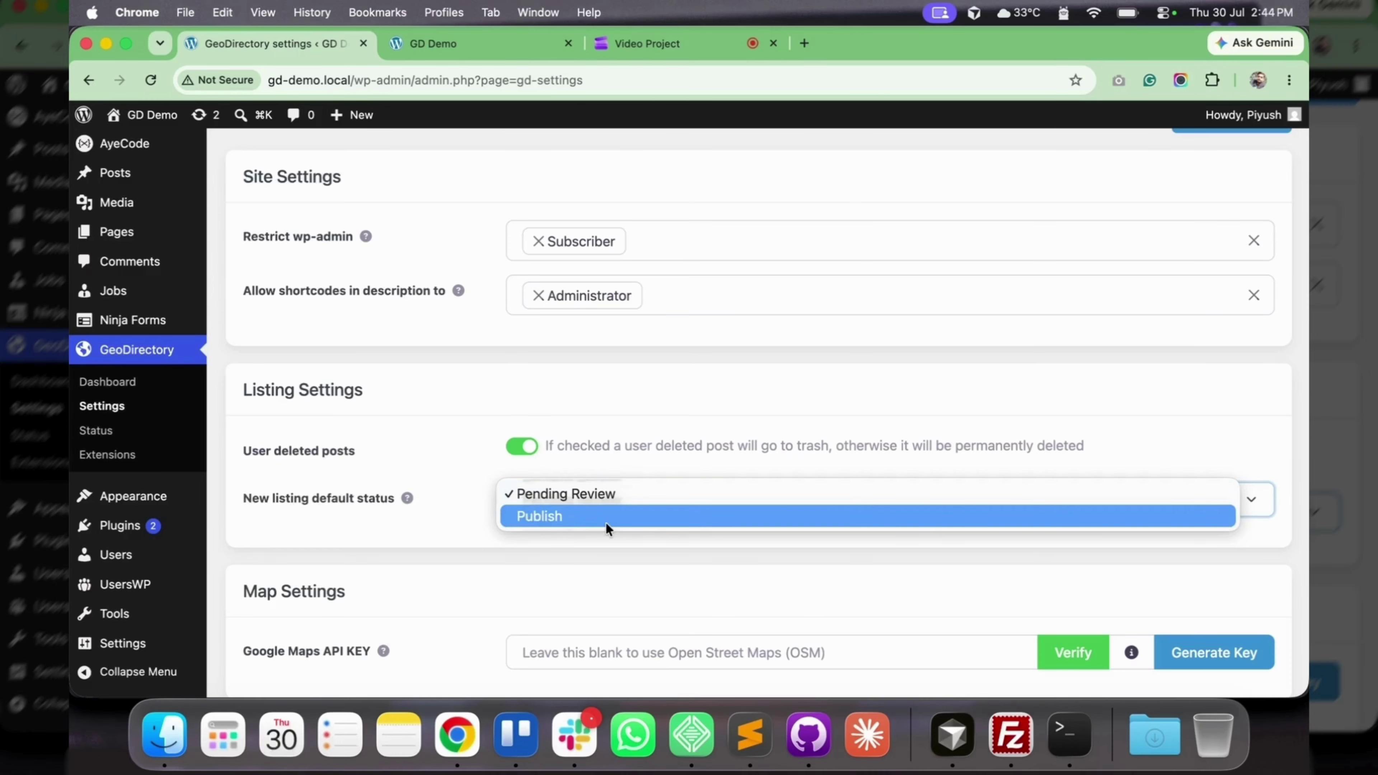
left_click(616, 492)
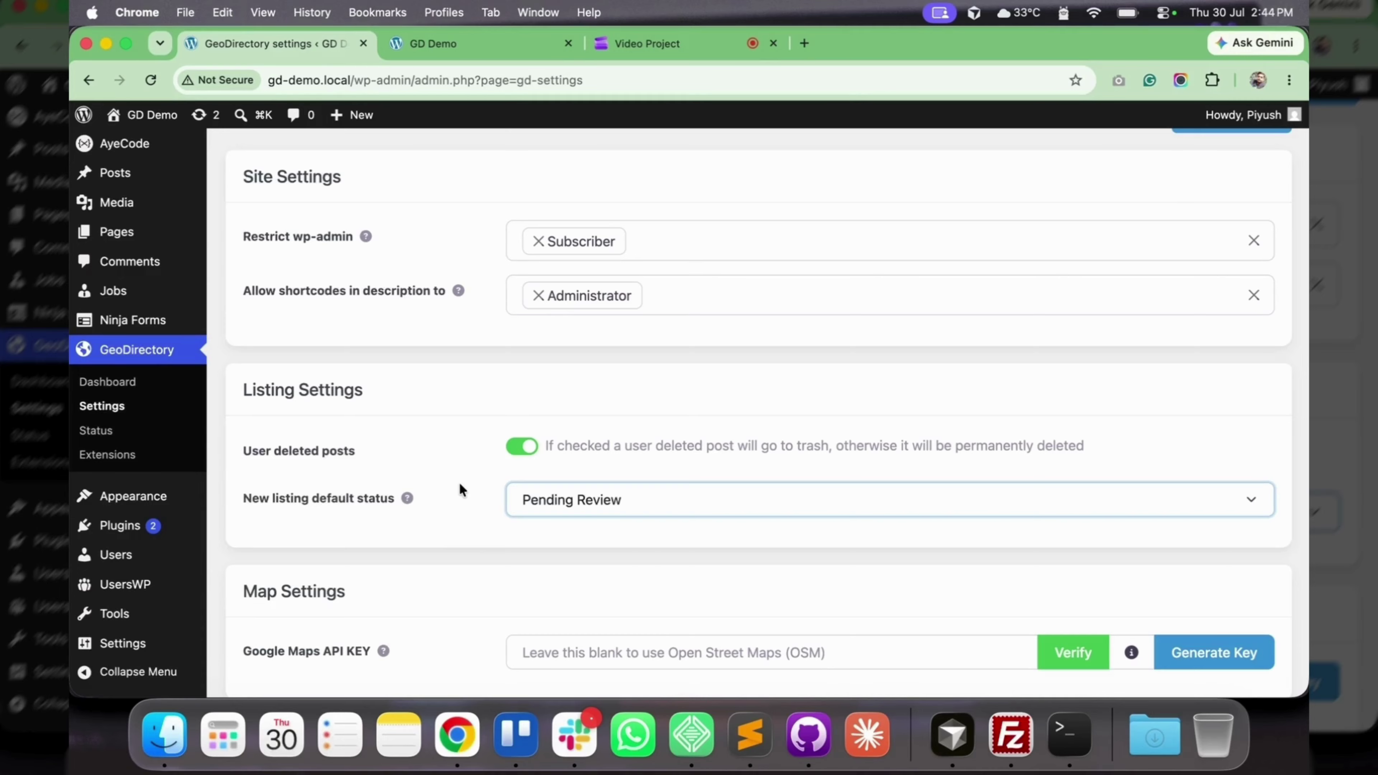
left_click(565, 510)
left_click(543, 524)
left_click(558, 515)
left_click(576, 478)
left_click_drag(260, 498, 448, 501)
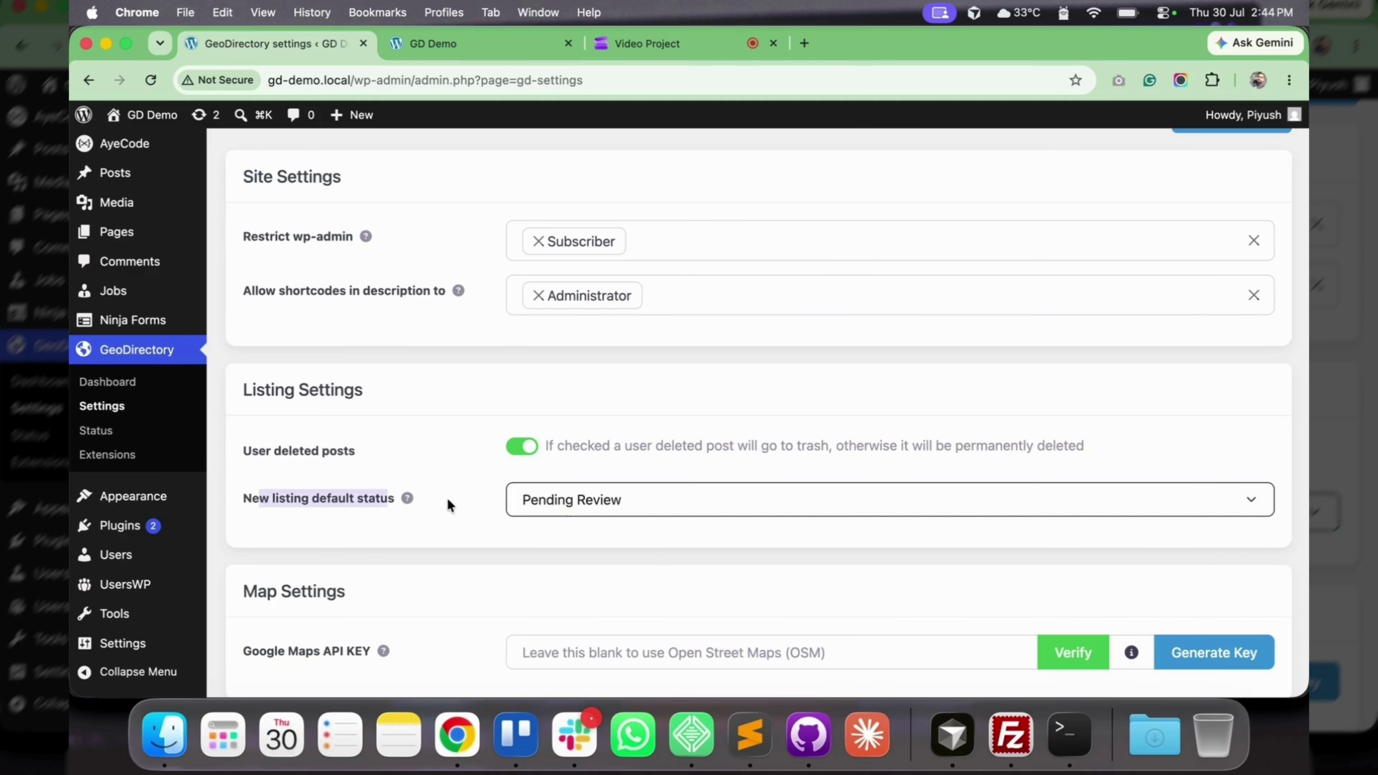
- Look over the basic Map Settings section with its Google Maps API key option
scroll(456, 502, "down", 3)
left_click(251, 445)
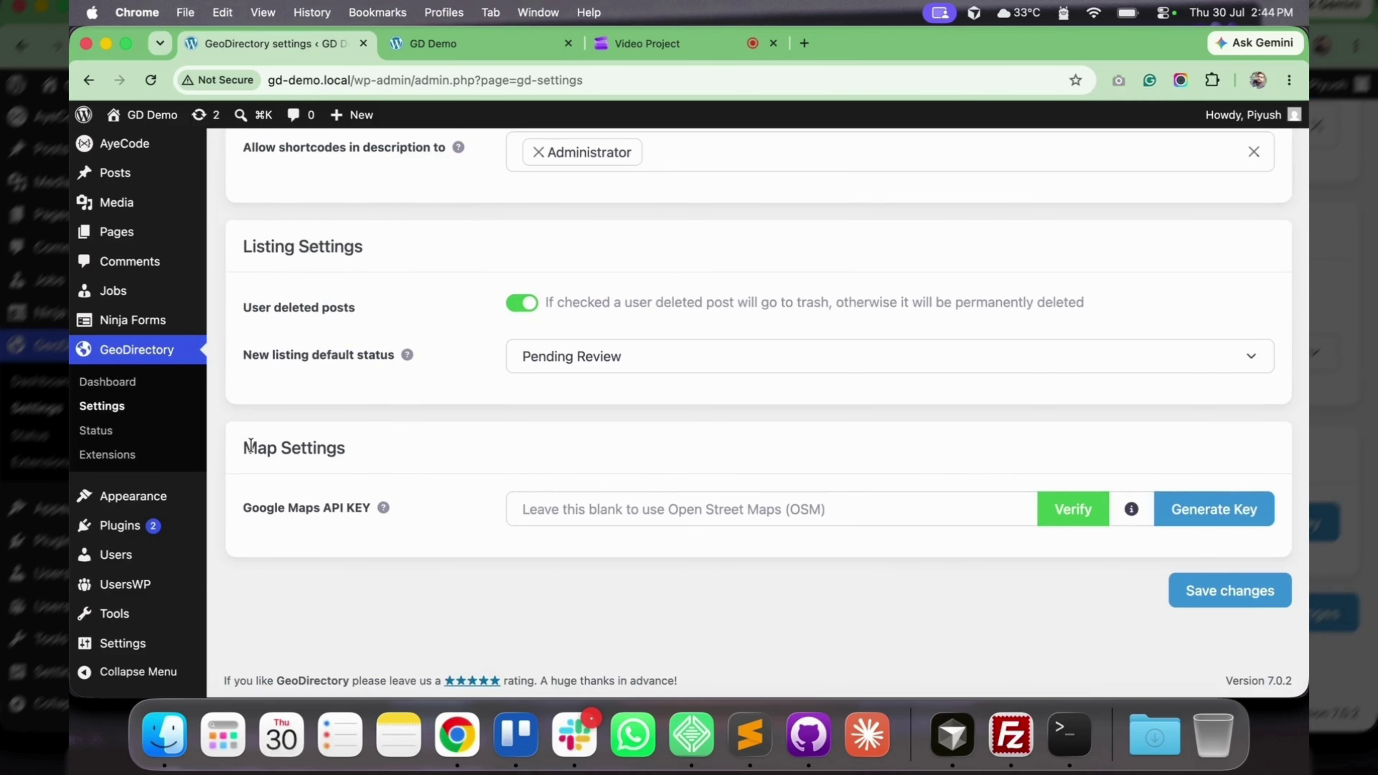
triple_click(251, 445)
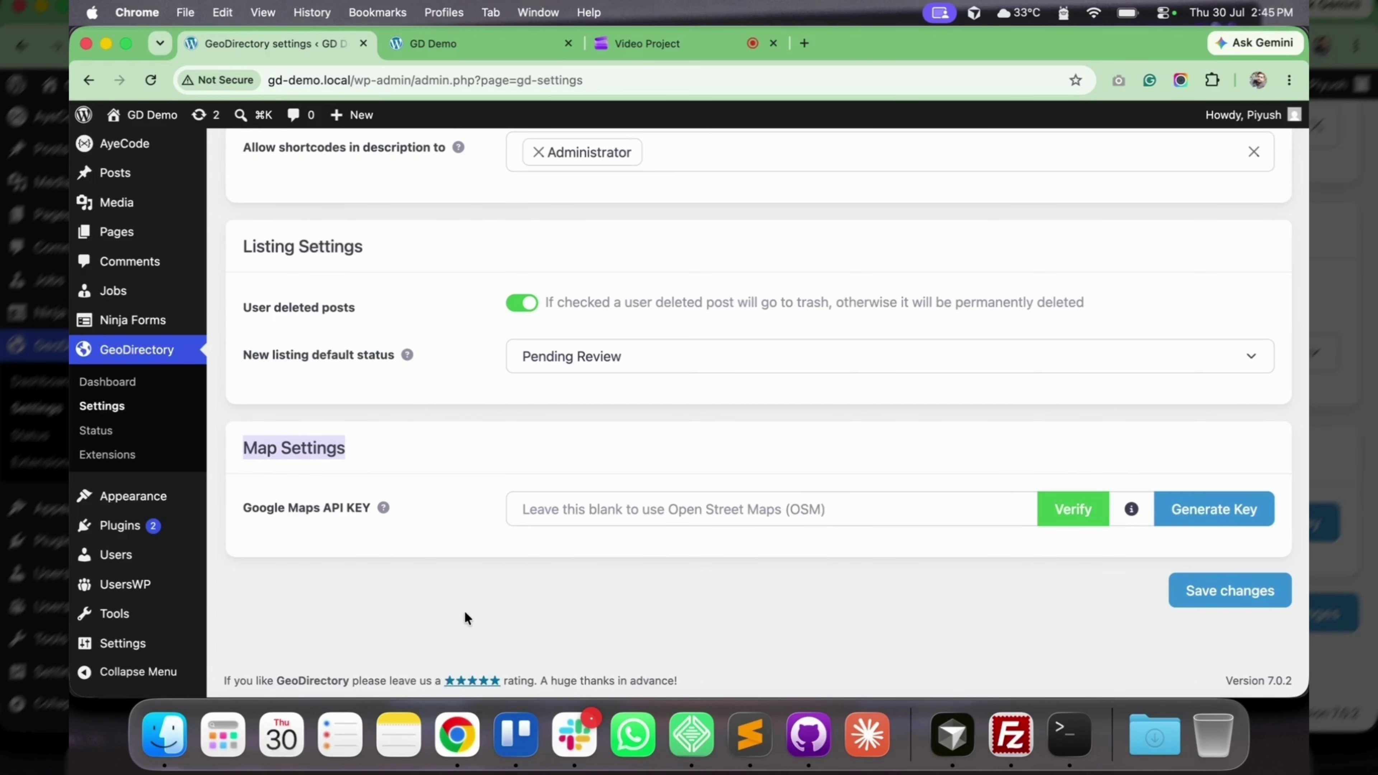
- Show the advanced options of the general settings and skim through the expanded sections
scroll(465, 611, "up", 5)
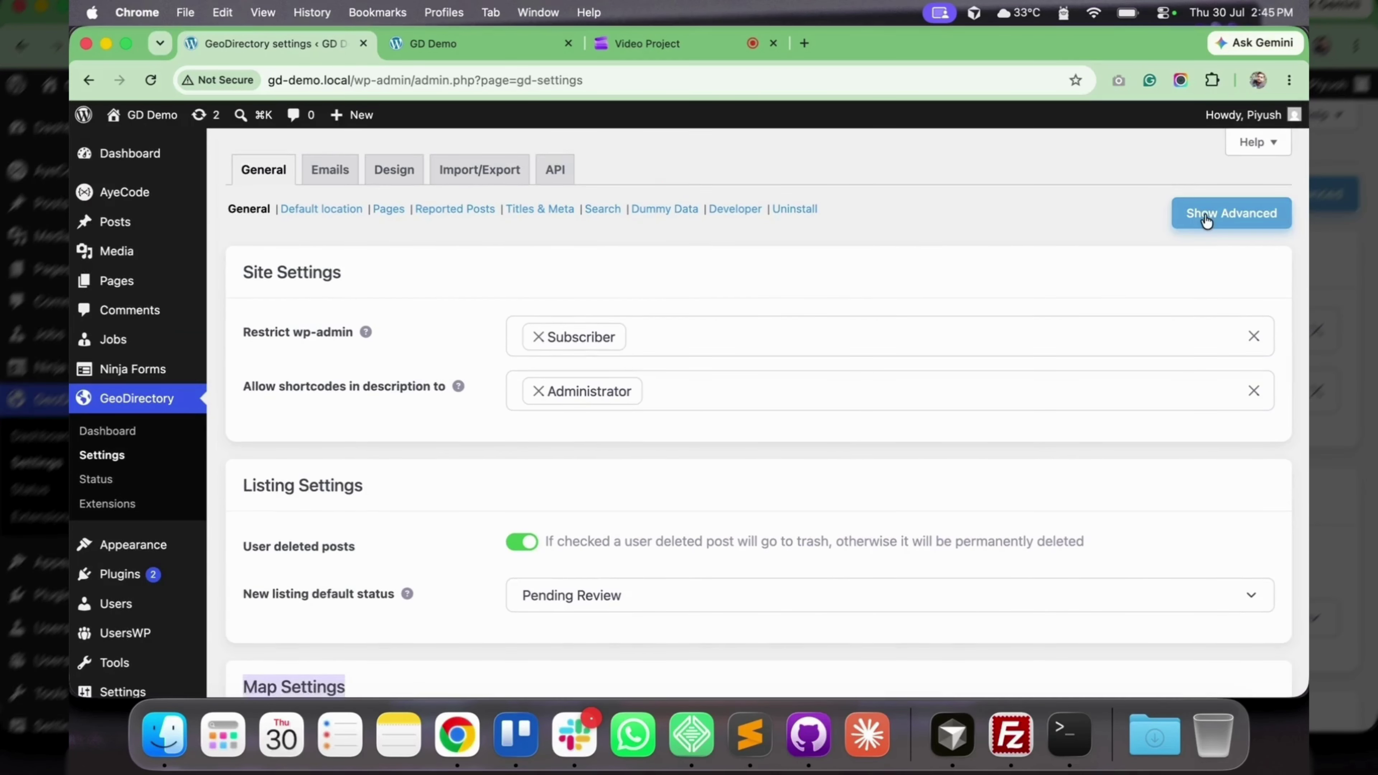
left_click(1205, 220)
scroll(725, 513, "down", 10)
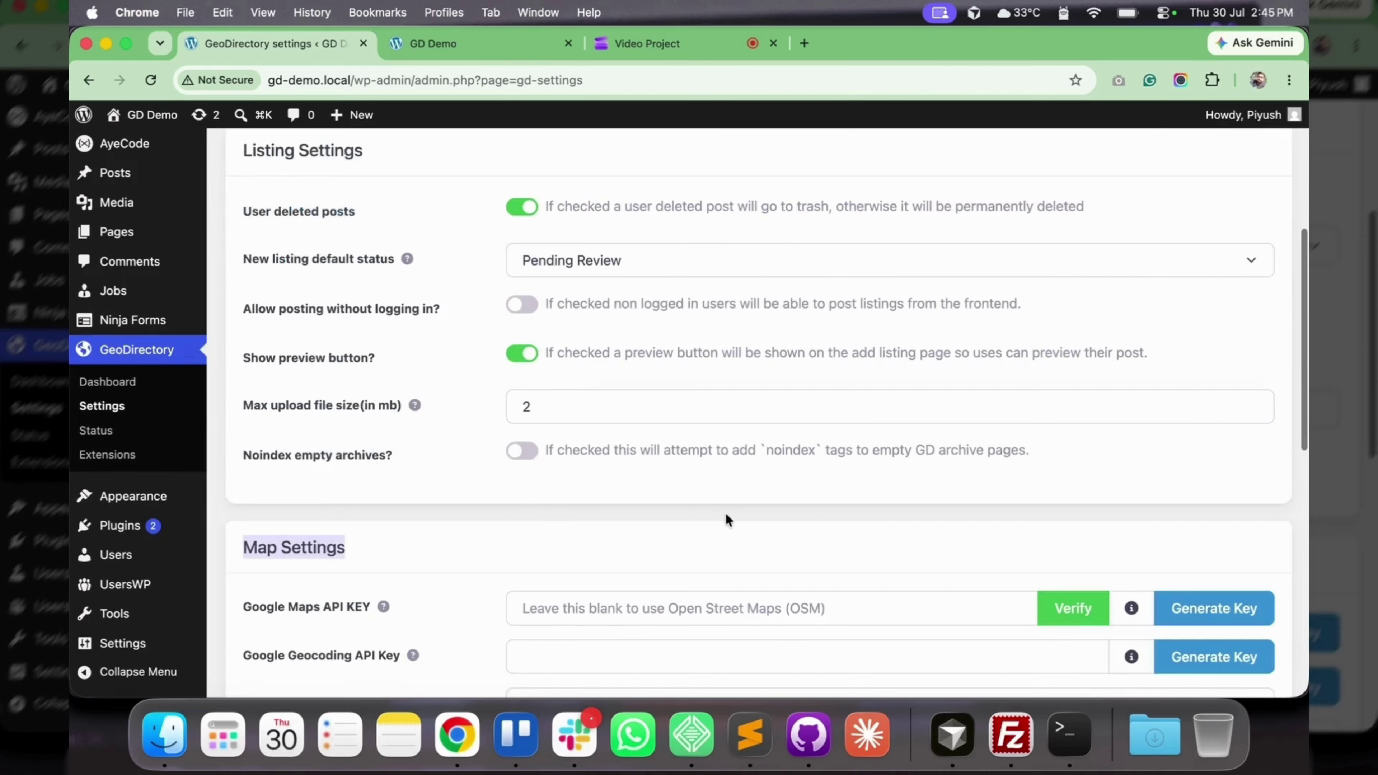
scroll(725, 513, "down", 5)
scroll(726, 513, "up", 5)
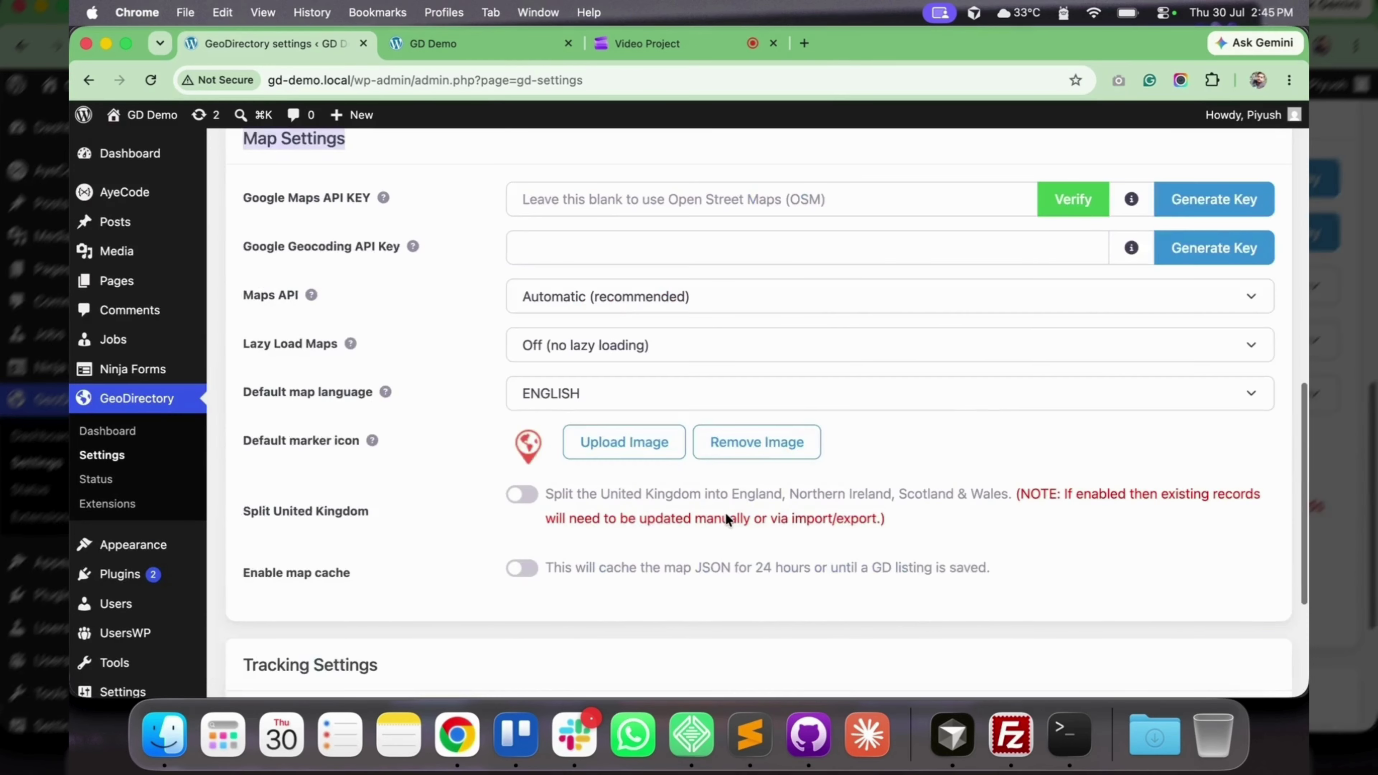
- Examine the advanced Listing Settings for posting without logging in, the preview button, maximum upload file size and noindexing empty archives
scroll(726, 513, "up", 10)
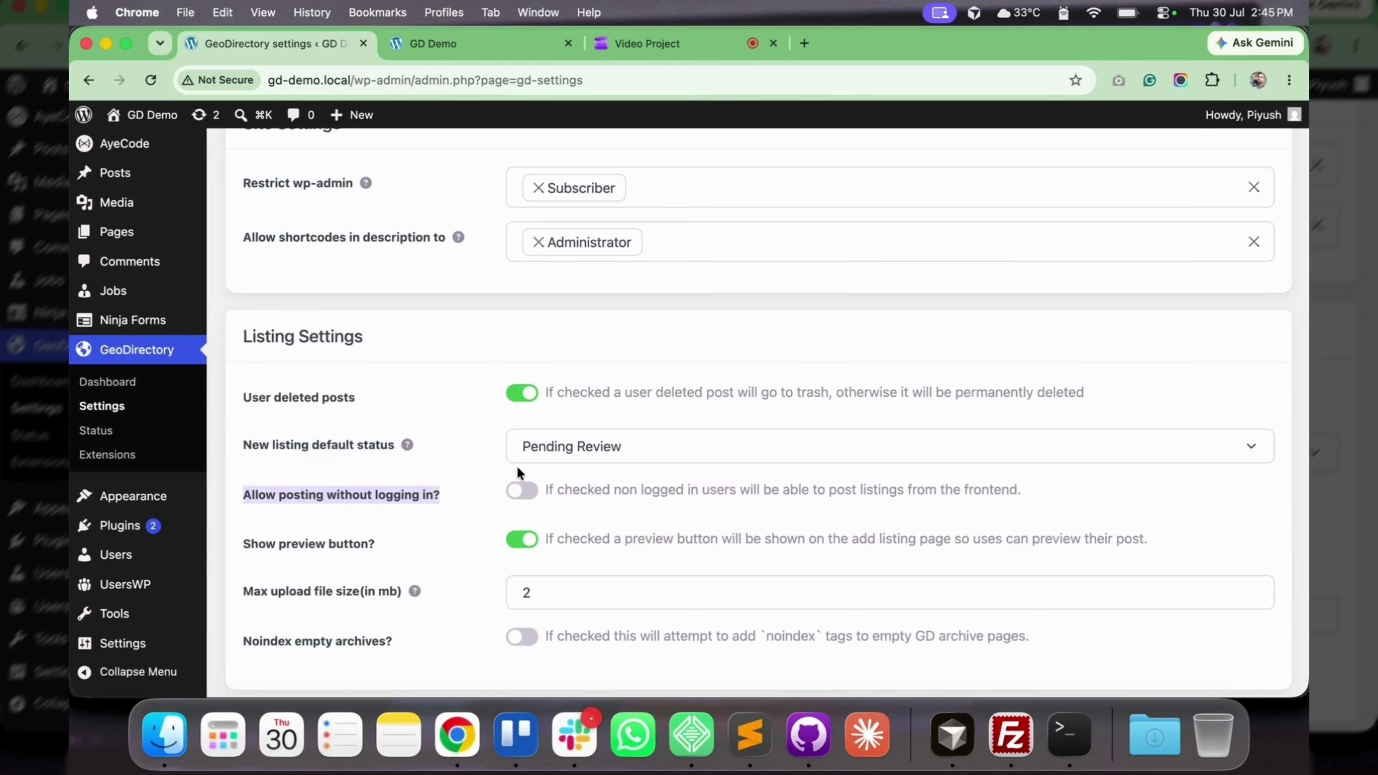
left_click_drag(262, 549, 358, 548)
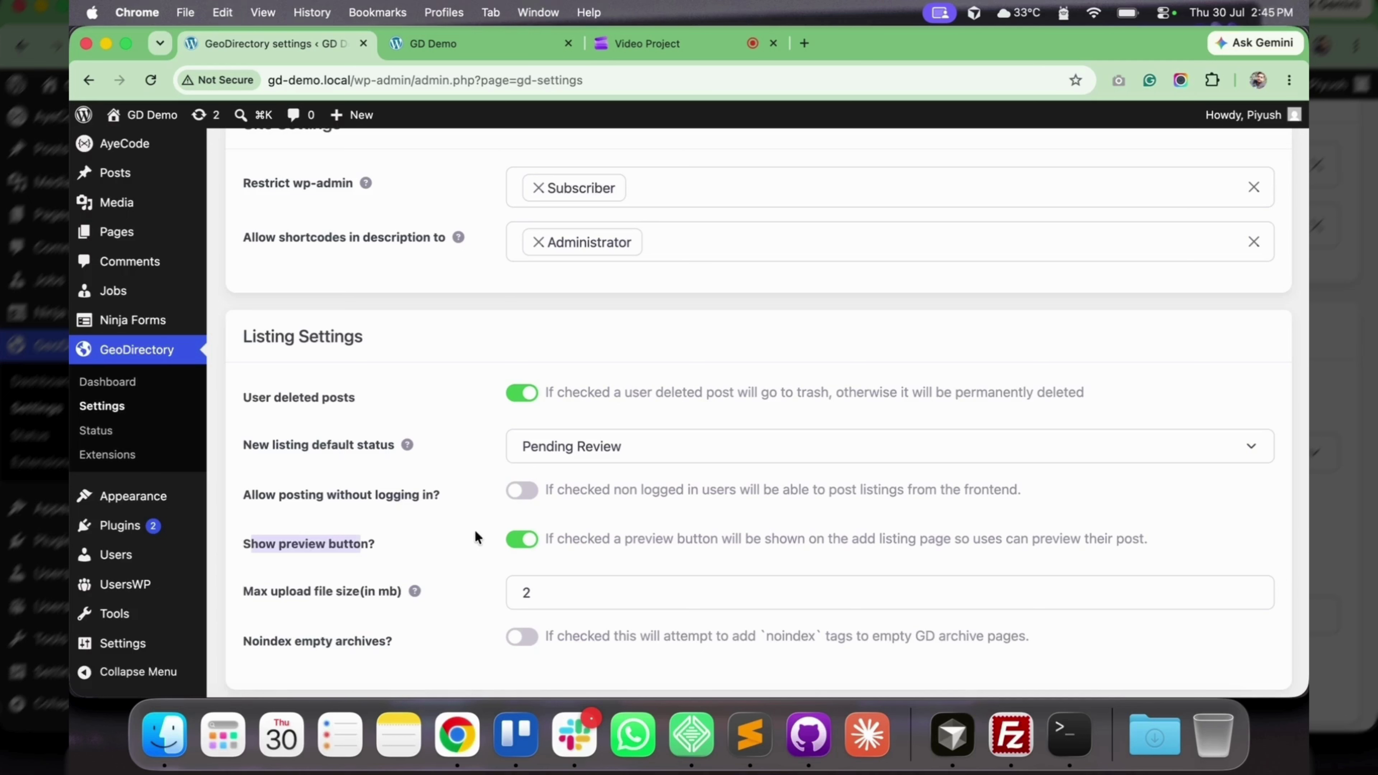
scroll(450, 518, "down", 3)
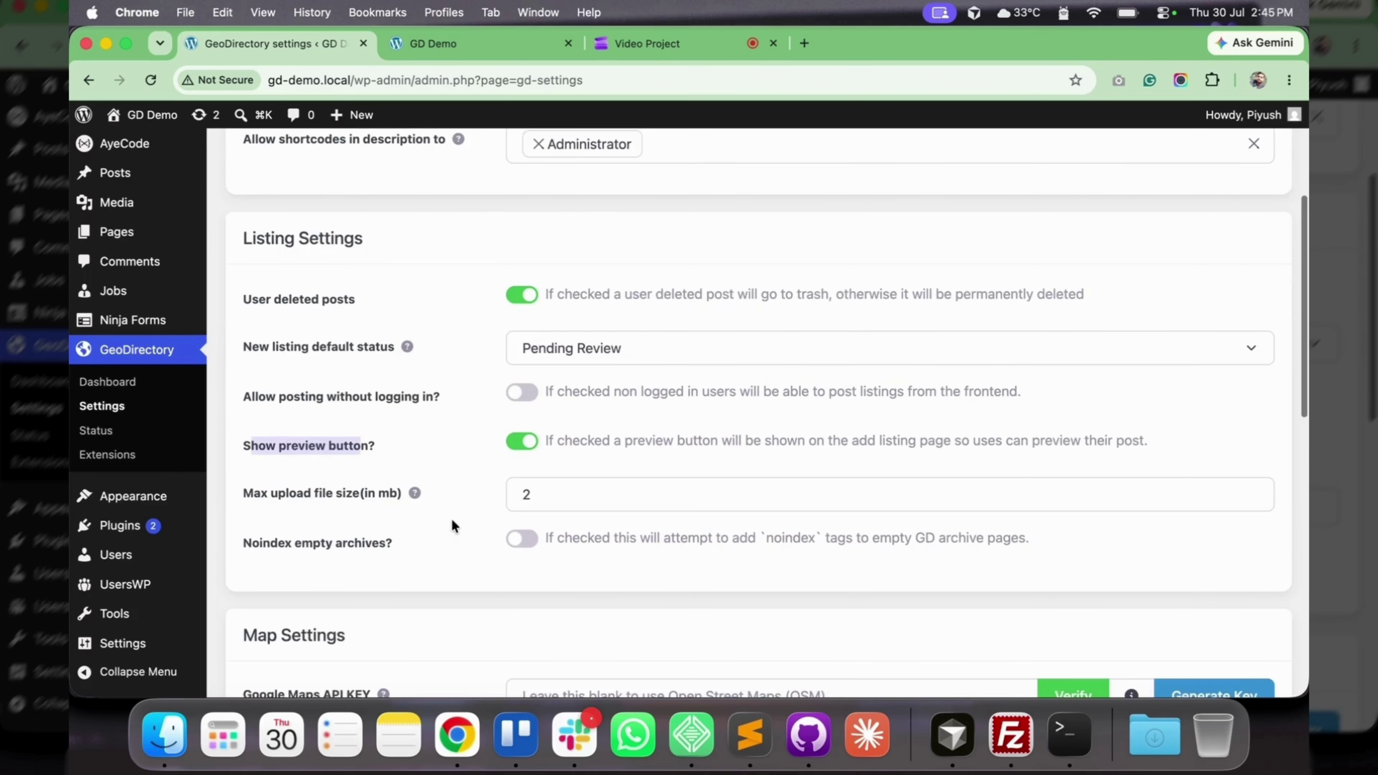
left_click_drag(263, 494, 367, 502)
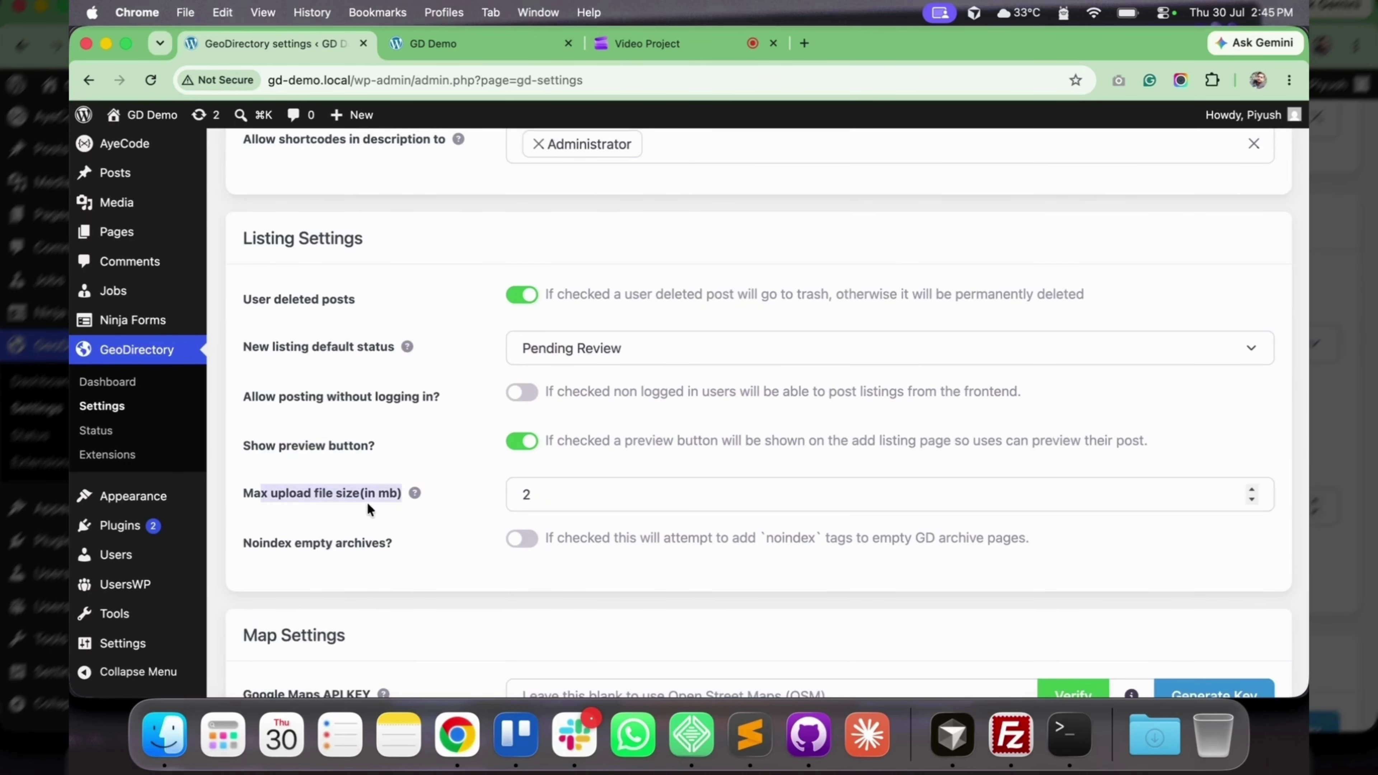
left_click(409, 509)
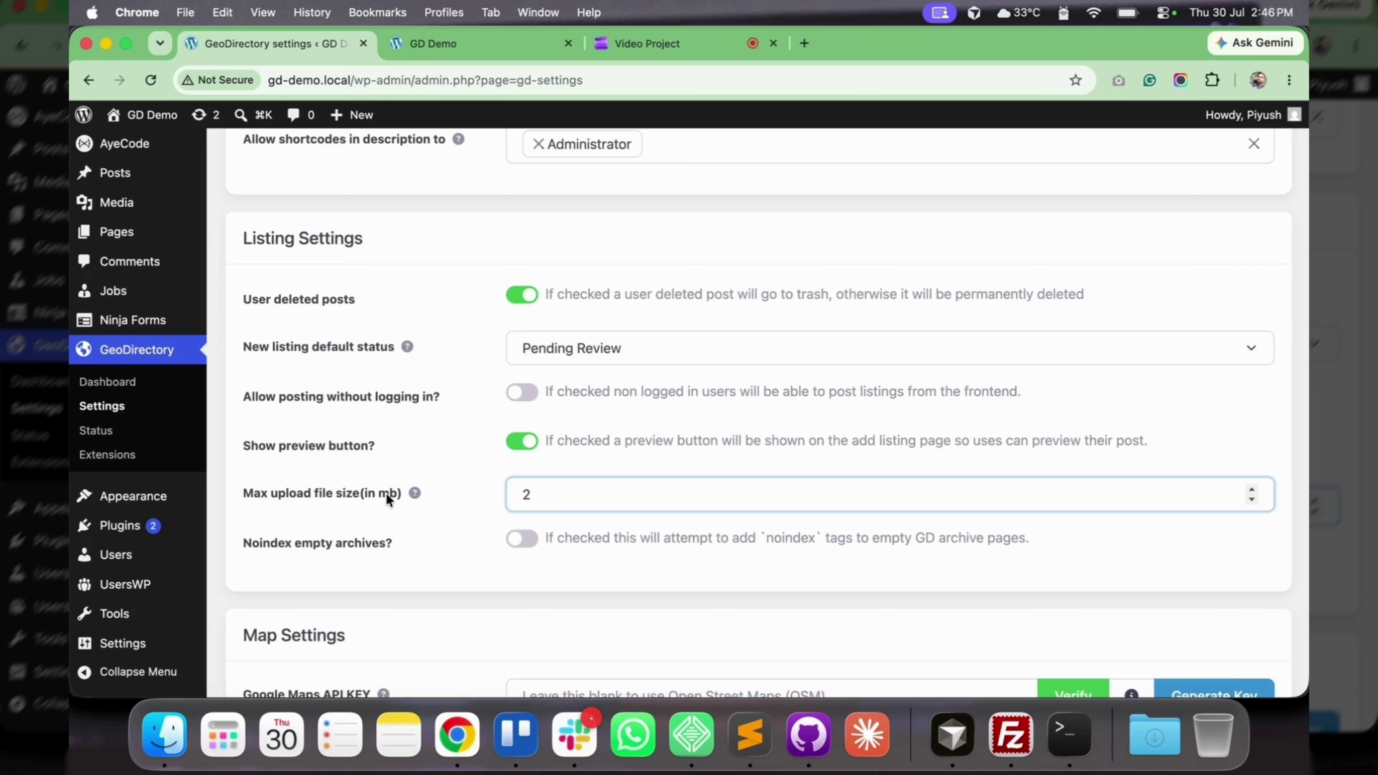
mouse_move(416, 494)
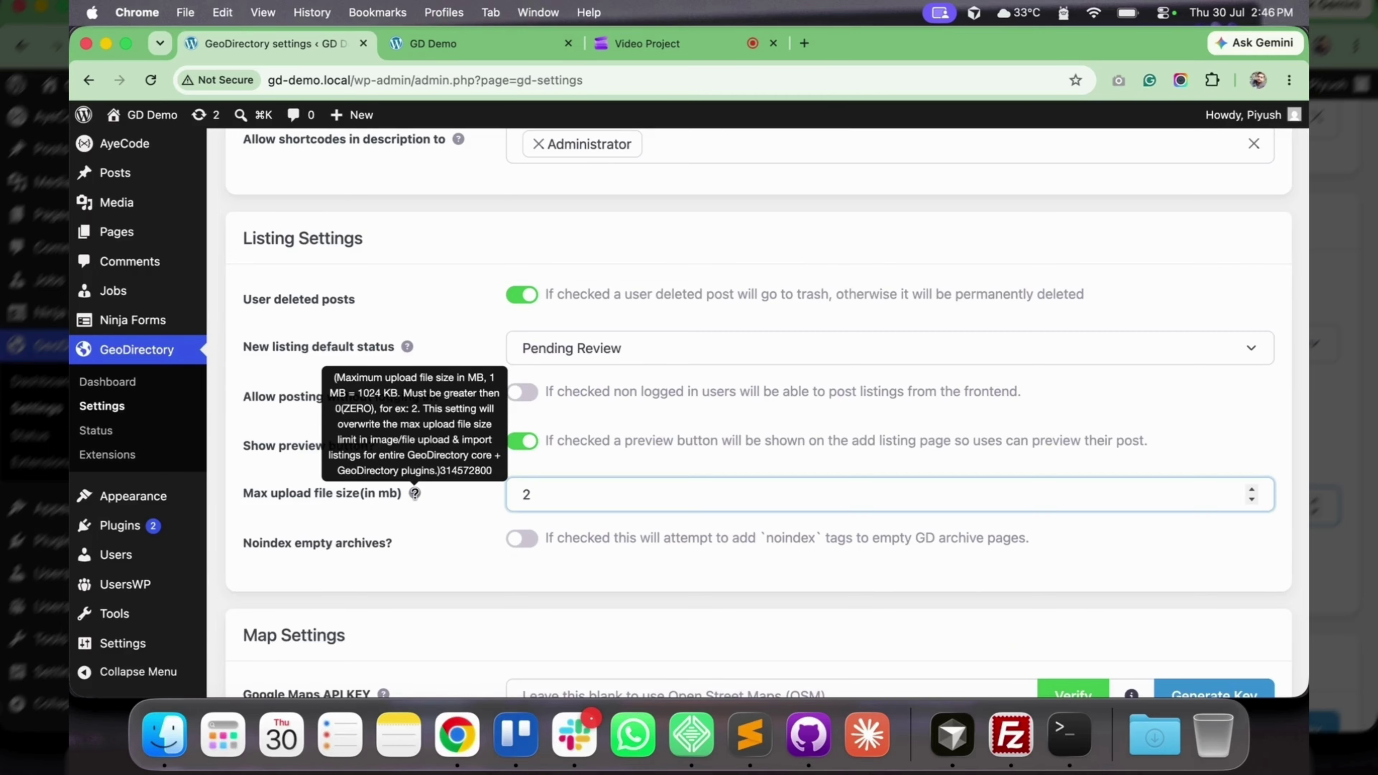
left_click(399, 516)
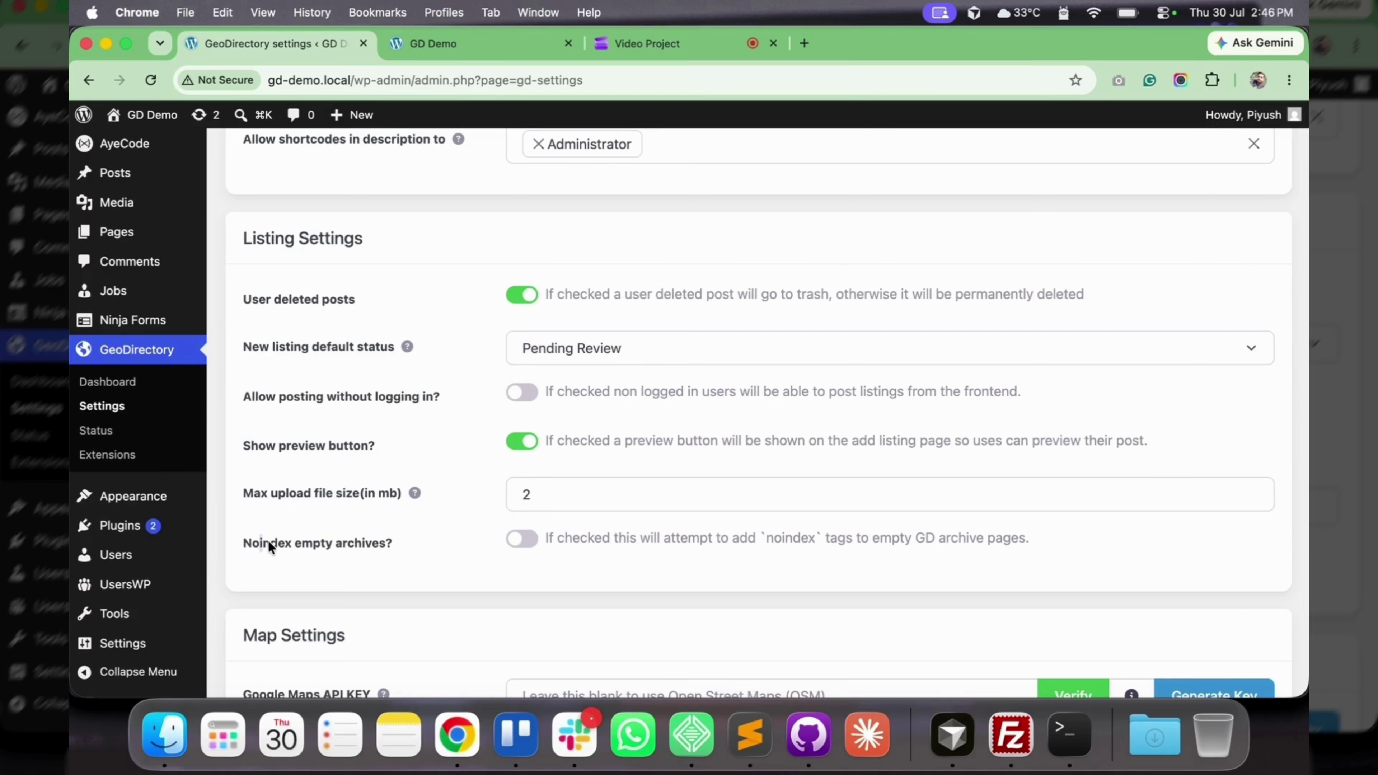
left_click_drag(268, 542, 392, 545)
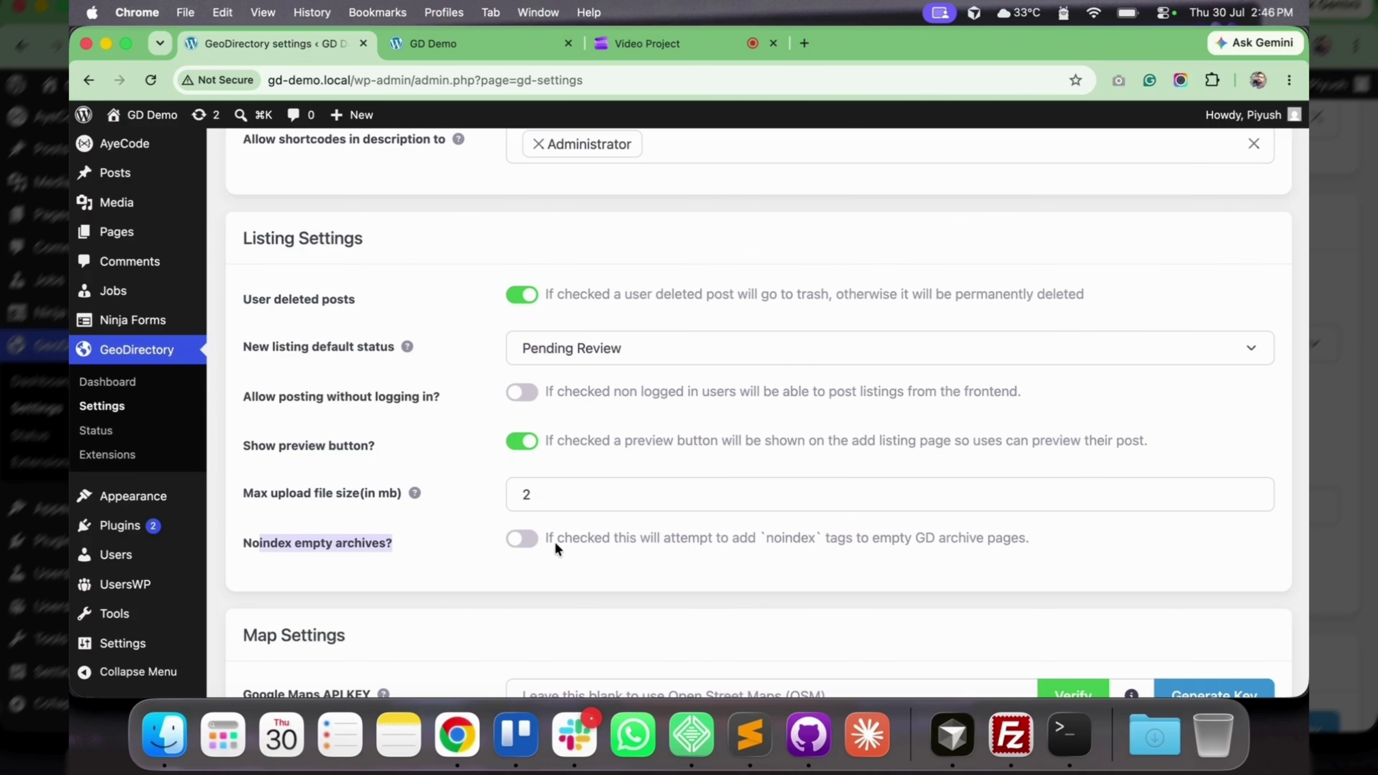
- Examine the Google Maps API key, Google Geocoding API key and Maps API options in the advanced Map Settings
scroll(555, 548, "down", 3)
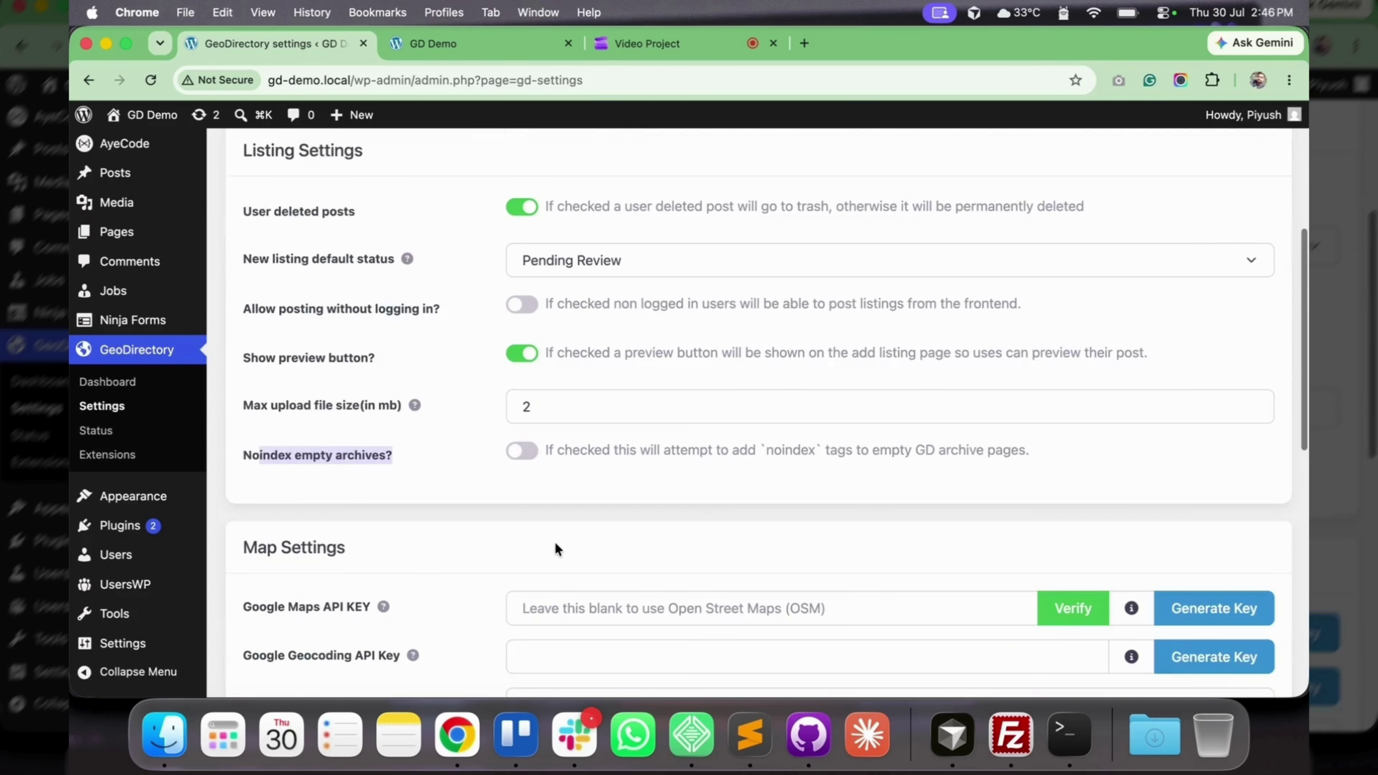
scroll(554, 548, "down", 5)
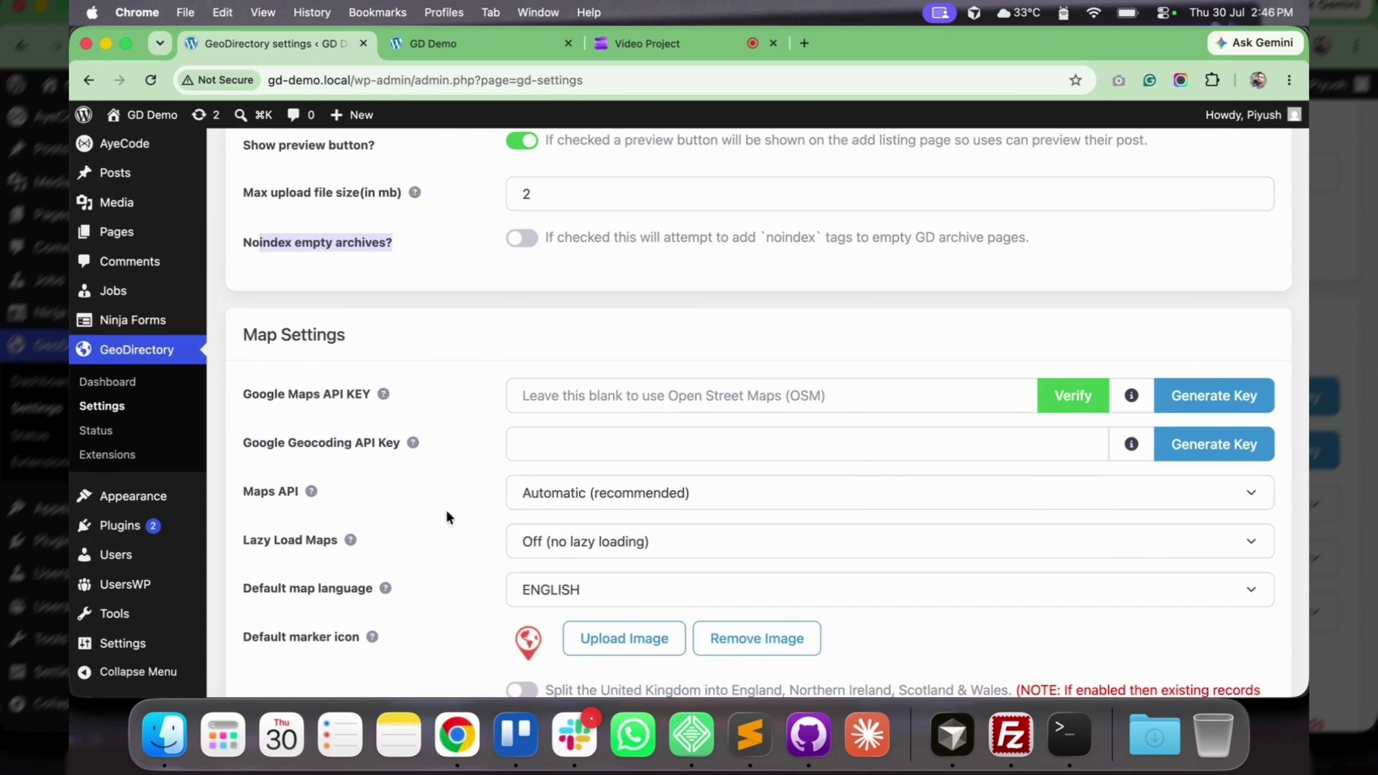
scroll(446, 510, "down", 1)
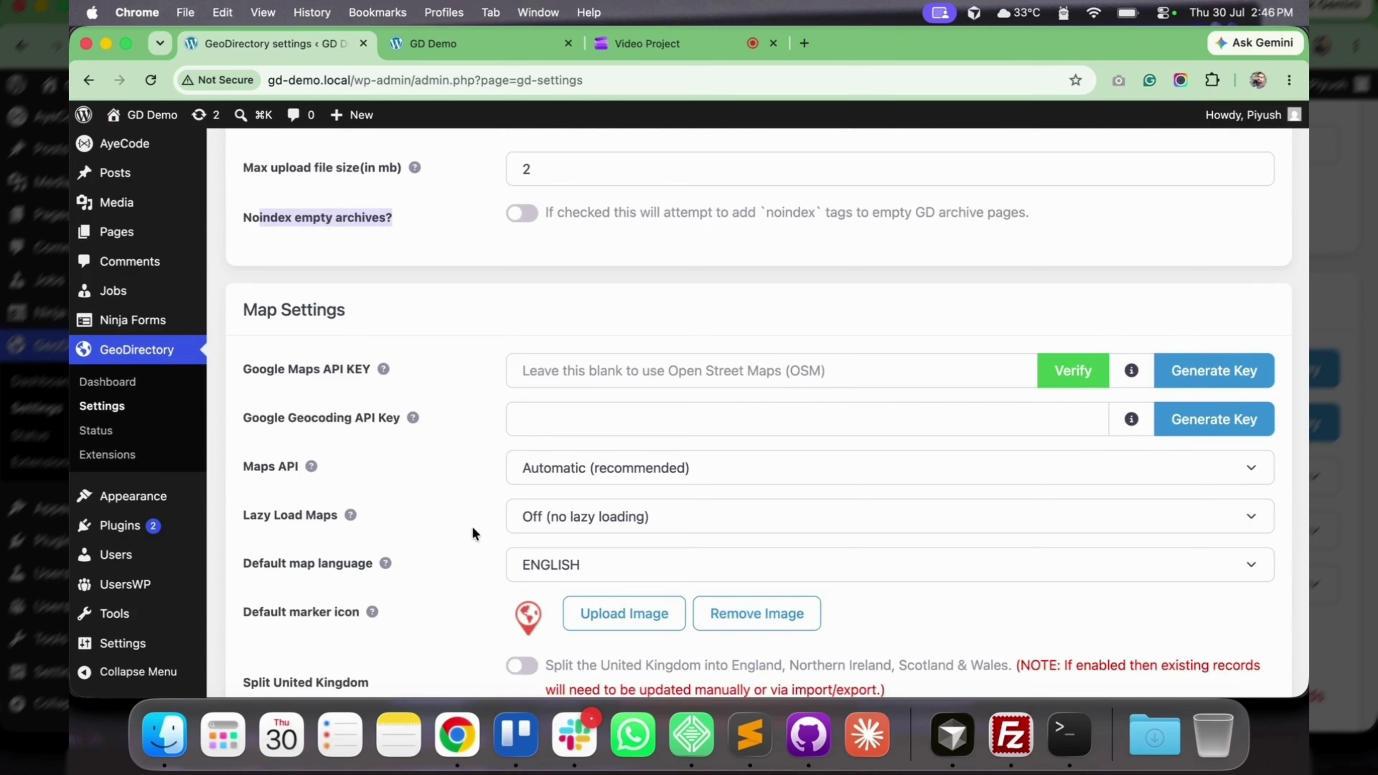
left_click(614, 374)
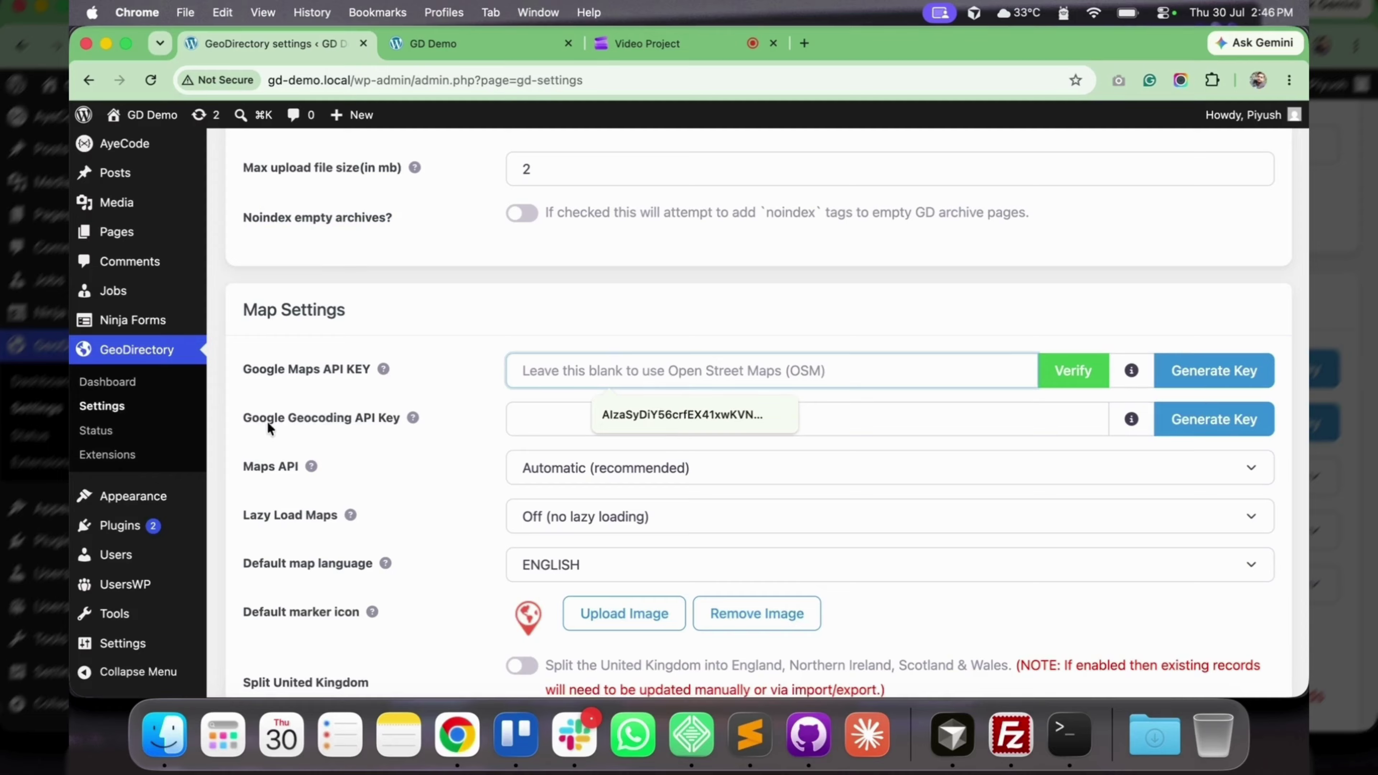
left_click(571, 422)
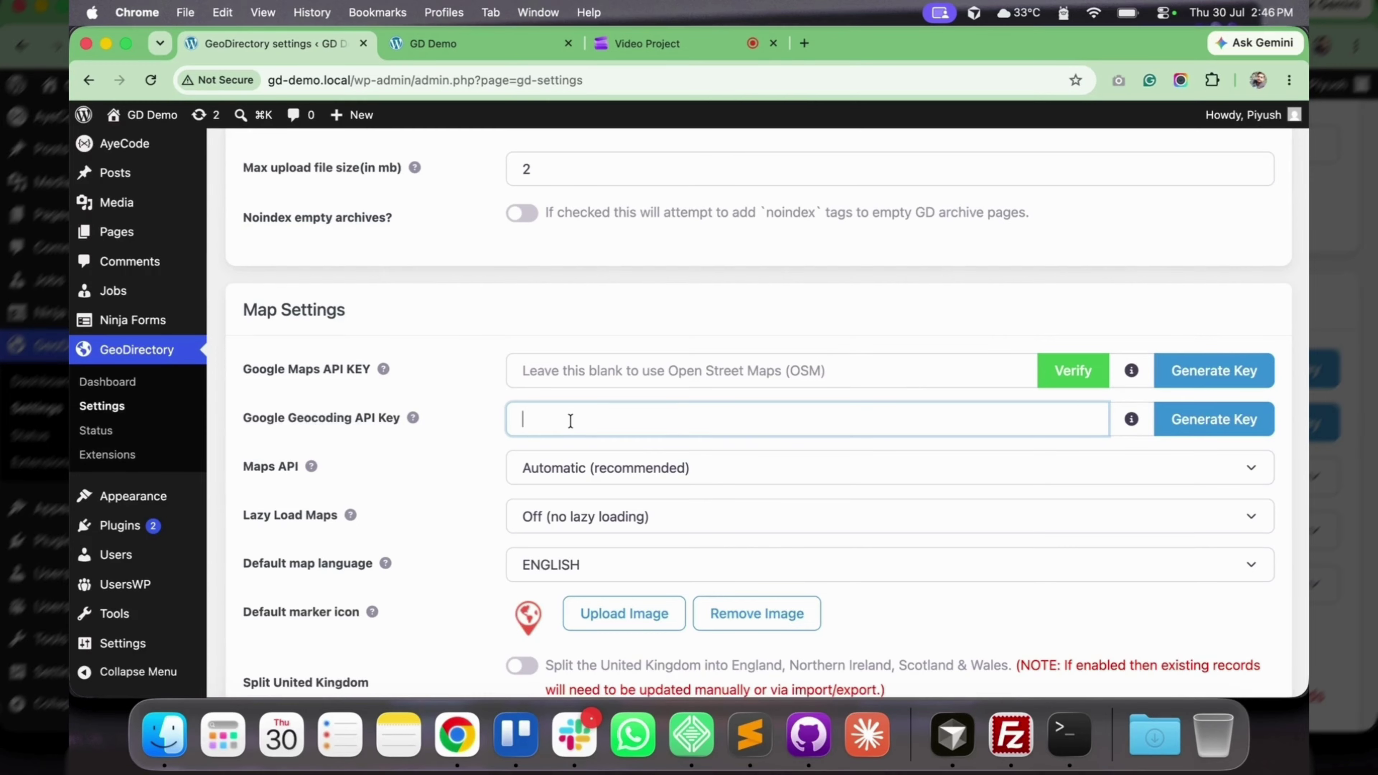
left_click(326, 465)
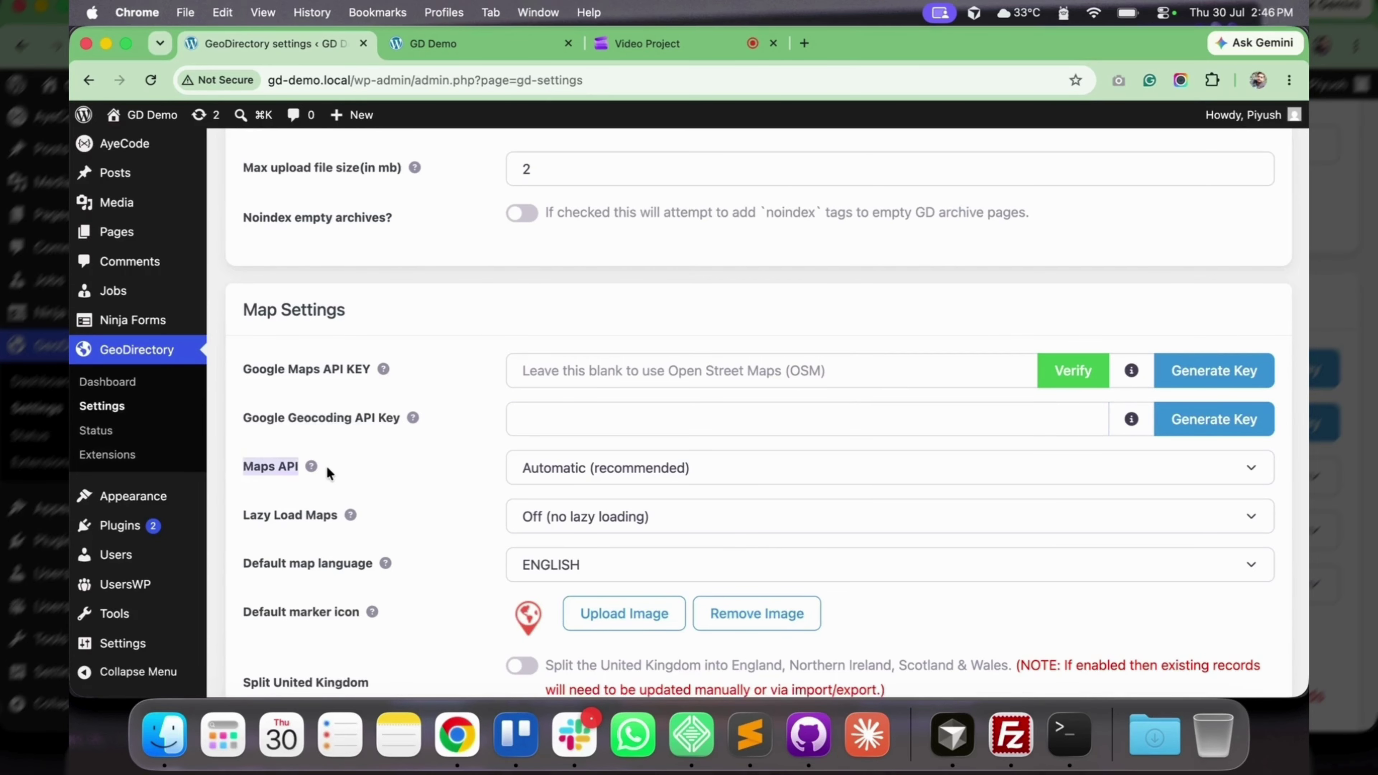
- Examine the available choices for the Maps API and Lazy Load Maps options in the Map Settings
left_click(618, 468)
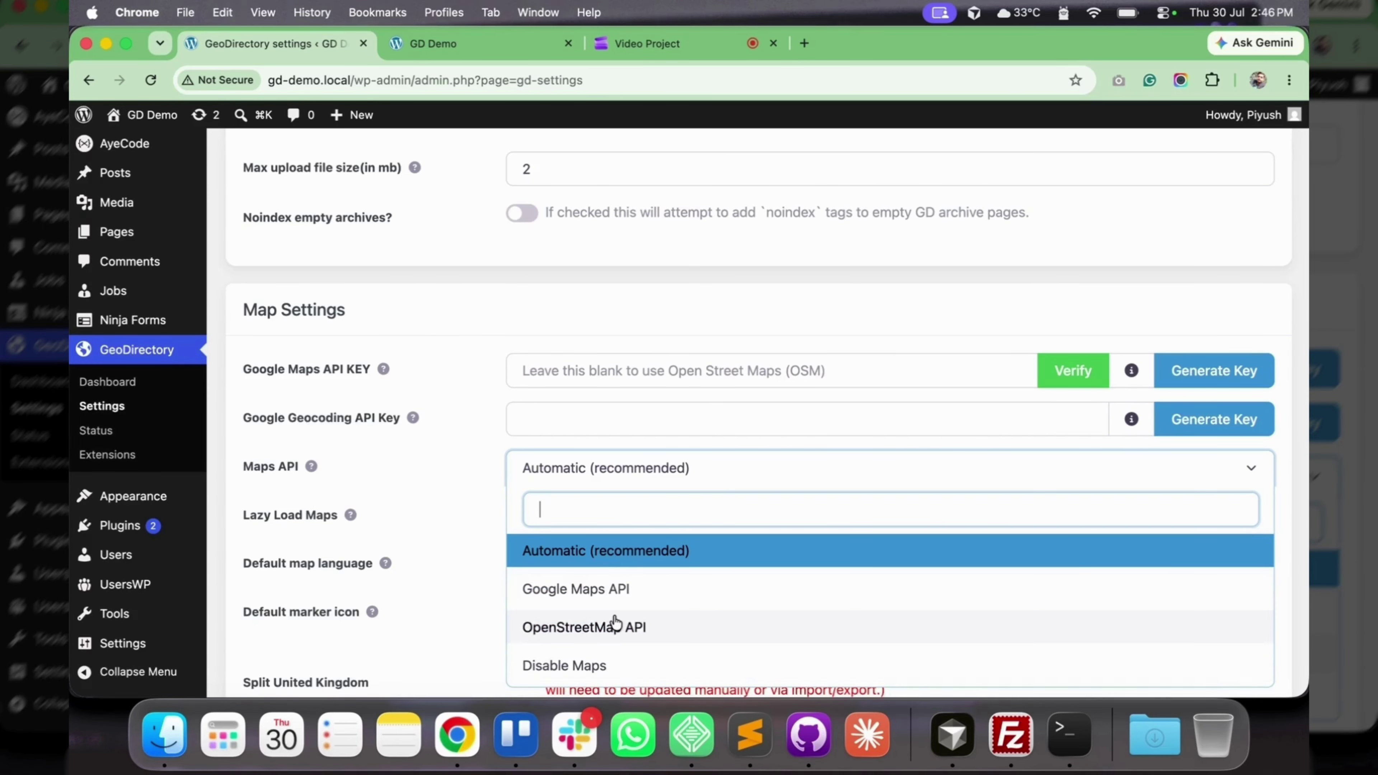
left_click(420, 471)
scroll(420, 471, "down", 2)
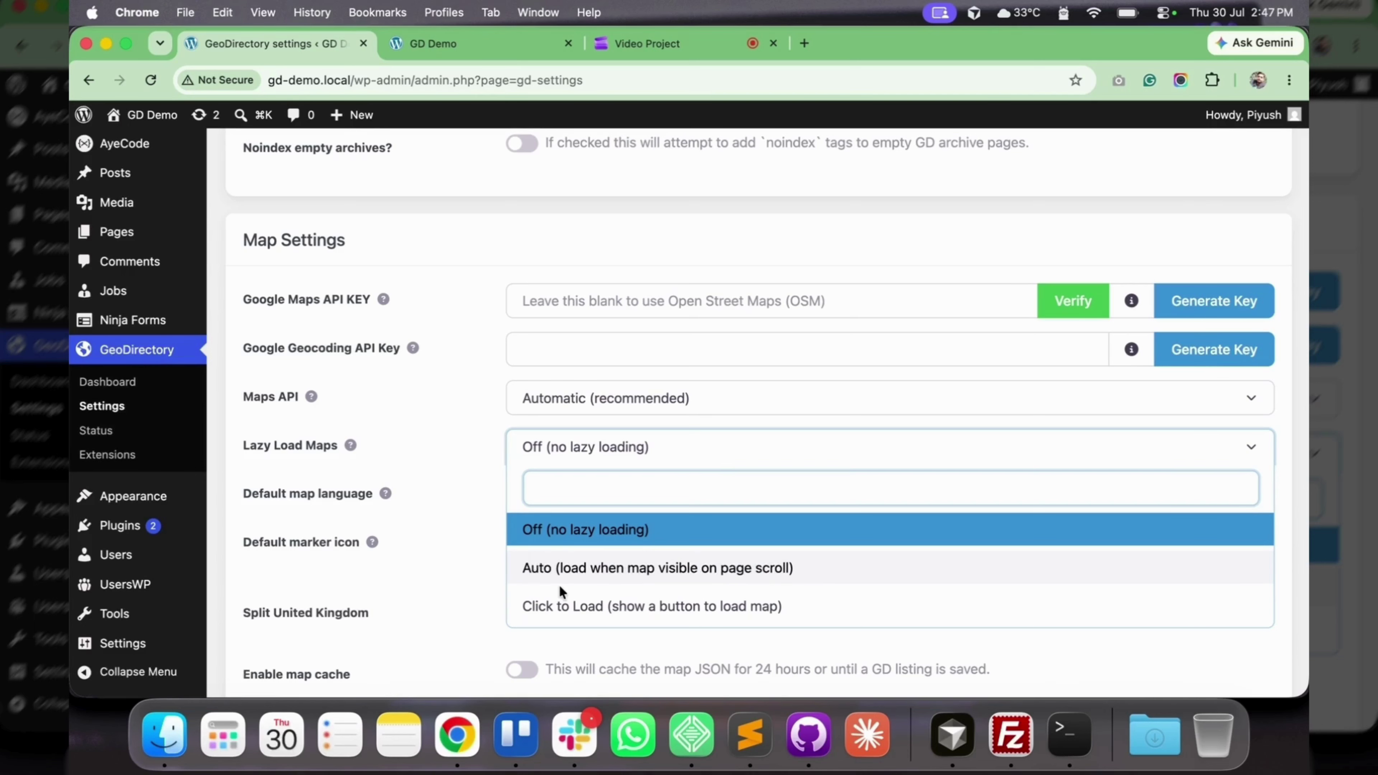
left_click(453, 467)
- Look through the available languages for the Default map language option, keeping ENGLISH
left_click_drag(251, 499, 356, 495)
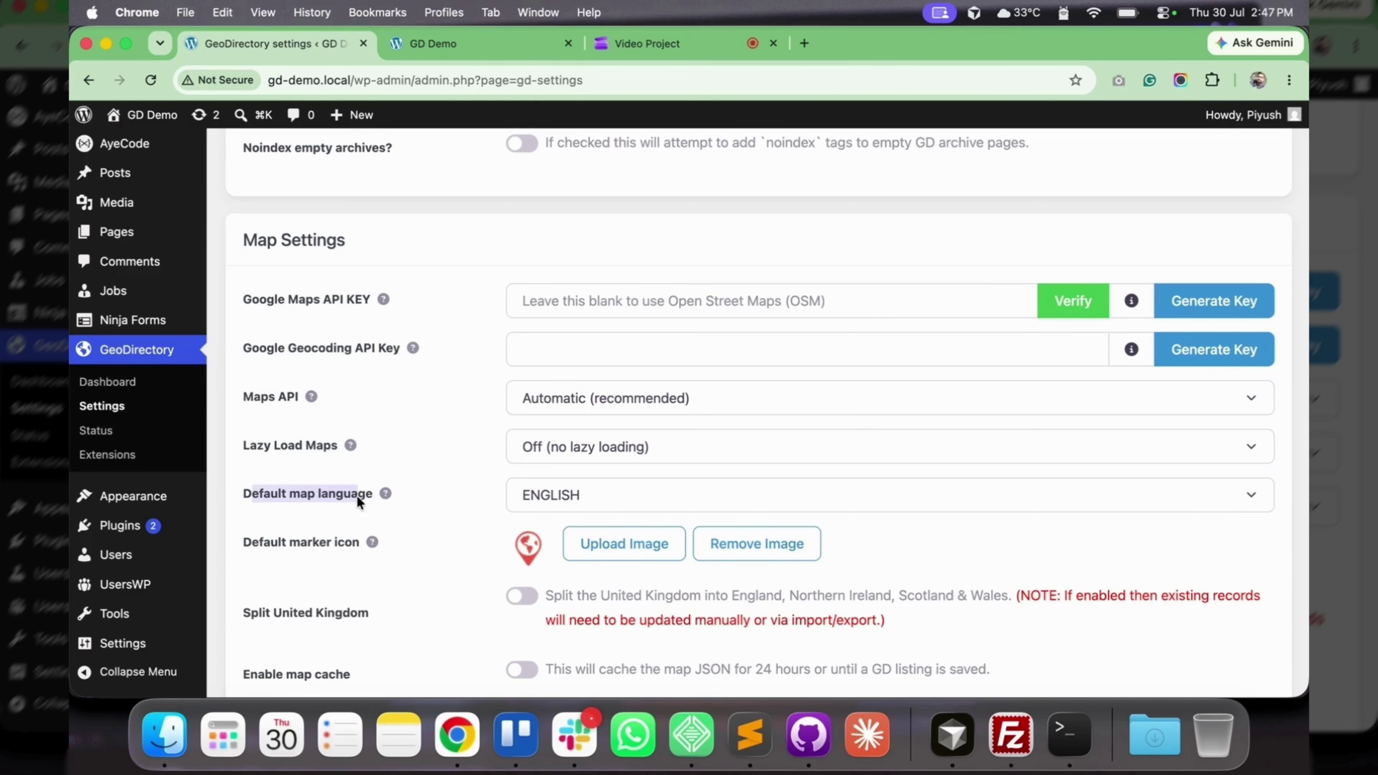
left_click(587, 495)
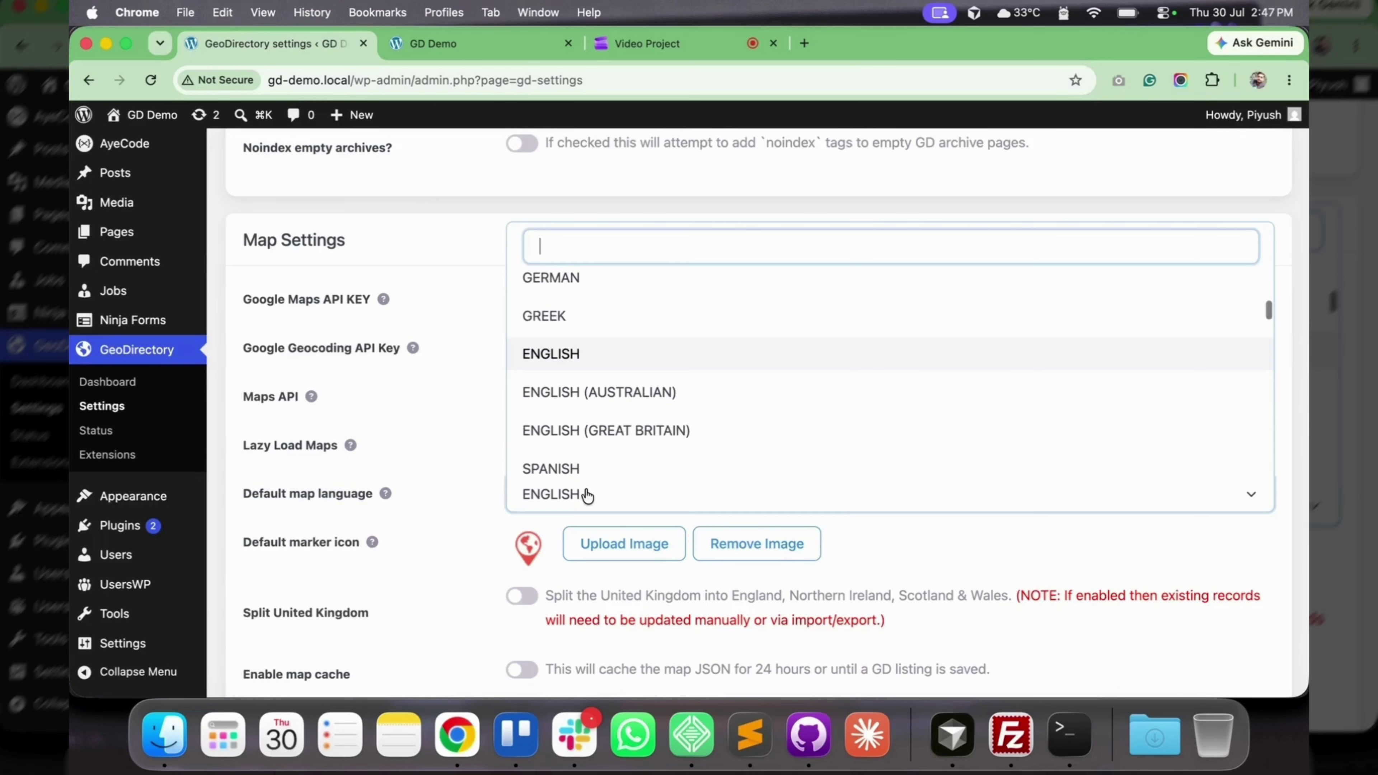
scroll(618, 400, "down", 15)
scroll(621, 410, "up", 8)
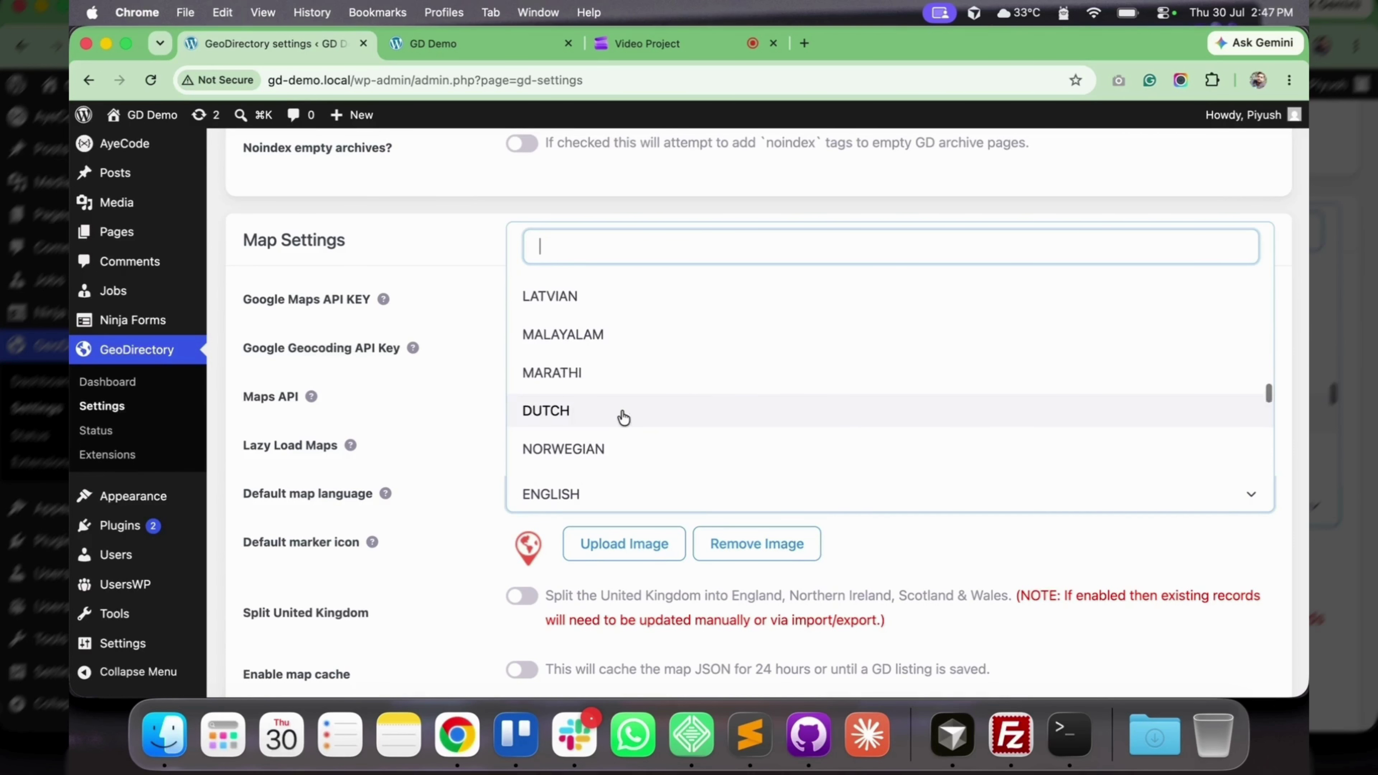
scroll(619, 440, "up", 5)
left_click(433, 553)
- Examine the Default marker icon, Split United Kingdom and Enable map cache options in the Map Settings
scroll(433, 553, "down", 3)
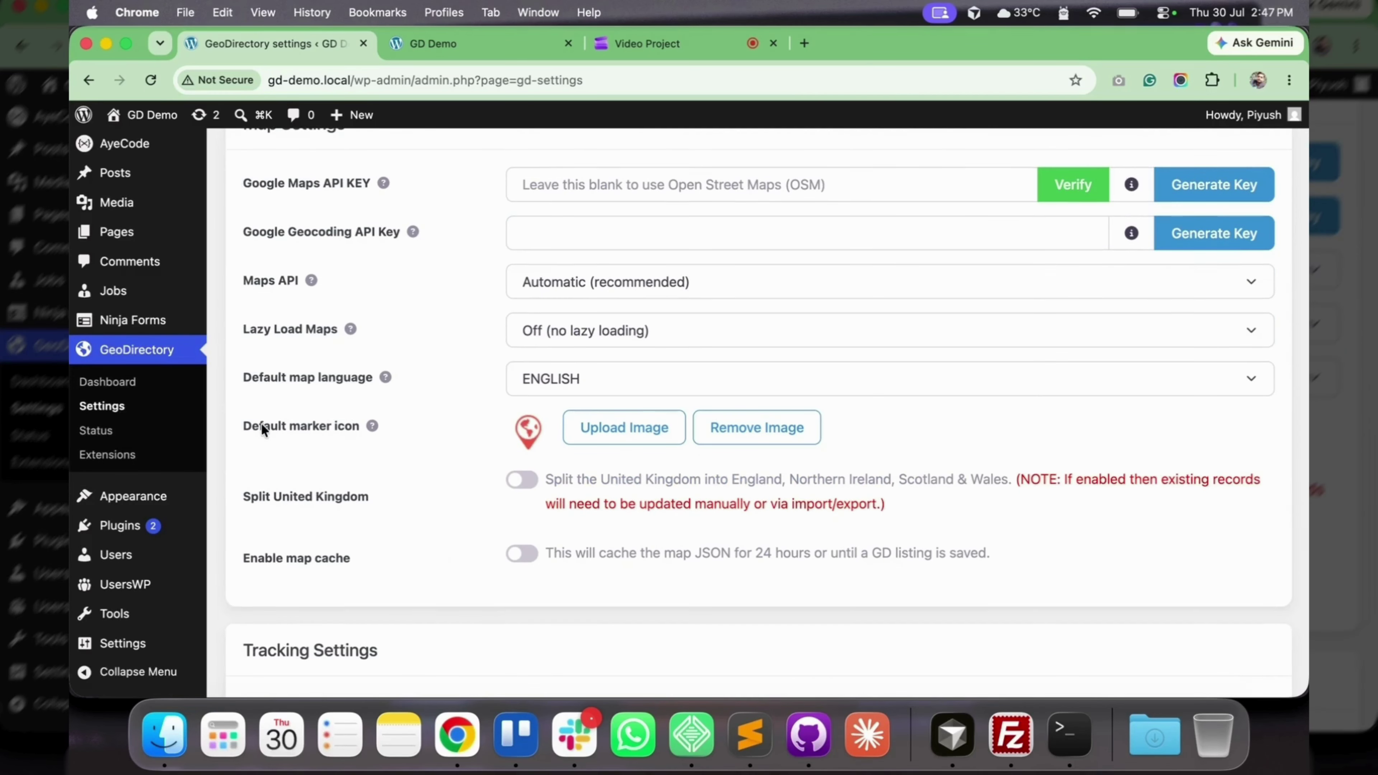
left_click_drag(262, 431, 363, 425)
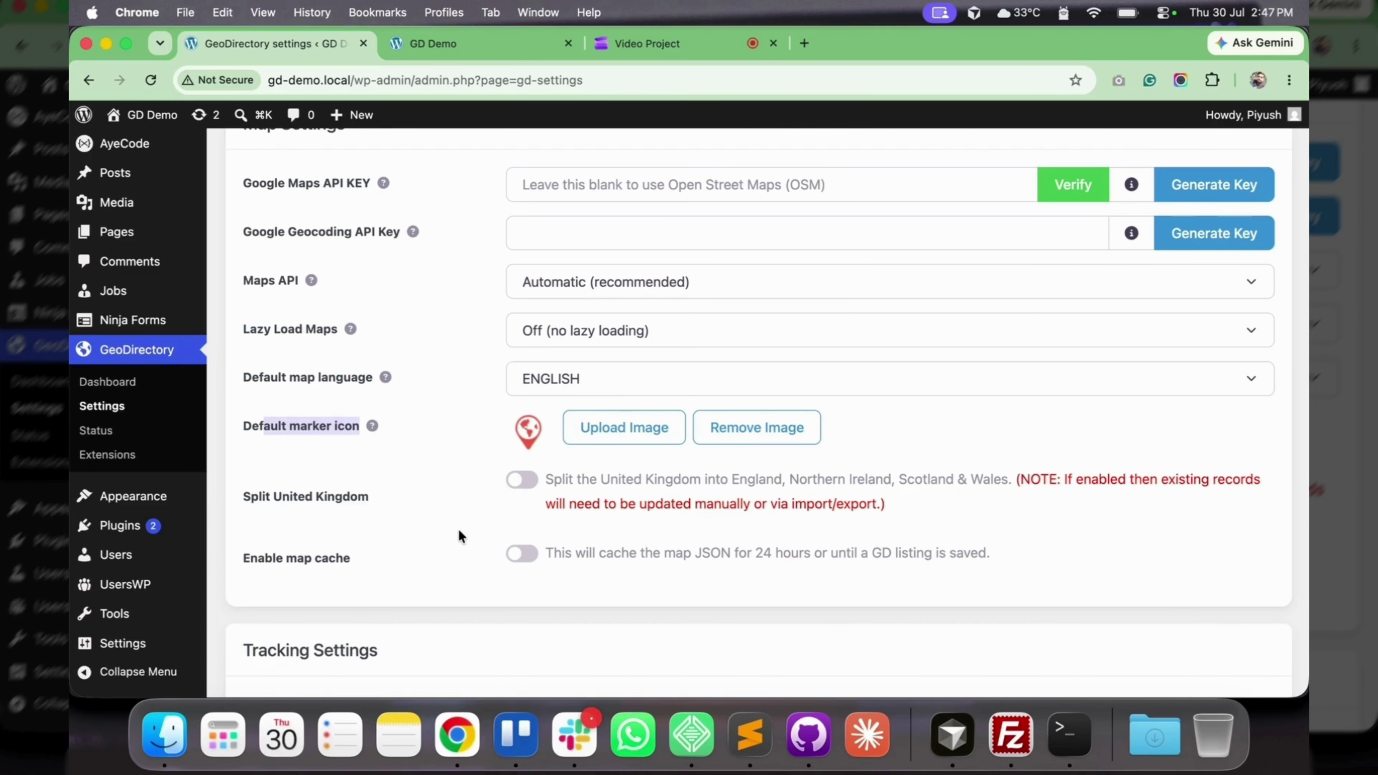
scroll(458, 528, "down", 3)
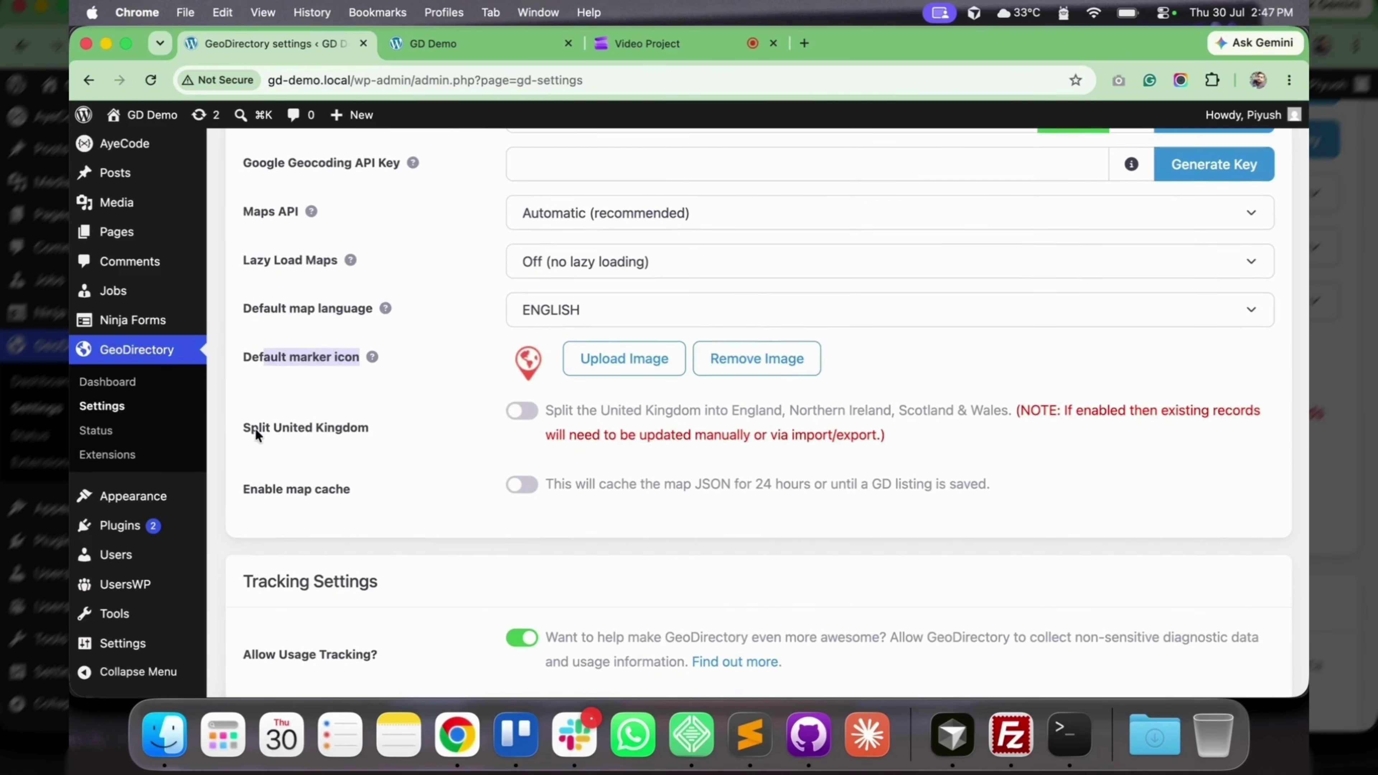
left_click_drag(251, 428, 343, 429)
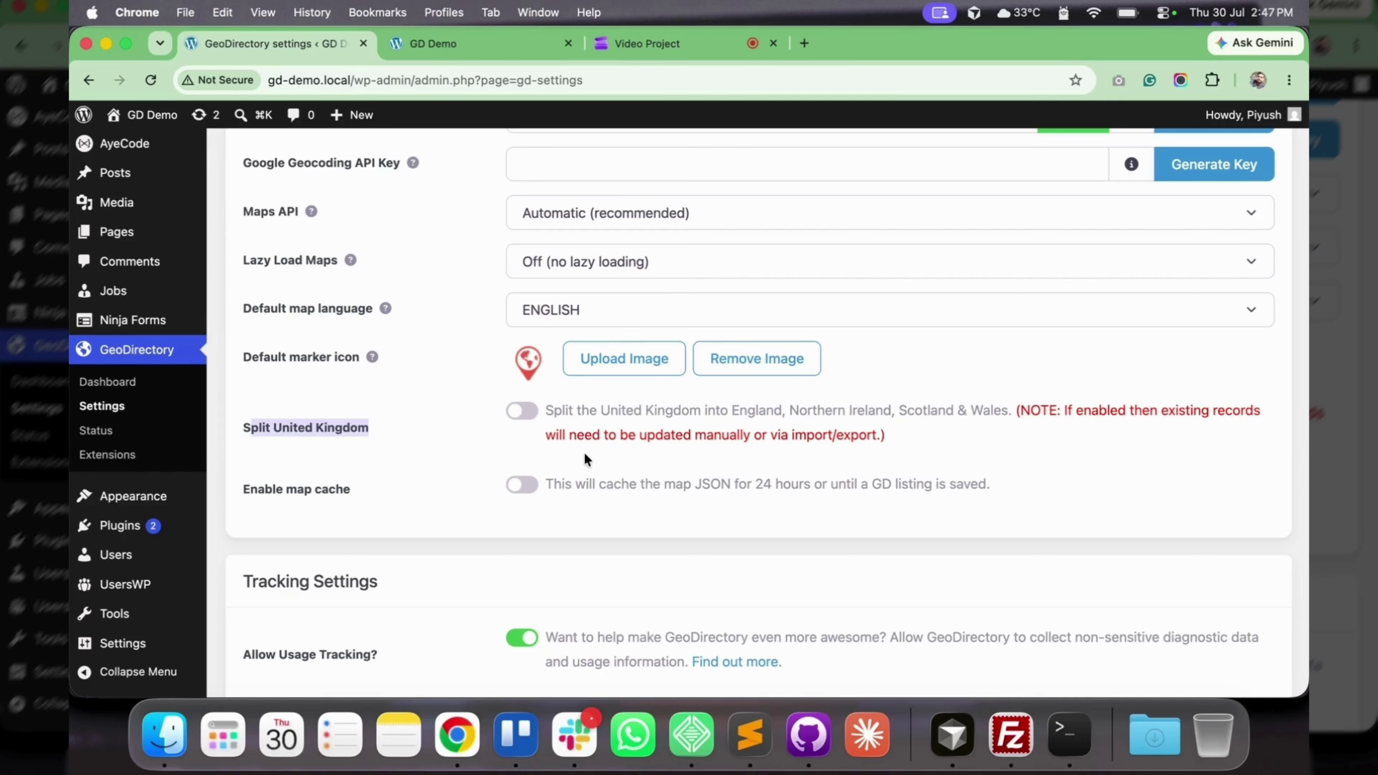
left_click_drag(547, 415, 694, 409)
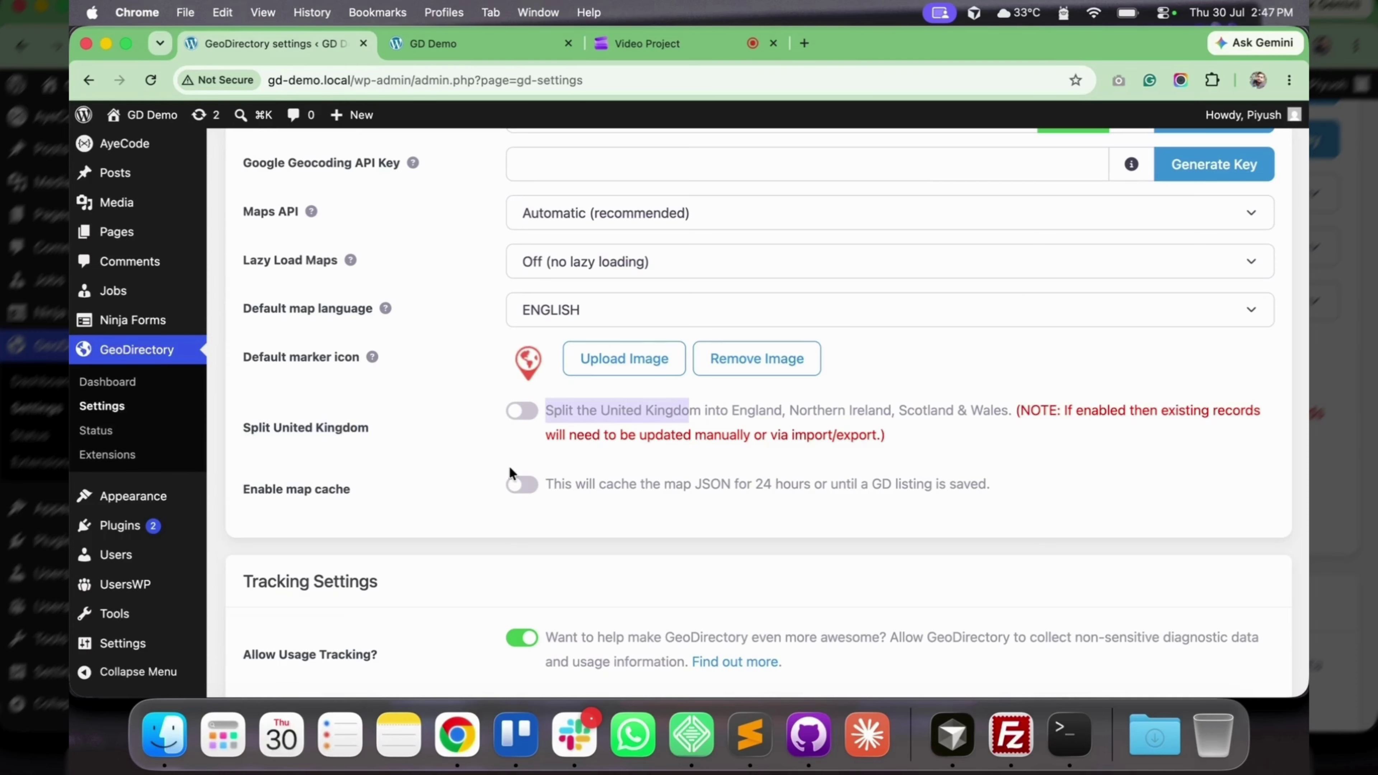
left_click_drag(275, 492, 477, 490)
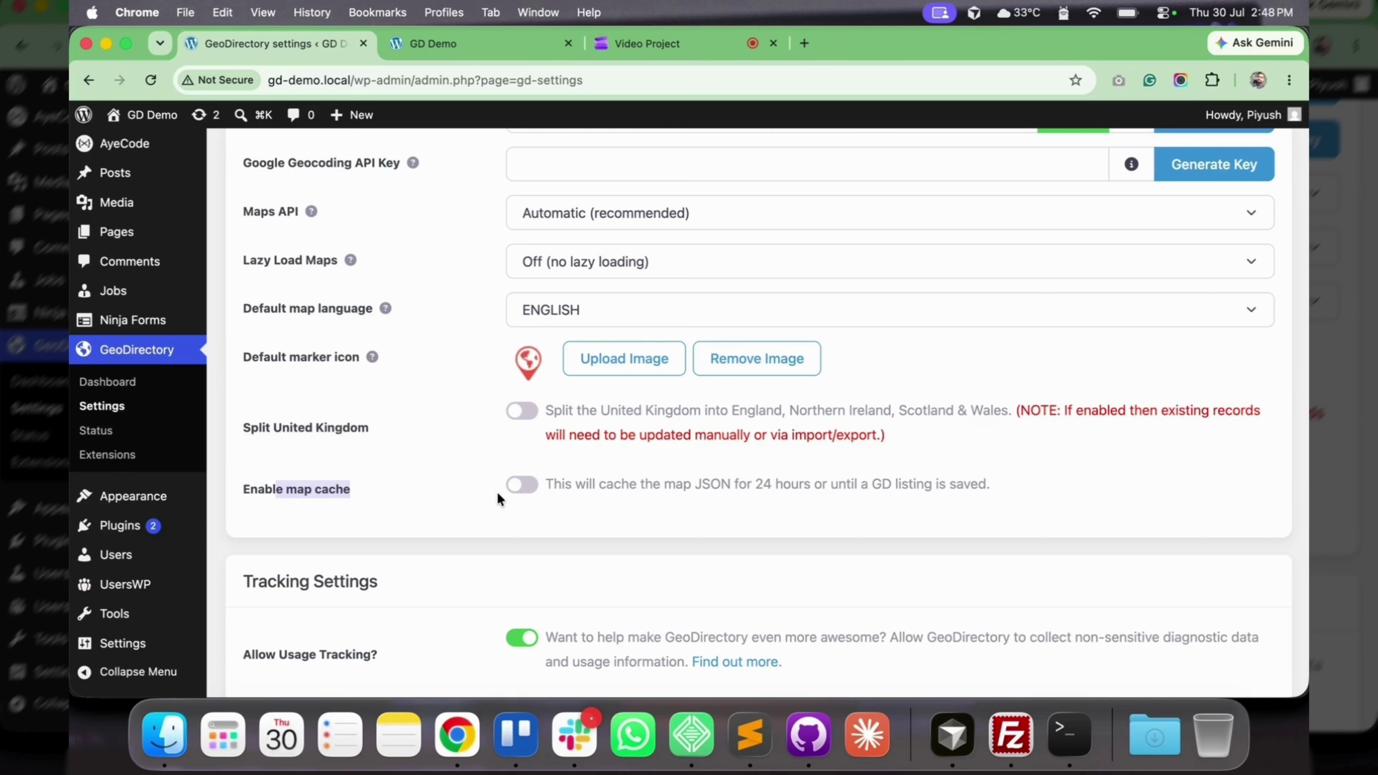
- Examine the Tracking Settings section with its Allow Usage Tracking option
scroll(498, 493, "down", 3)
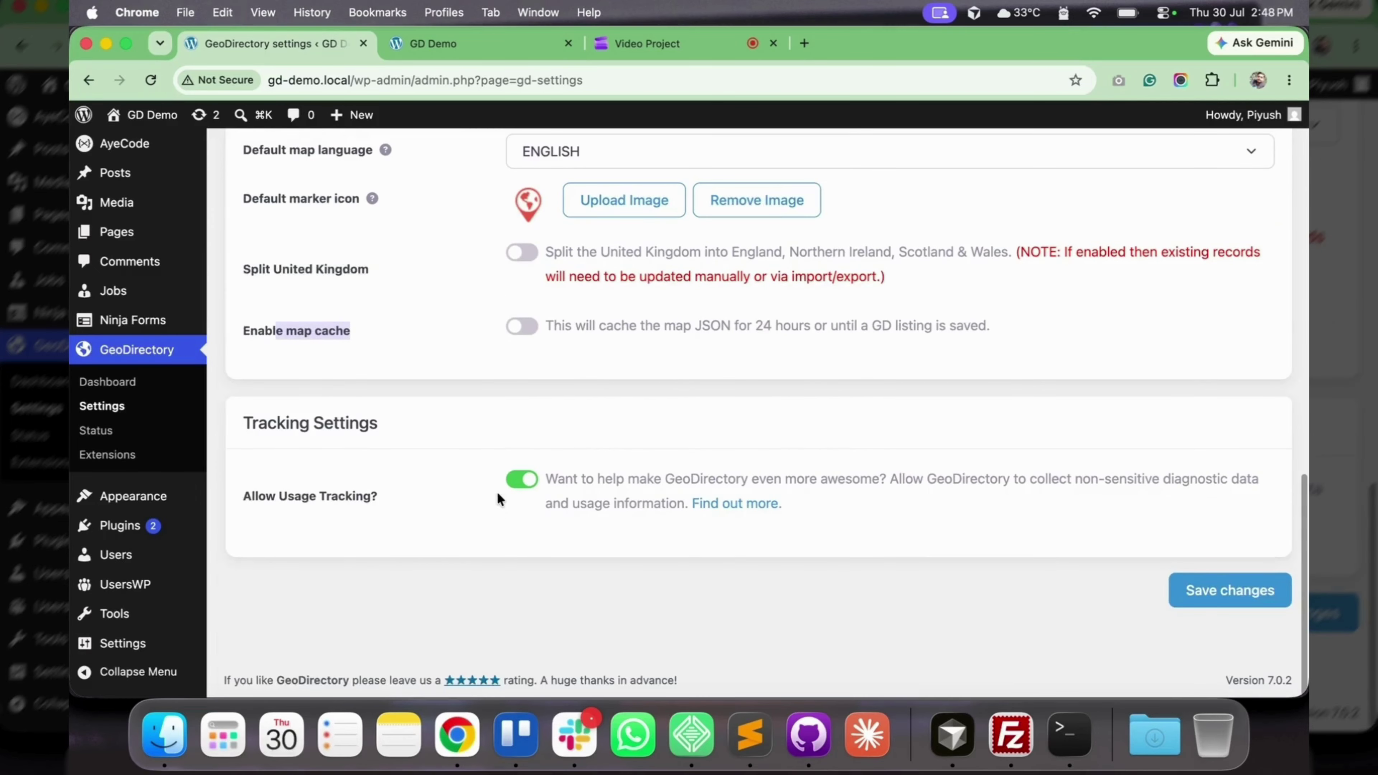
left_click_drag(271, 430, 389, 433)
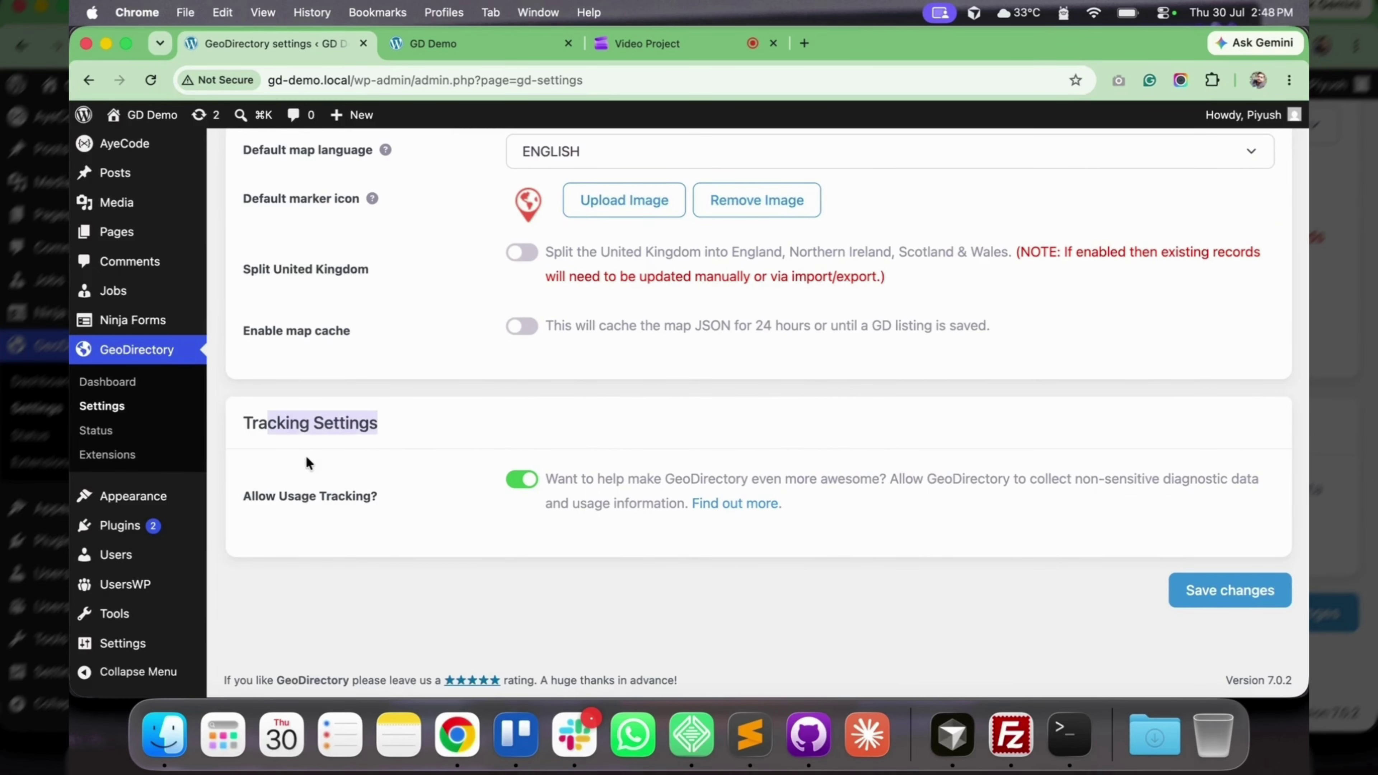
left_click(269, 507)
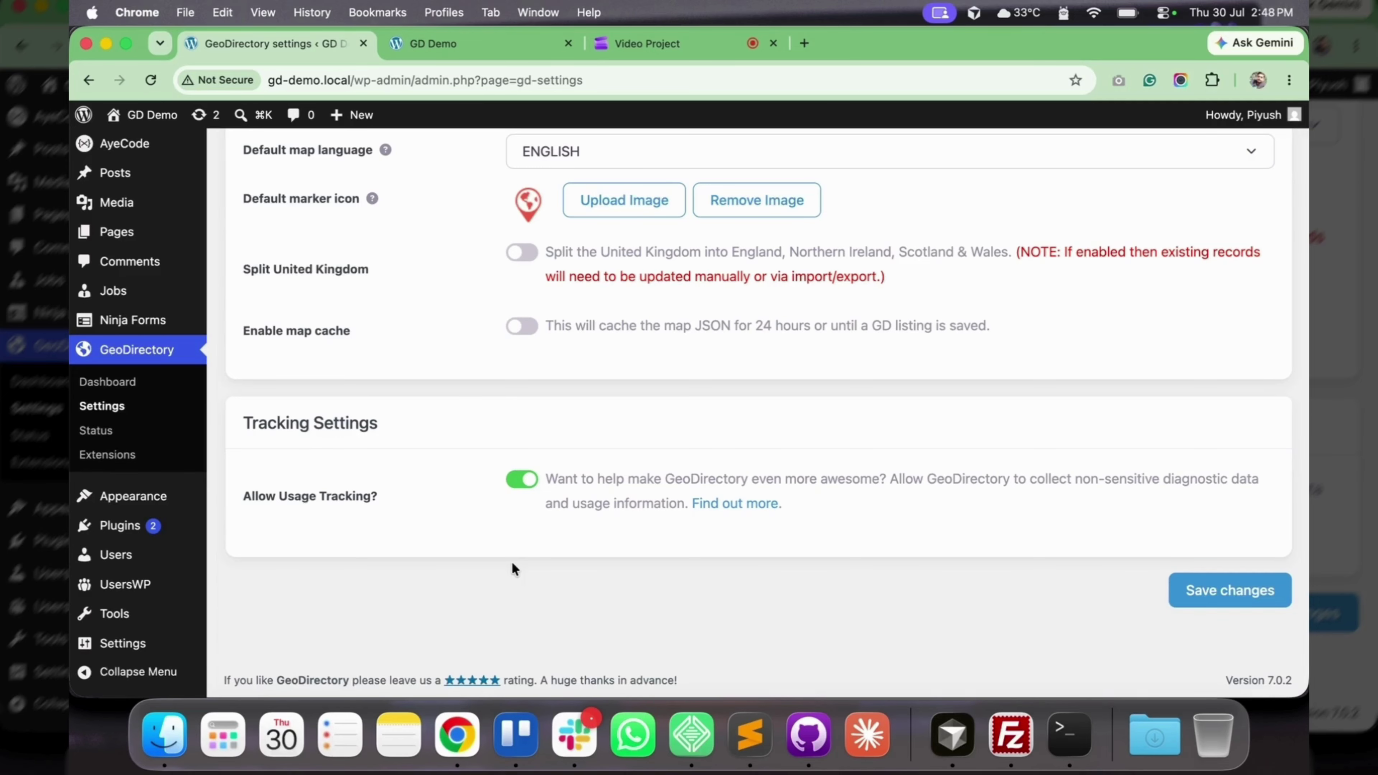
- Open the Default location settings and examine the map, toggling Remove default city limit off and back on
scroll(505, 569, "up", 15)
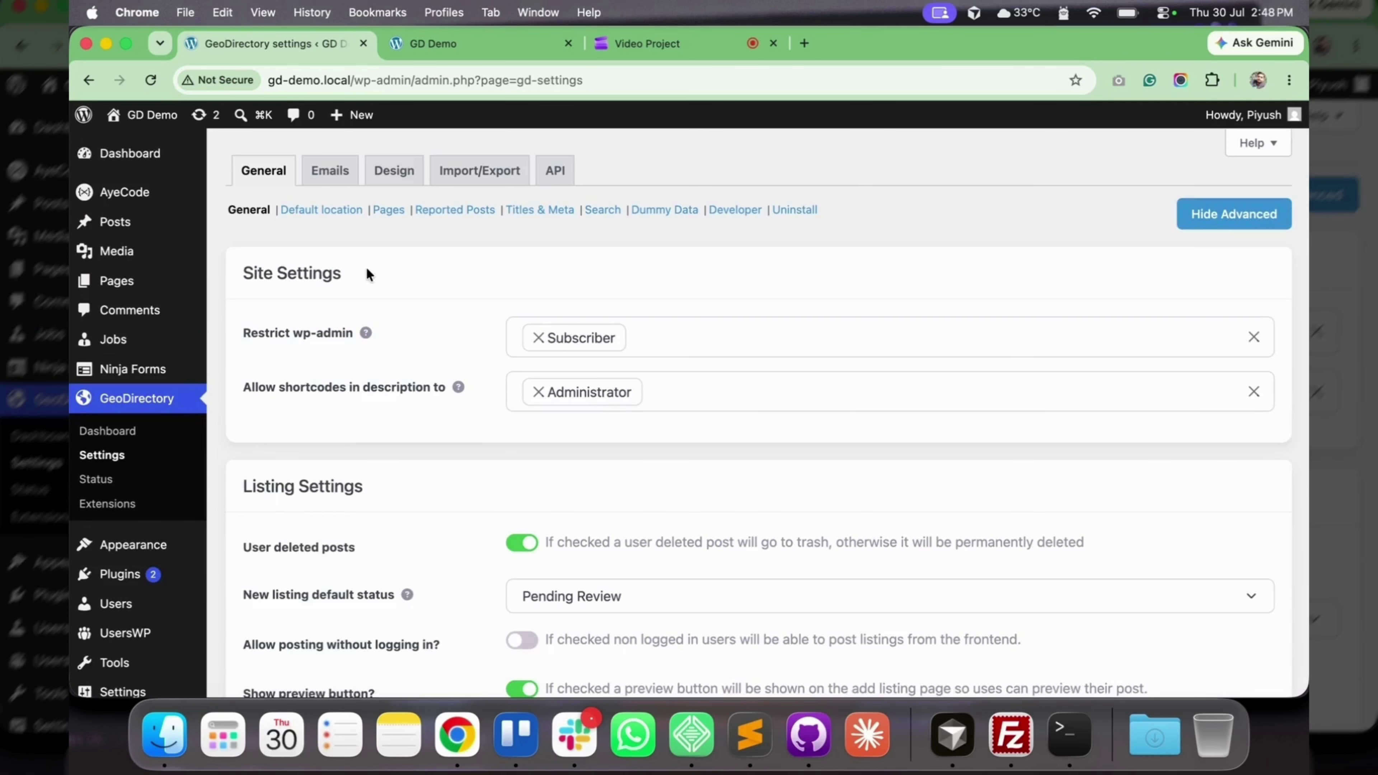
left_click(321, 209)
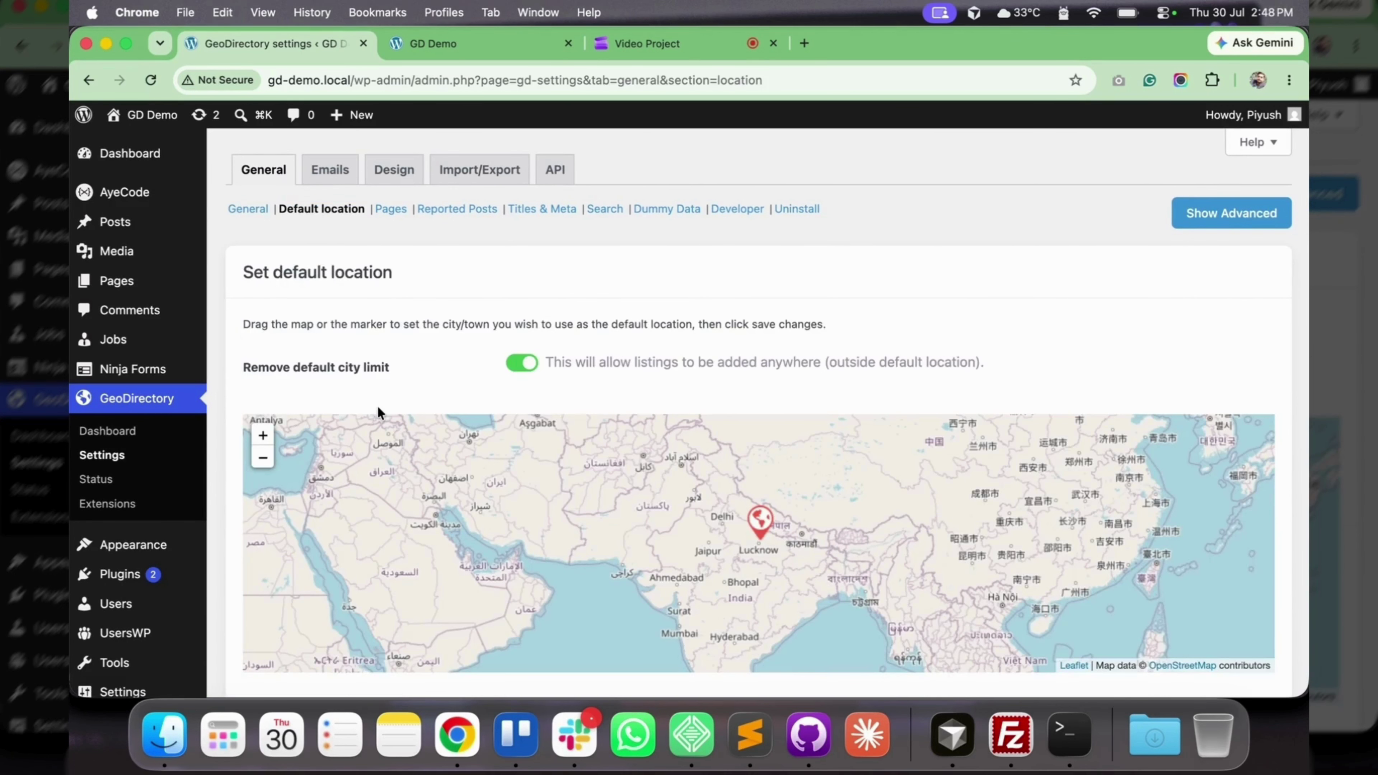
scroll(378, 405, "down", 1)
scroll(460, 387, "down", 1)
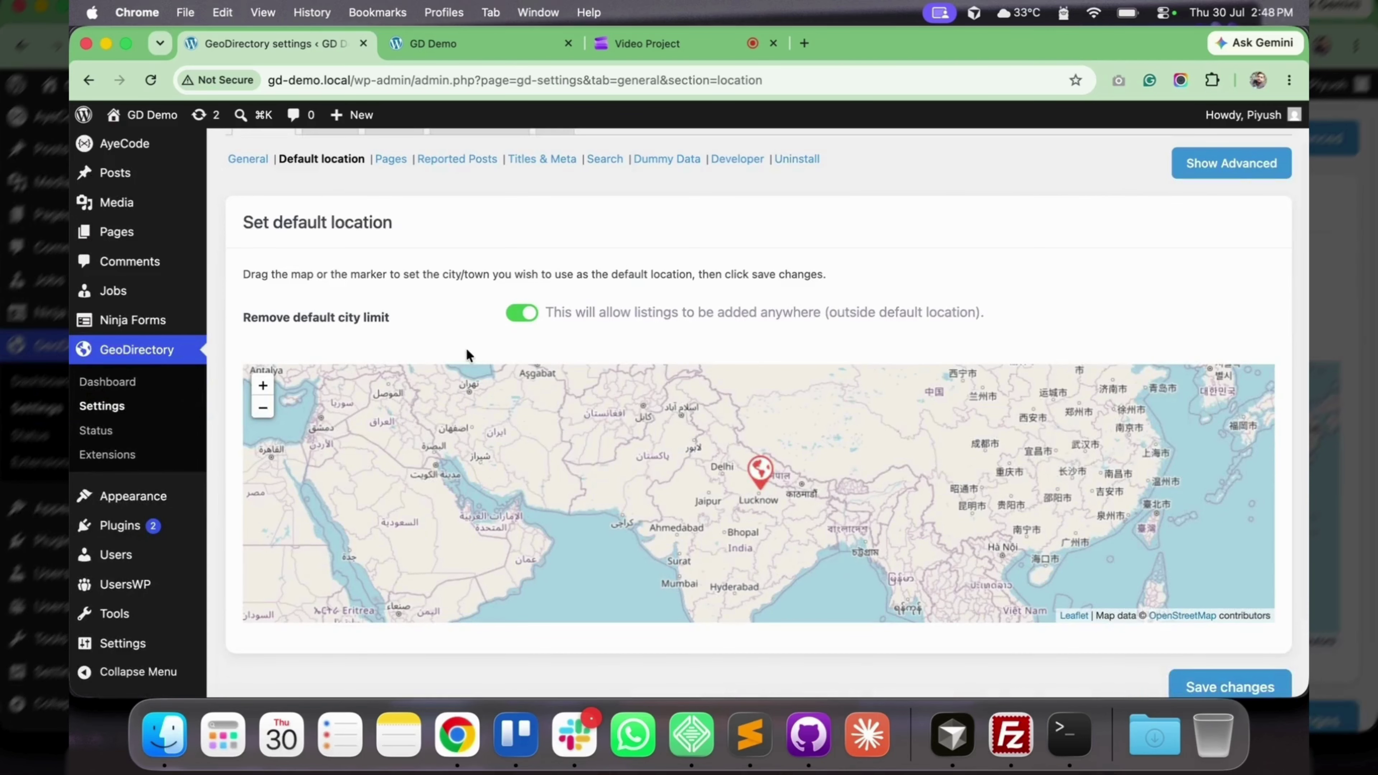
scroll(468, 355, "down", 3)
scroll(584, 665, "up", 3)
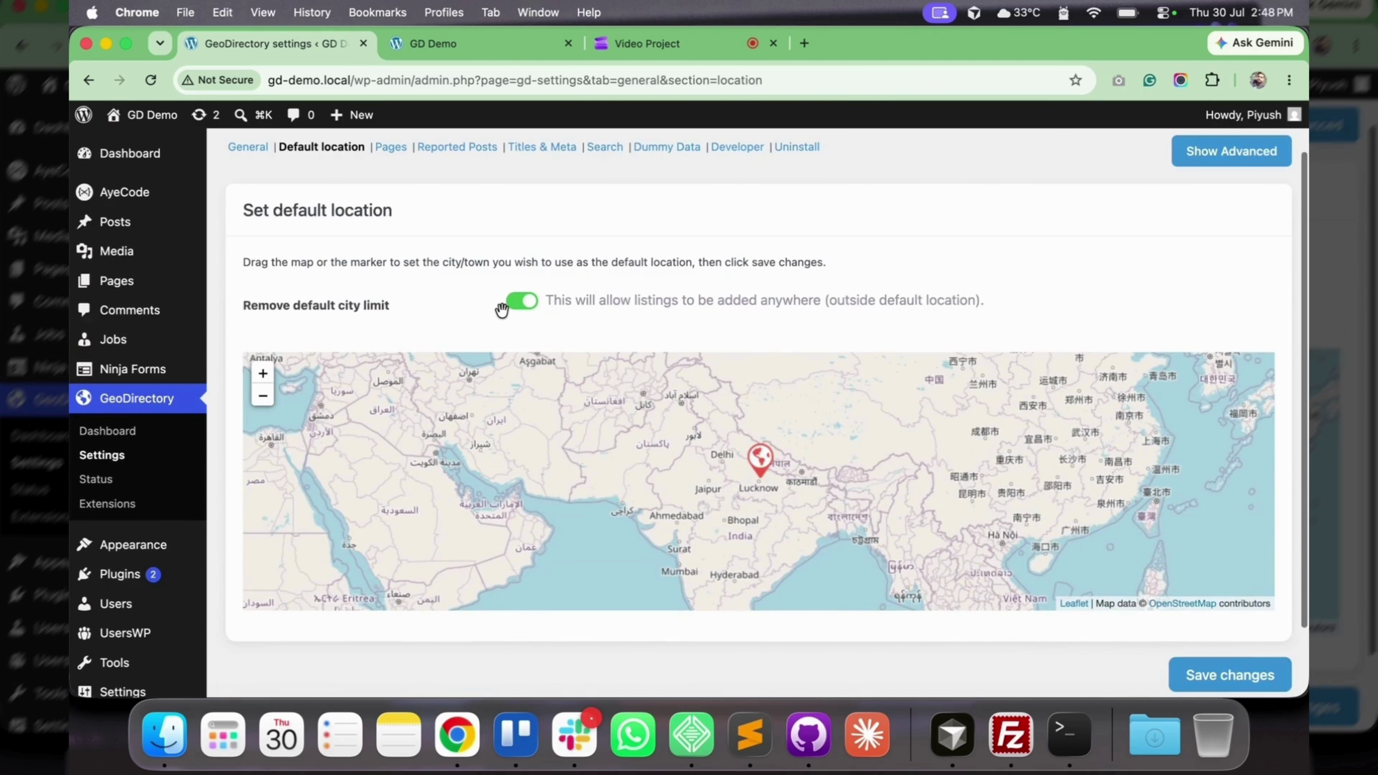
left_click(524, 302)
left_click(531, 300)
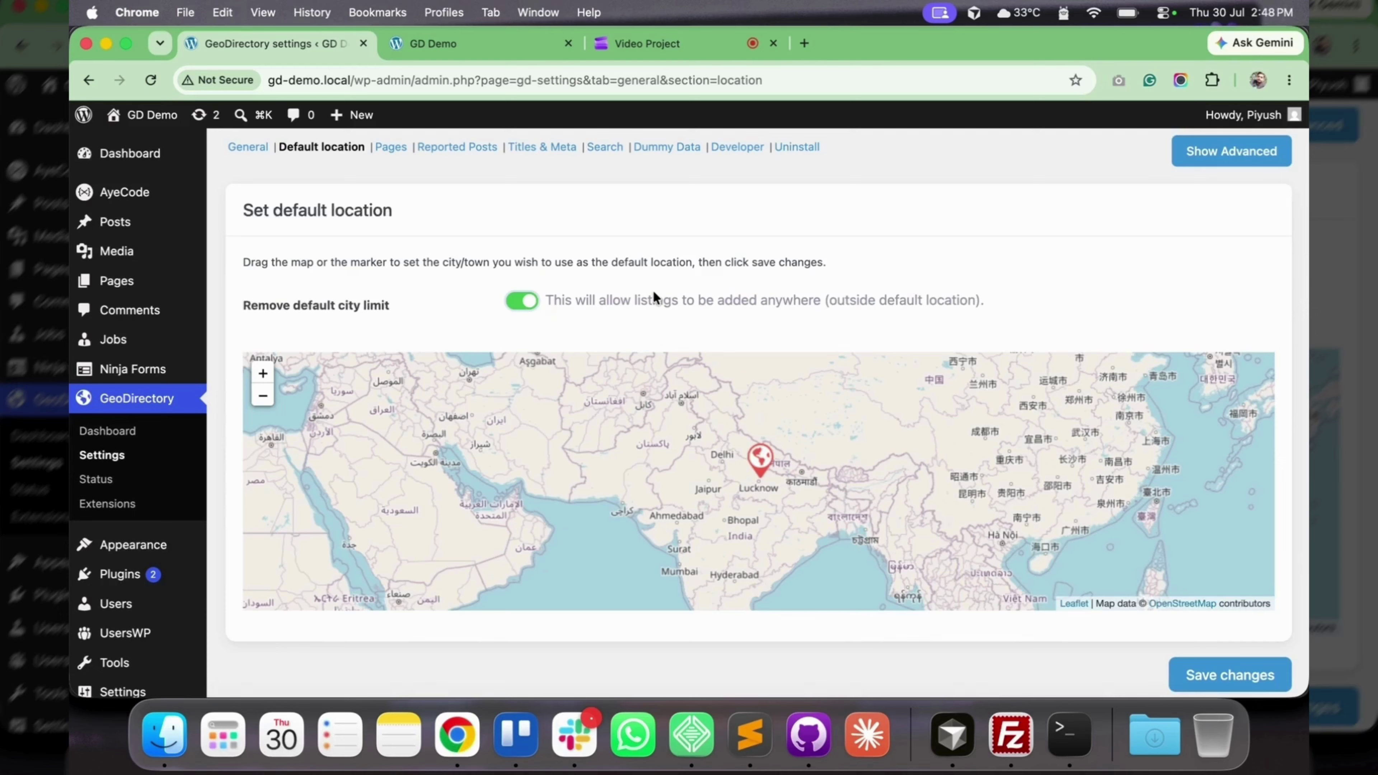
- Show the advanced Default location options and examine the city, region, country, coordinates and timezone fields
scroll(653, 290, "up", 2)
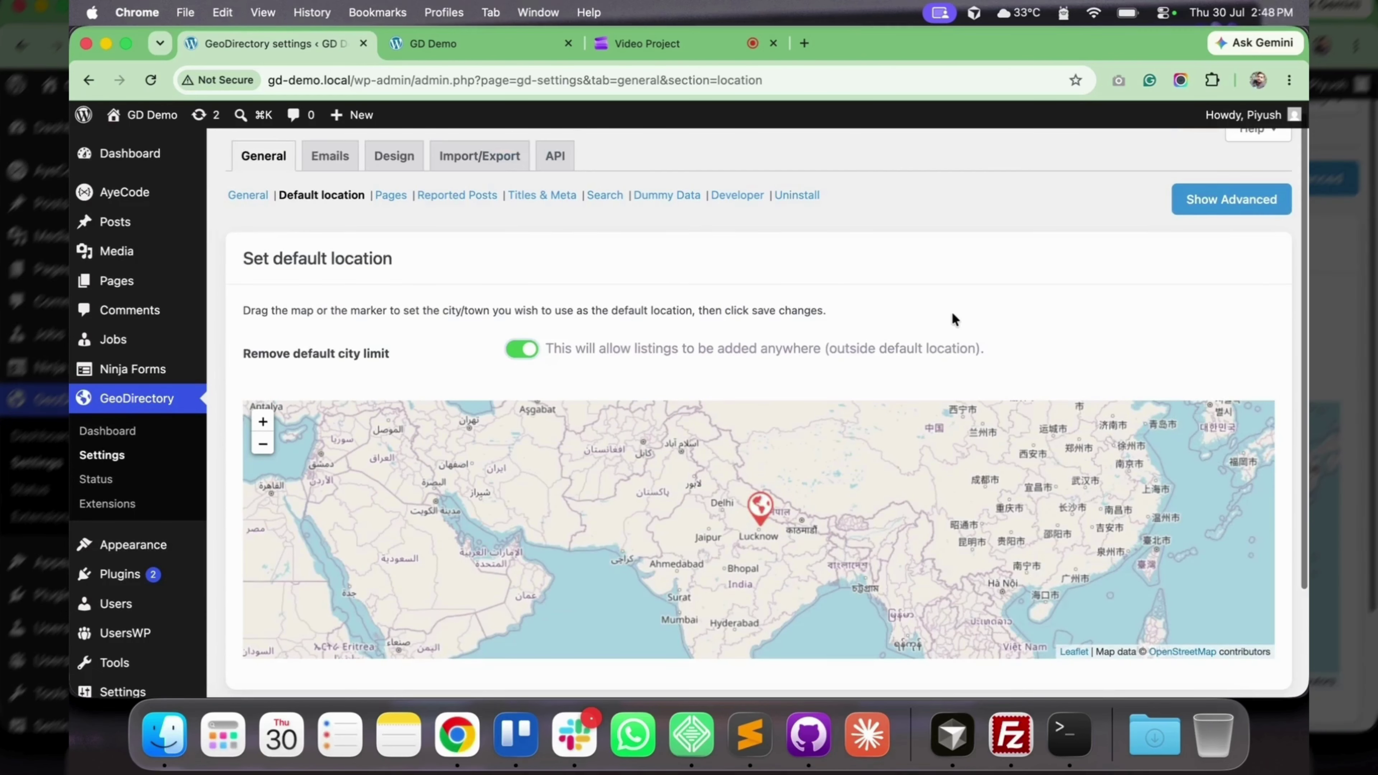
scroll(1102, 278, "down", 1)
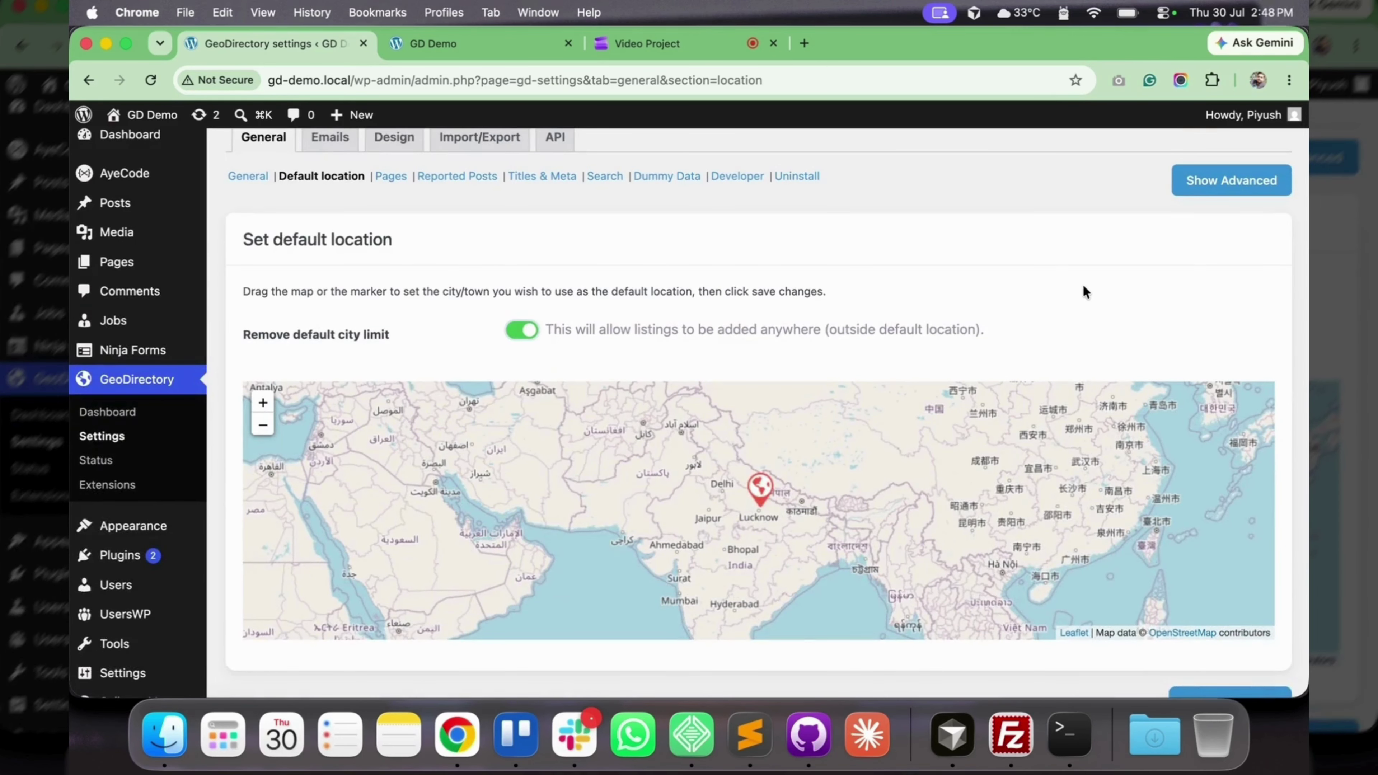
left_click(1209, 186)
scroll(831, 245, "down", 4)
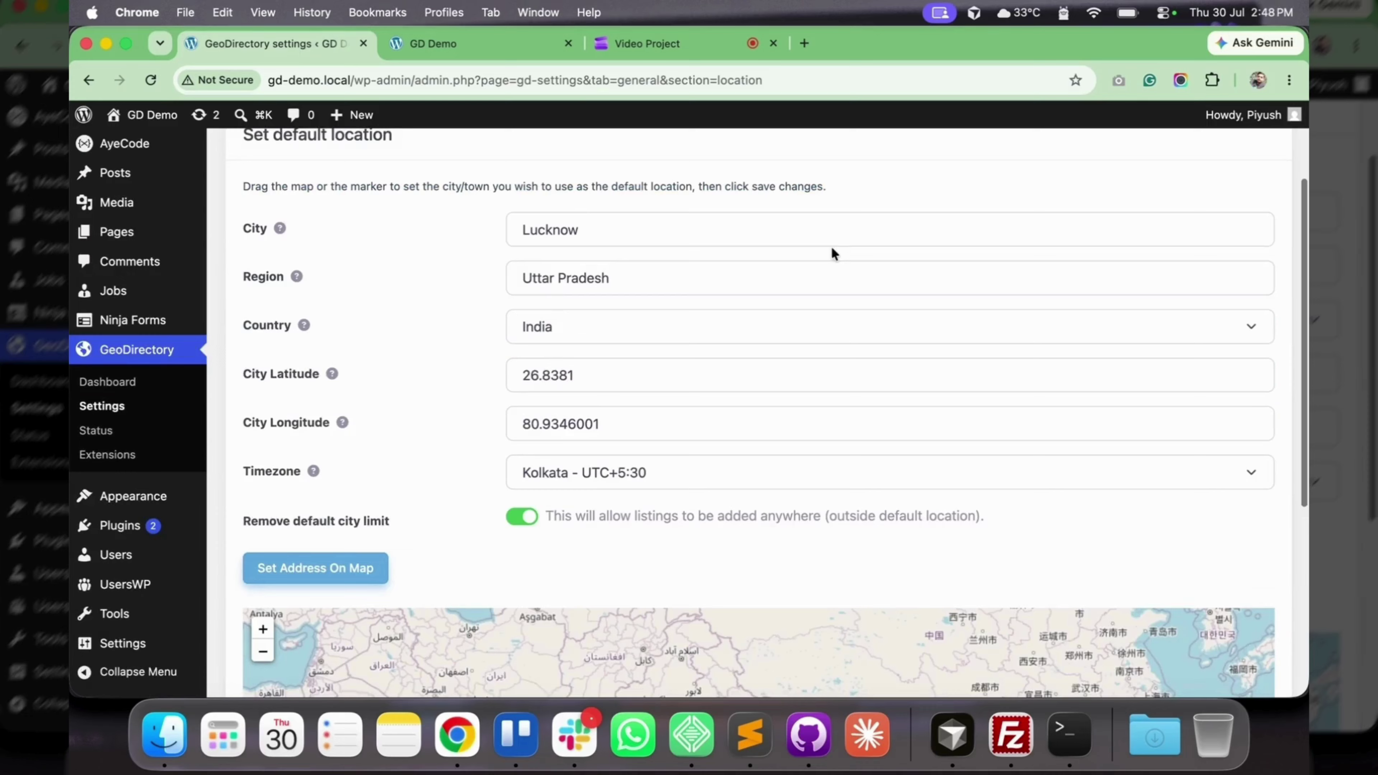
scroll(656, 542, "up", 1)
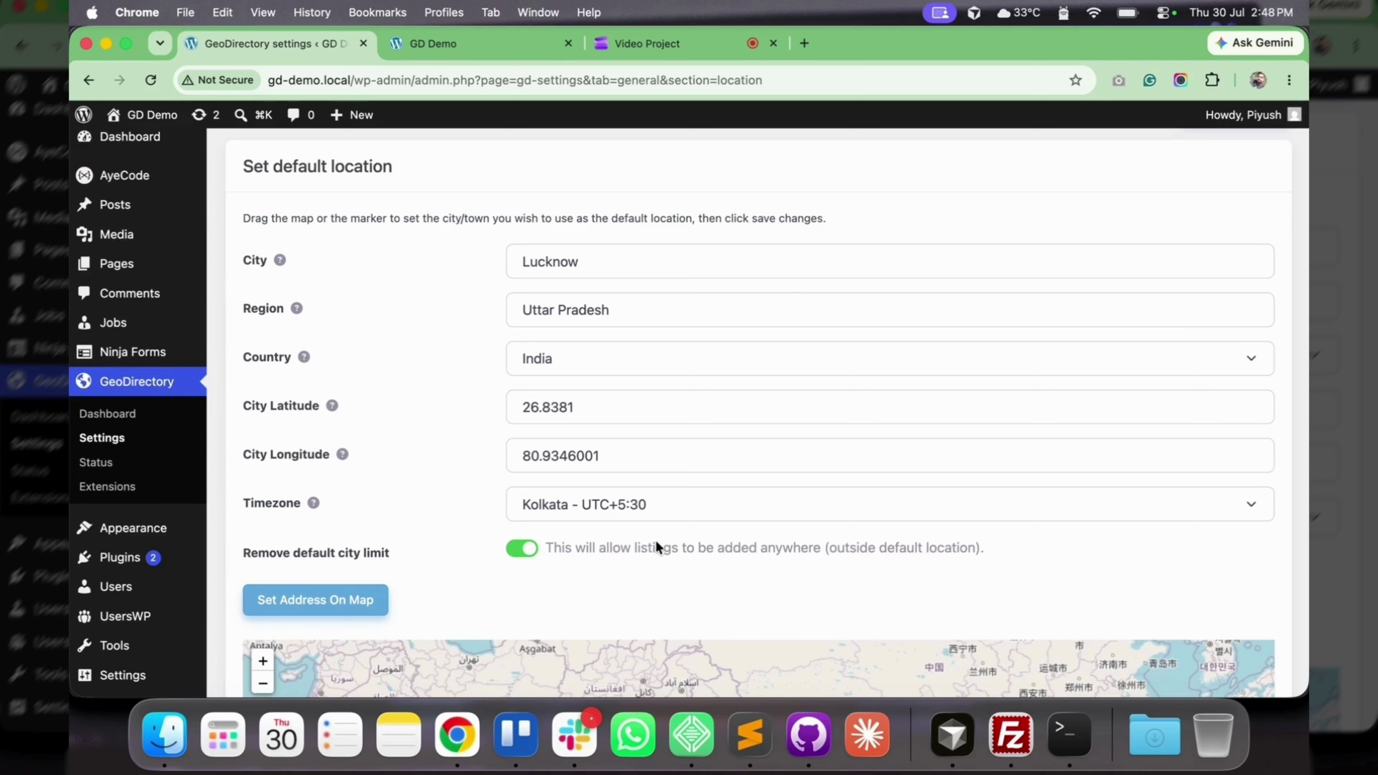
scroll(394, 362, "down", 5)
- Open the Pages settings and check the Location Template selection
scroll(393, 363, "up", 8)
left_click(392, 210)
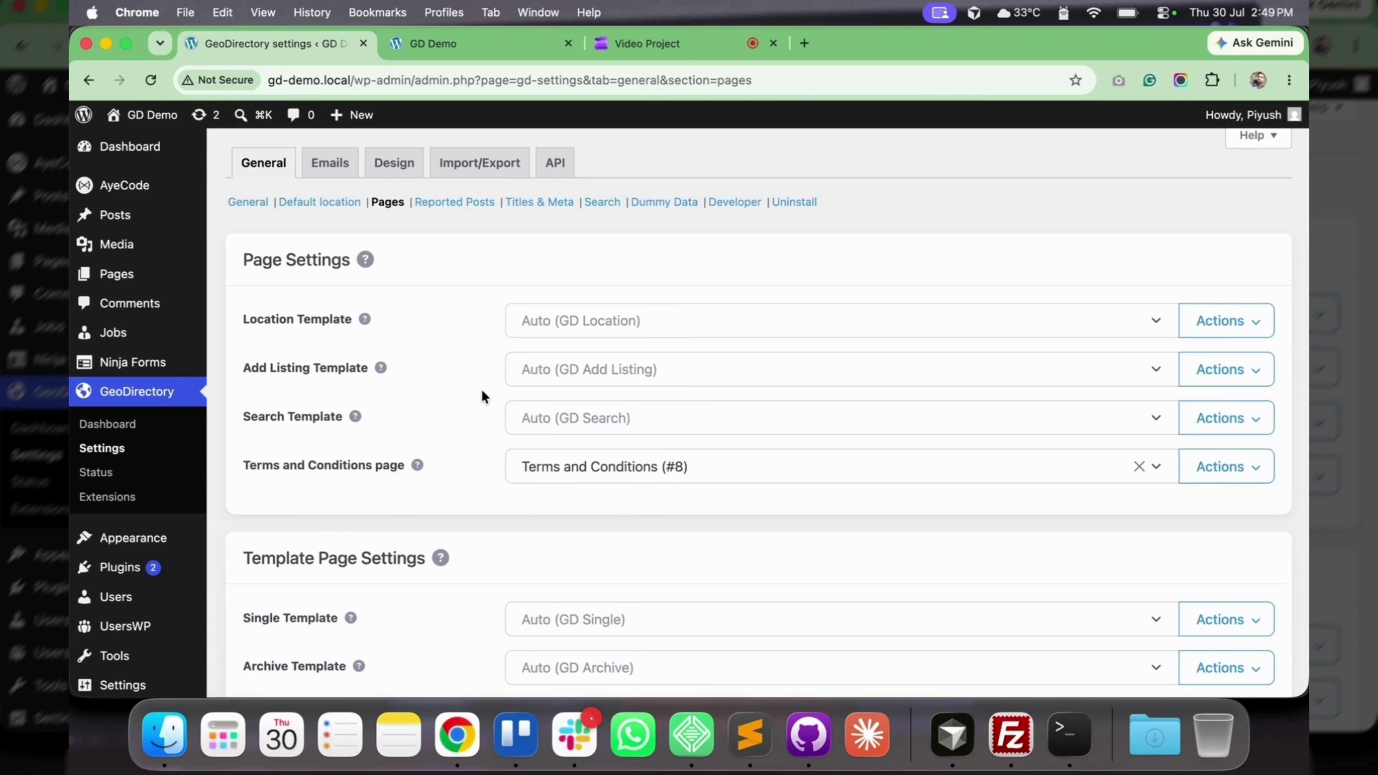
mouse_move(363, 319)
left_click(617, 329)
left_click(422, 331)
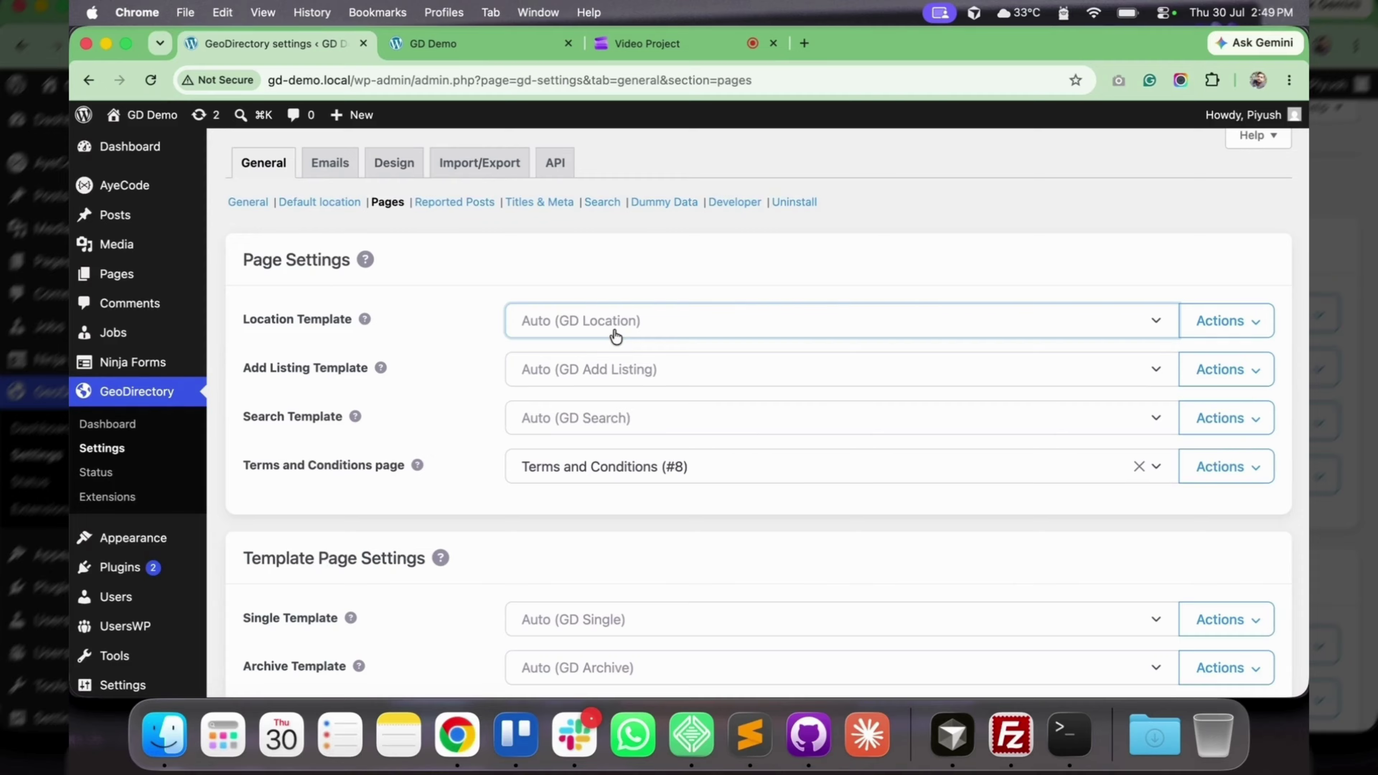
- View the Location Template's page on the site, skim through it and return to the Page Settings
left_click(1249, 314)
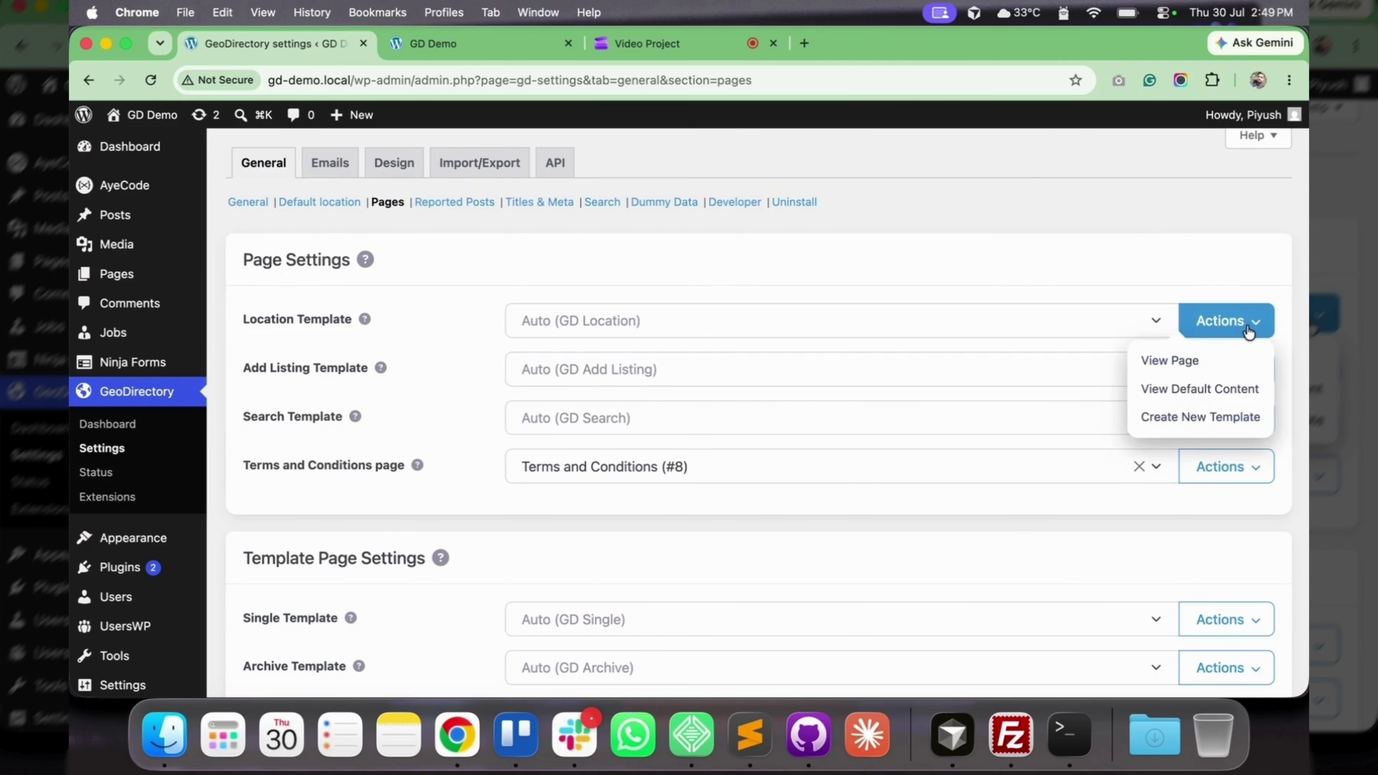
left_click(1188, 368)
scroll(875, 353, "down", 8)
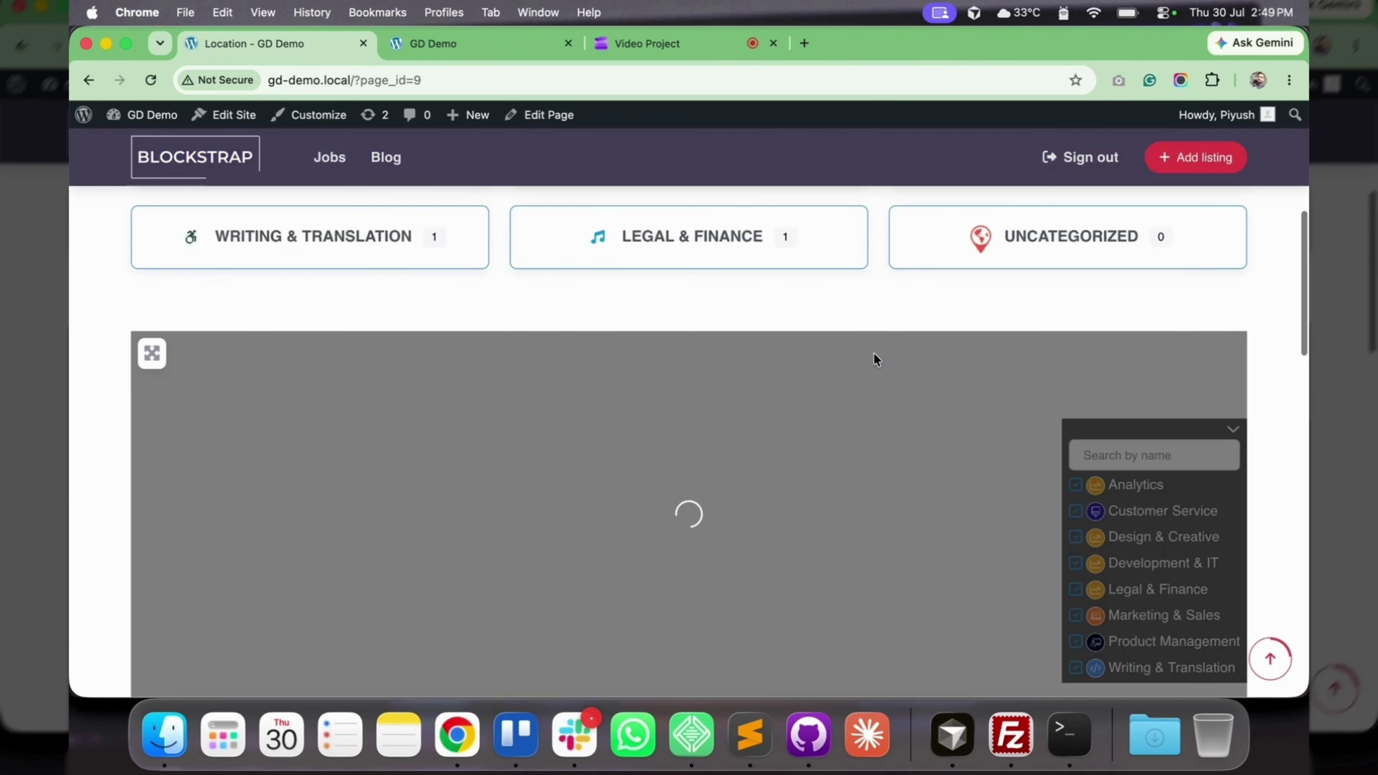
scroll(873, 352, "down", 15)
scroll(873, 353, "up", 10)
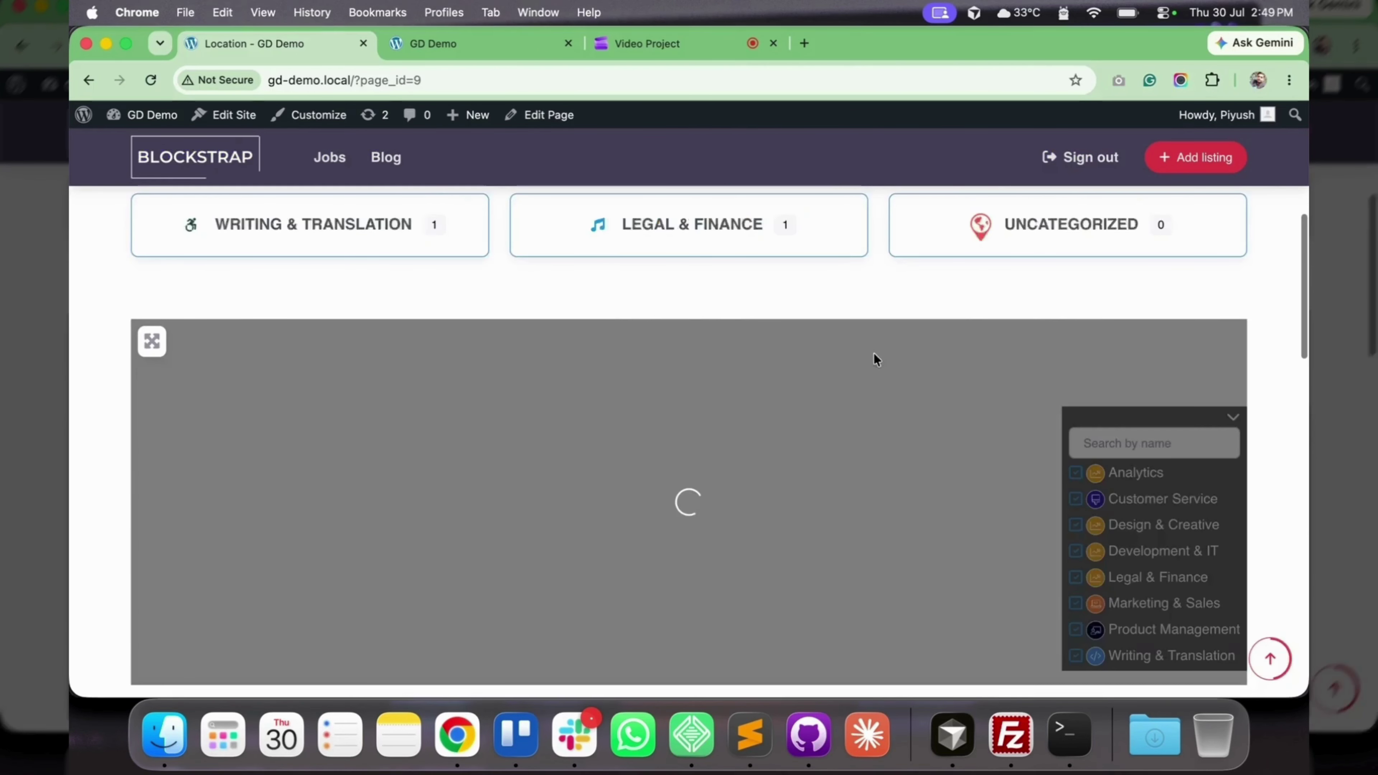
left_click(89, 80)
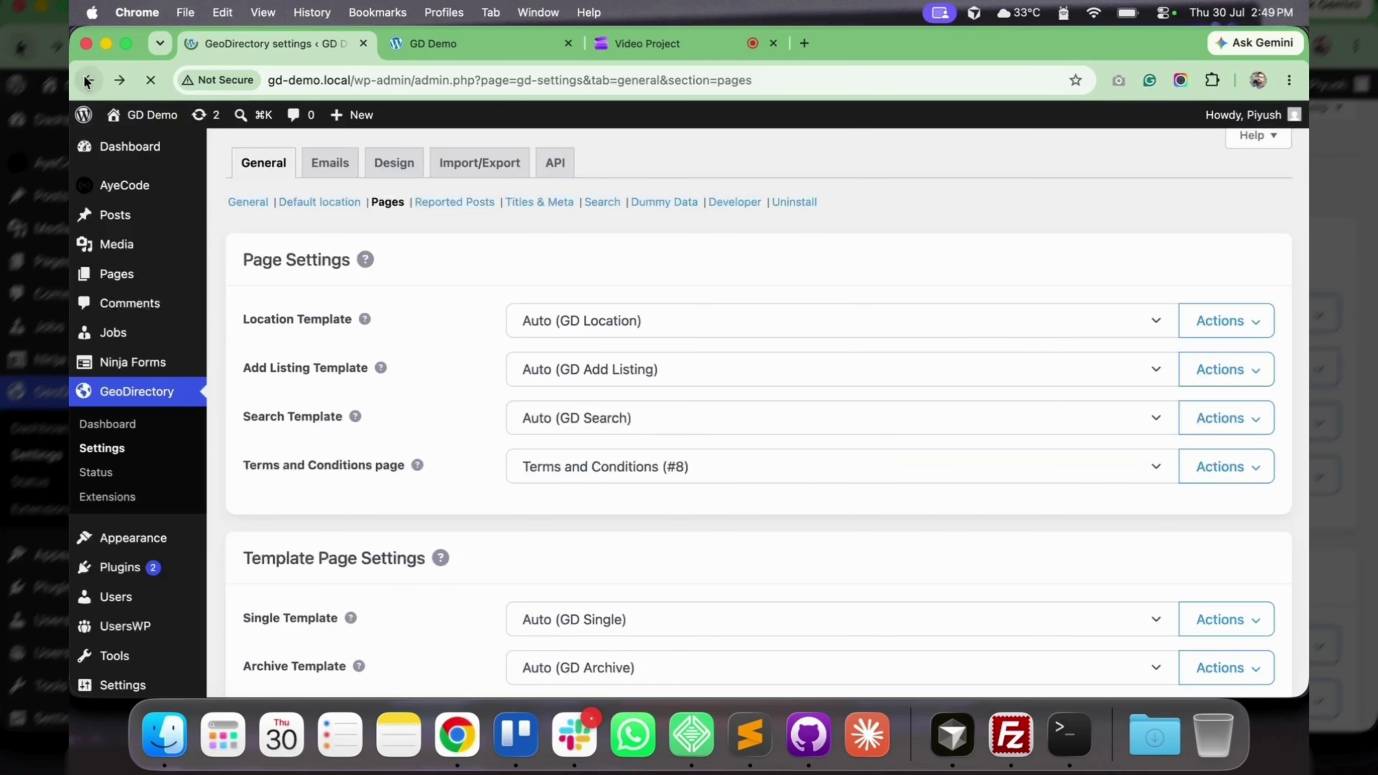
- Create a new custom template for the Location Template and confirm its creation
left_click(1251, 332)
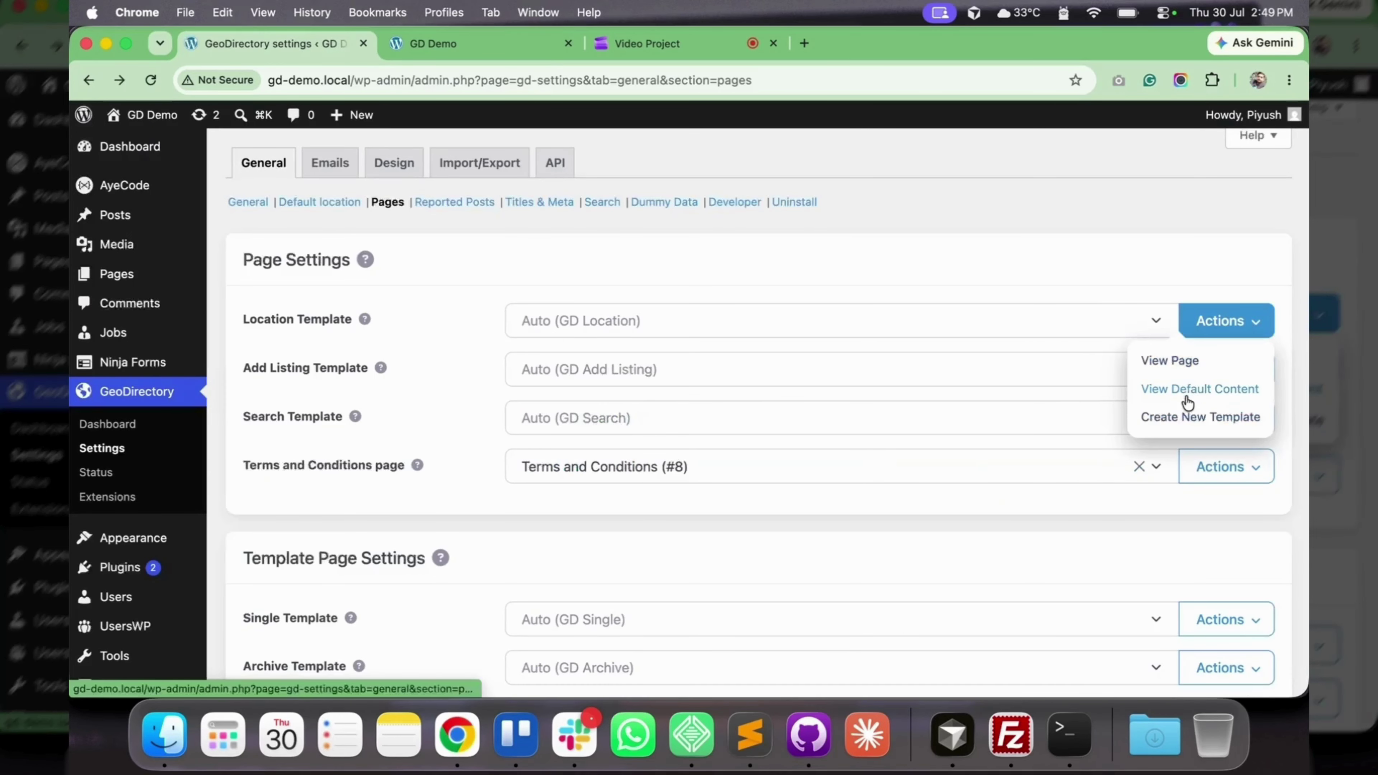
left_click(1183, 423)
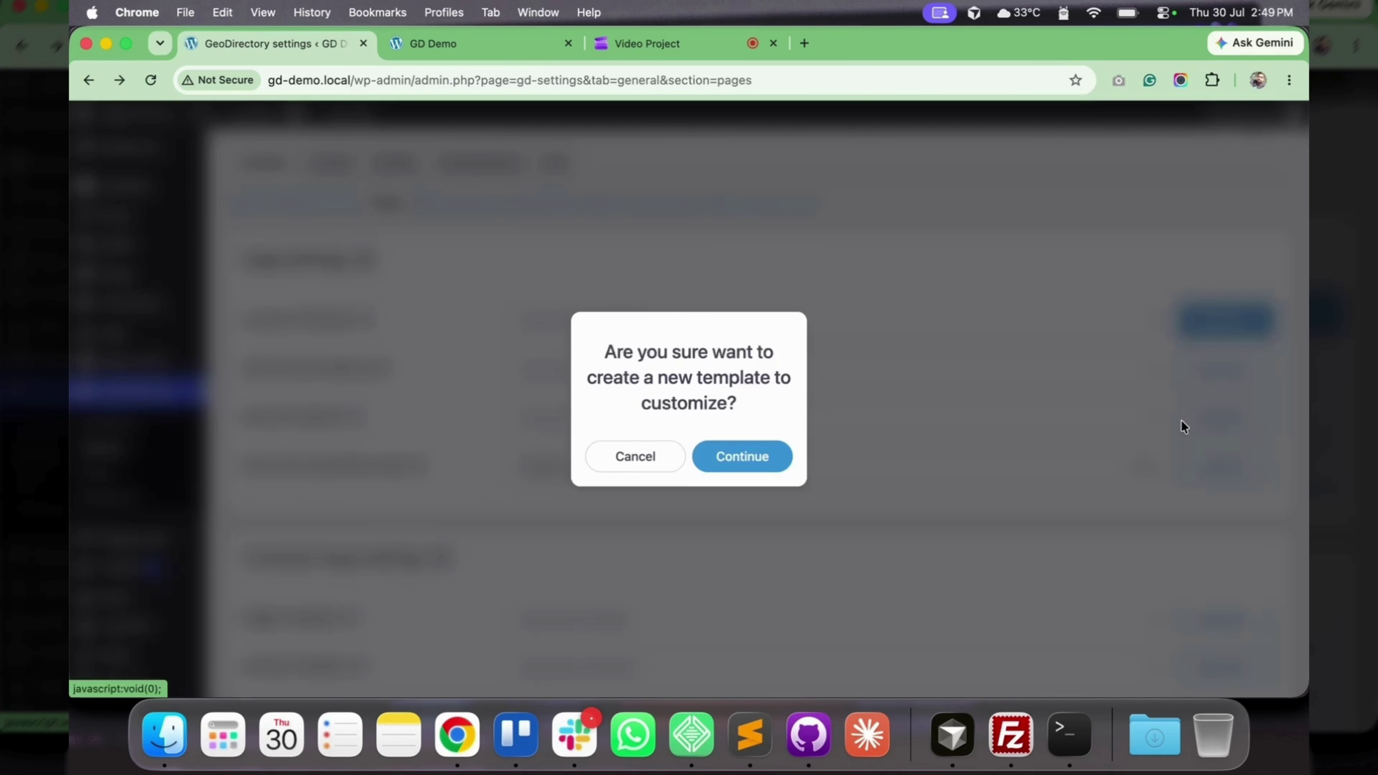
left_click(743, 459)
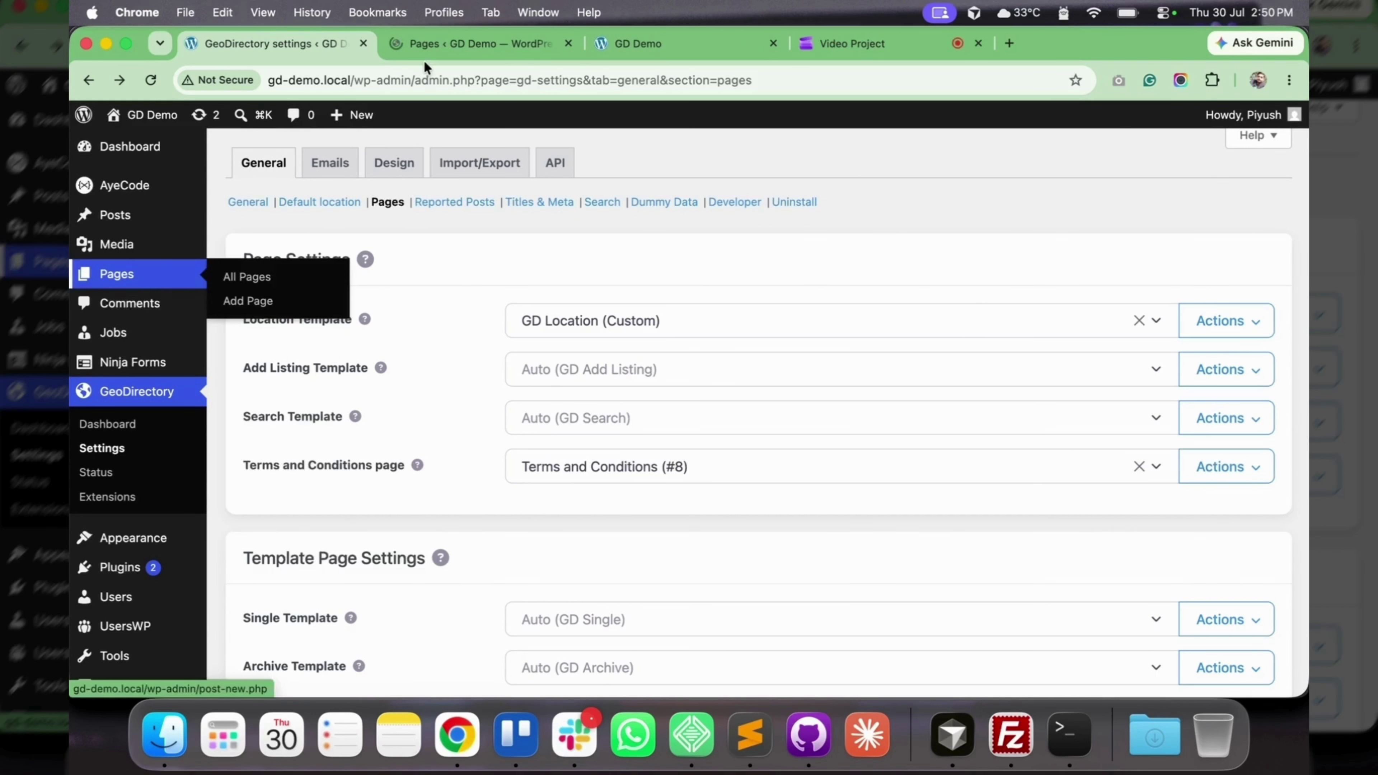
- Open the list of all WordPress pages in a new tab and look over the GeoDirectory pages and templates
left_click(116, 273, "shift+super")
scroll(601, 418, "down", 5)
scroll(601, 418, "down", 3)
scroll(566, 340, "up", 4)
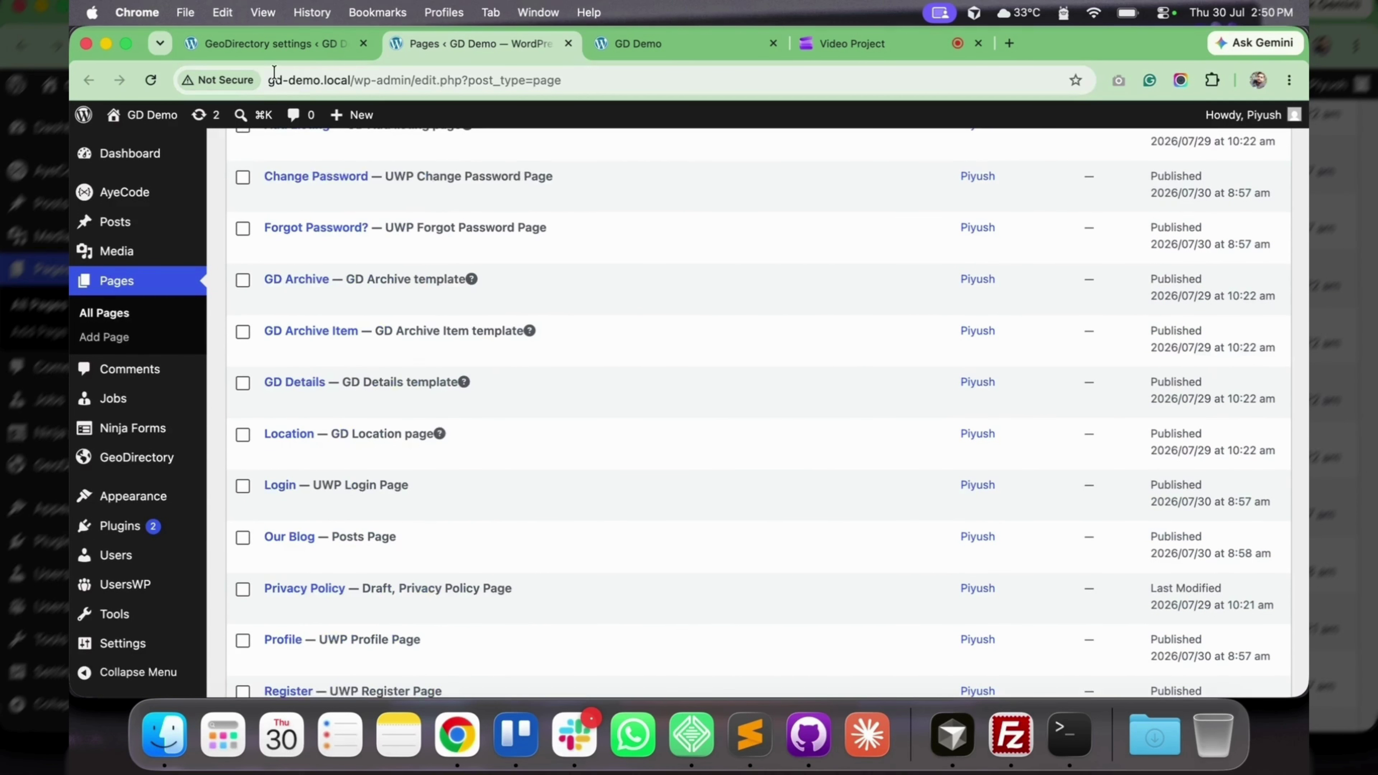
- Return to the GeoDirectory Page Settings and check the choices for the Add Listing Template and Search Template
left_click(262, 50)
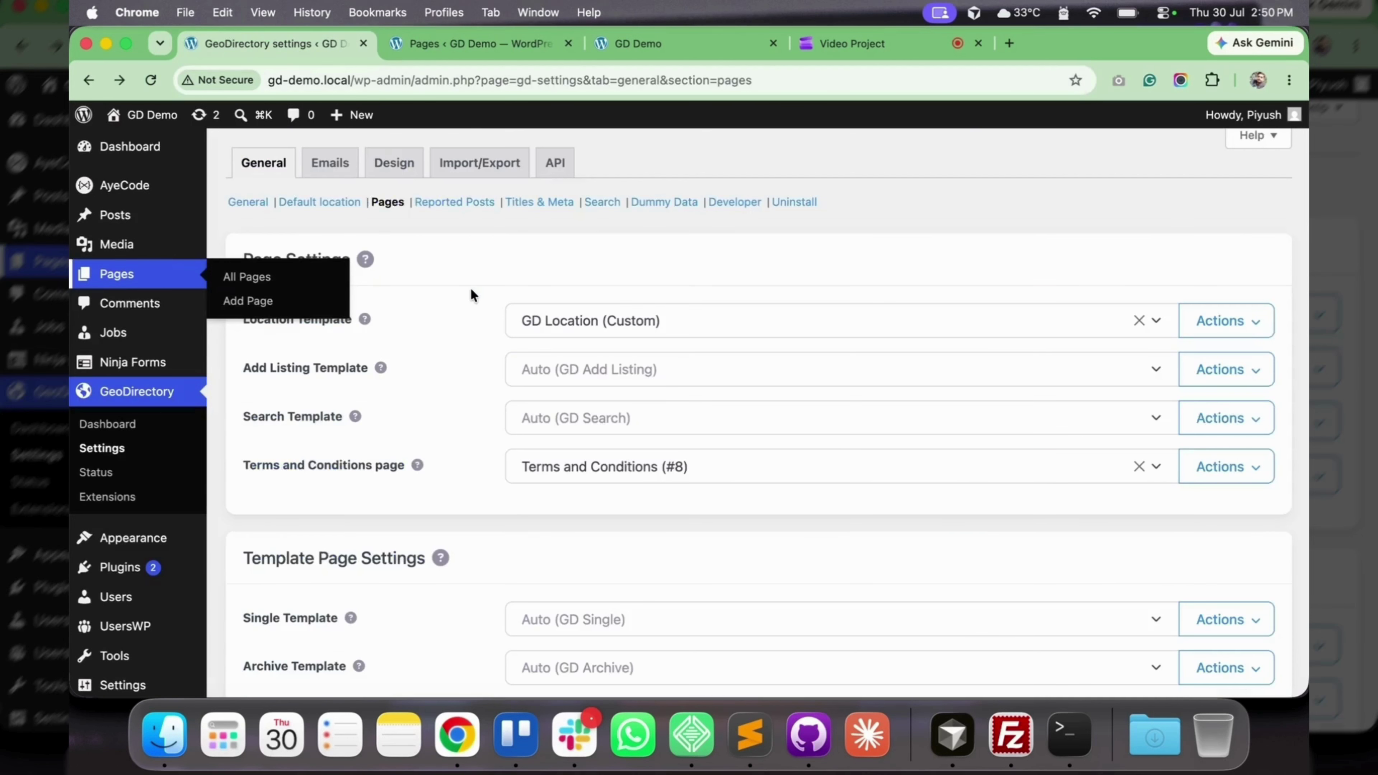
left_click_drag(264, 370, 354, 370)
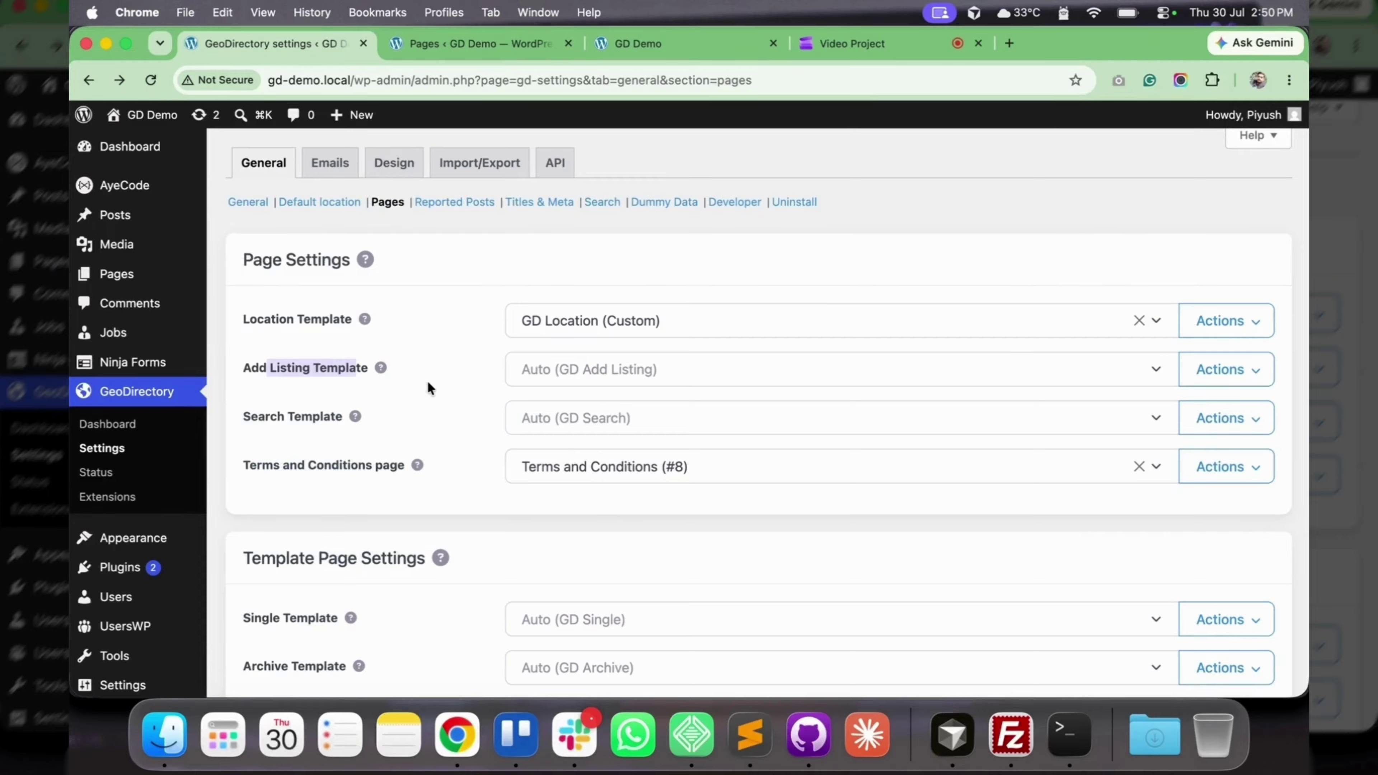
left_click(624, 369)
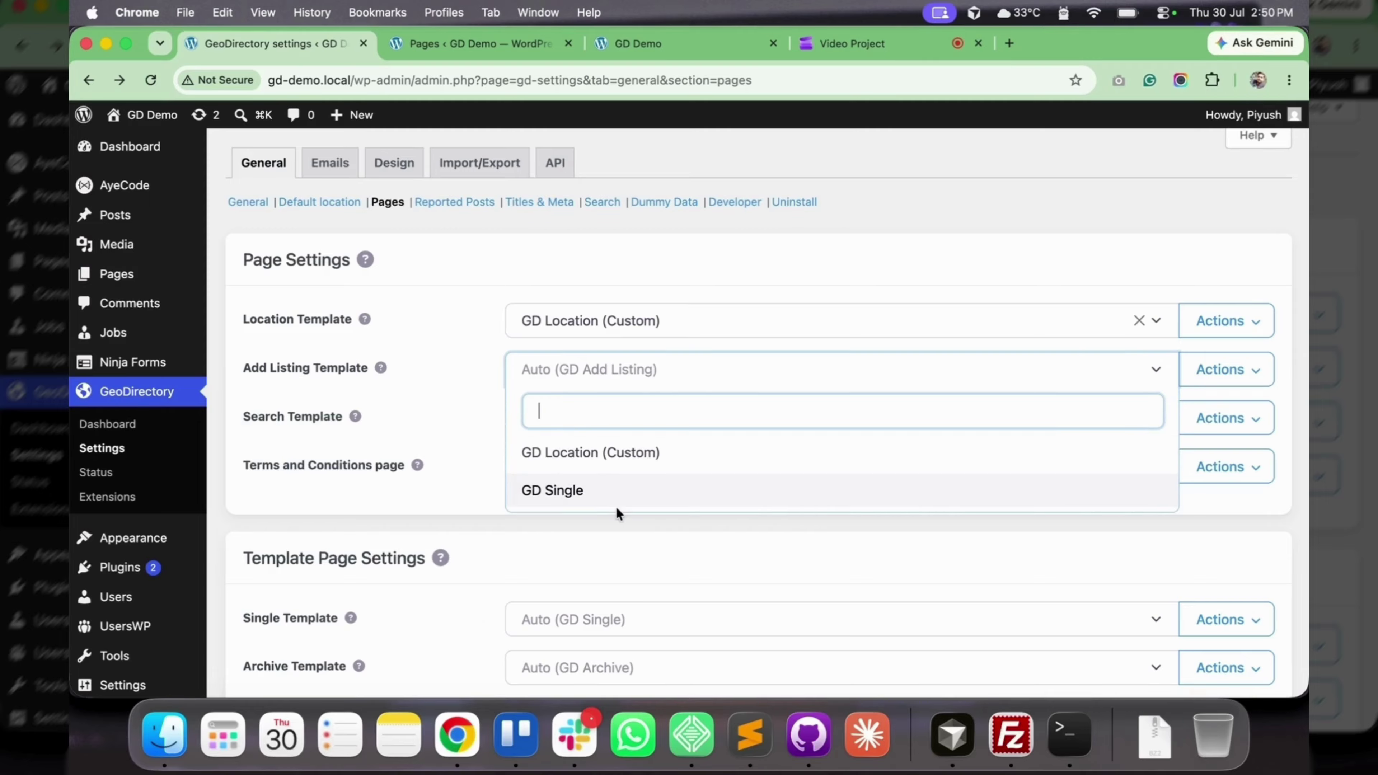
left_click(442, 429)
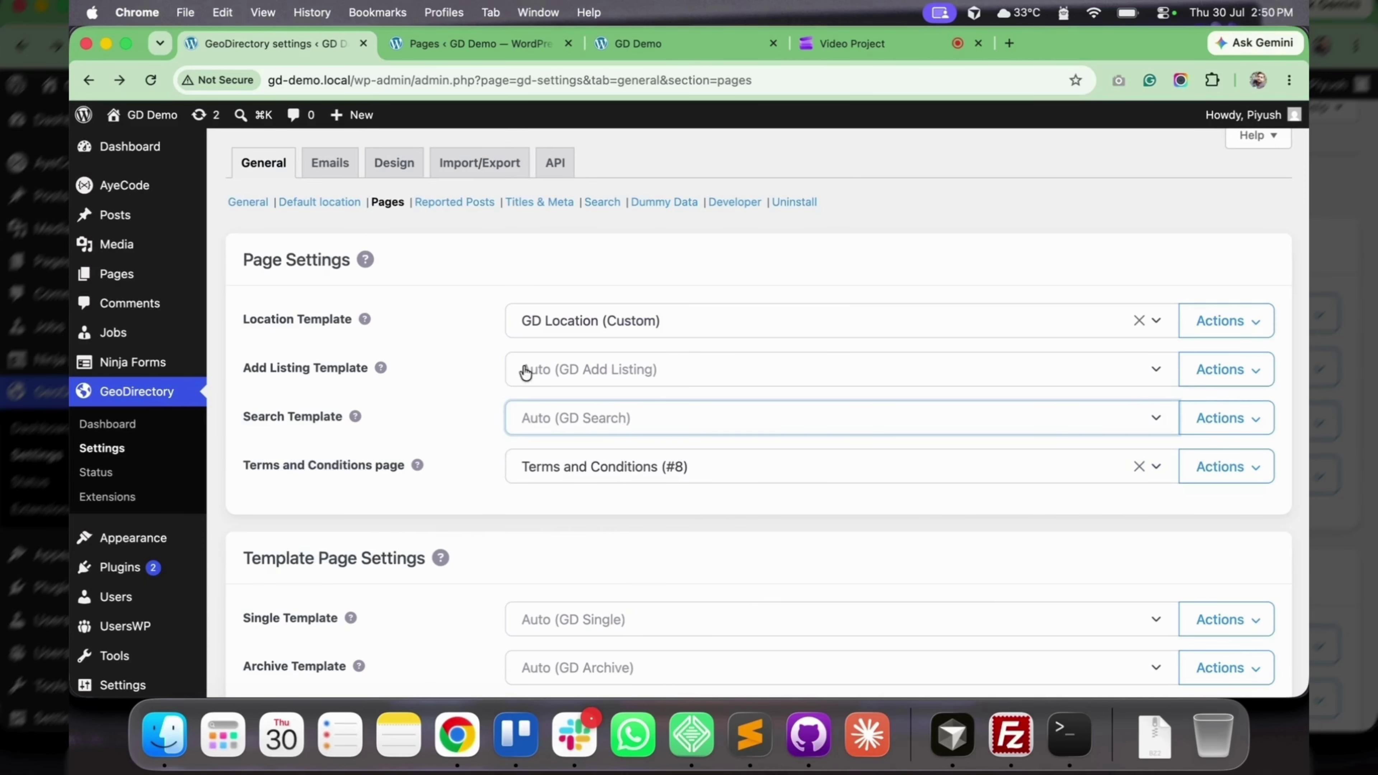
left_click_drag(689, 387, 341, 418)
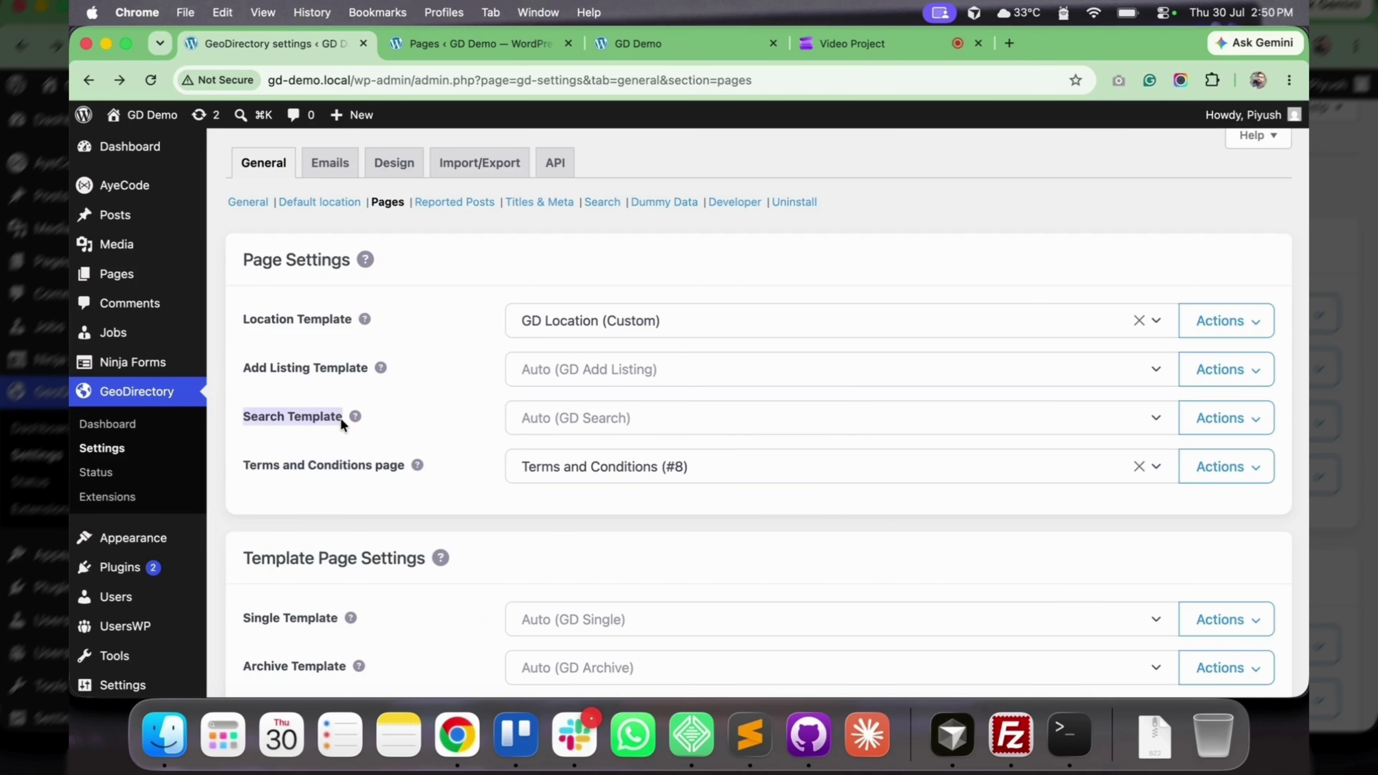
left_click(584, 429)
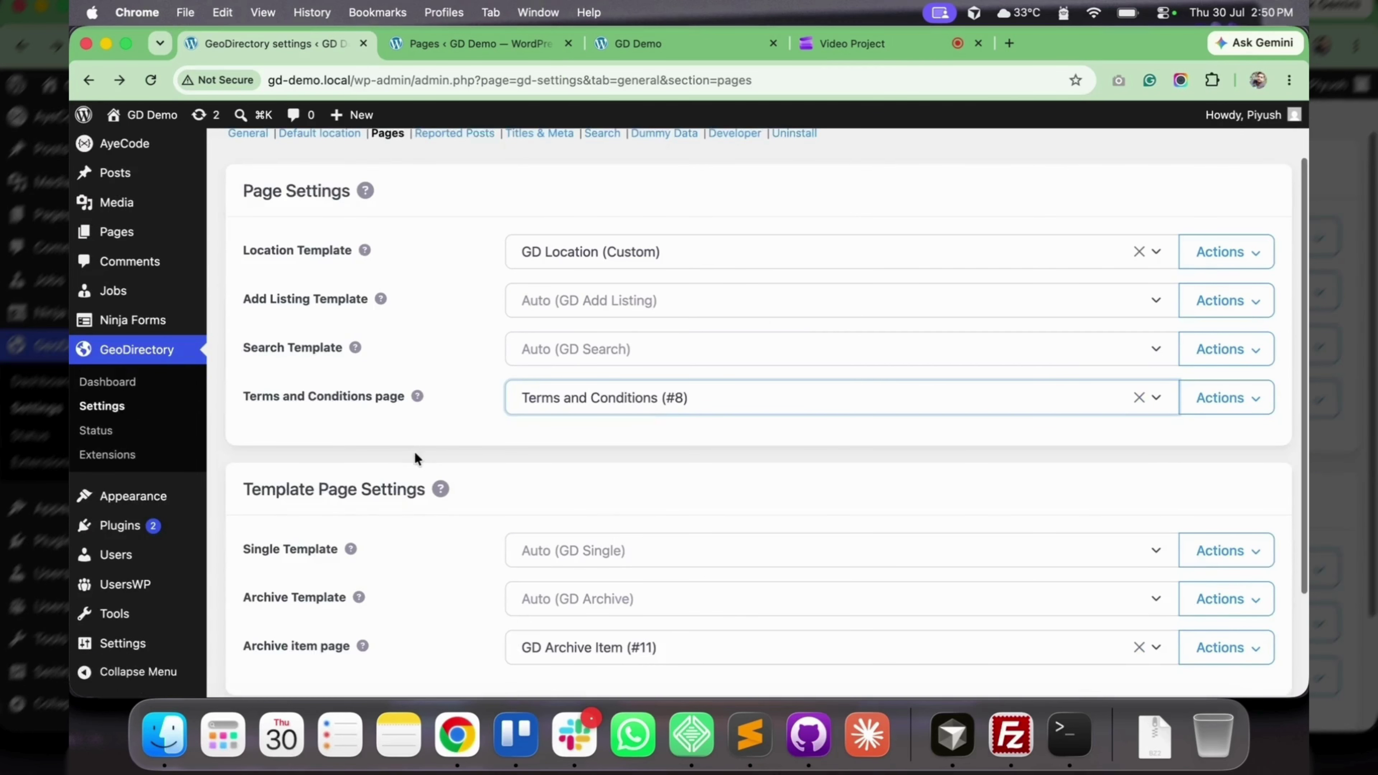
- Look through the pages available for the Terms and Conditions page setting without changing the selection
left_click_drag(250, 395, 402, 394)
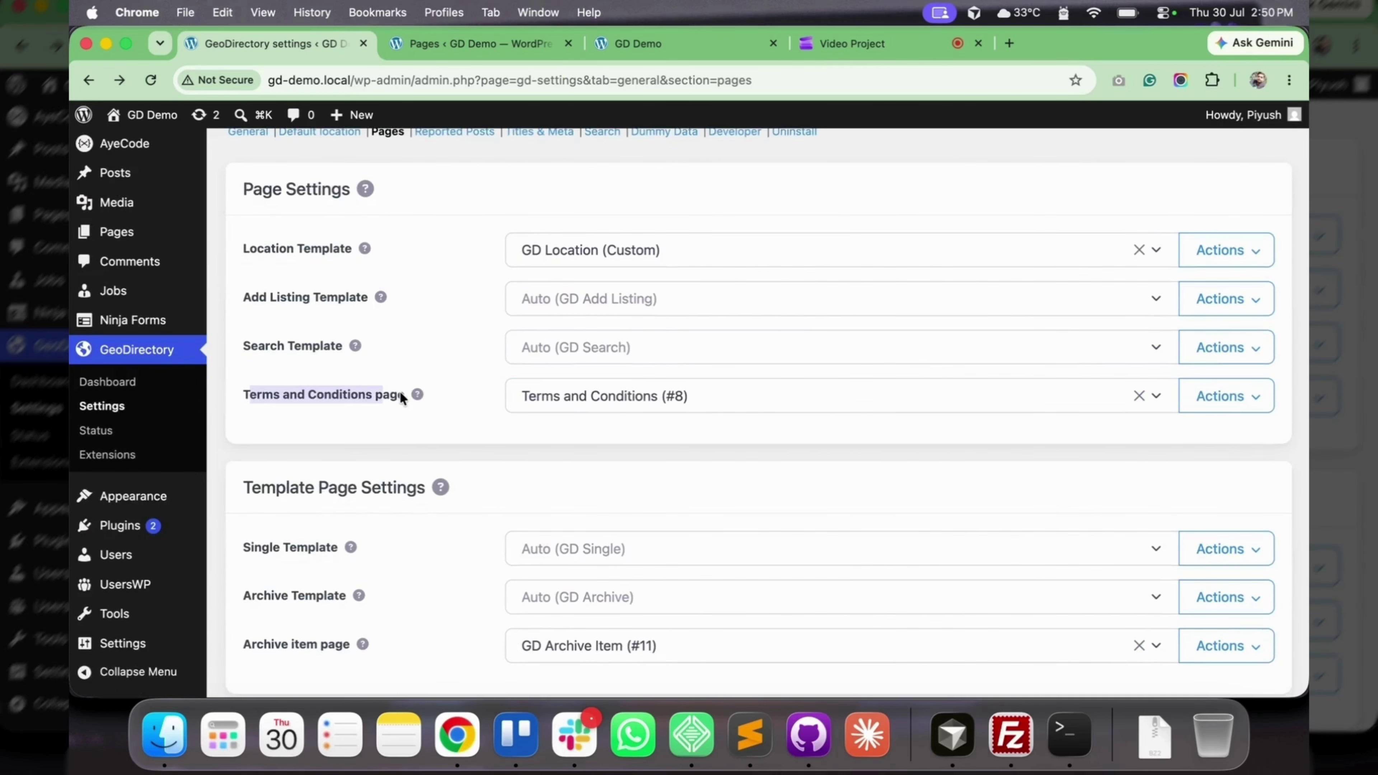
left_click(581, 404)
scroll(619, 553, "up", 10)
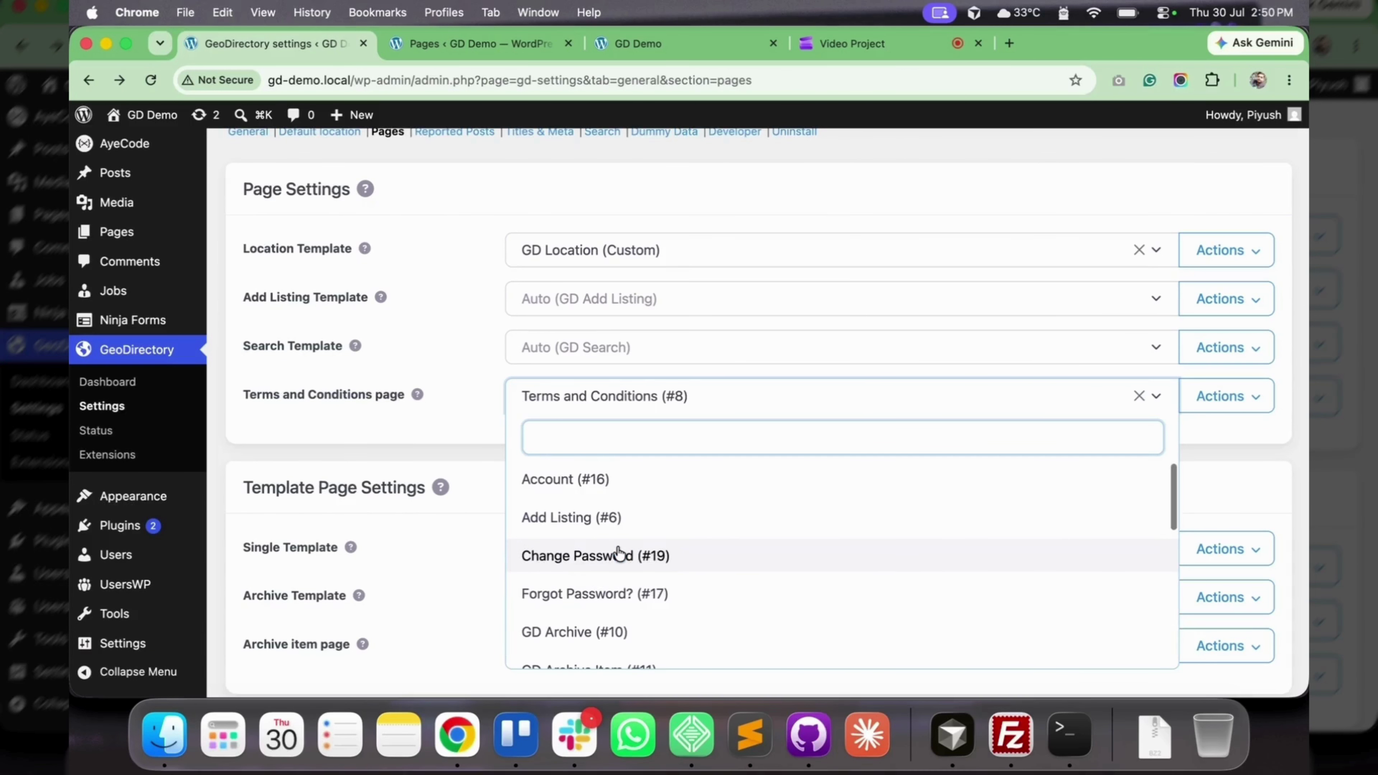
scroll(619, 553, "down", 10)
scroll(472, 402, "down", 3)
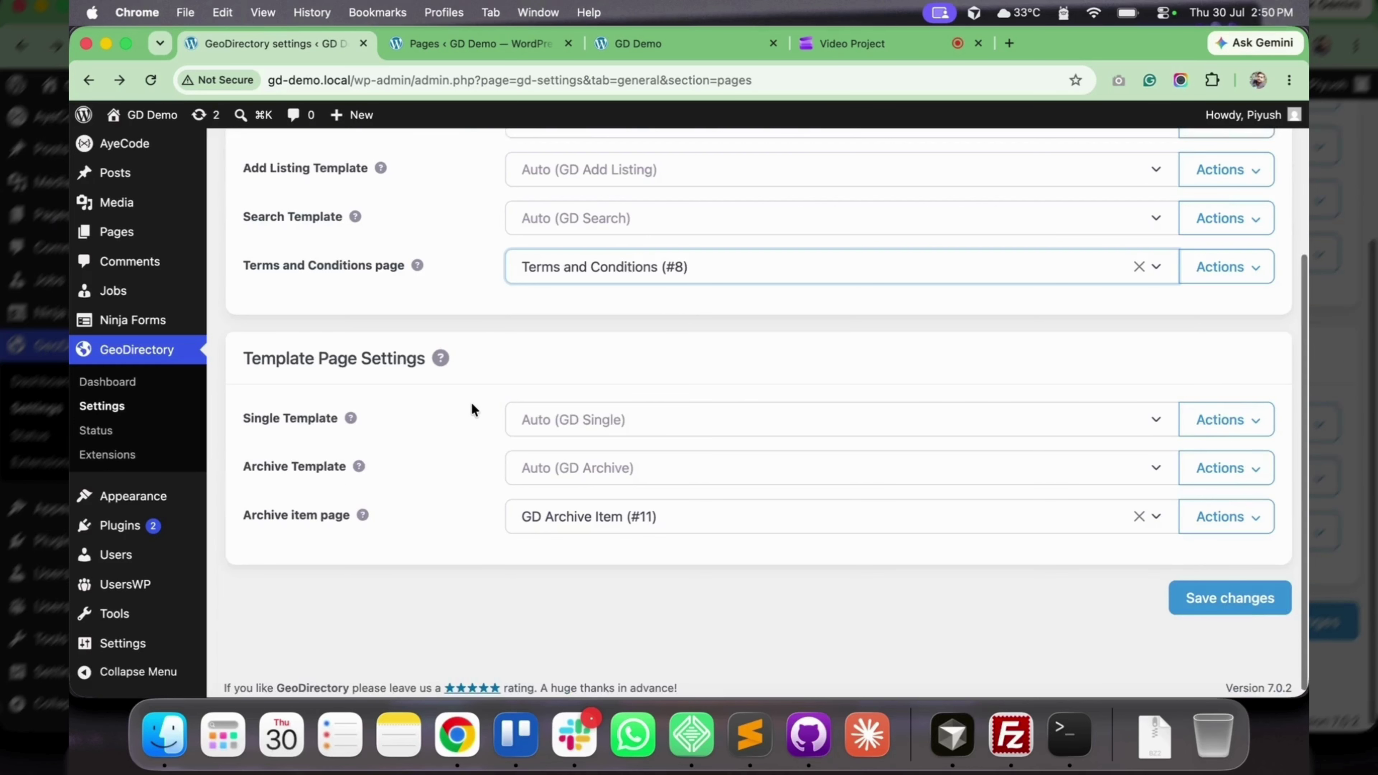
- Go from the Template Page Settings to the site's Jobs page and skim the Machine Learning Engineer listing's details page
left_click_drag(291, 352, 406, 352)
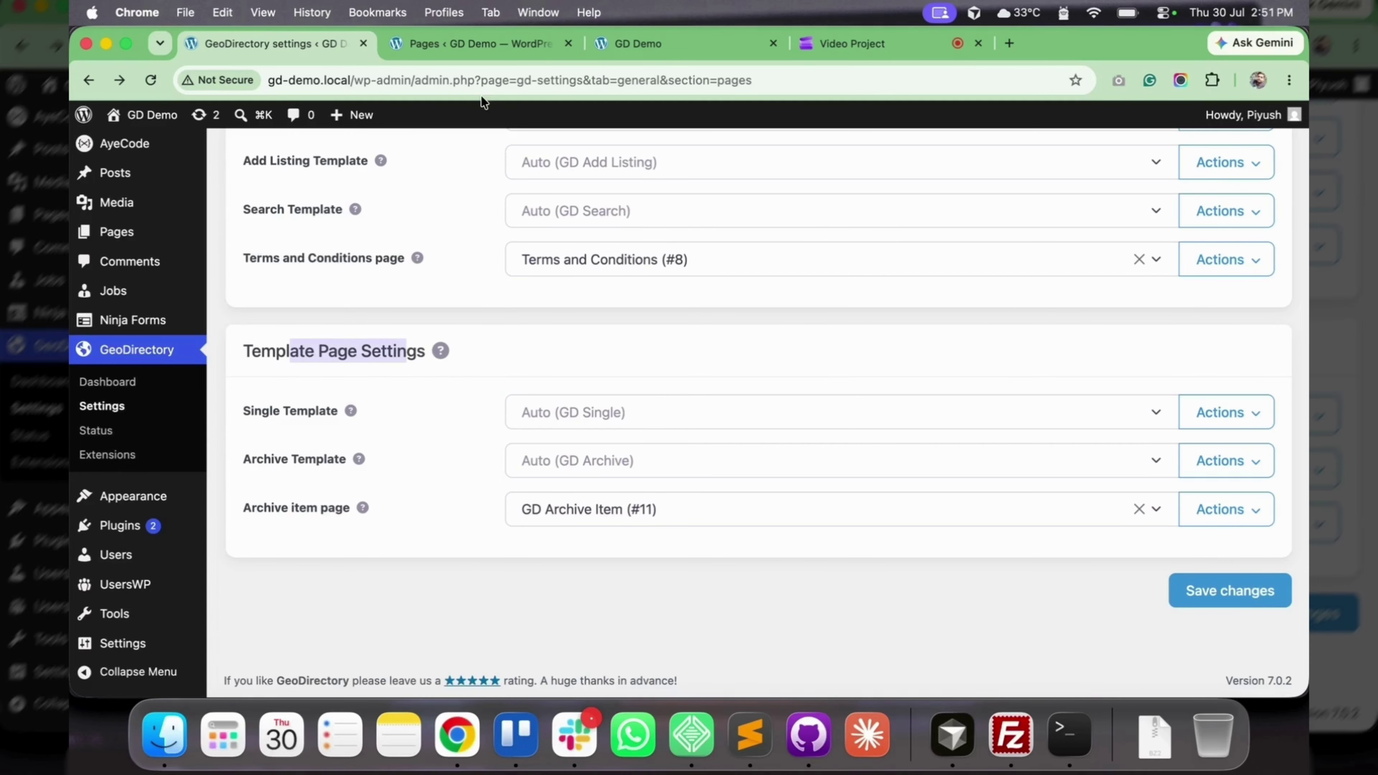
left_click(638, 45)
scroll(613, 325, "down", 7)
left_click(330, 158)
scroll(373, 470, "down", 6)
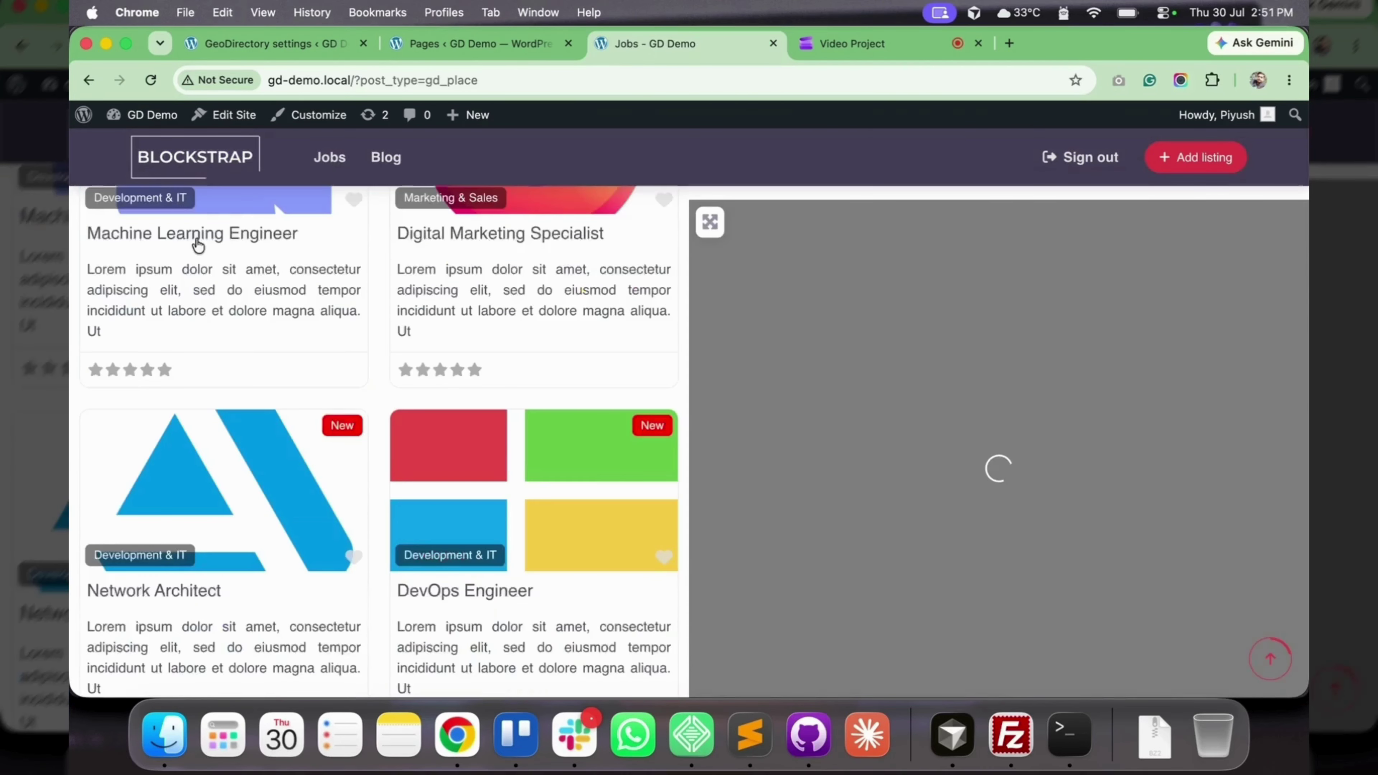
left_click(198, 245)
scroll(645, 406, "down", 10)
scroll(645, 406, "up", 5)
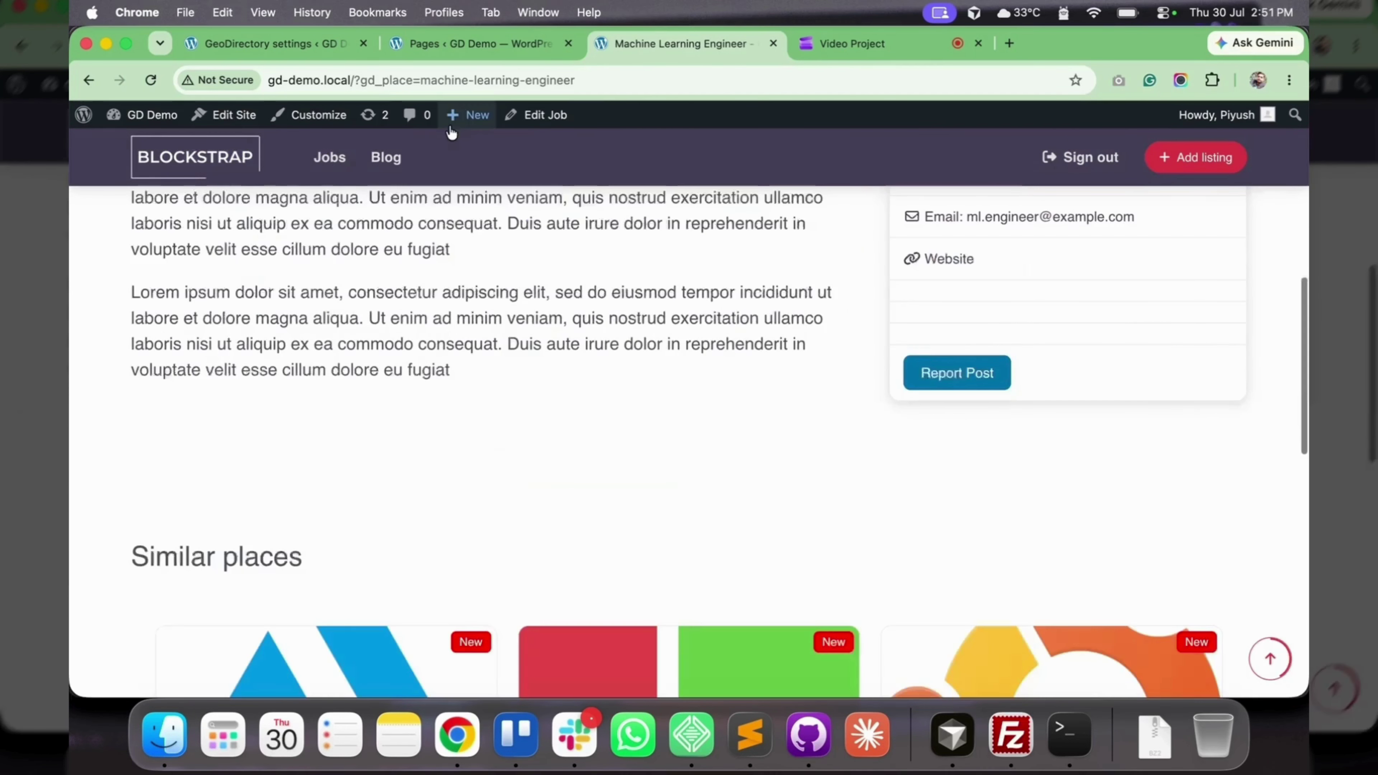
- Return to the Template Page Settings and check the template choices for the Single Template
left_click(304, 38)
left_click(578, 413)
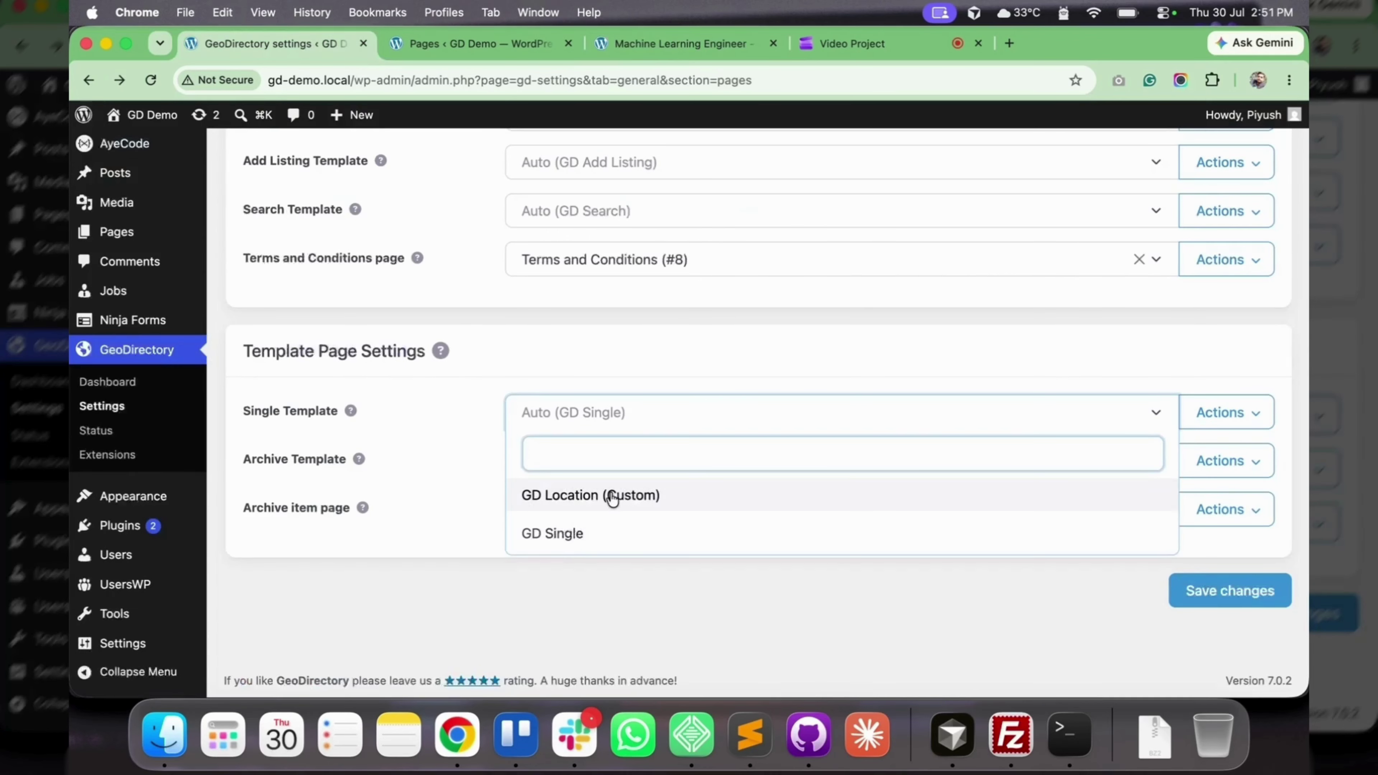
left_click(446, 464)
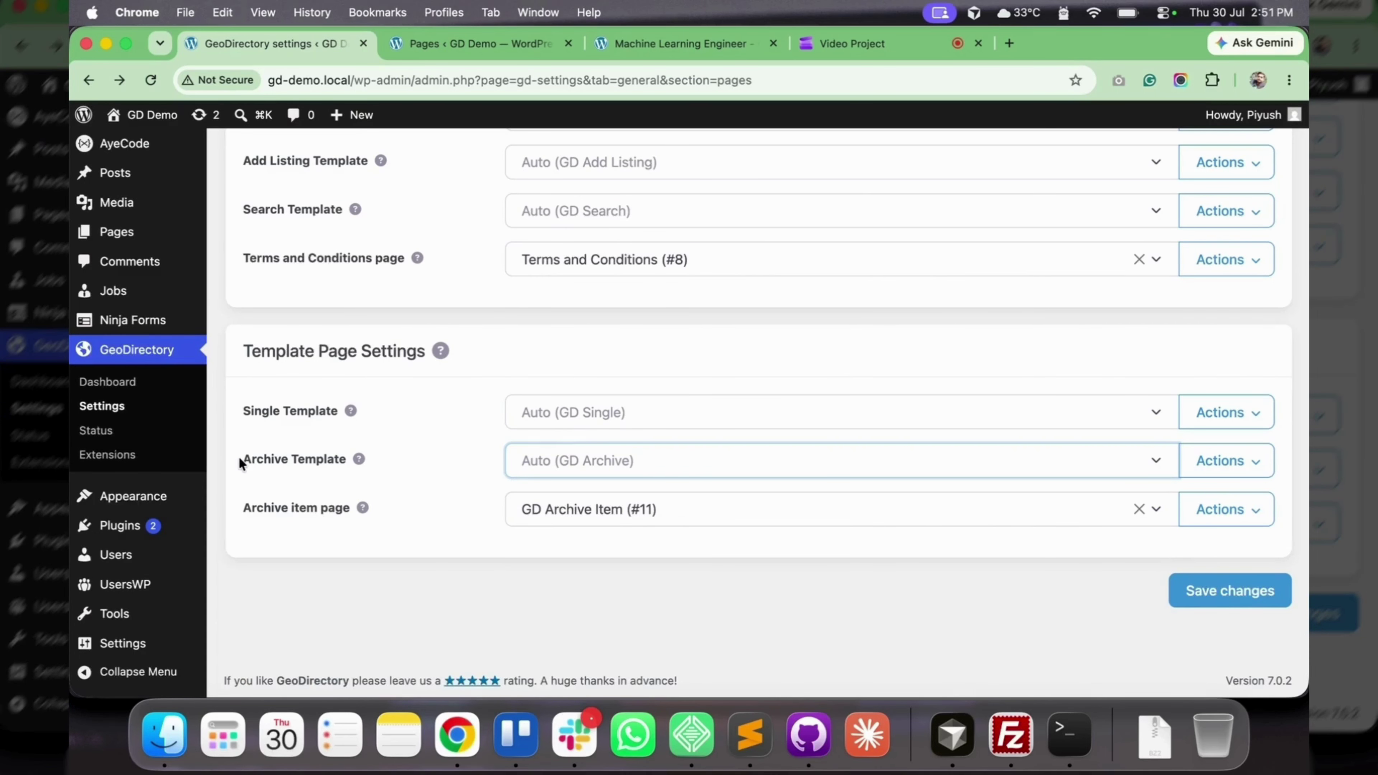
- View the site's Jobs archive page and check the template choices for the Archive Template
left_click_drag(241, 465, 338, 462)
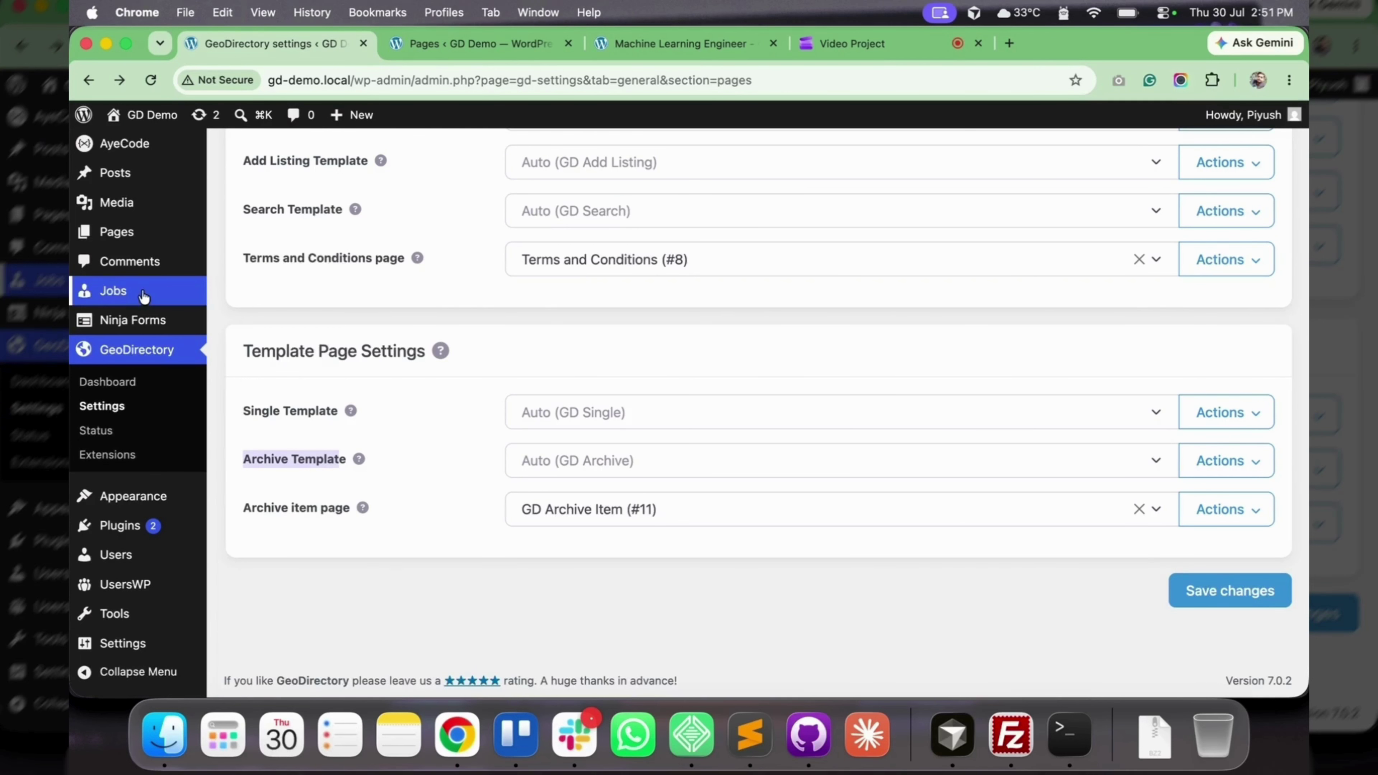
left_click(473, 42)
left_click(632, 55)
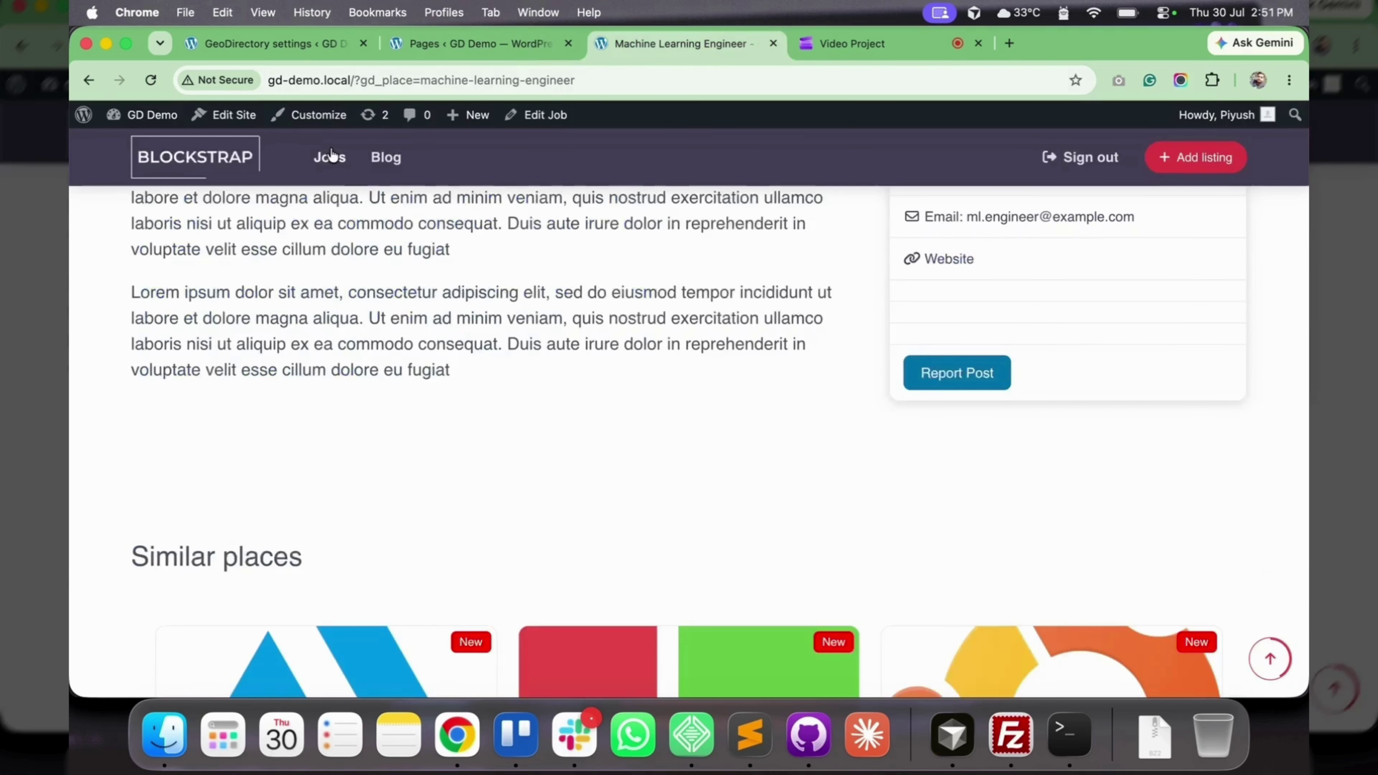
left_click(332, 155)
scroll(533, 346, "down", 5)
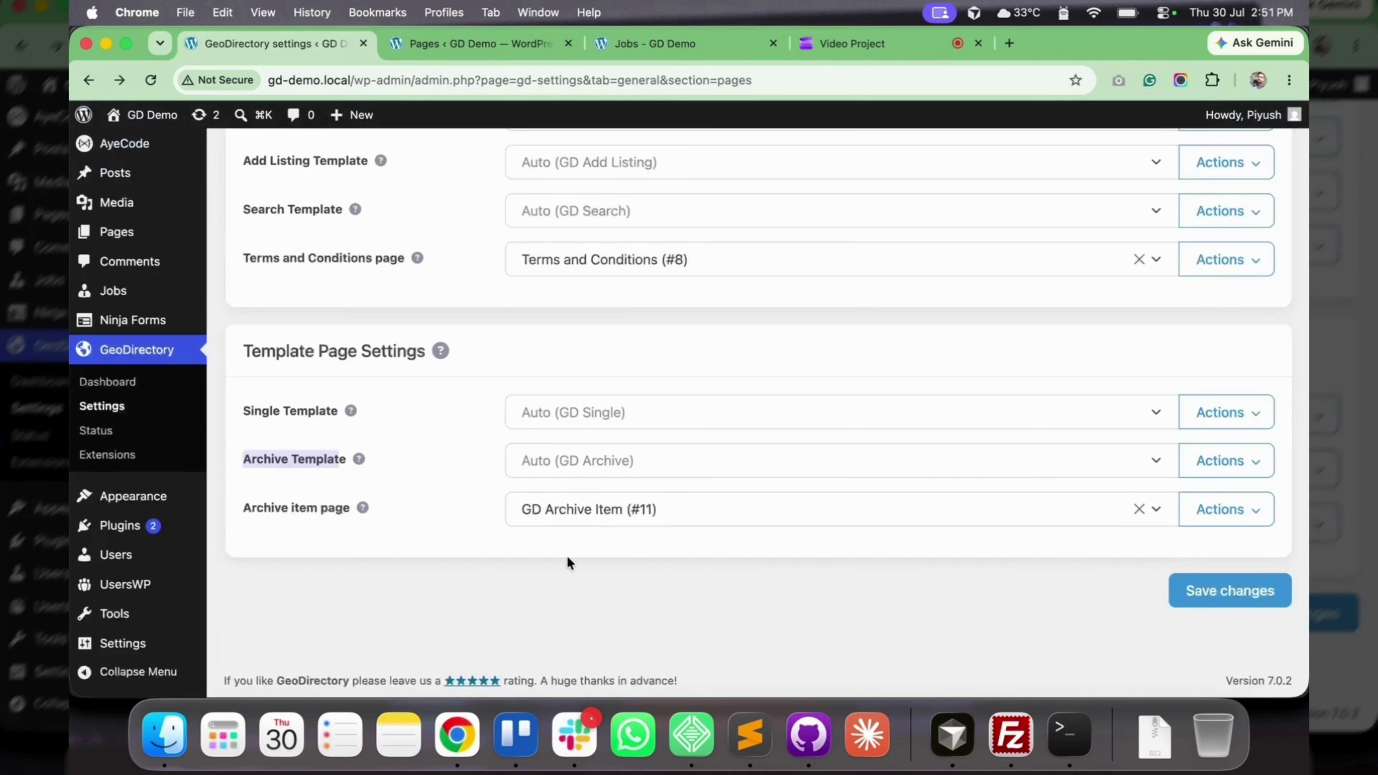
left_click(591, 471)
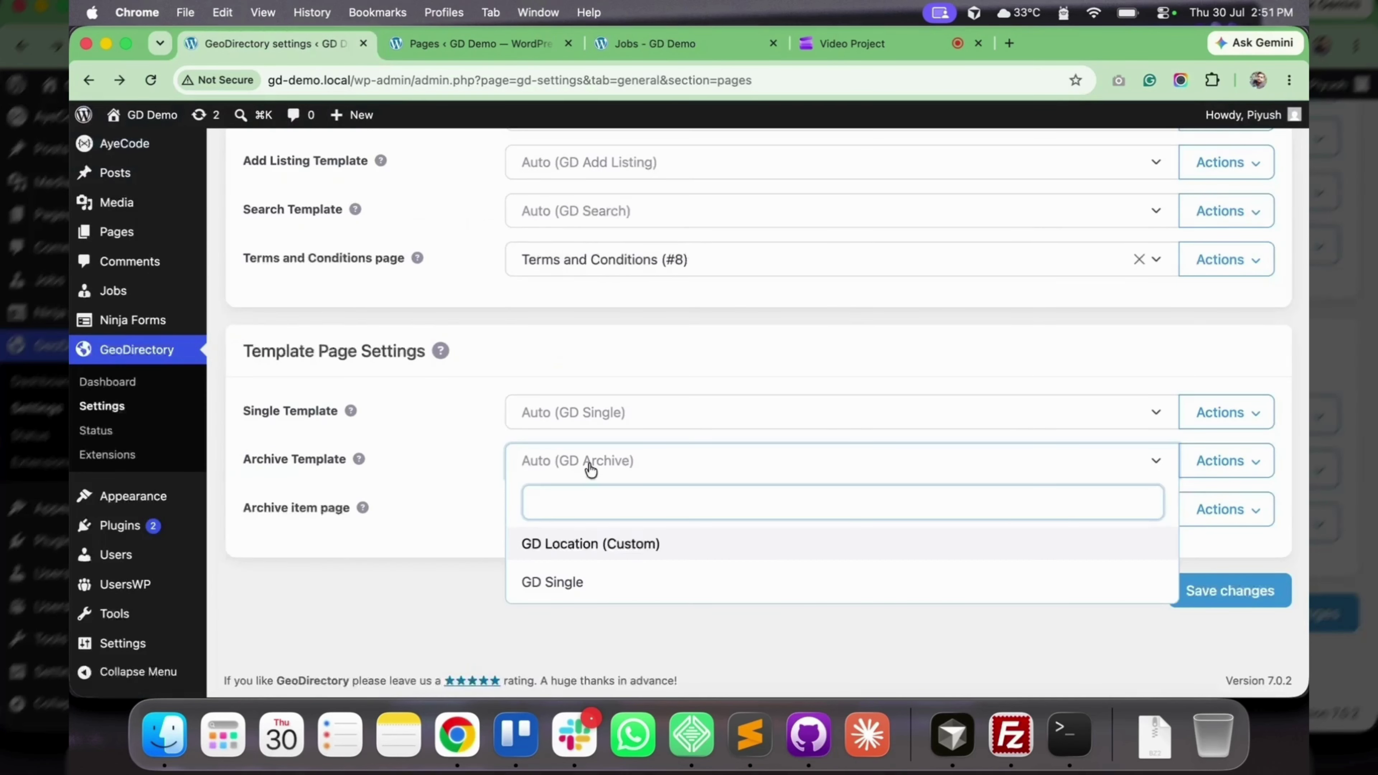
left_click(496, 443)
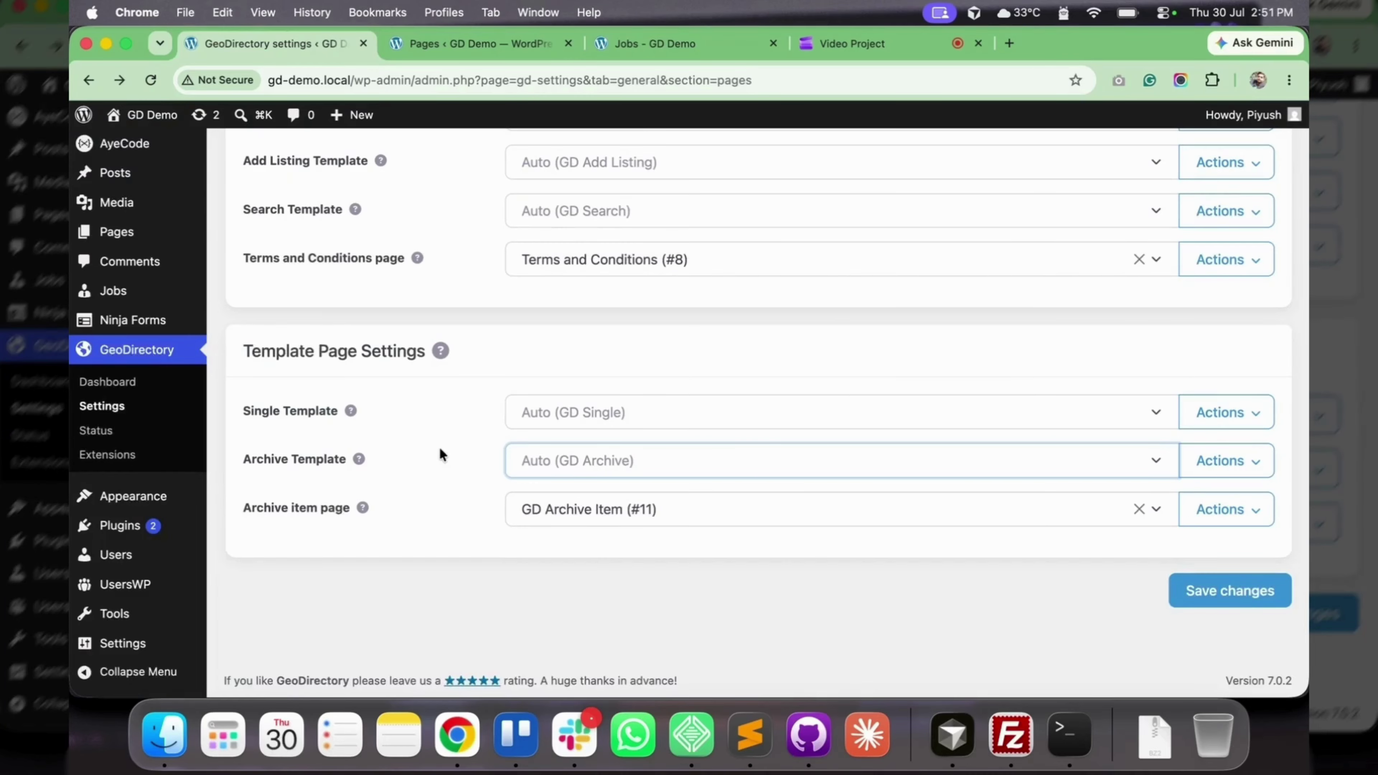
- Open the GD Archive Item page in the editor and select its GD > Simple Archive Item block
left_click_drag(257, 507, 334, 507)
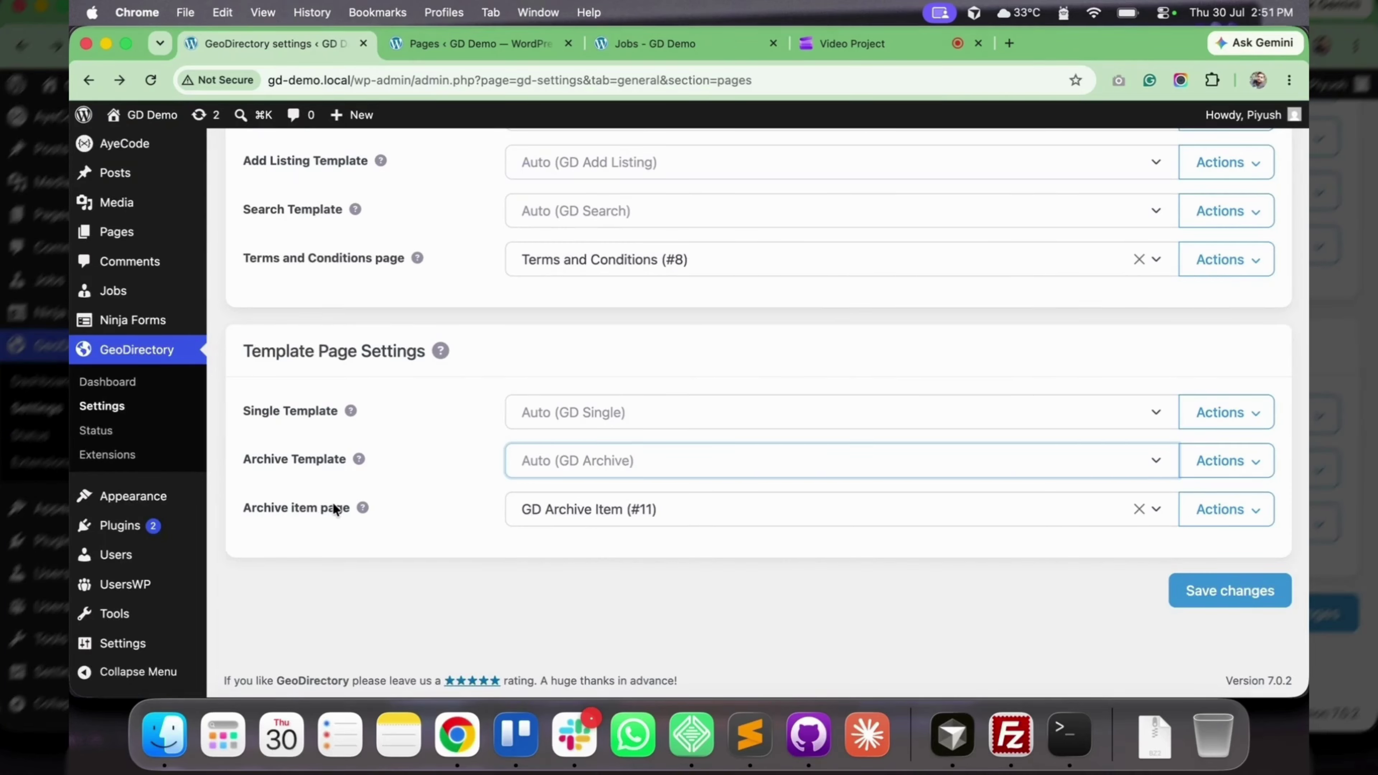
left_click(1248, 513)
left_click(1185, 551)
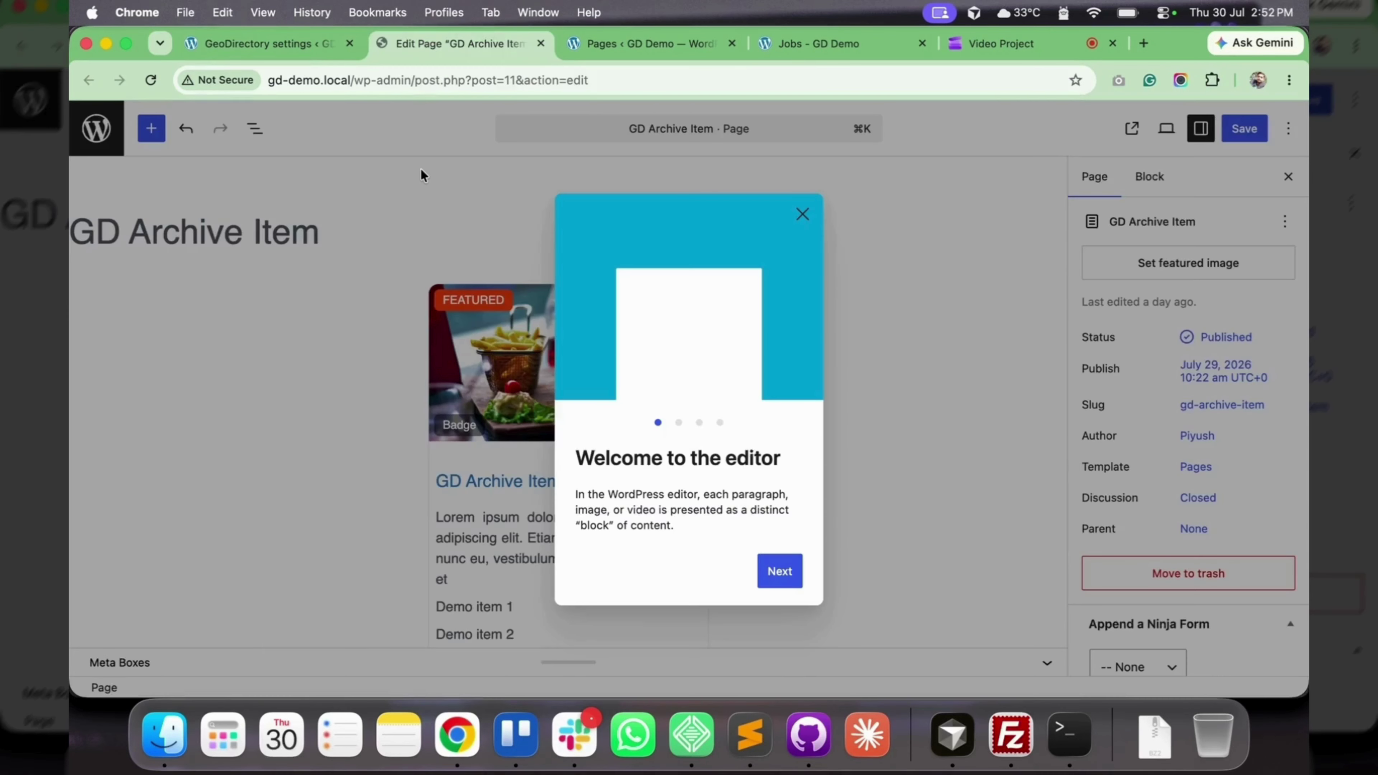
left_click(803, 213)
left_click(706, 283)
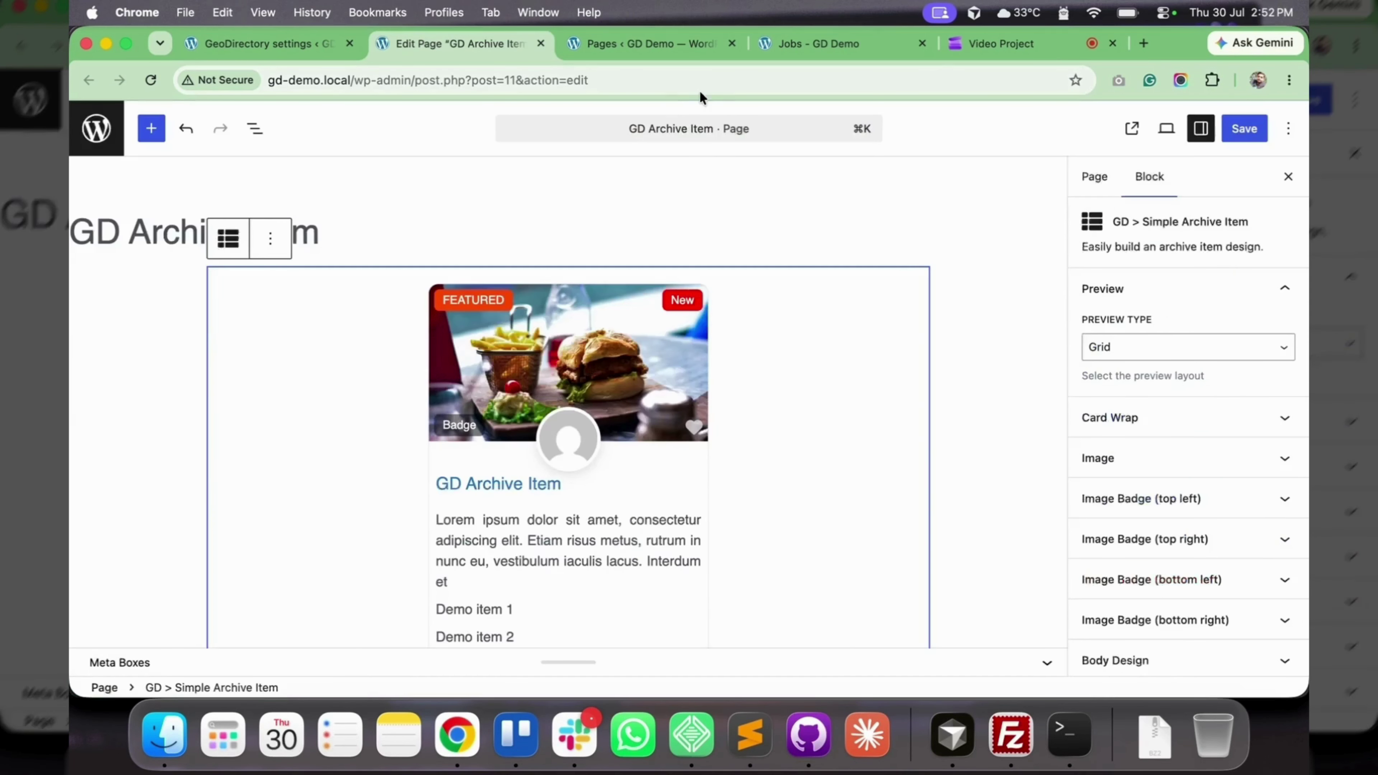
- Compare the listing cards on the Jobs page with the archive item design and return to the Archive item page setting
left_click(820, 43)
scroll(386, 395, "down", 1)
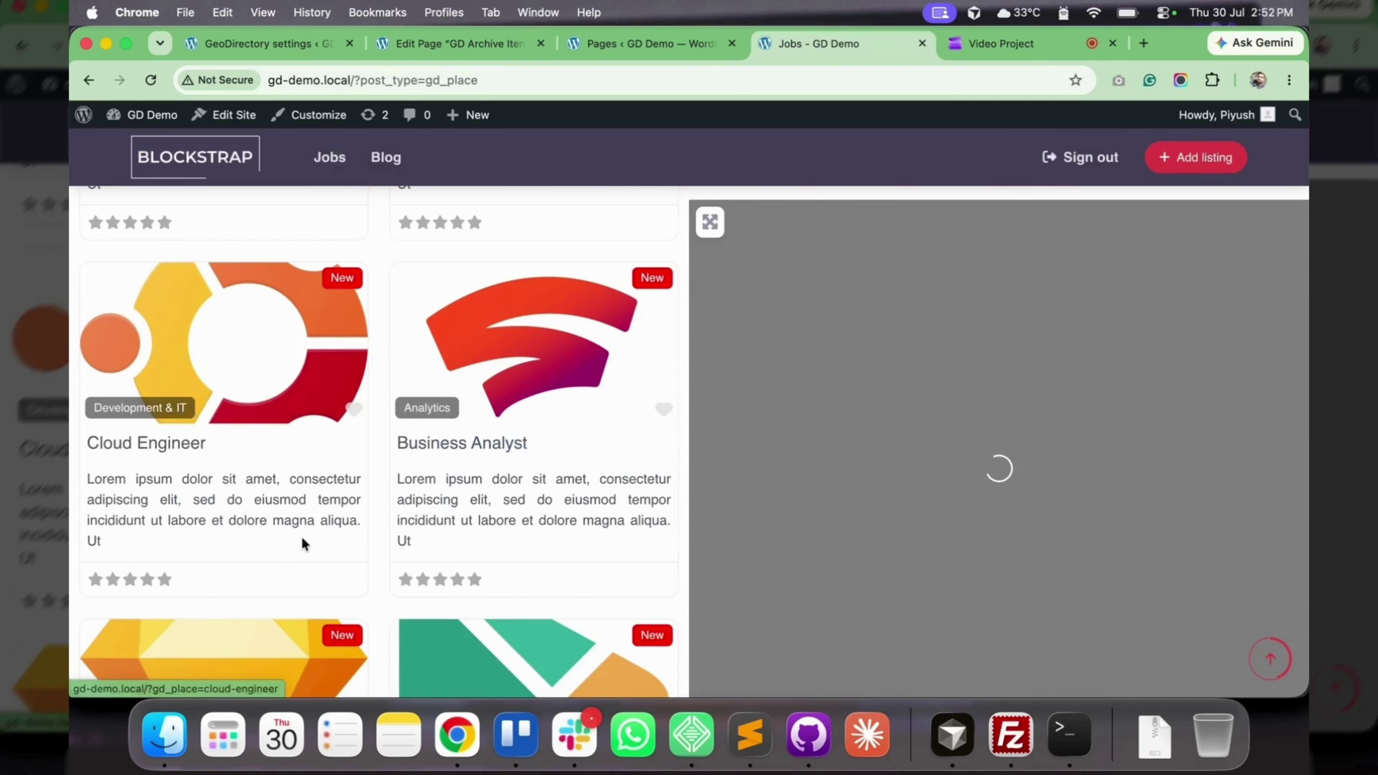
left_click(461, 43)
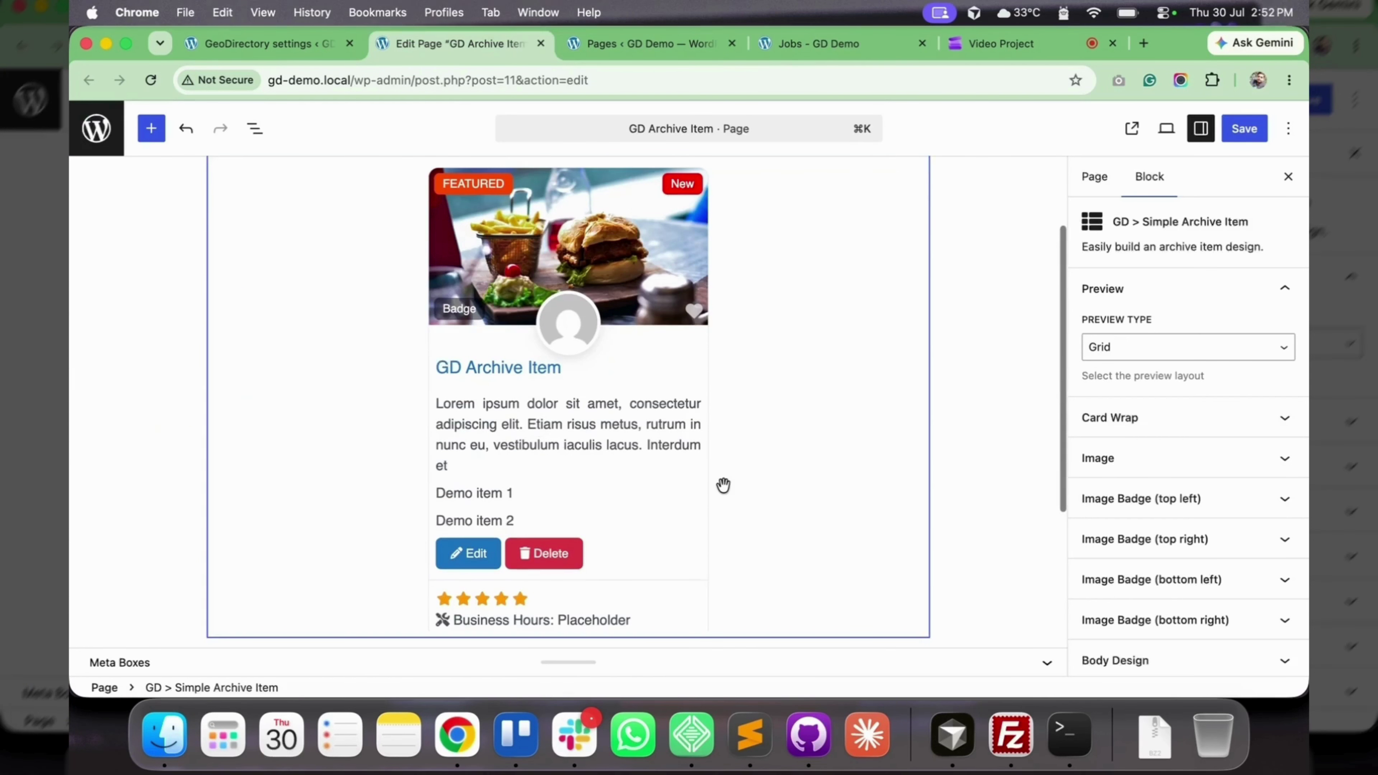
scroll(724, 485, "up", 2)
key("ctrl+shift+Tab")
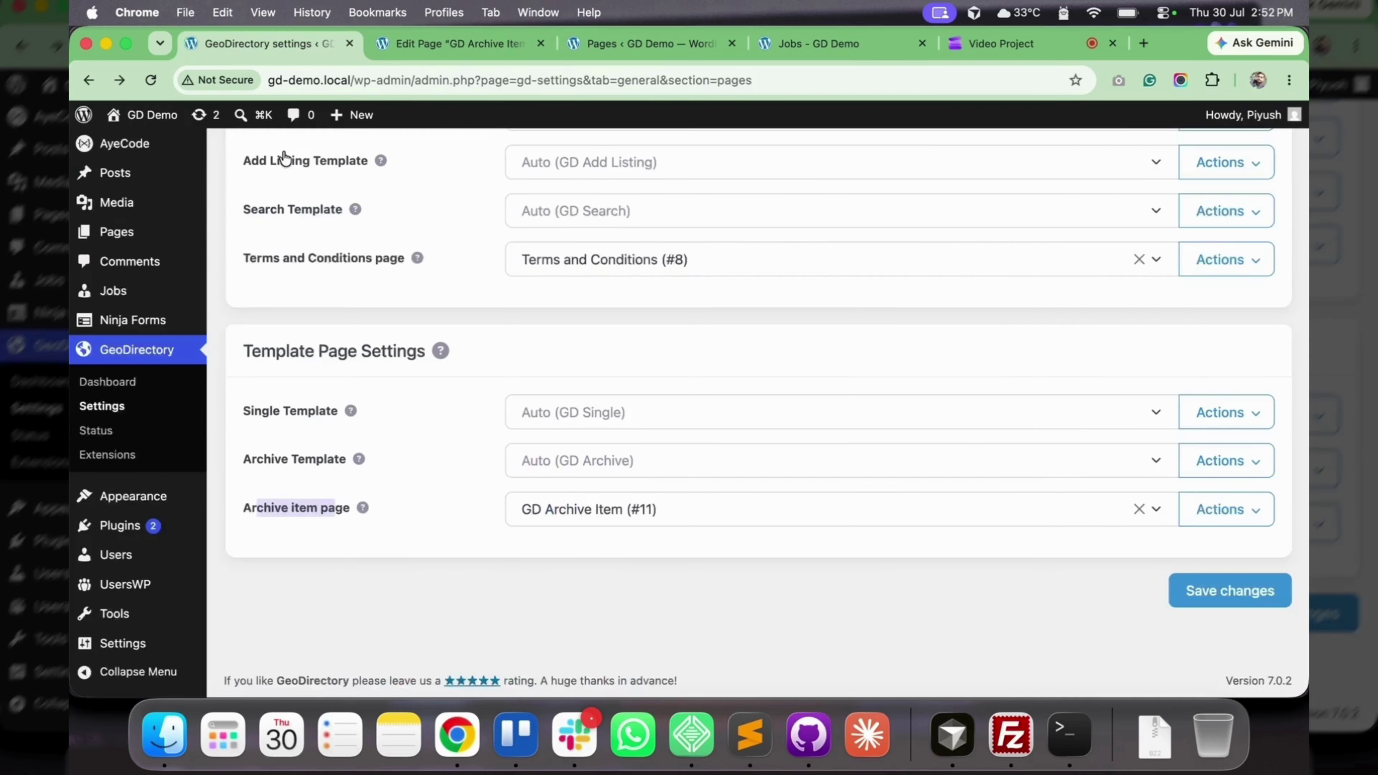
left_click(666, 512)
left_click(626, 601)
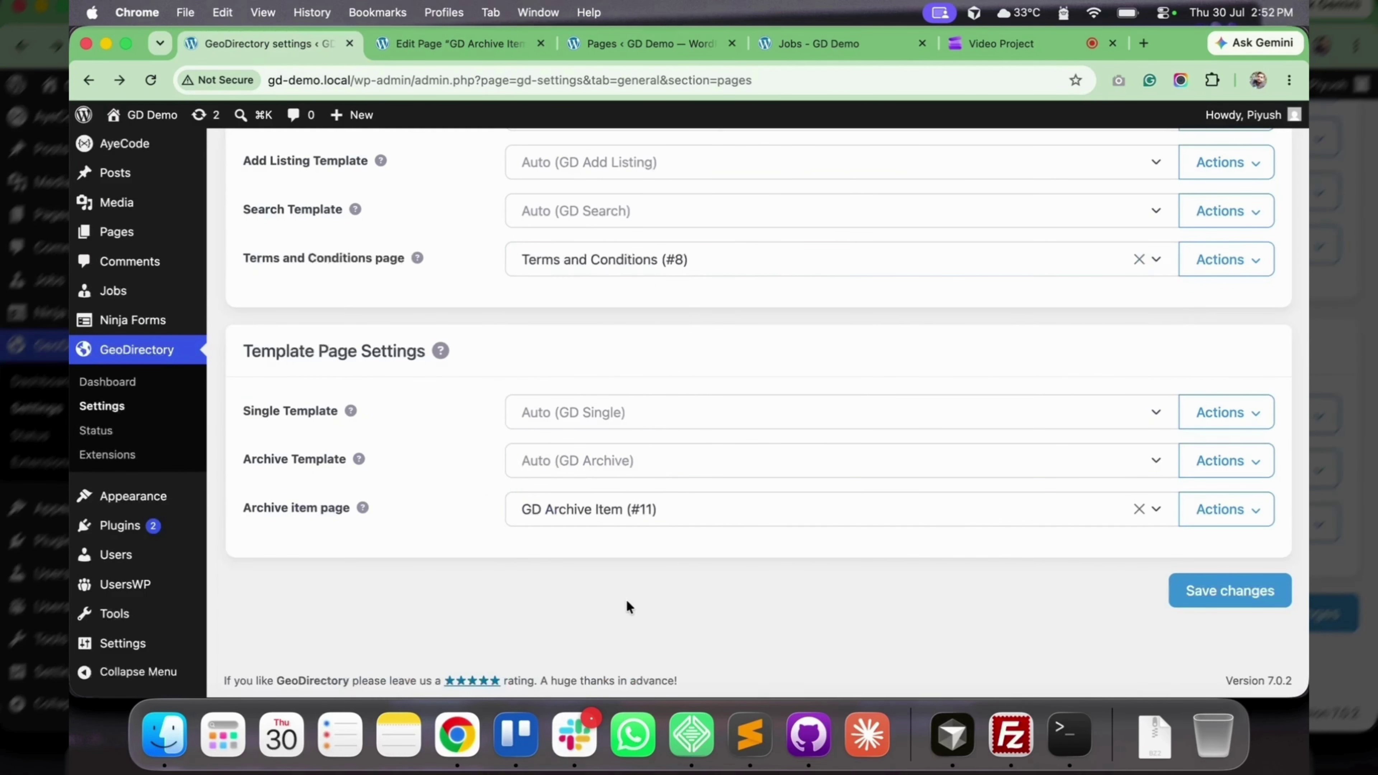
- Open the Reported Posts settings and view the Machine Learning Engineer listing on the site
scroll(625, 599, "up", 4)
left_click(452, 210)
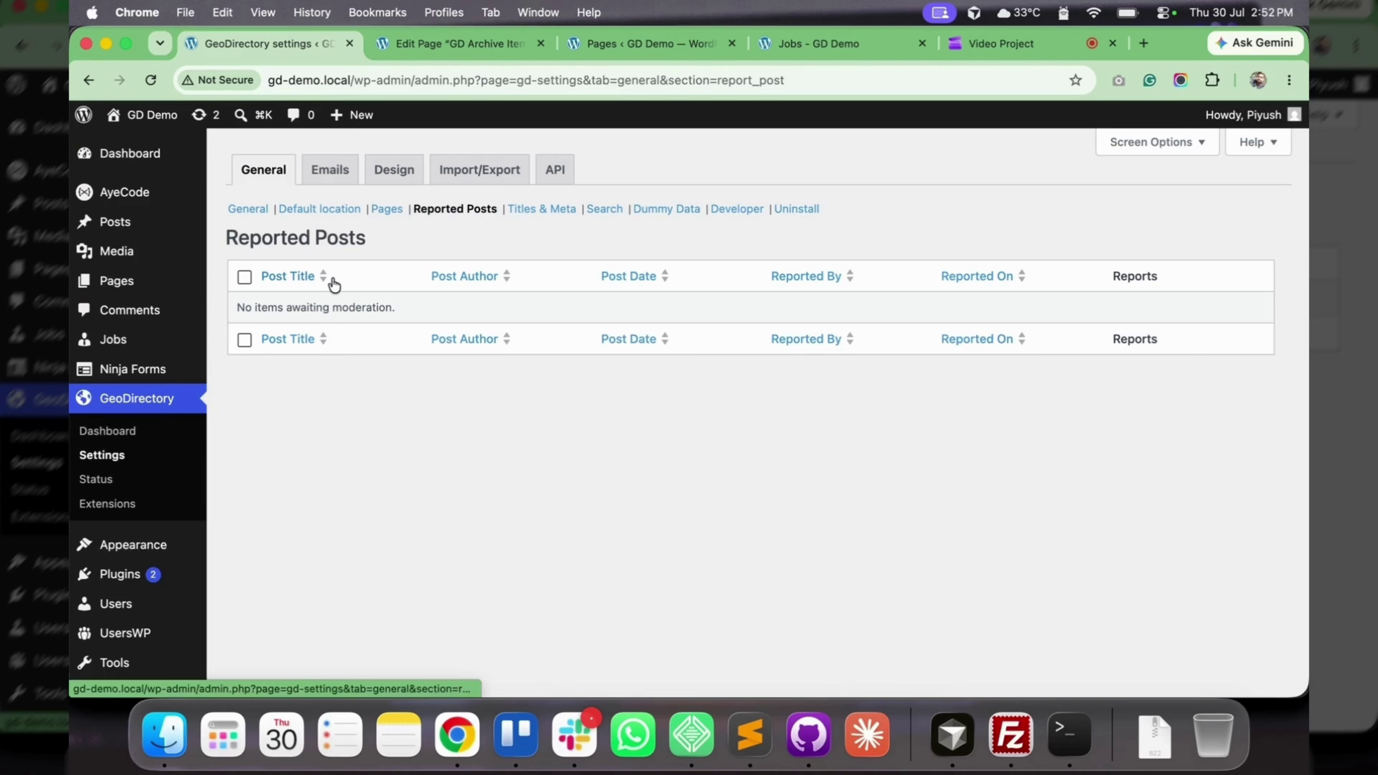
key("super+4")
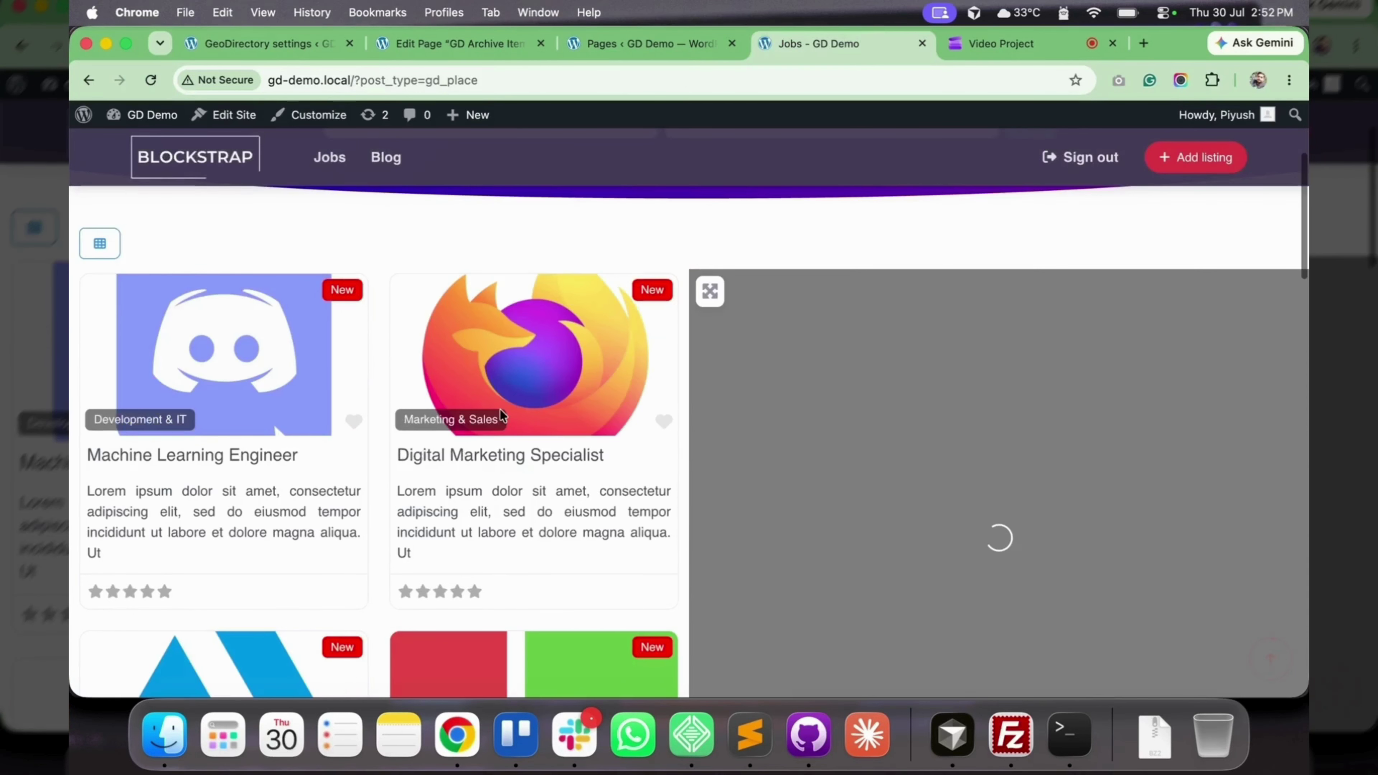
scroll(499, 409, "down", 4)
left_click(244, 239)
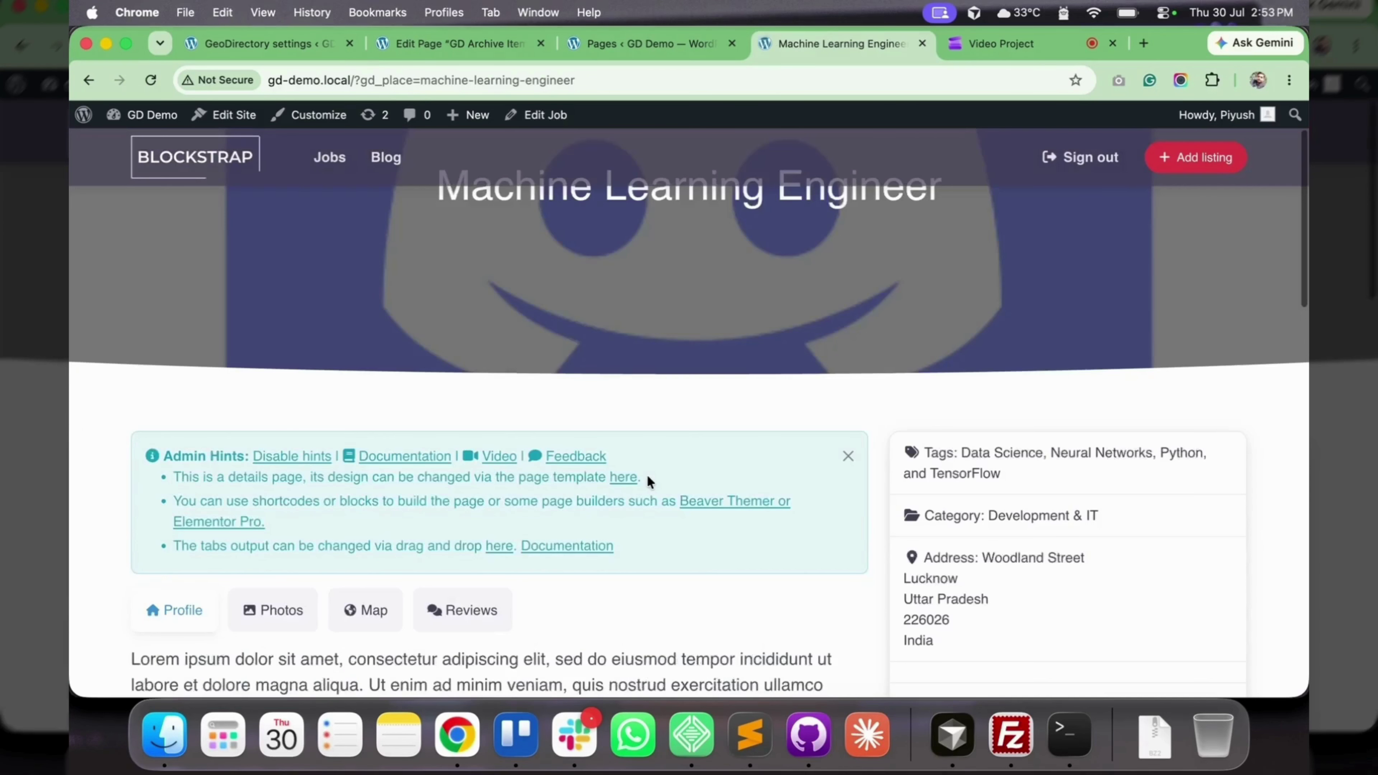
scroll(648, 474, "down", 3)
- Open the listing's GD Single template in the site editor in a new tab and select the GD > Single Tabs block
left_click(234, 115, "super")
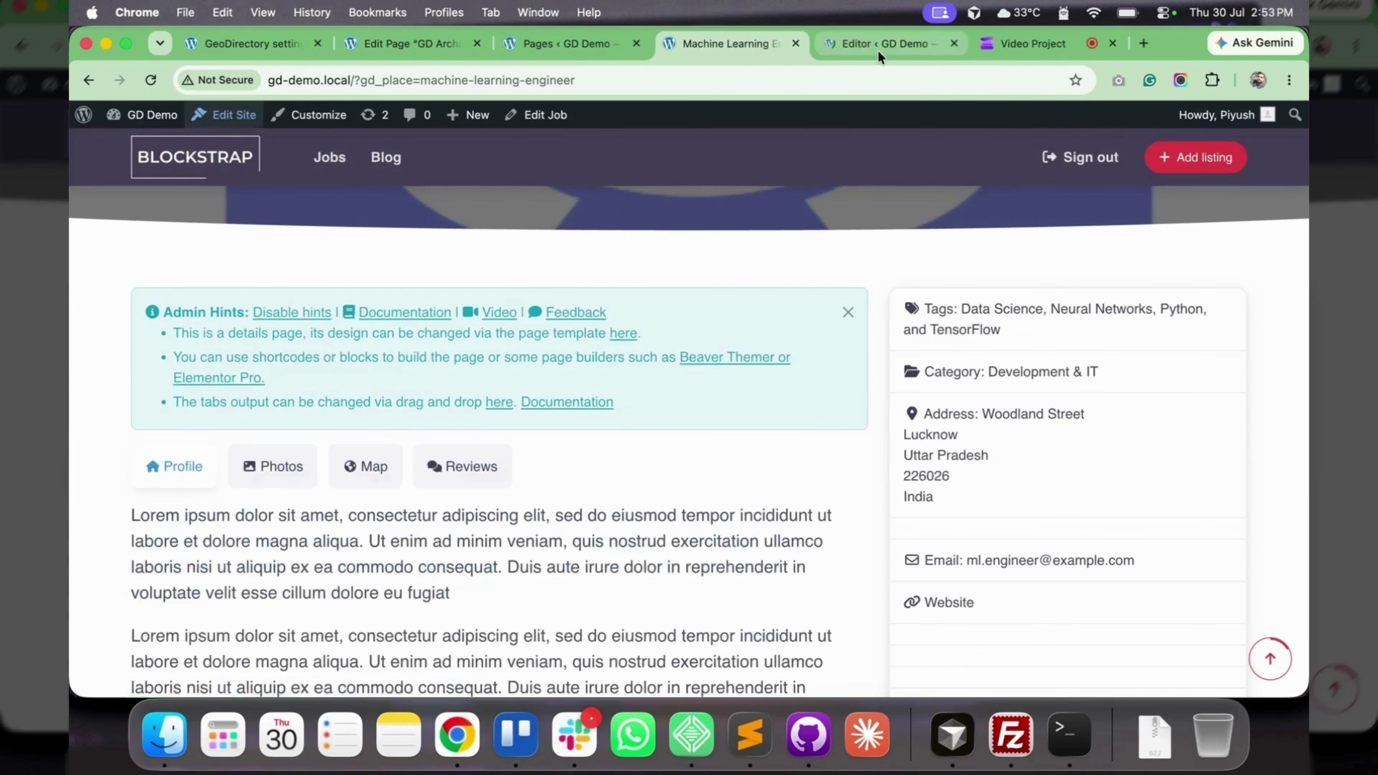
left_click_drag(880, 56, 720, 48)
scroll(631, 422, "down", 10)
left_click(553, 320)
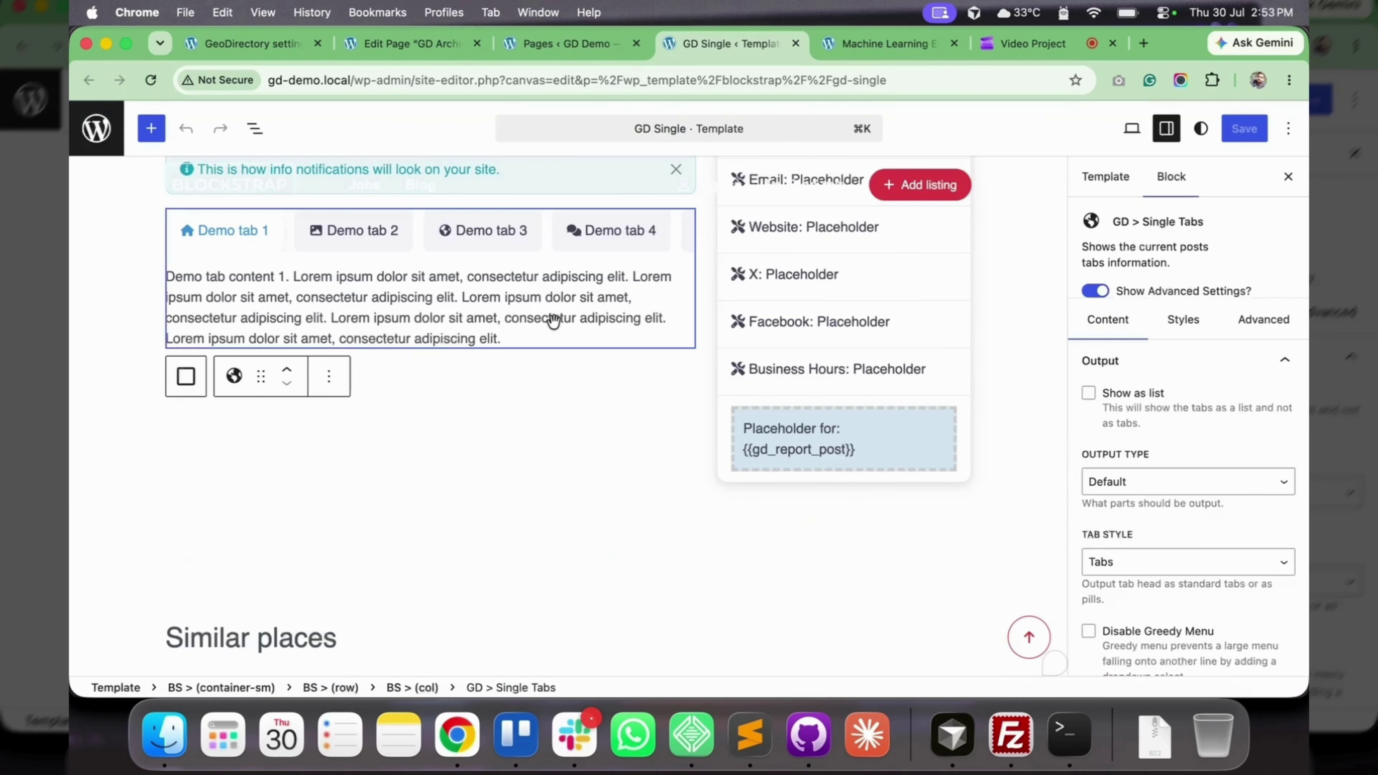
- Insert a GD > Report Post block directly below the Single Tabs block in the GD Single template
left_click(530, 364)
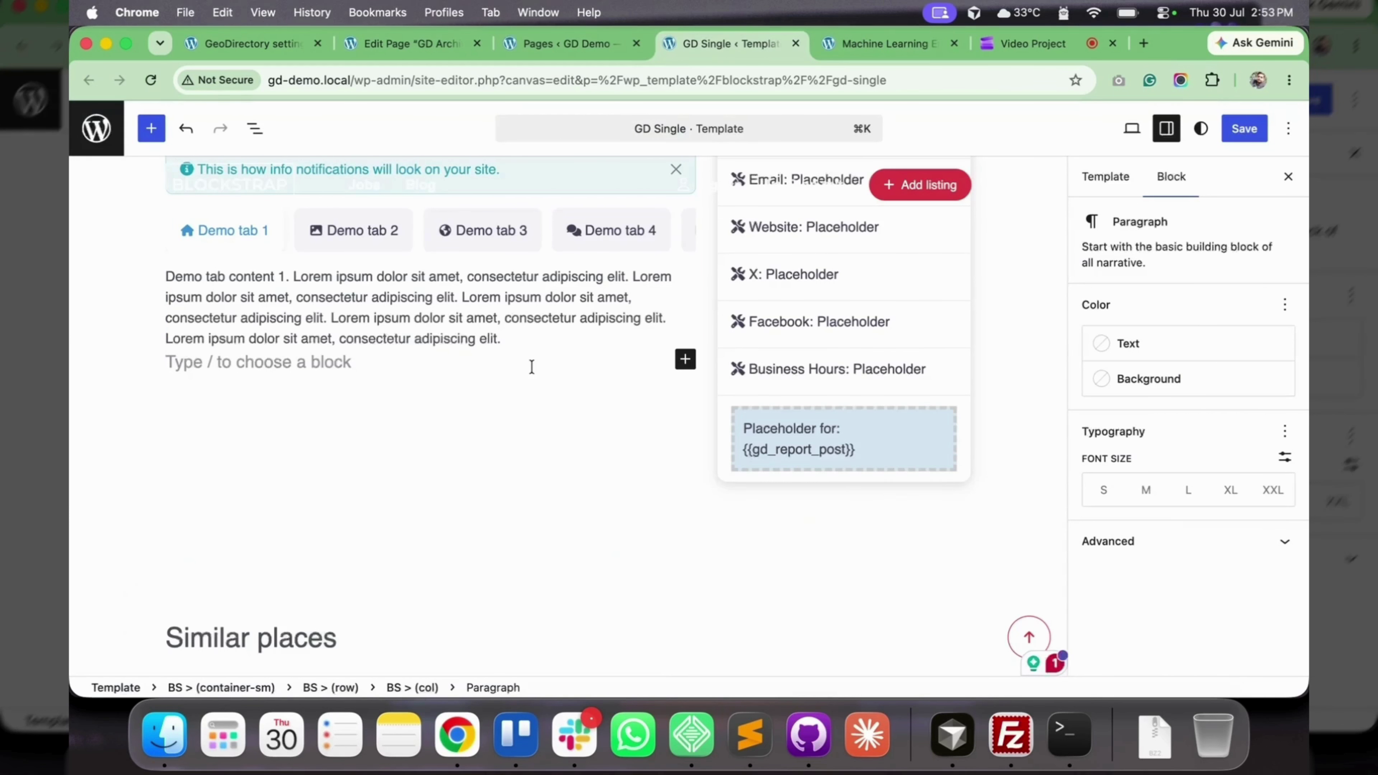
left_click(152, 129)
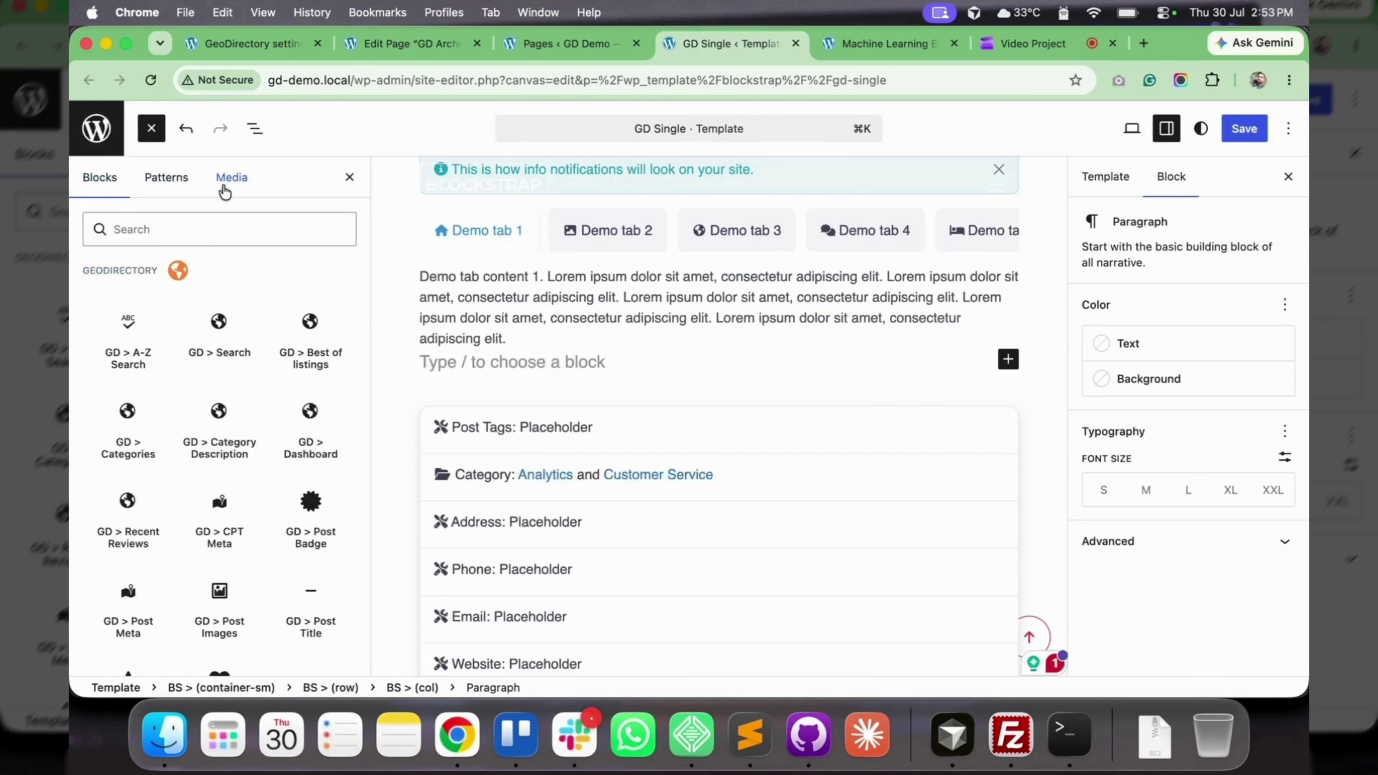
left_click(133, 228)
type("gd")
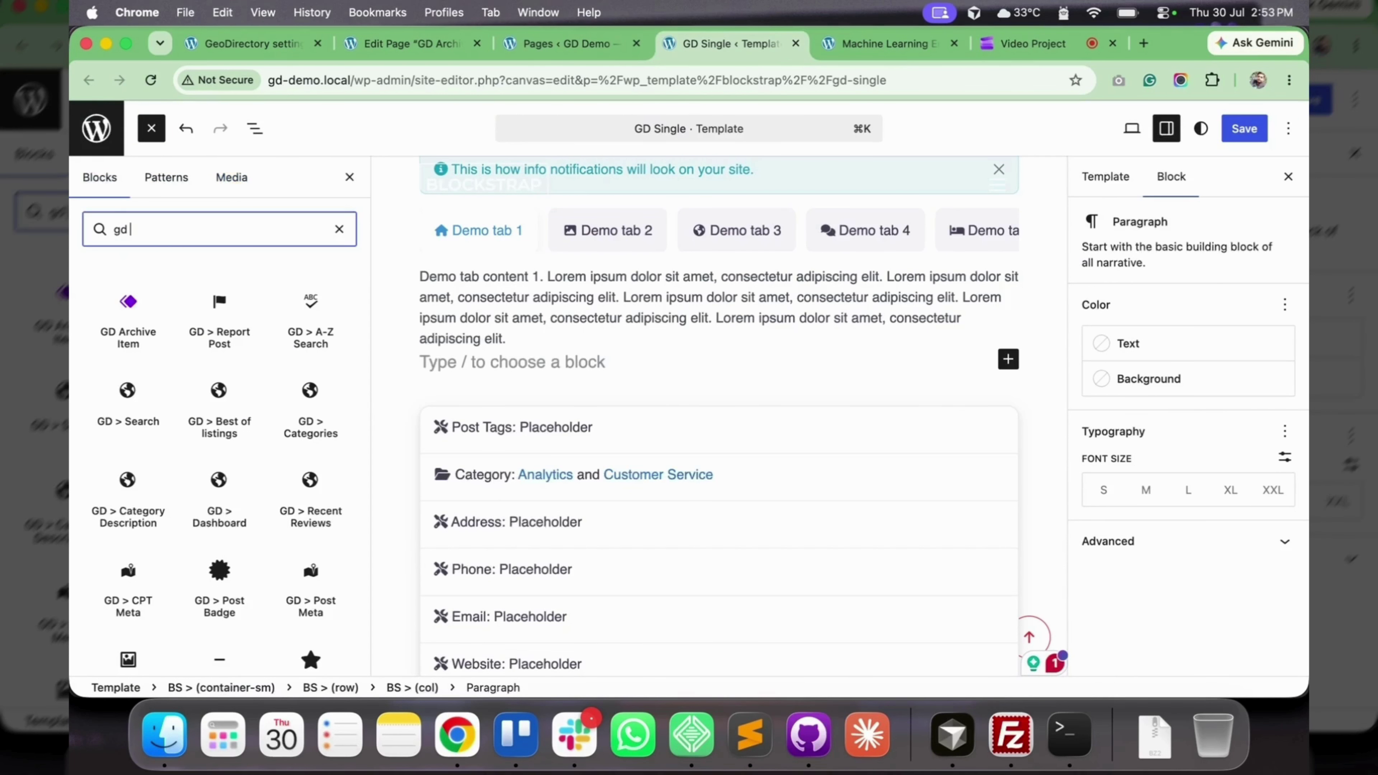
left_click(217, 320)
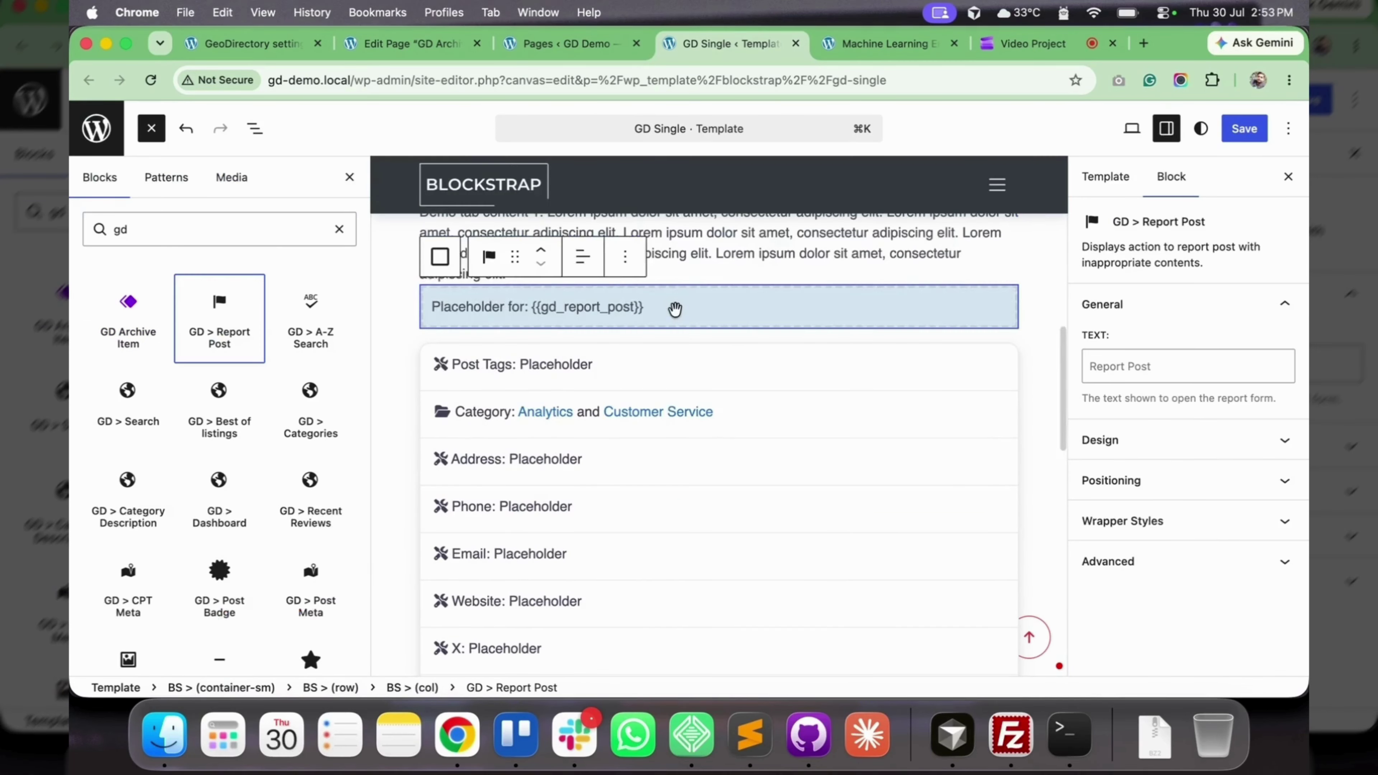
- Delete the Report Post block below the Single Tabs and select the existing Report Post block at the end of the listing details group
left_click(625, 255)
left_click(654, 647)
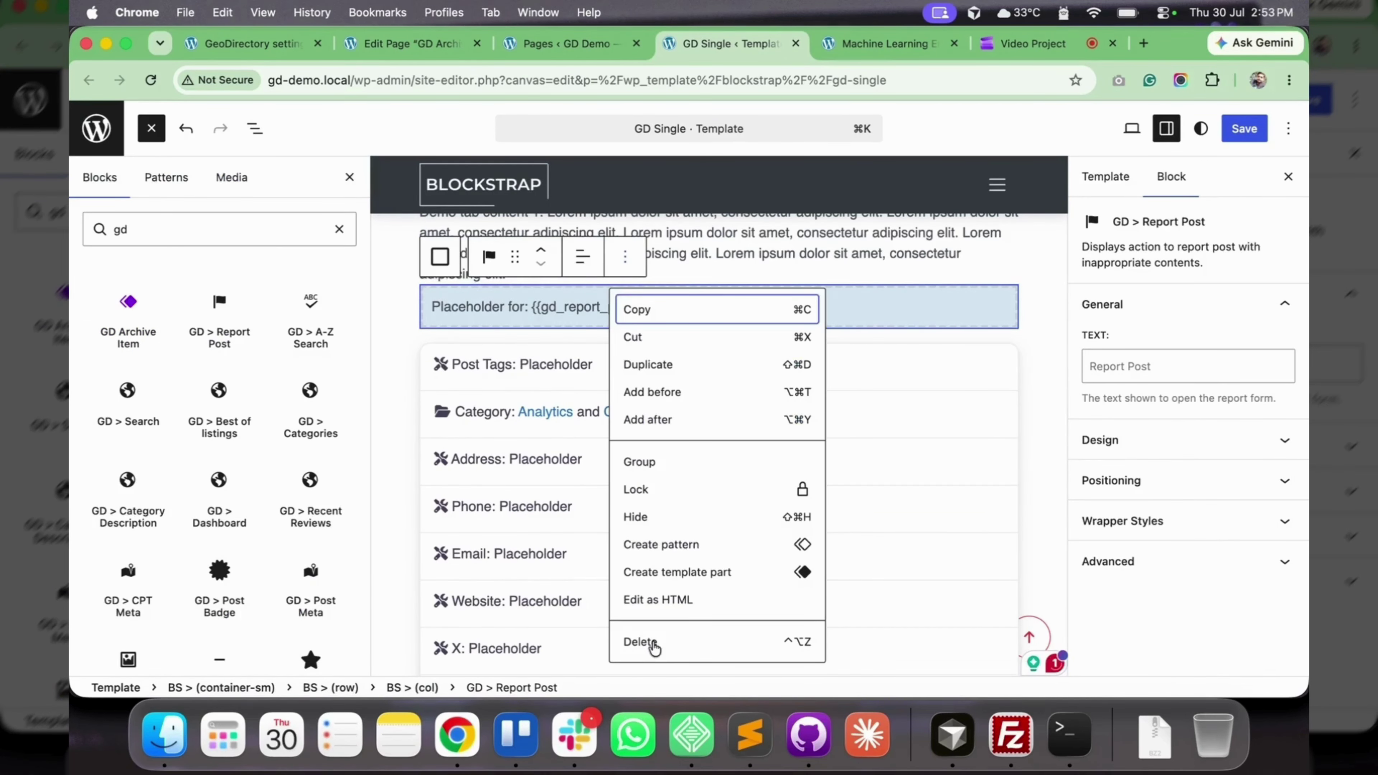
scroll(682, 452, "down", 5)
left_click(685, 435)
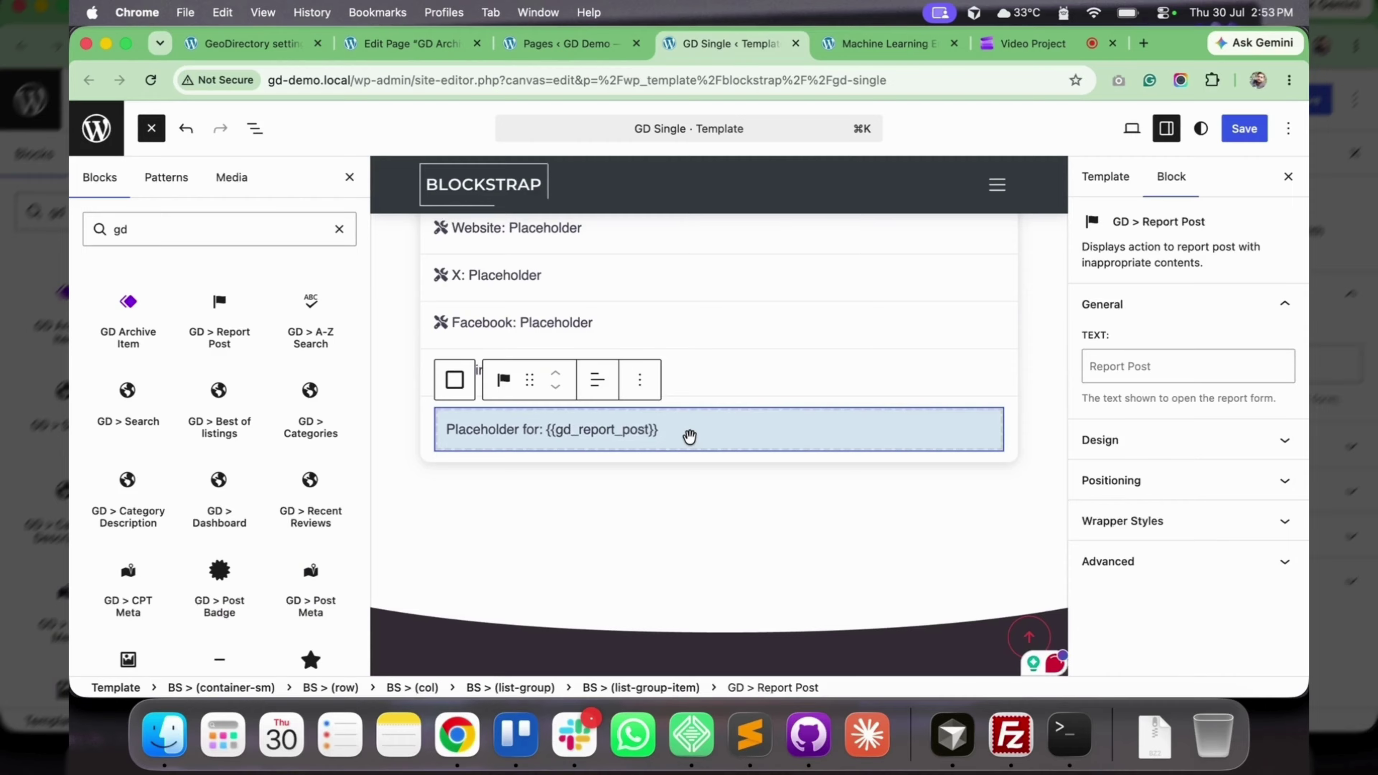
- Review the Report Post block's text, design, positioning and wrapper style options, and save the GD Single template
left_click(1119, 369)
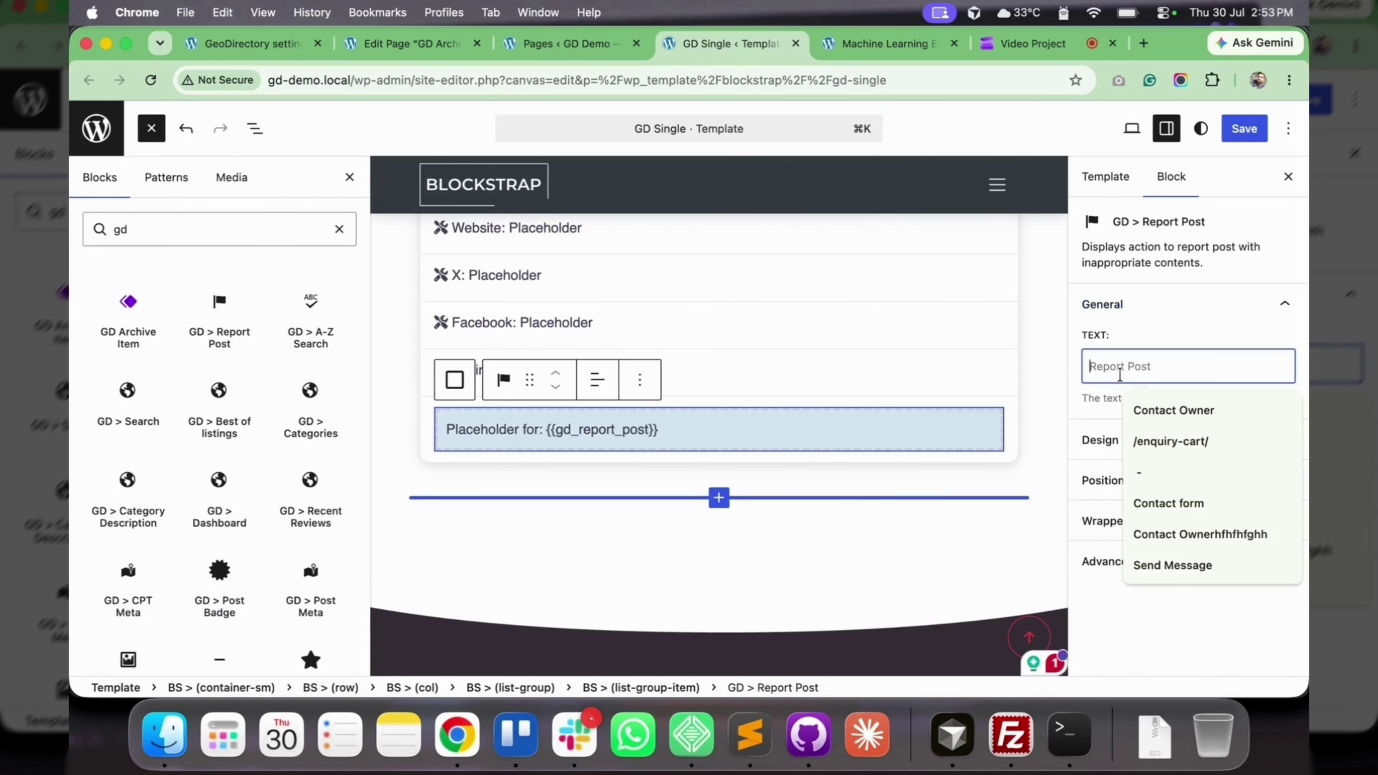
scroll(1093, 445, "down", 15)
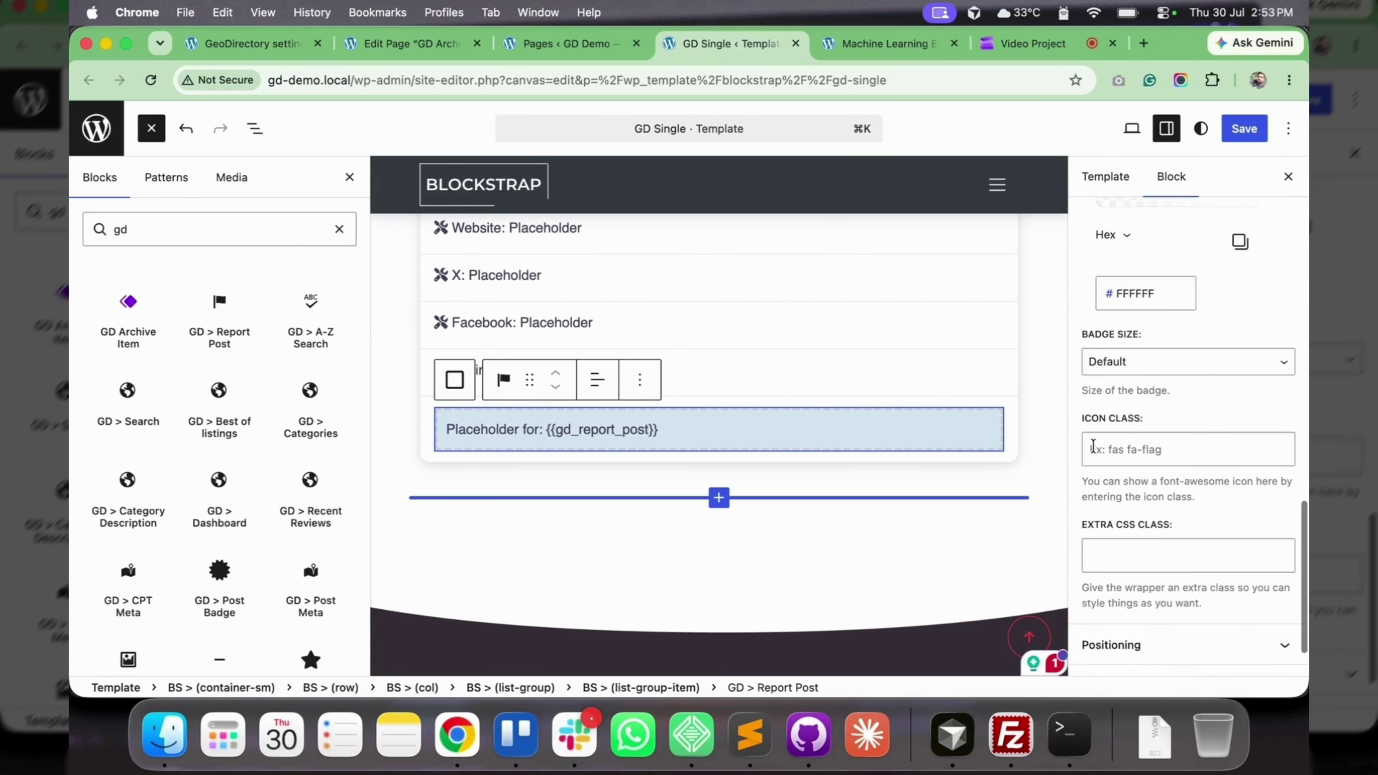
left_click(1115, 574)
left_click(1123, 659)
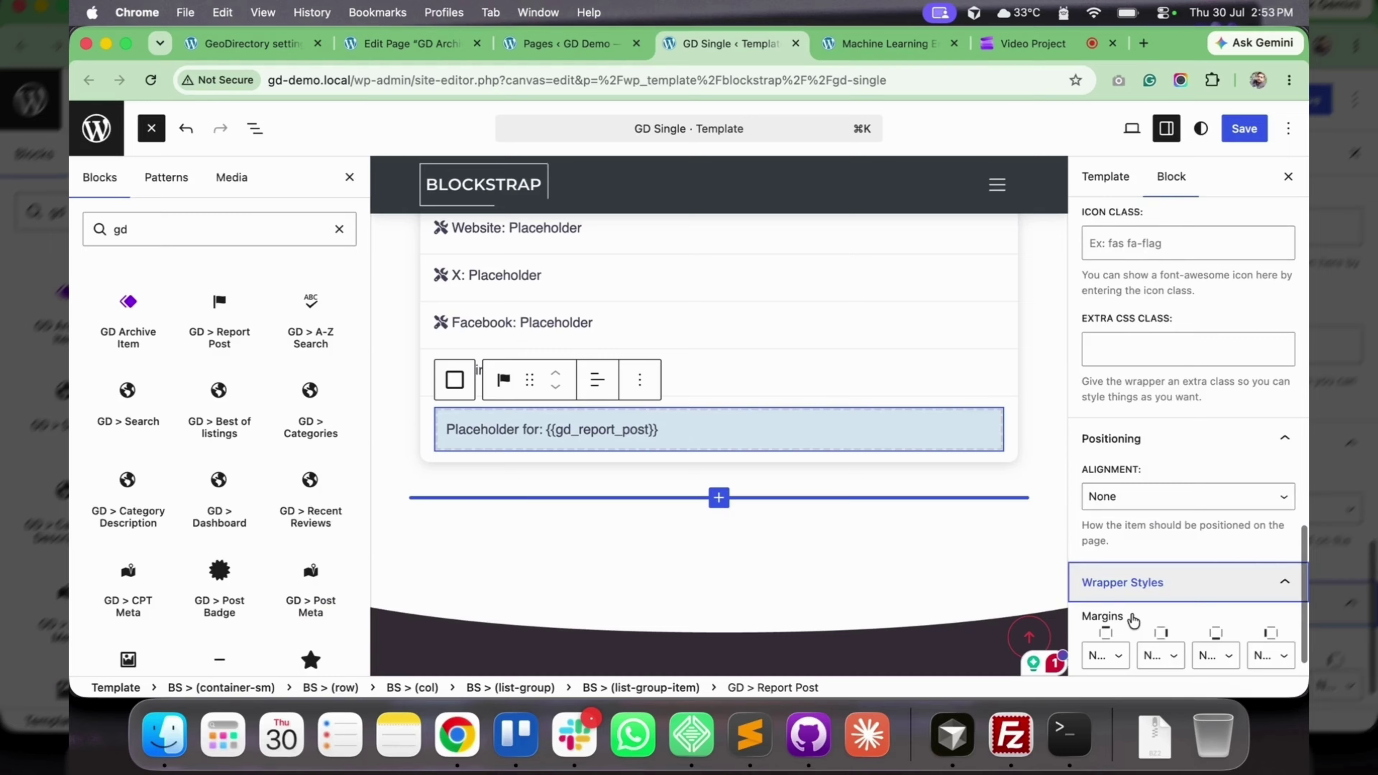
scroll(1139, 488, "up", 10)
scroll(1140, 369, "up", 10)
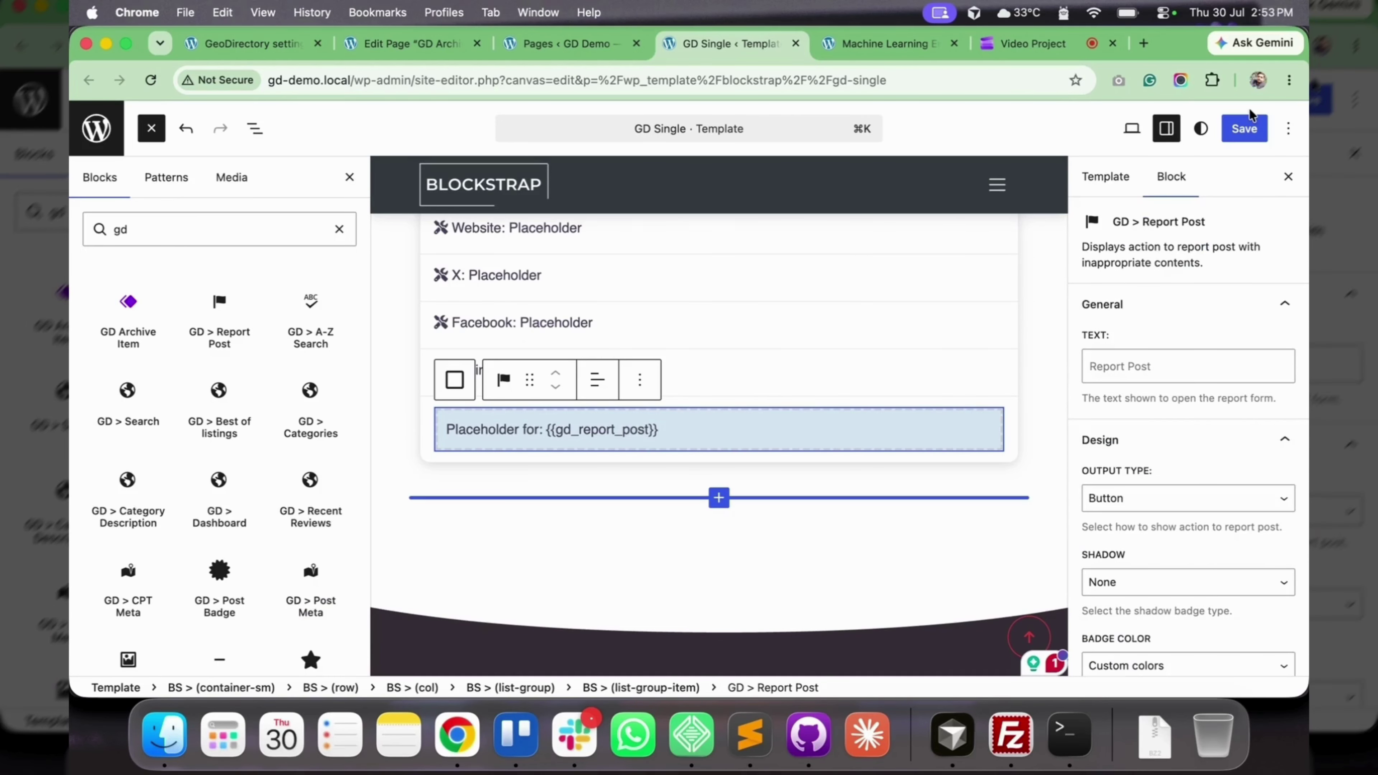
left_click(1245, 128)
left_click(1248, 128)
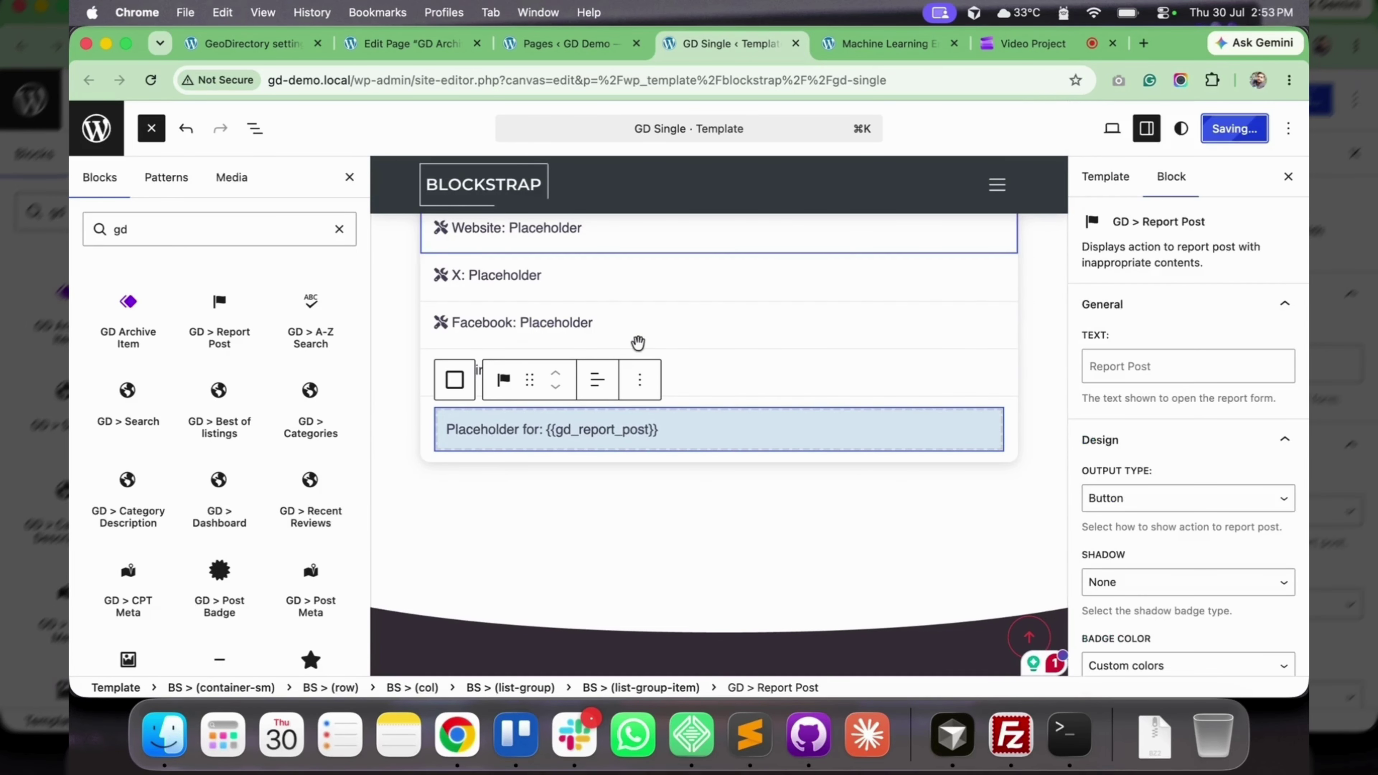
scroll(637, 343, "up", 3)
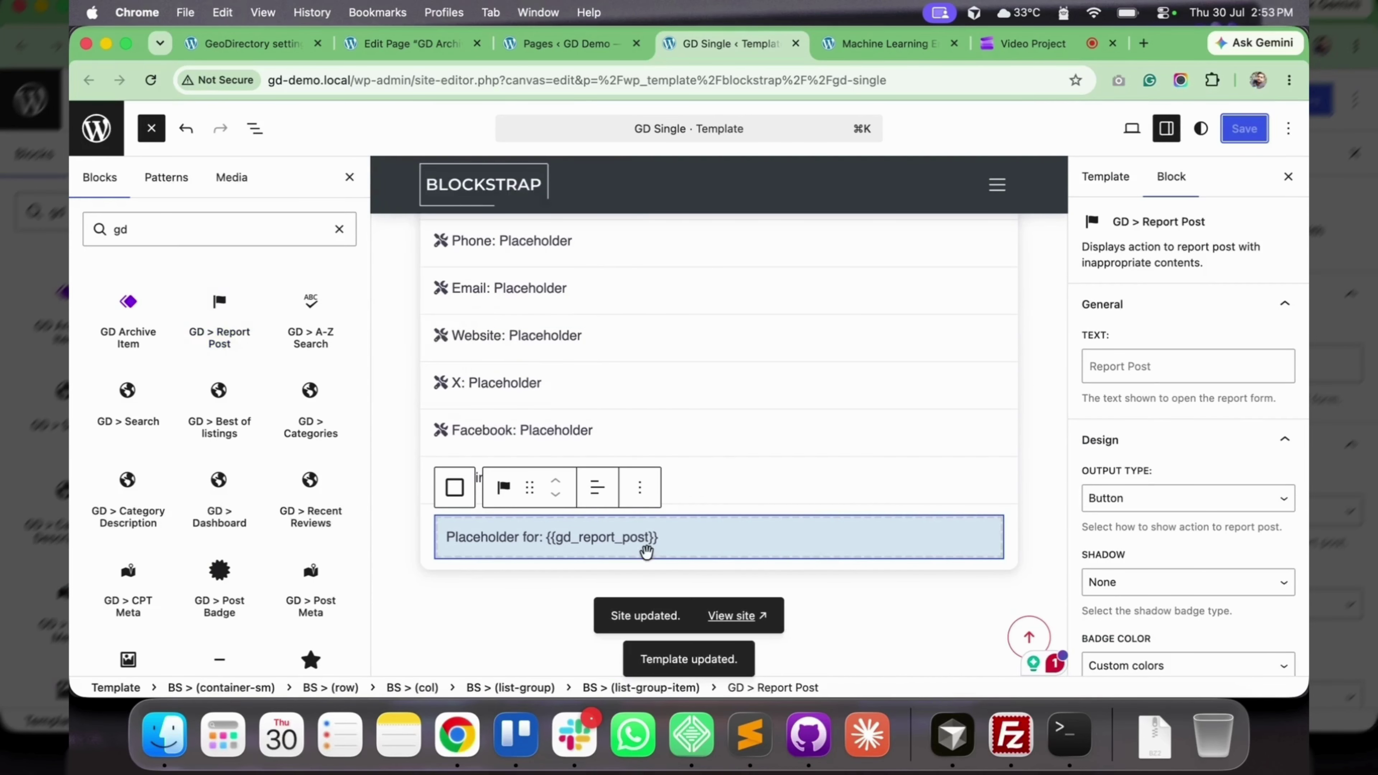
- Return to the Machine Learning Engineer listing on the site and open its Report Post form
left_click(892, 46)
scroll(689, 381, "up", 5)
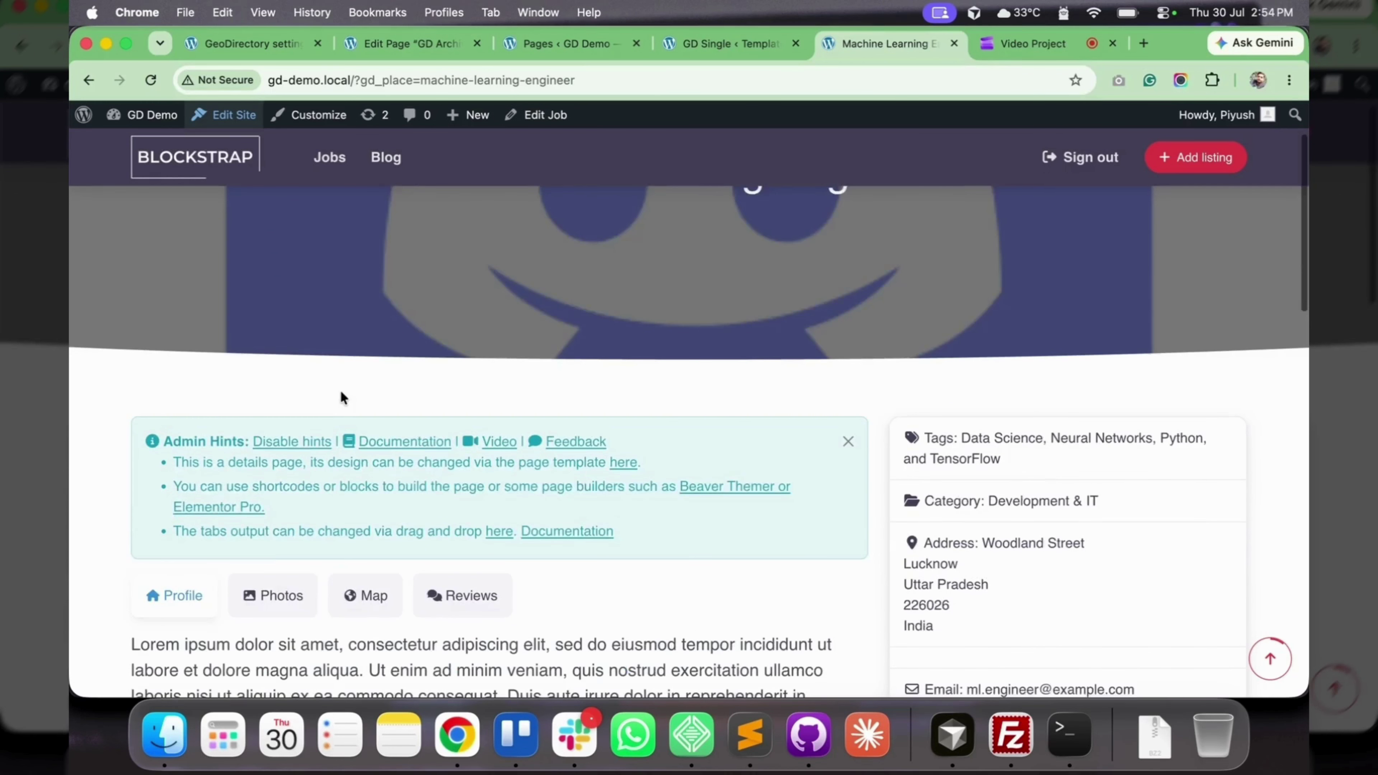
left_click_drag(439, 278, 891, 279)
scroll(891, 280, "down", 6)
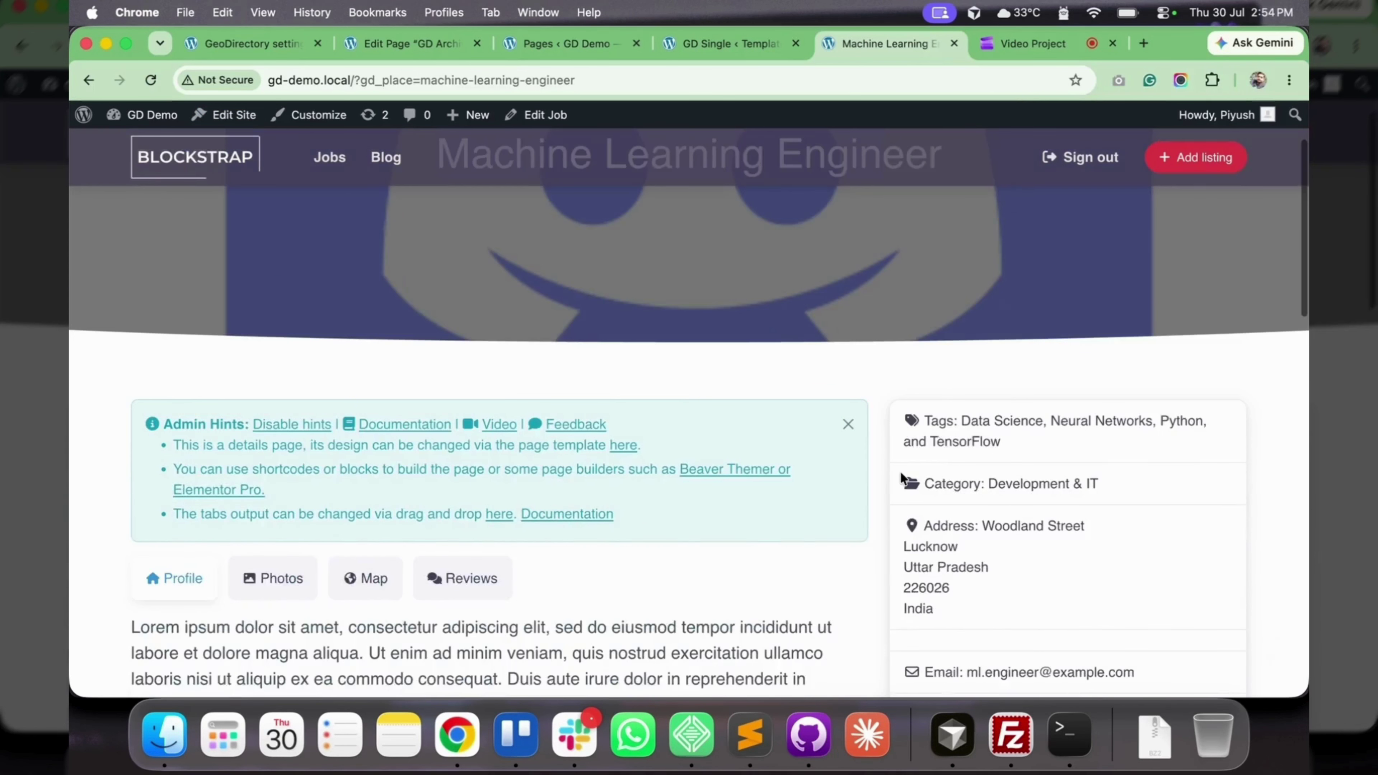
left_click(949, 629)
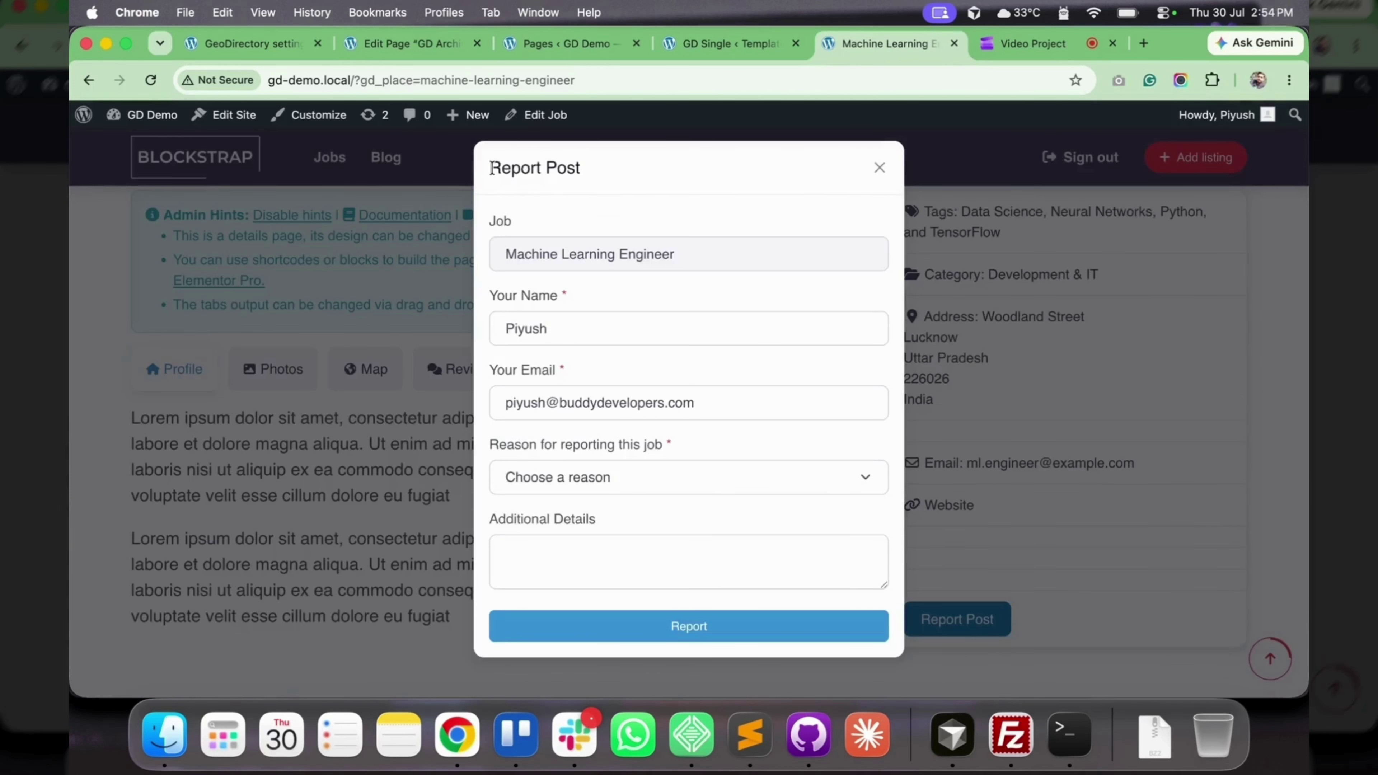
- Examine the report form's title, name, email and reason fields, and check the name against the logged-in account
triple_click(523, 170)
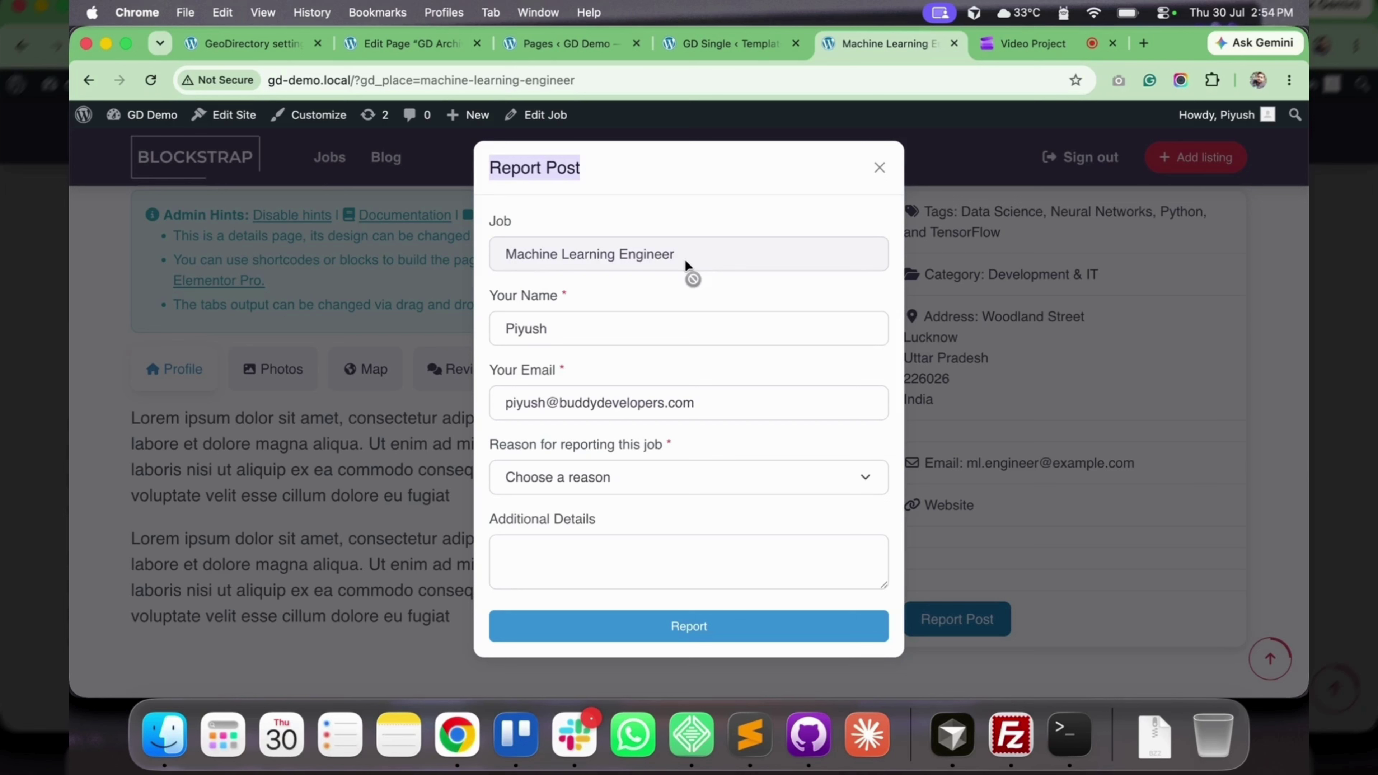
left_click(588, 327)
mouse_move(1198, 122)
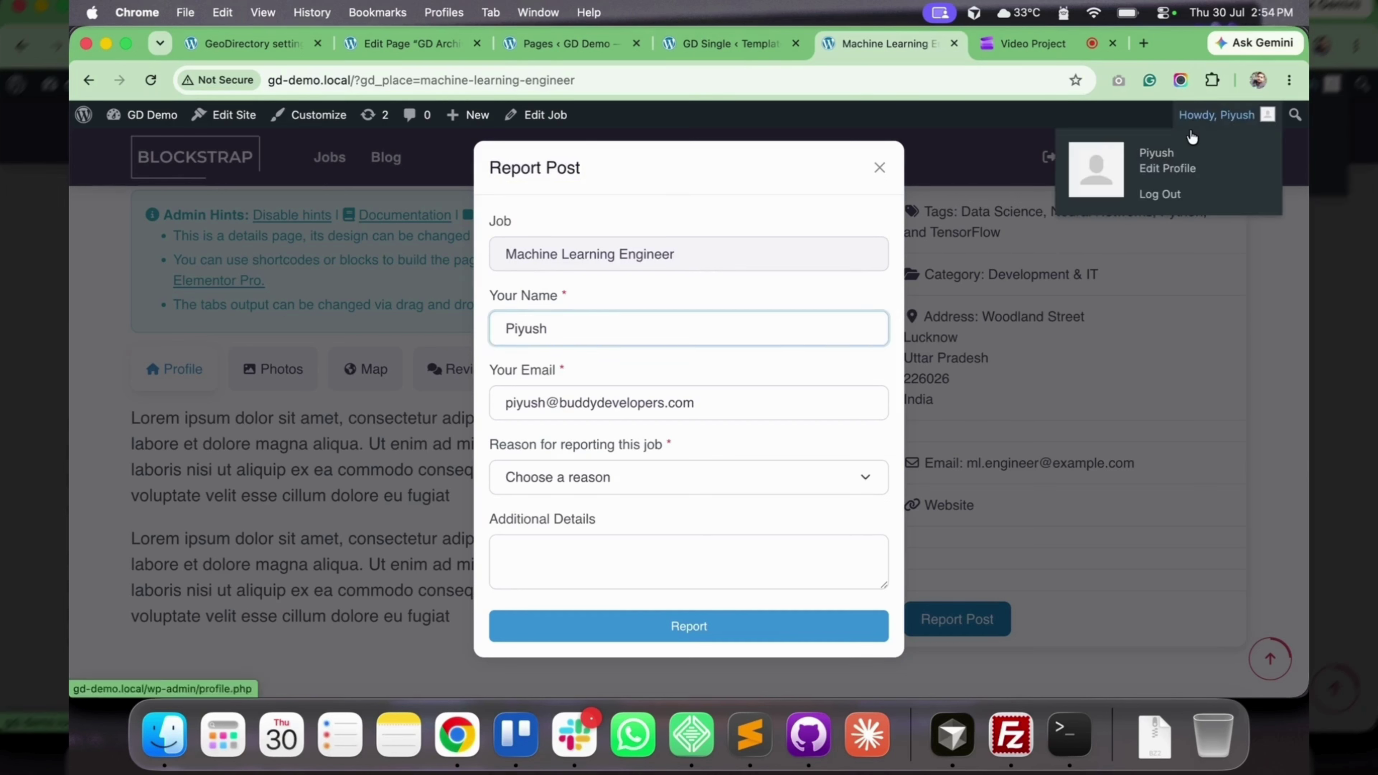
double_click(629, 336)
double_click(731, 402)
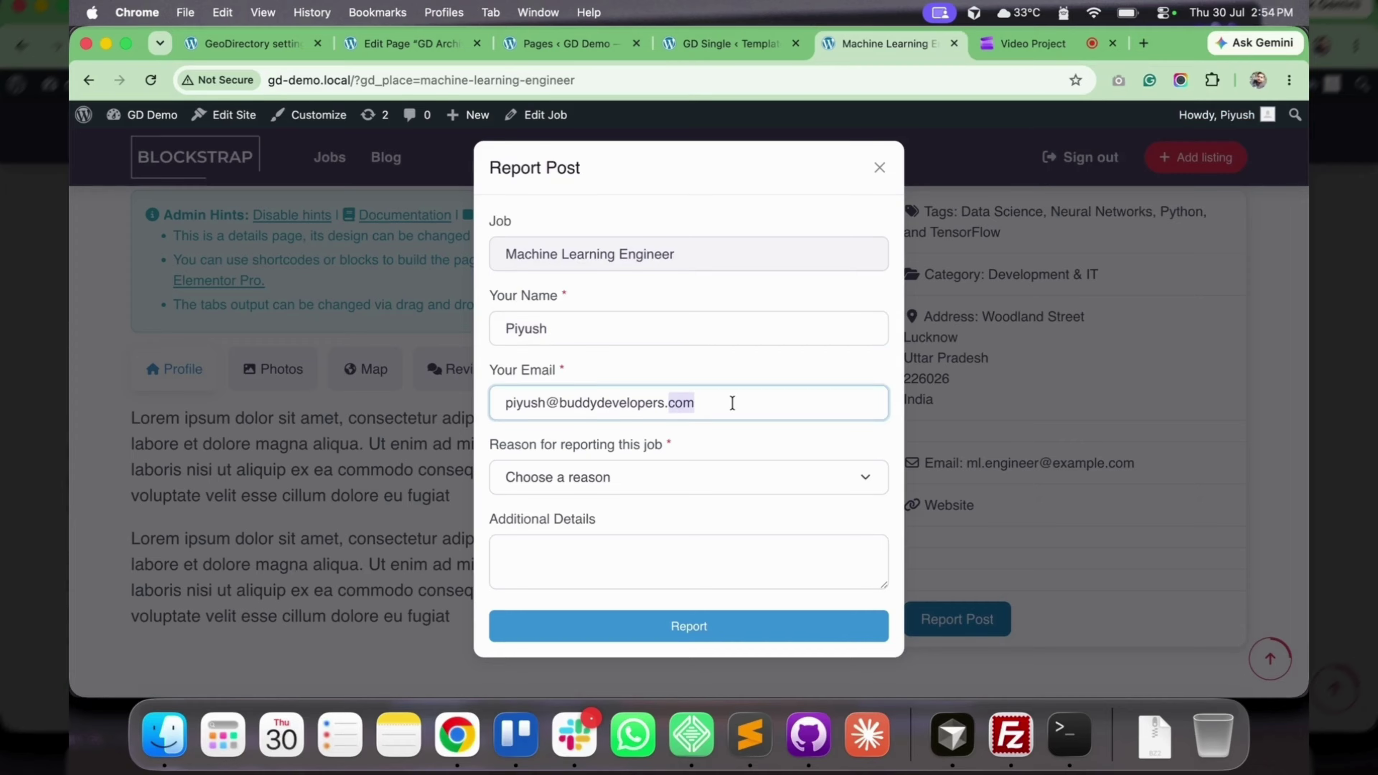
triple_click(732, 403)
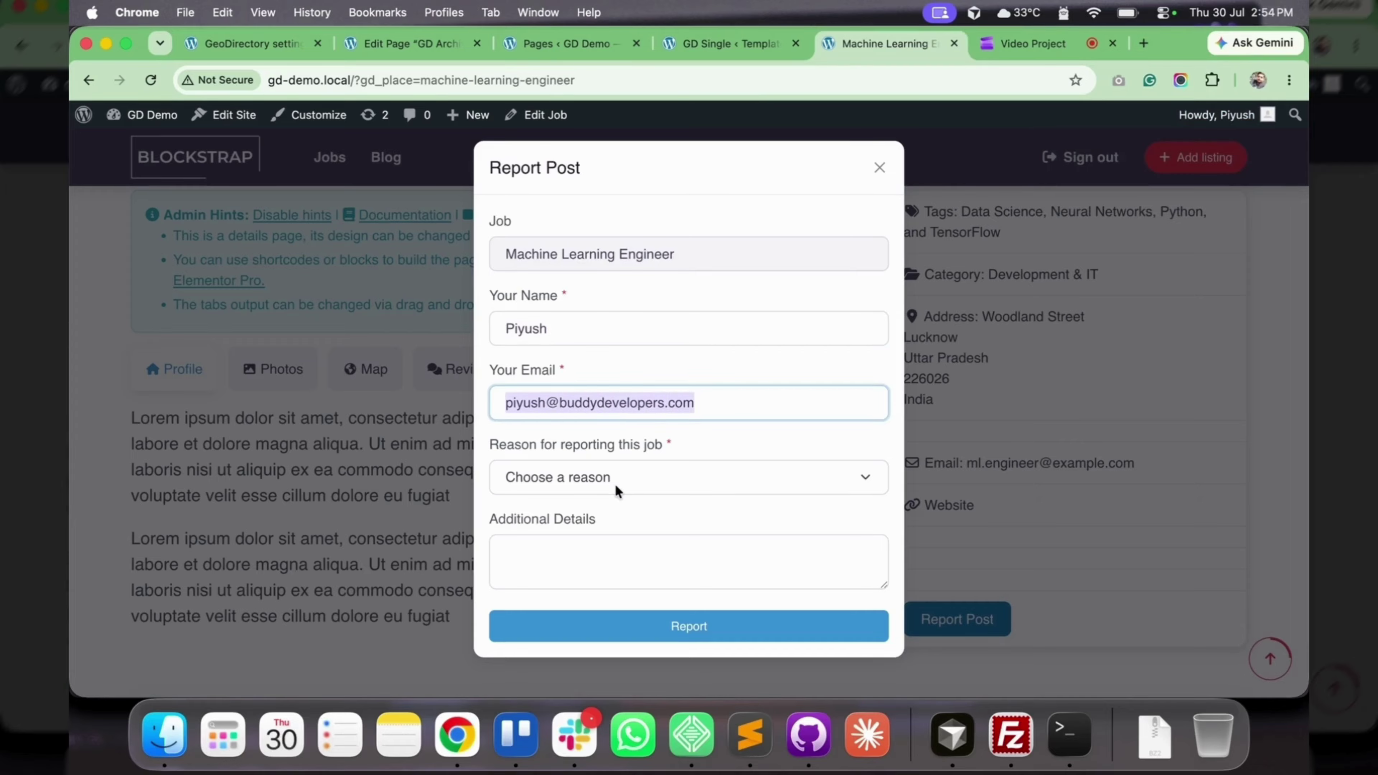
left_click_drag(496, 446, 610, 446)
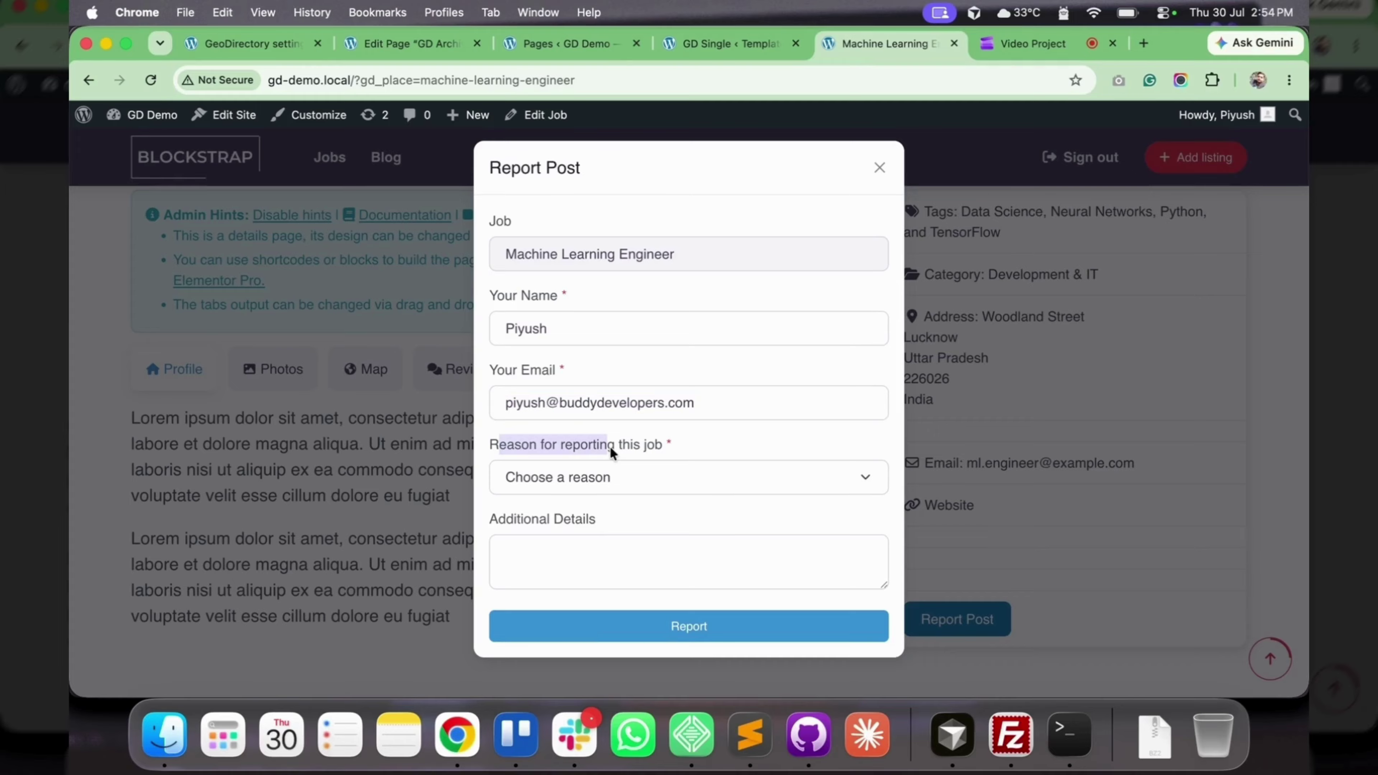
- Look through the available reporting reasons and set the reason for reporting this job to Copyright Issue
left_click(651, 476)
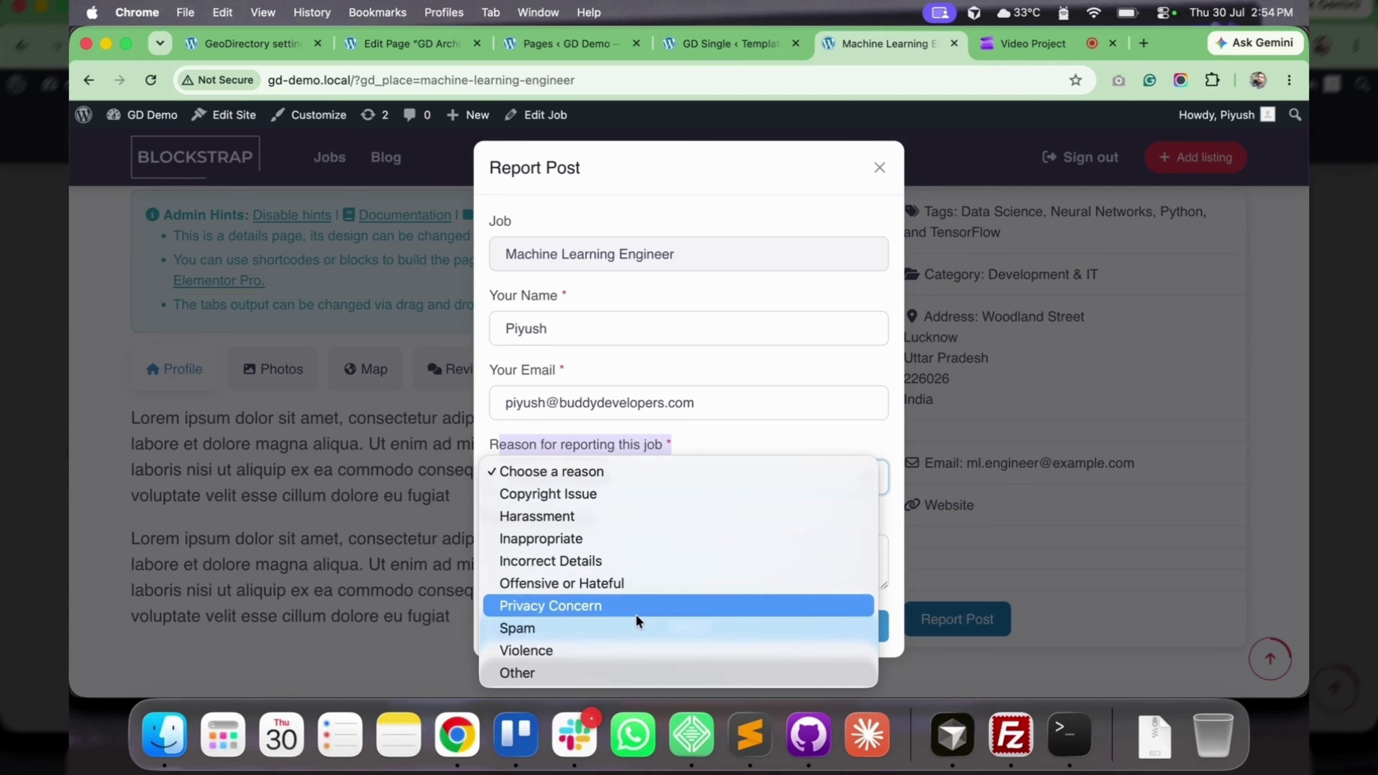
left_click(630, 672)
left_click(597, 477)
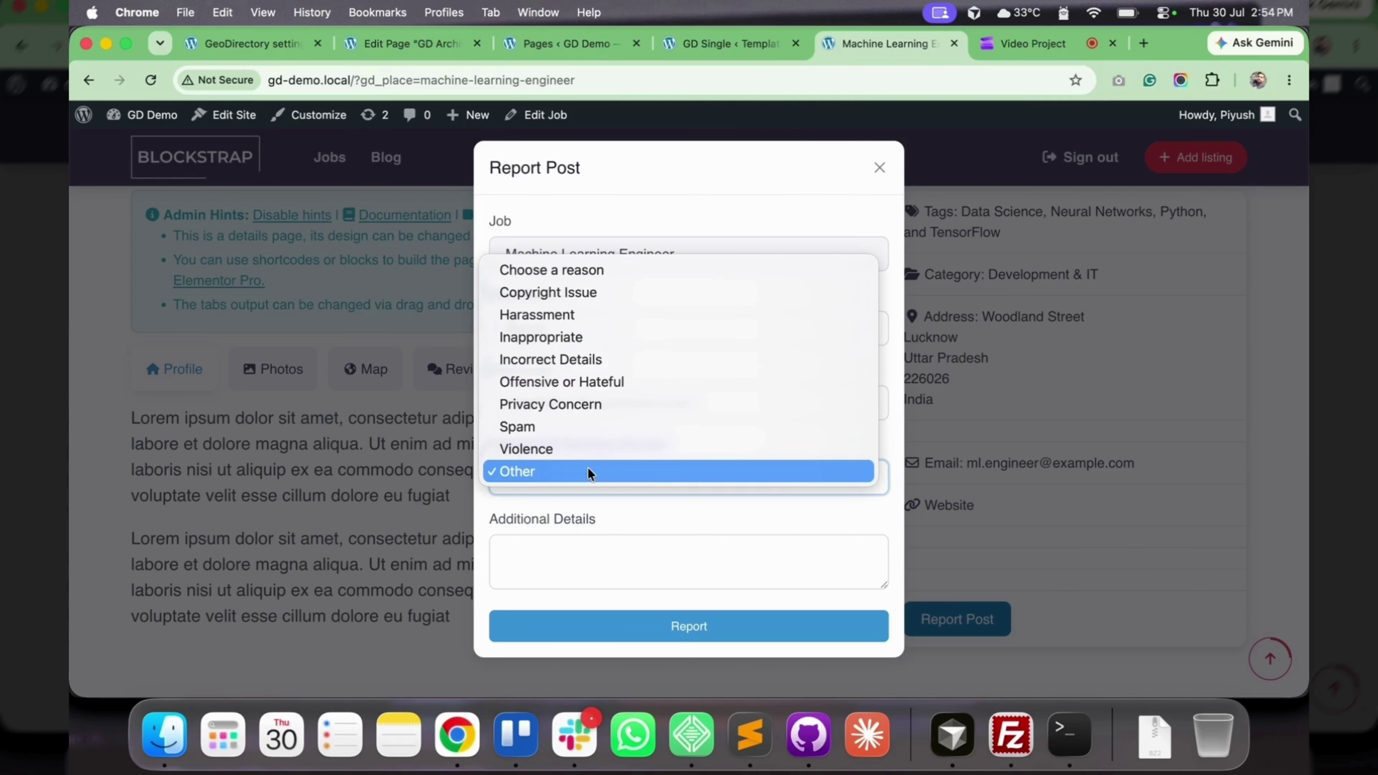
left_click(592, 293)
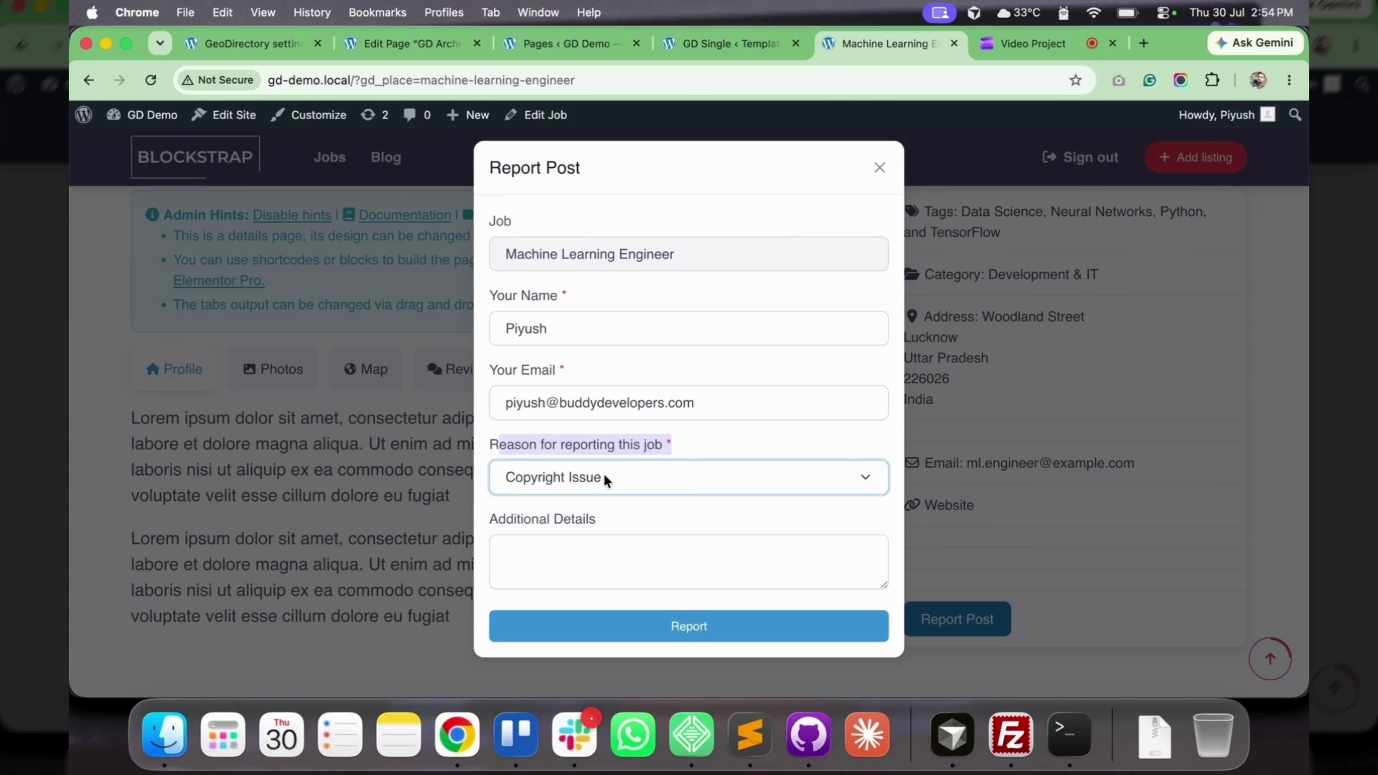
left_click(604, 477)
left_click(604, 478)
- Enter "This job have a copyright issue." as the additional details and submit the report
left_click(585, 576)
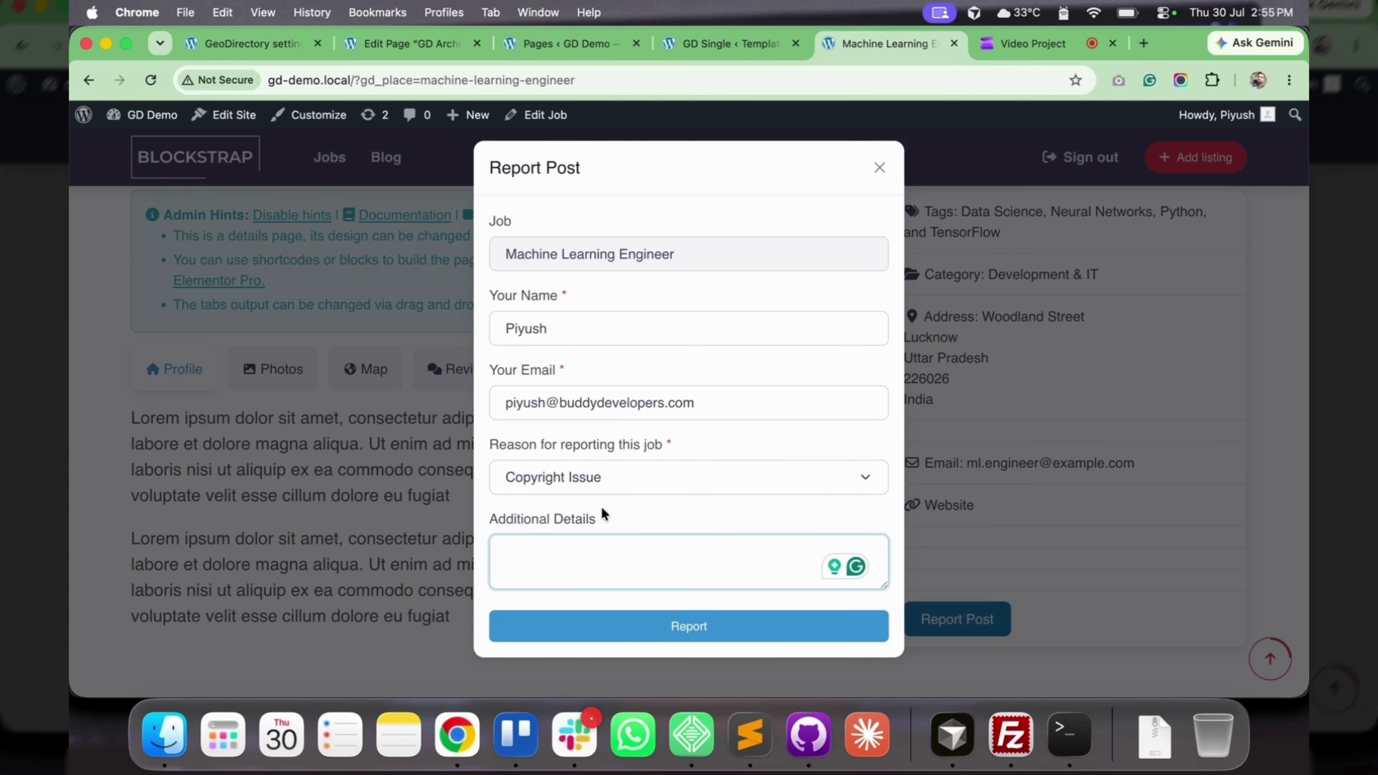
type("This job ha")
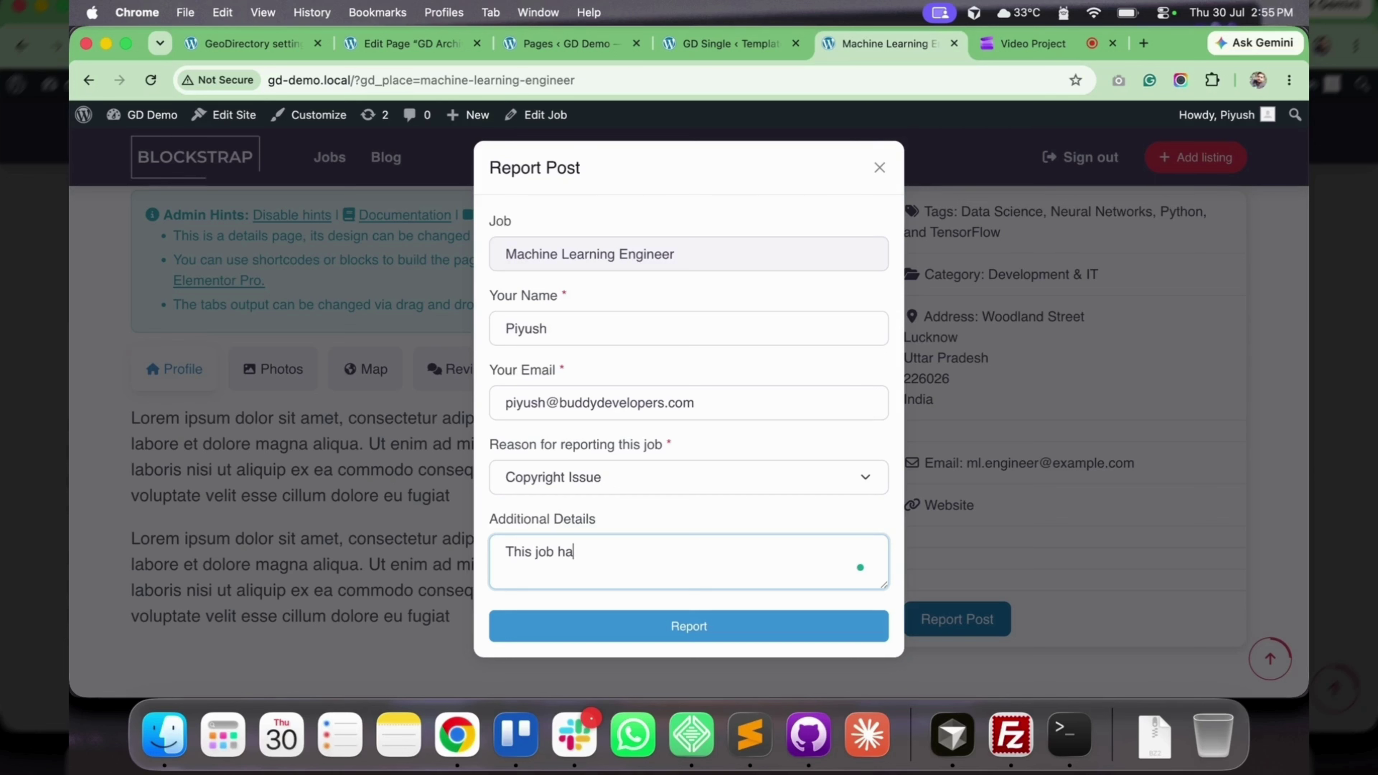
type("ve a copyright issue.")
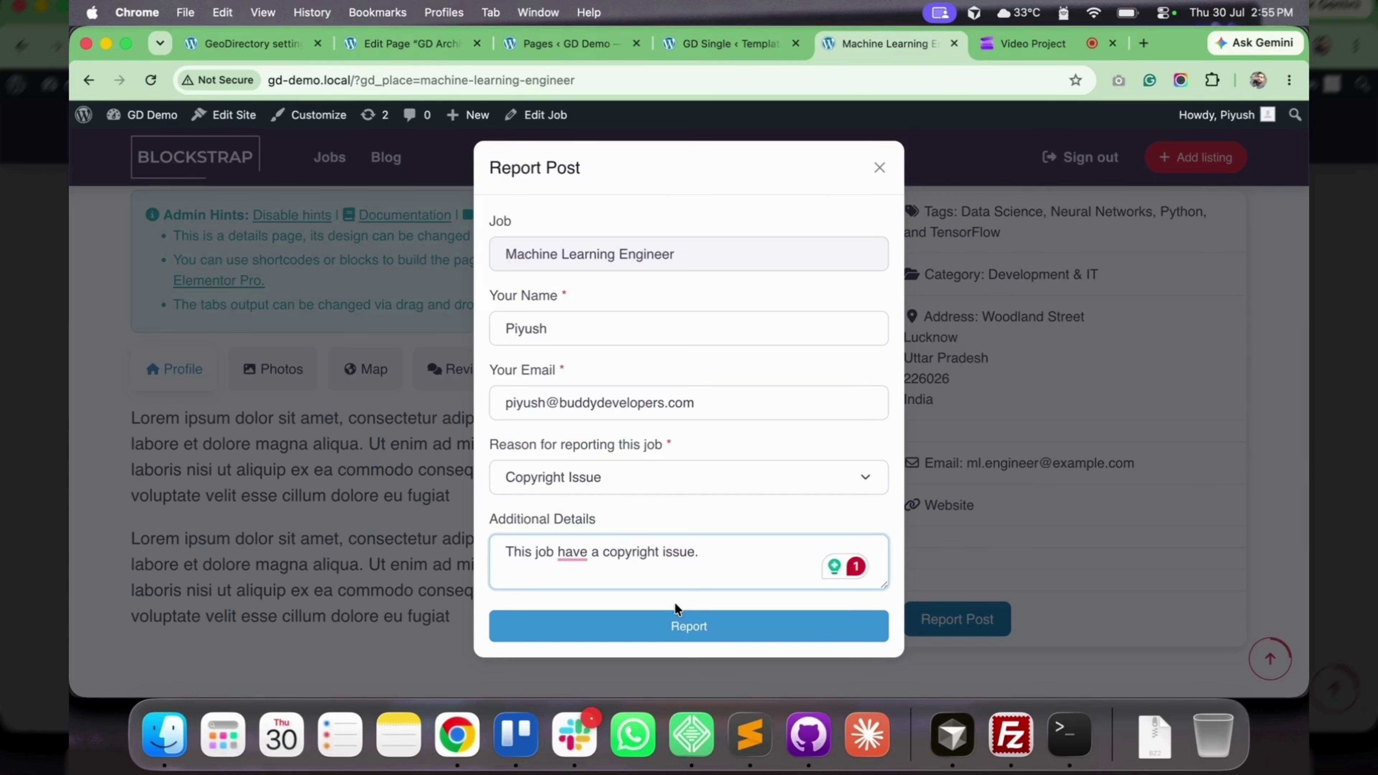
left_click(679, 624)
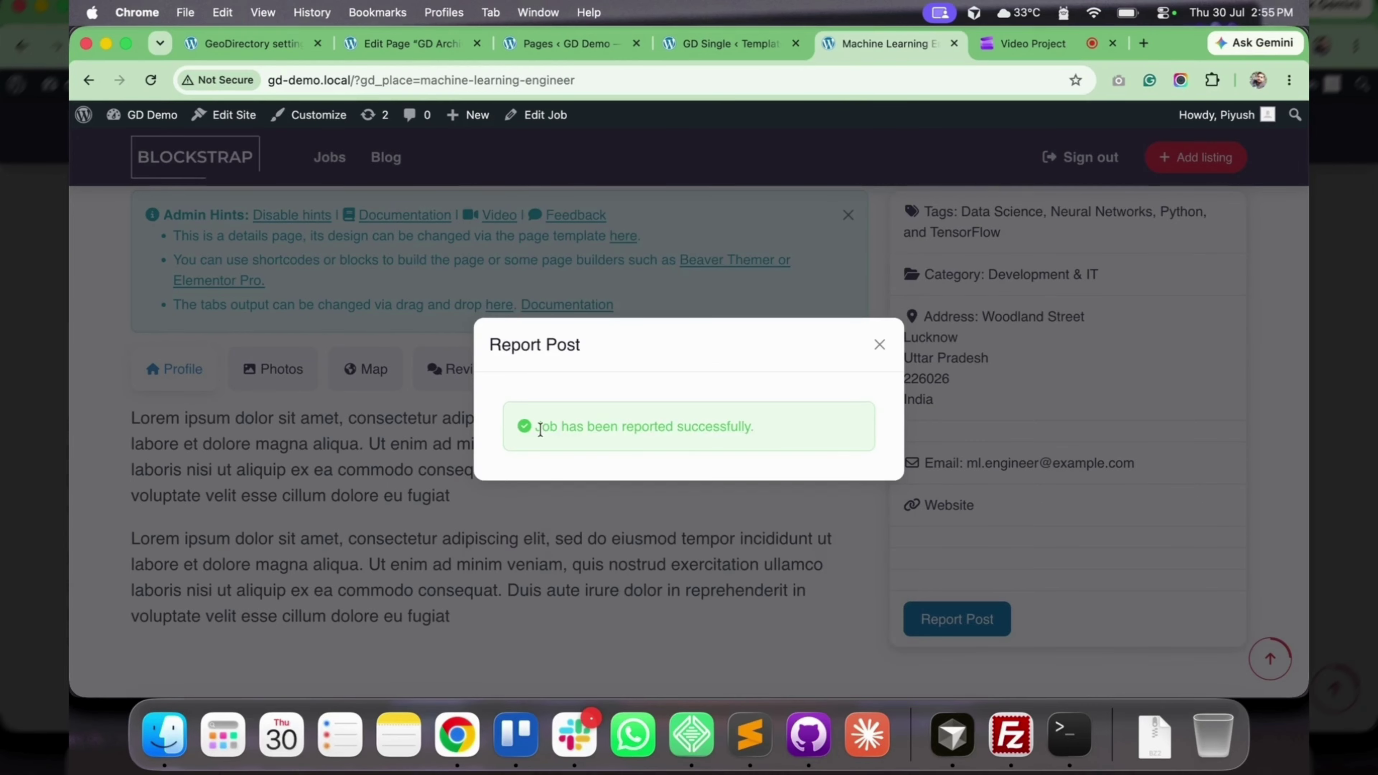
left_click_drag(541, 430, 764, 432)
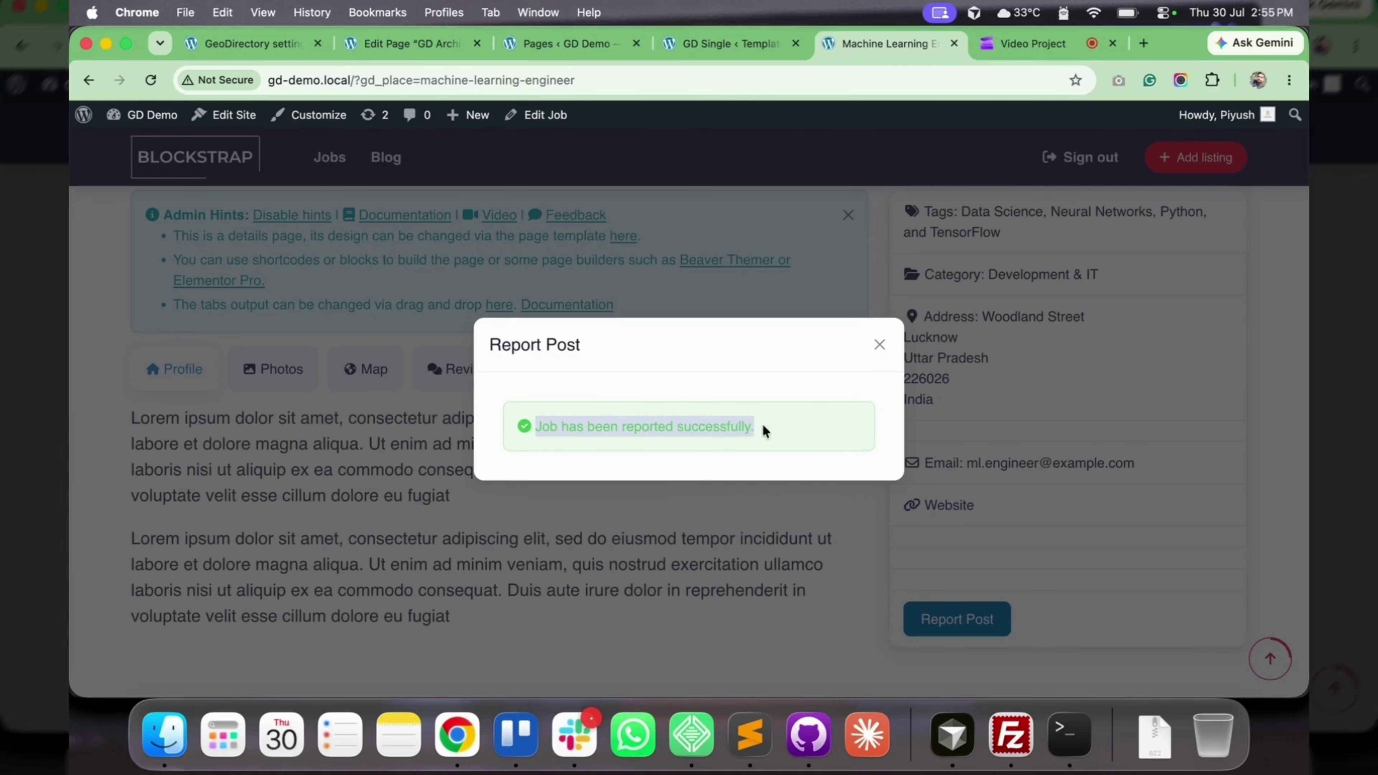
- Reload the Reported Posts list in the GeoDirectory settings and examine the submitted report's reporter, status and reason
key("super+1")
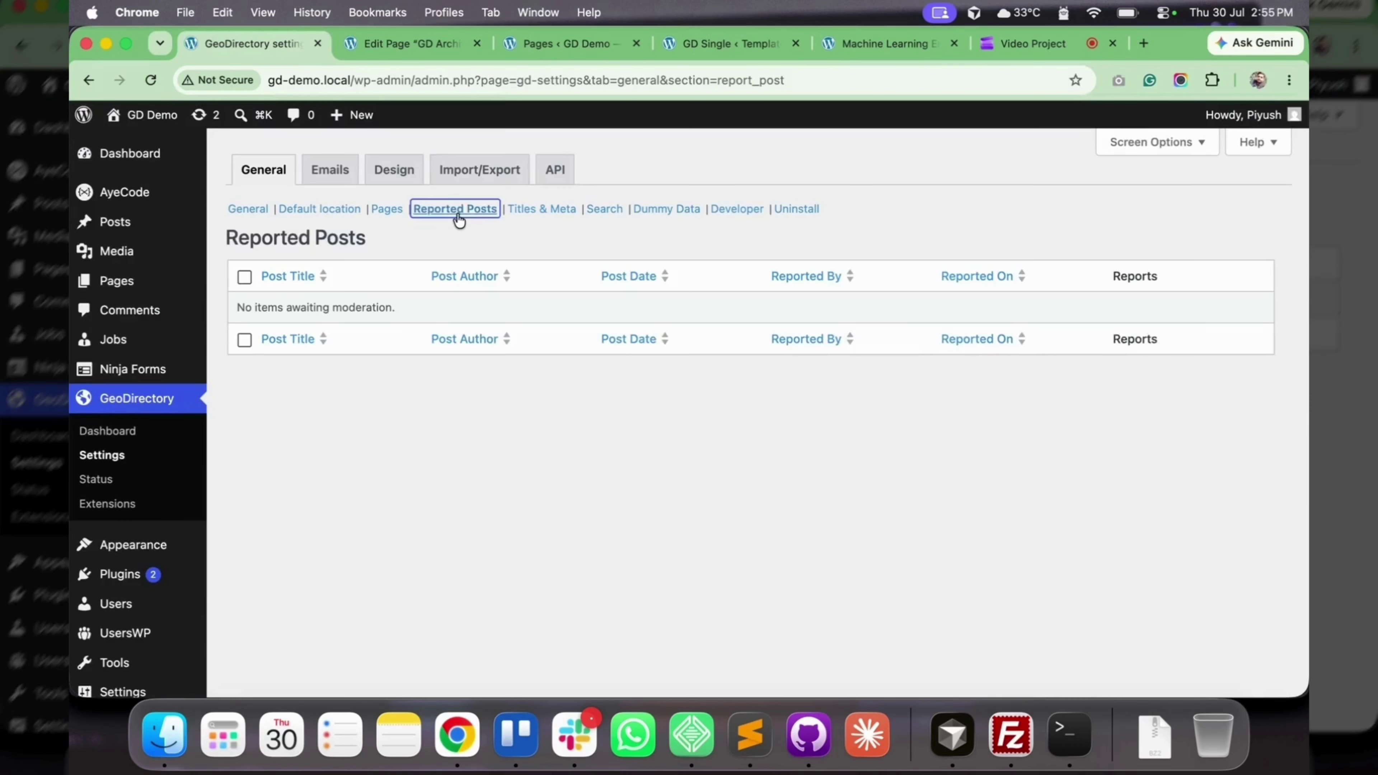
left_click(456, 212)
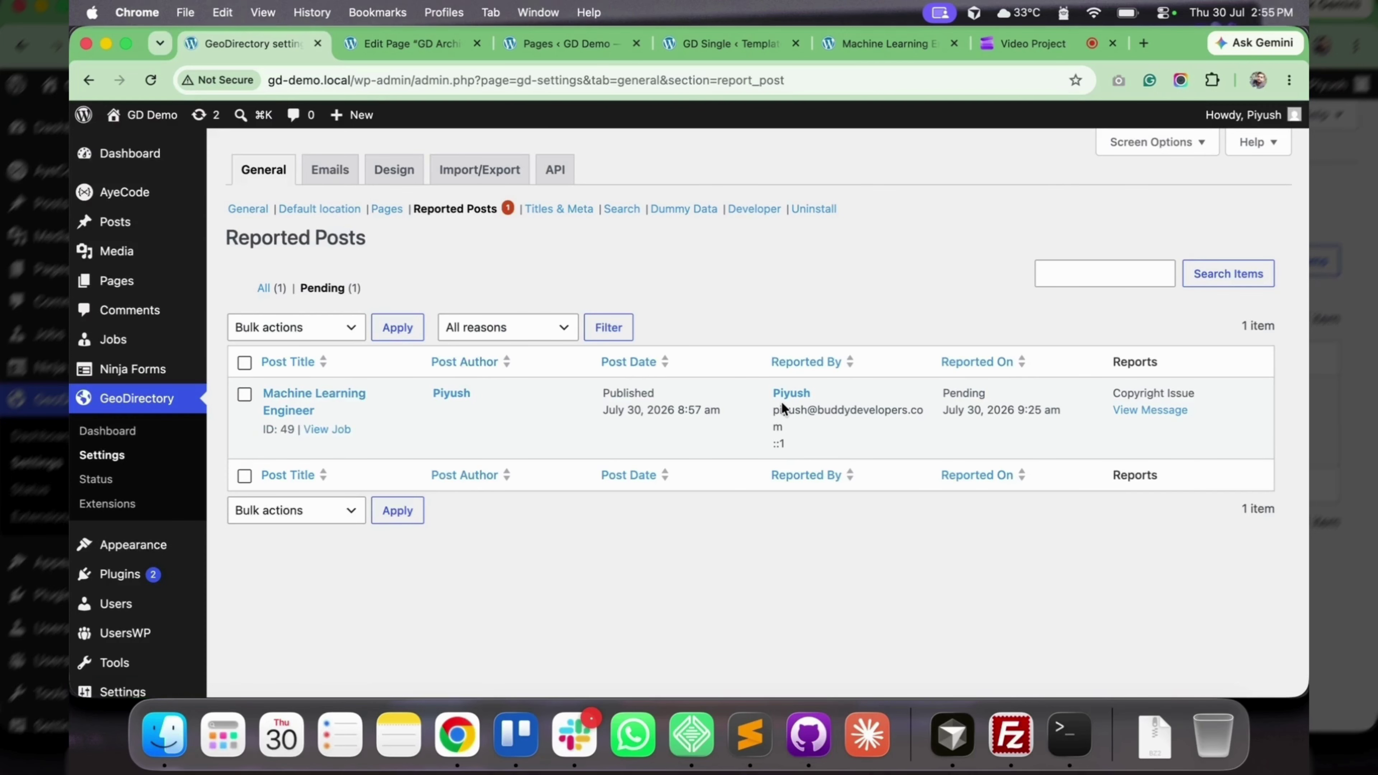
double_click(955, 390)
left_click(751, 601)
- Select all reported posts and view the available bulk actions without applying one
left_click(244, 363)
left_click(293, 327)
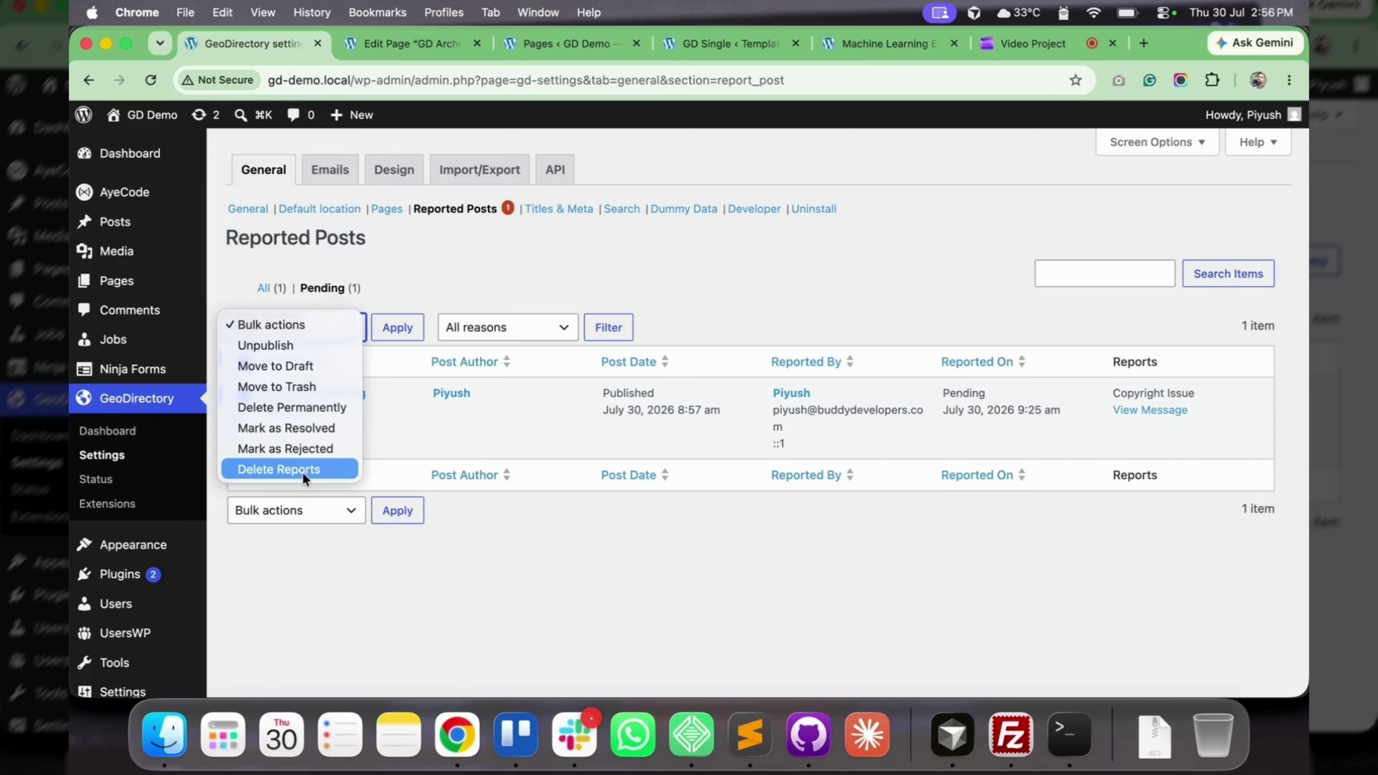
left_click(363, 615)
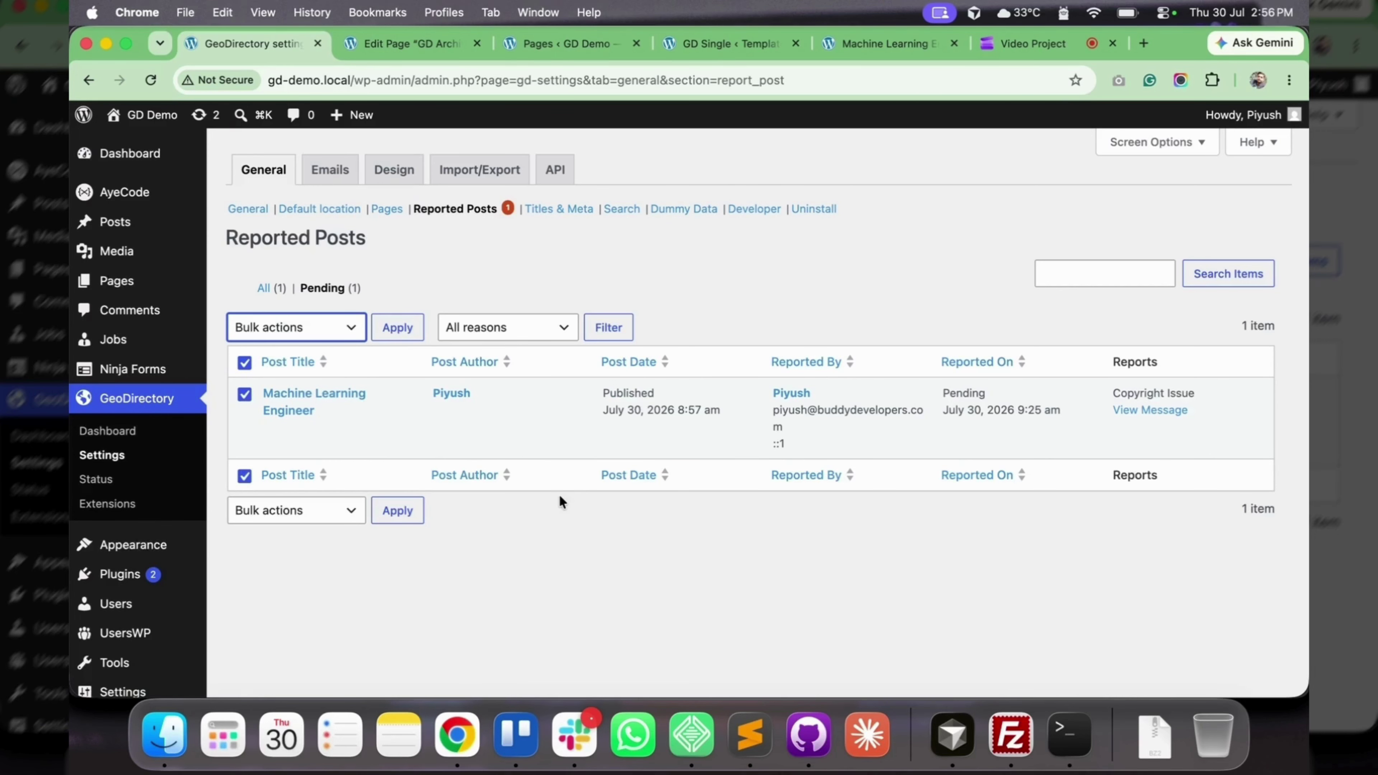
- Open the Titles & Meta settings and examine the introduction and the Post type page section
left_click(558, 221)
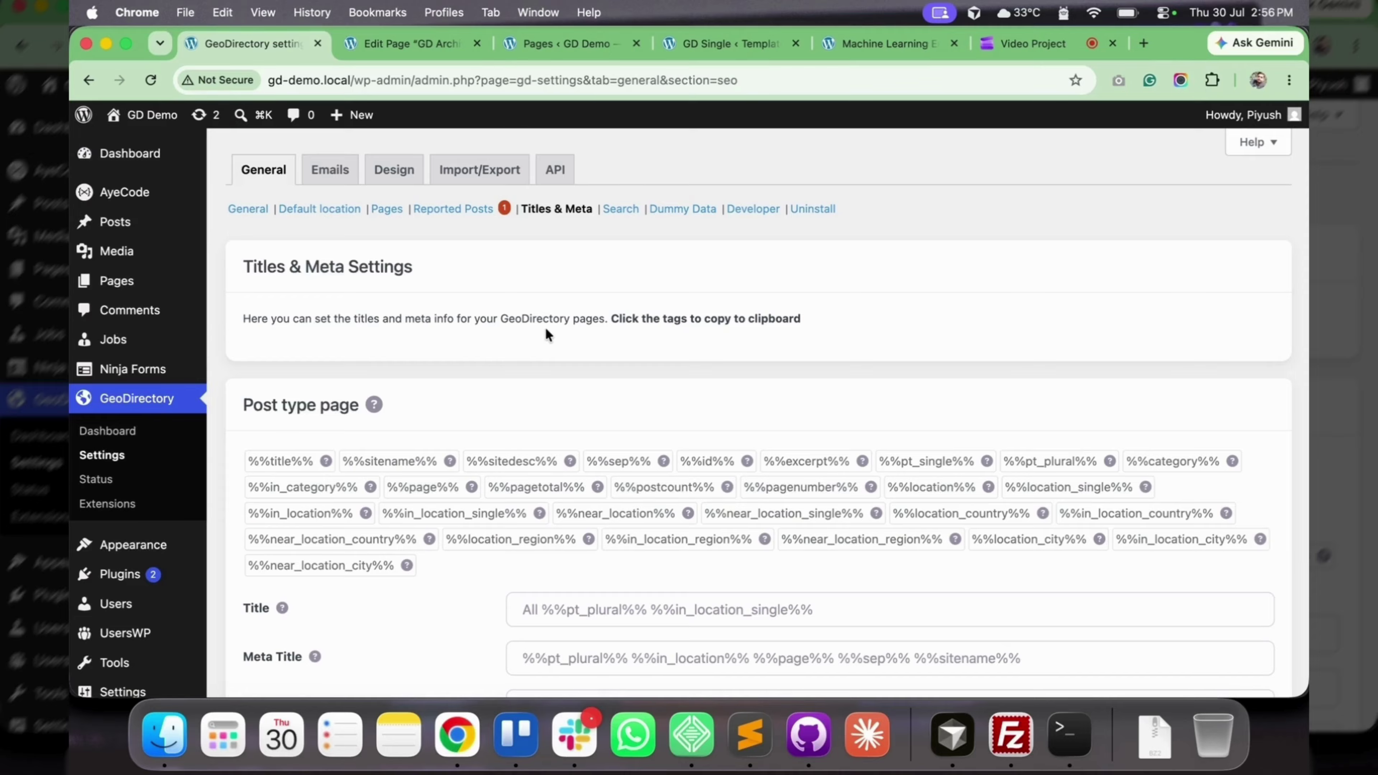
left_click_drag(601, 318, 251, 318)
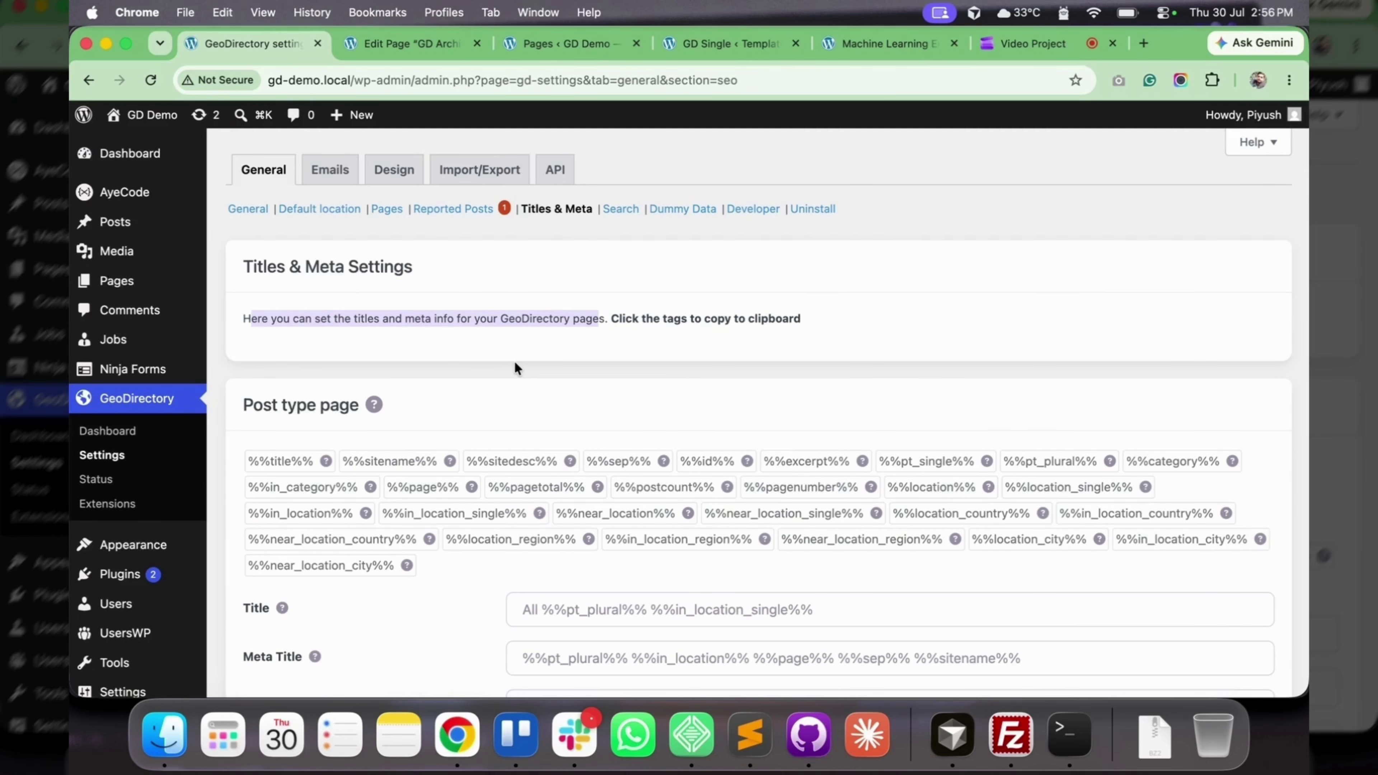
scroll(515, 361, "down", 5)
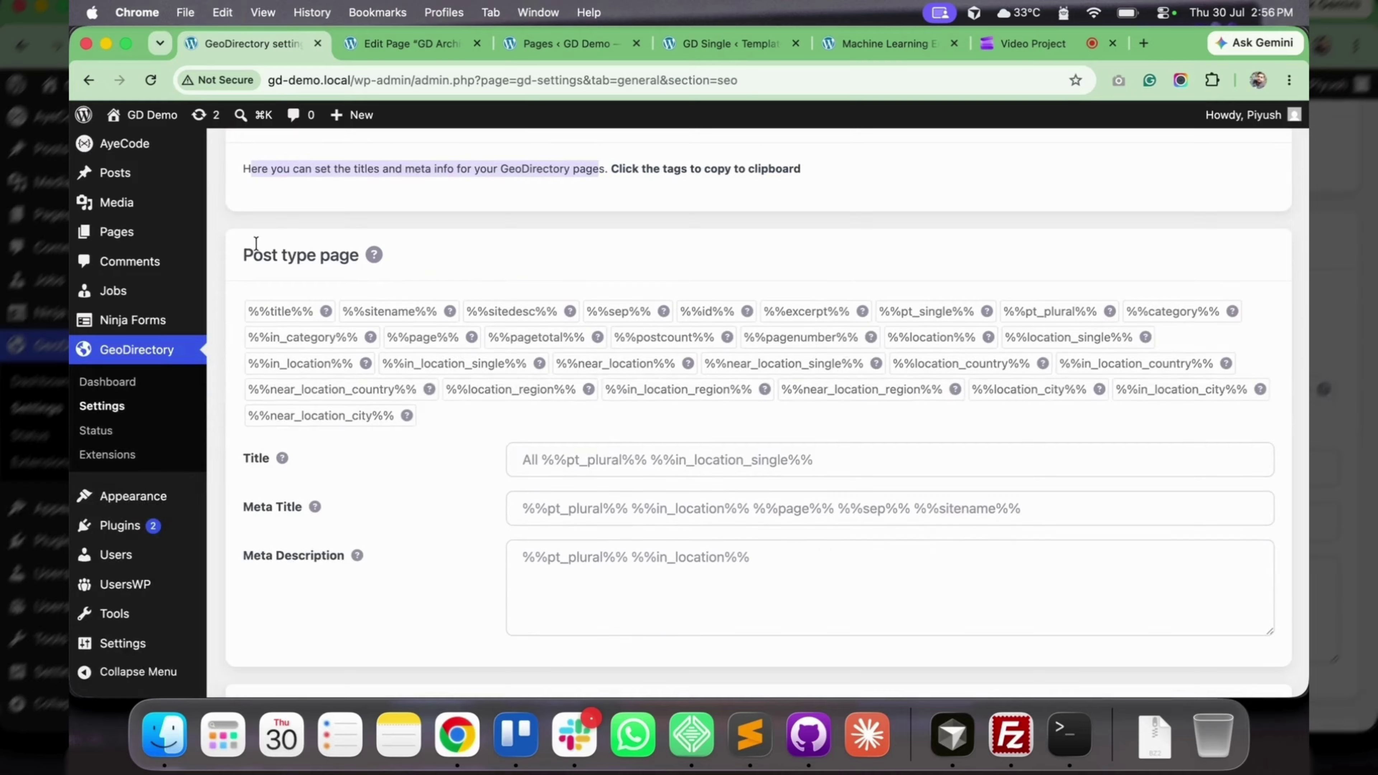
left_click_drag(254, 252, 350, 256)
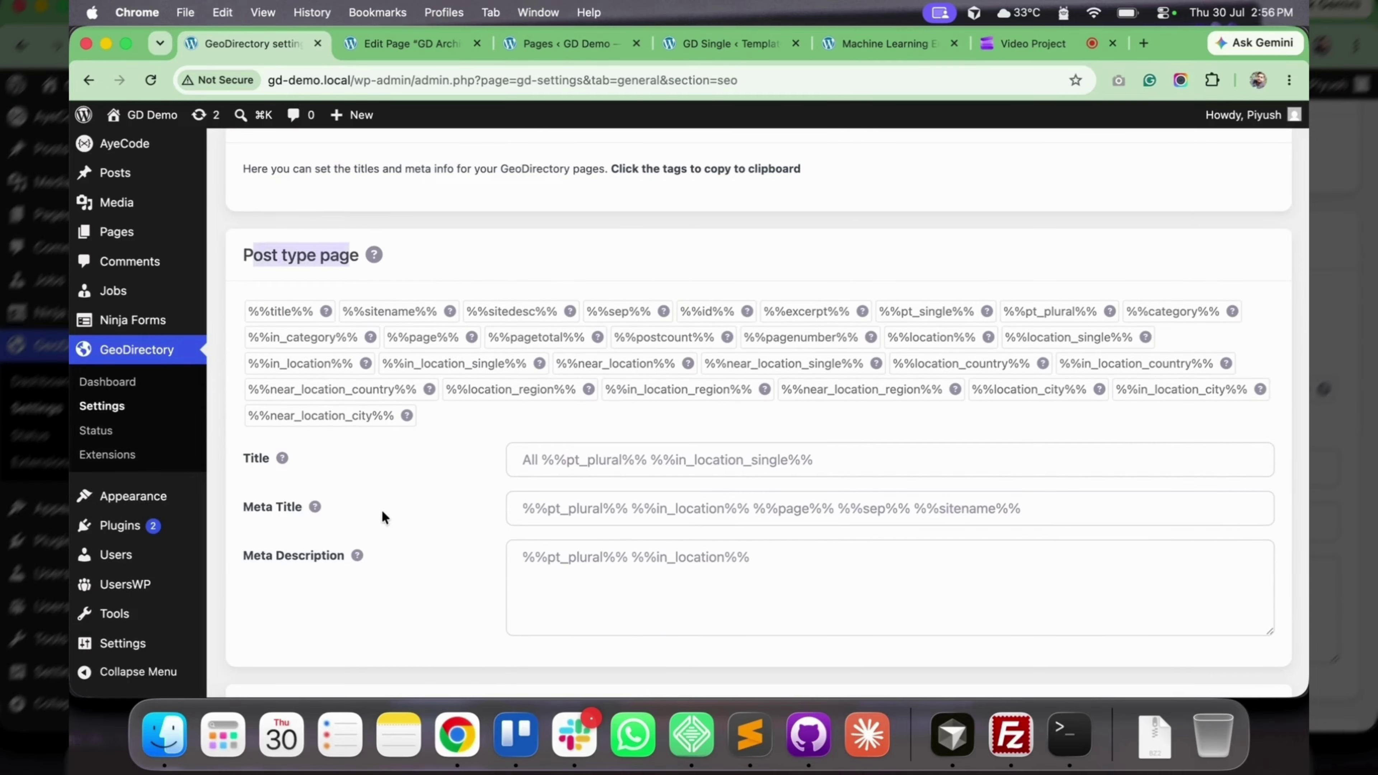
- Inspect the default Meta Description and Title patterns of the Post type page and copy the %%near_location%% tag
left_click(834, 571)
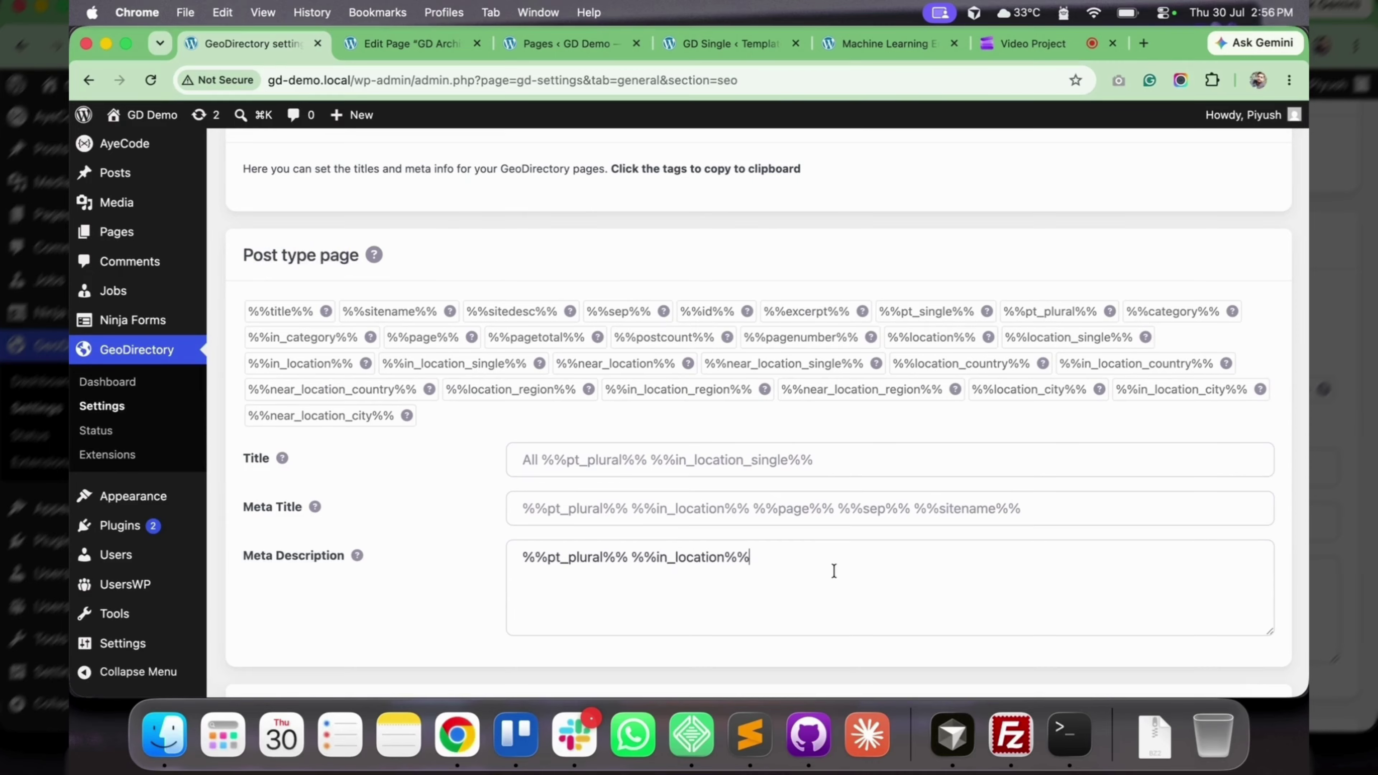
left_click(655, 468)
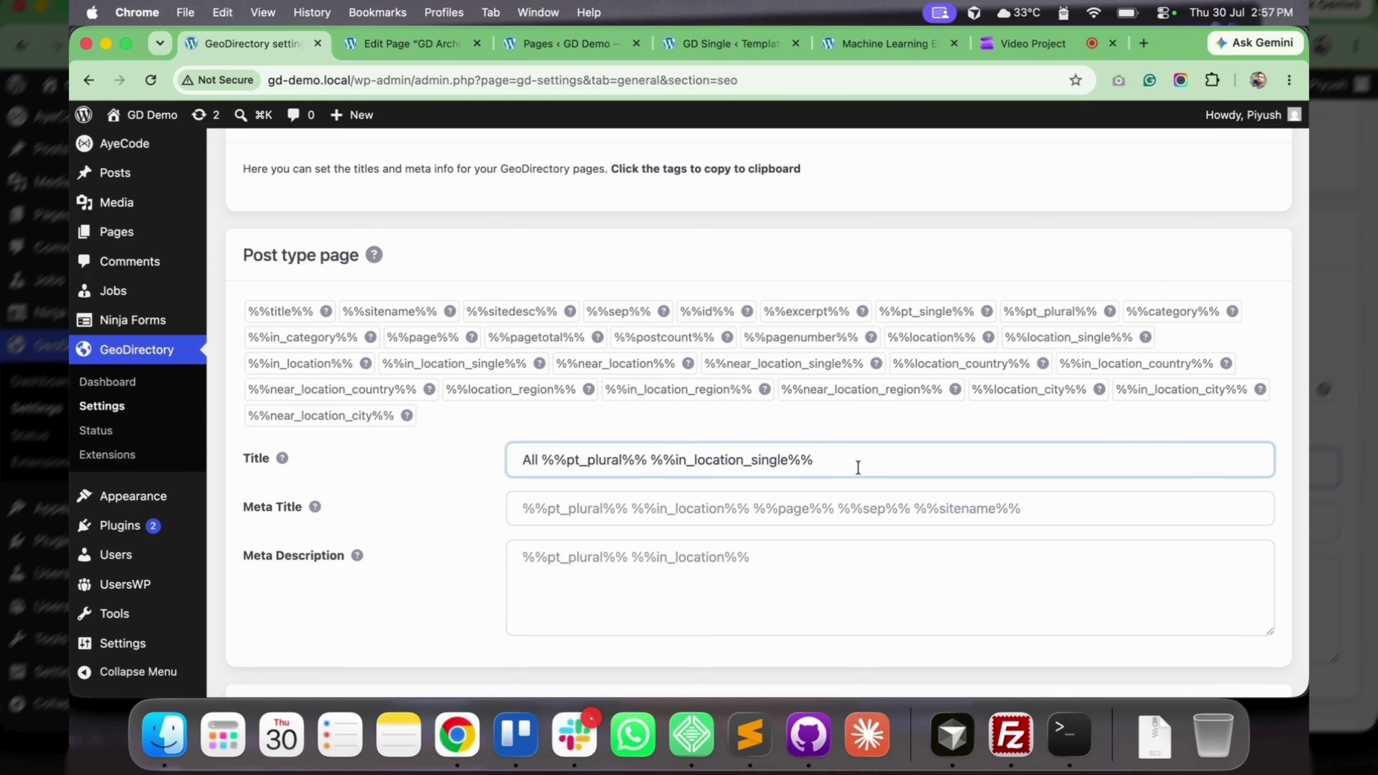
left_click(599, 368)
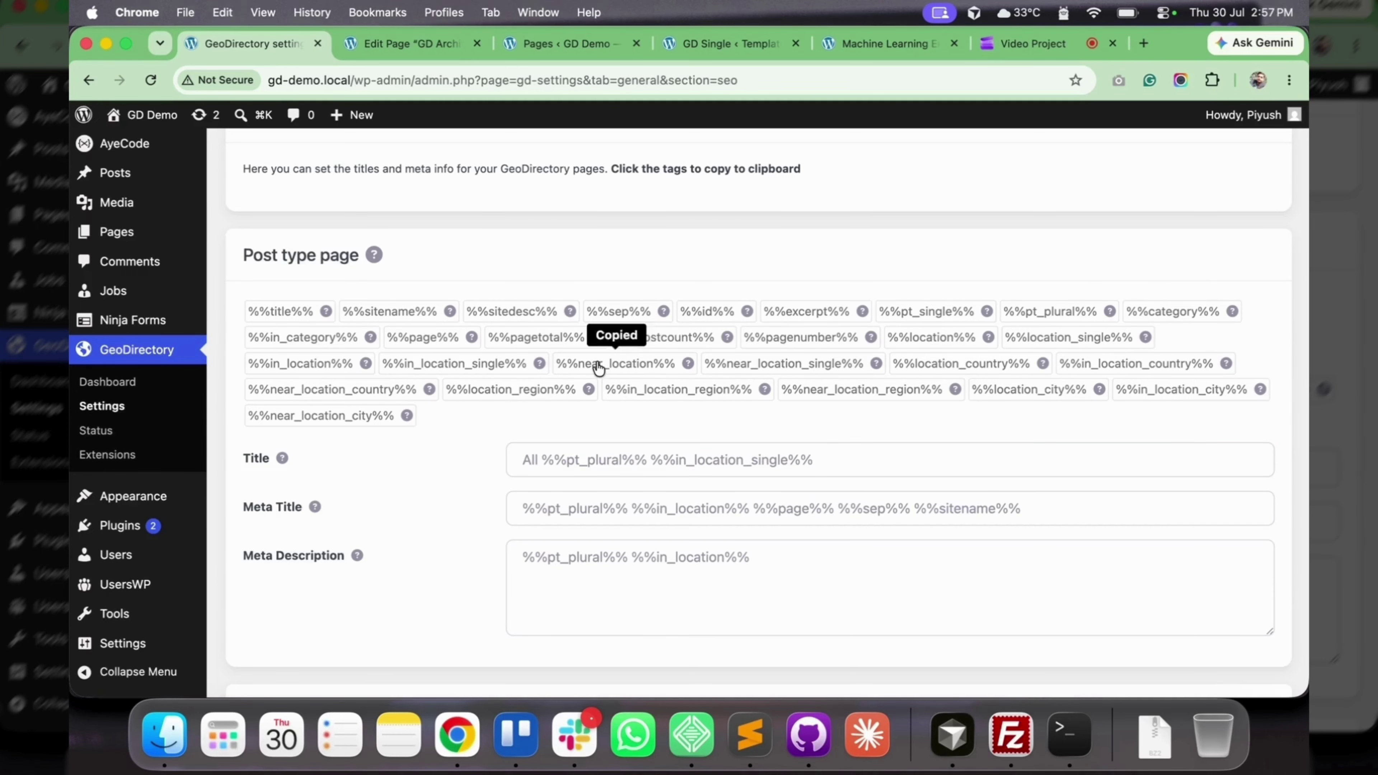
- Append the copied %%near_location%% tag to the Title pattern of the Post type page
left_click(826, 446)
key("super+v")
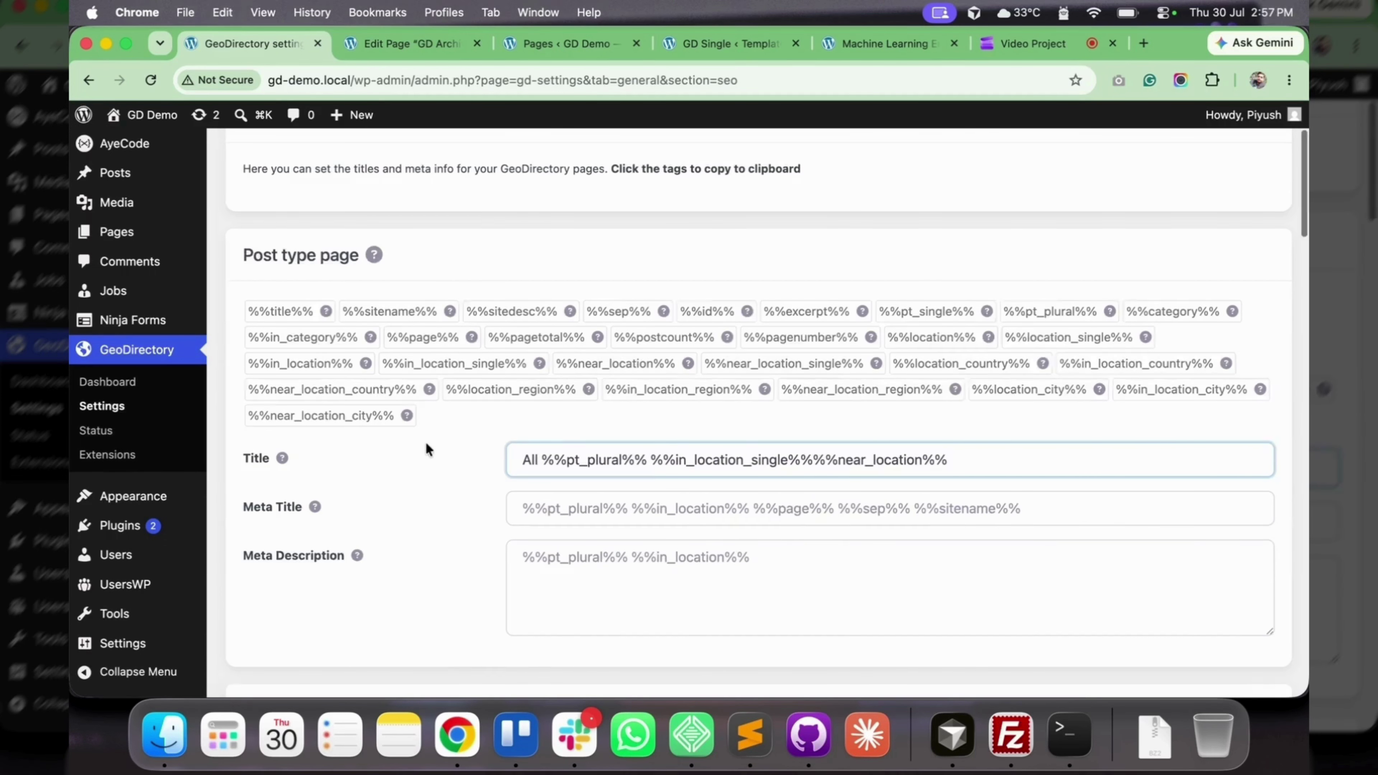
scroll(261, 456, "down", 2)
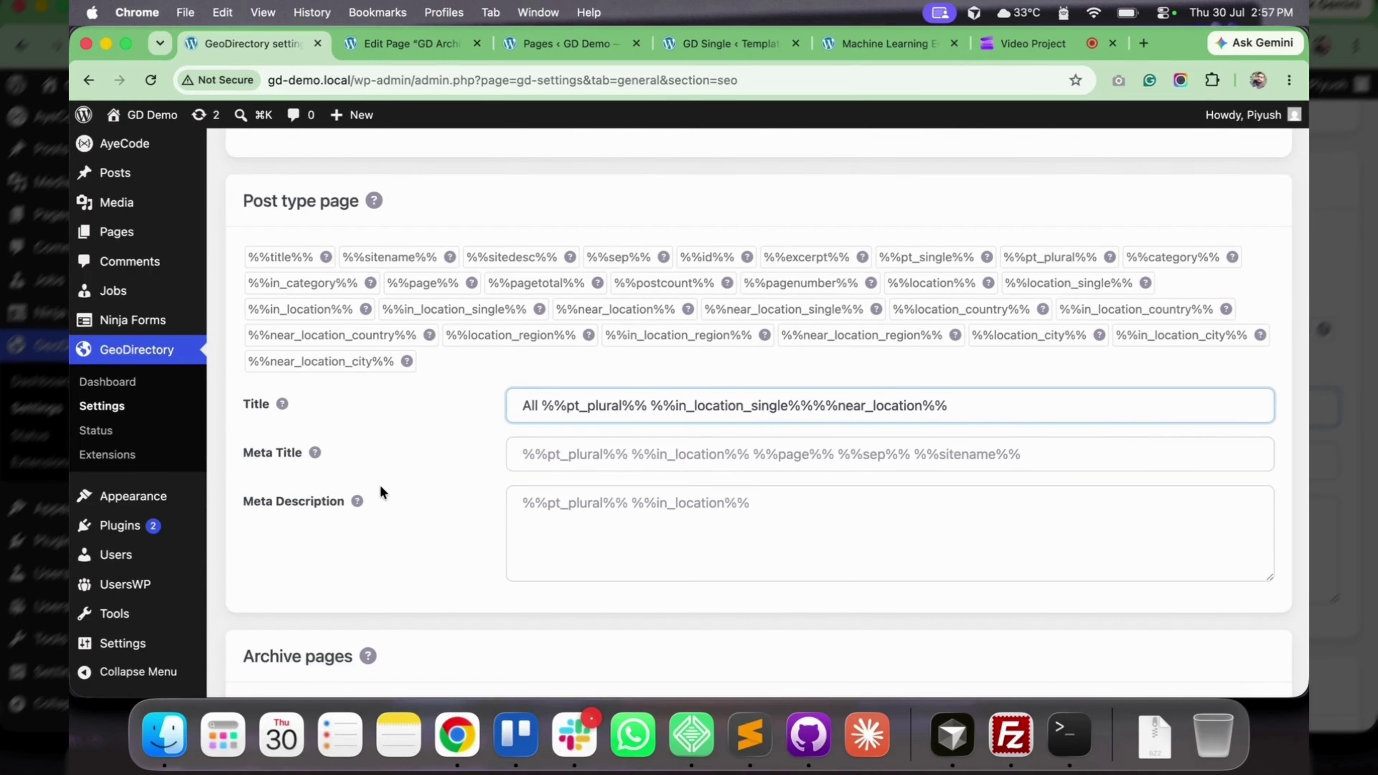
- Examine the category and tag title, meta title and meta description patterns in the Archive pages section
scroll(464, 528, "down", 8)
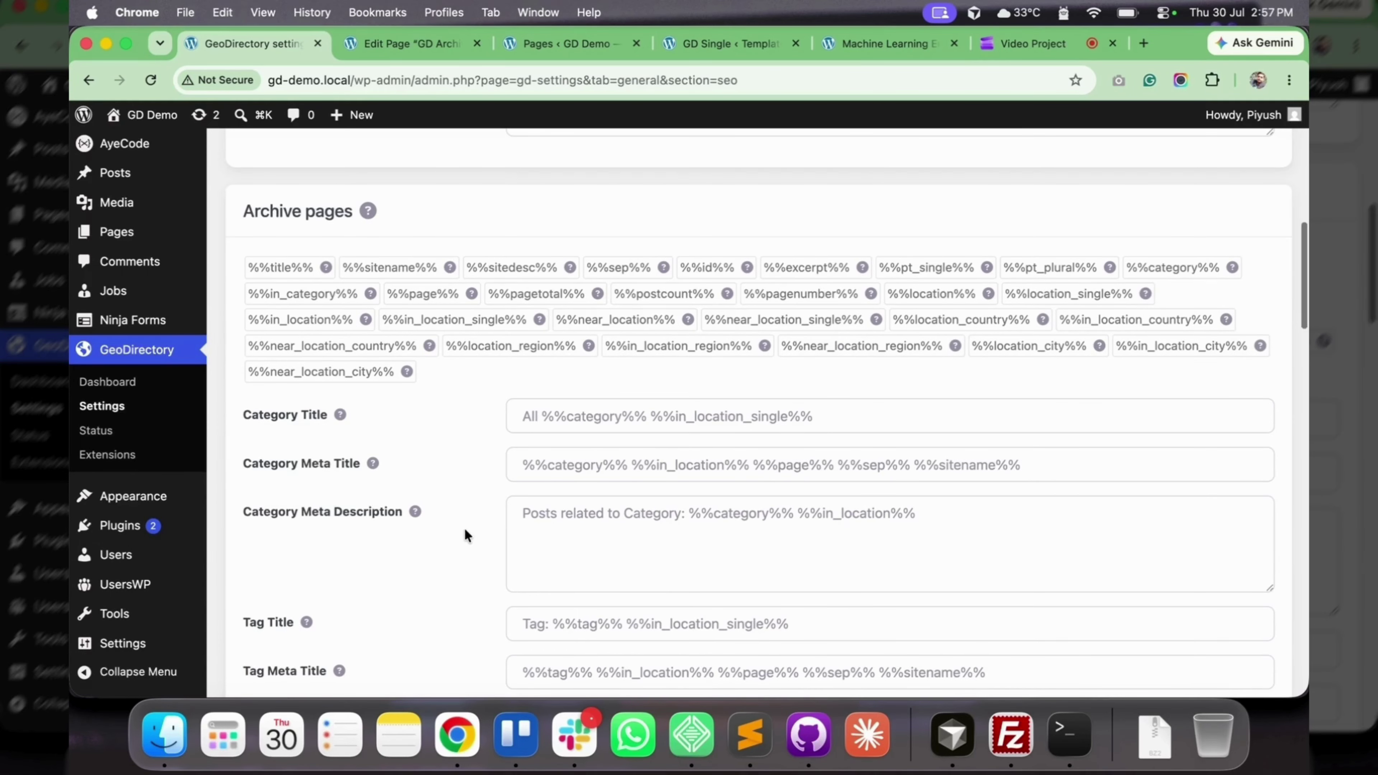
scroll(355, 497, "down", 2)
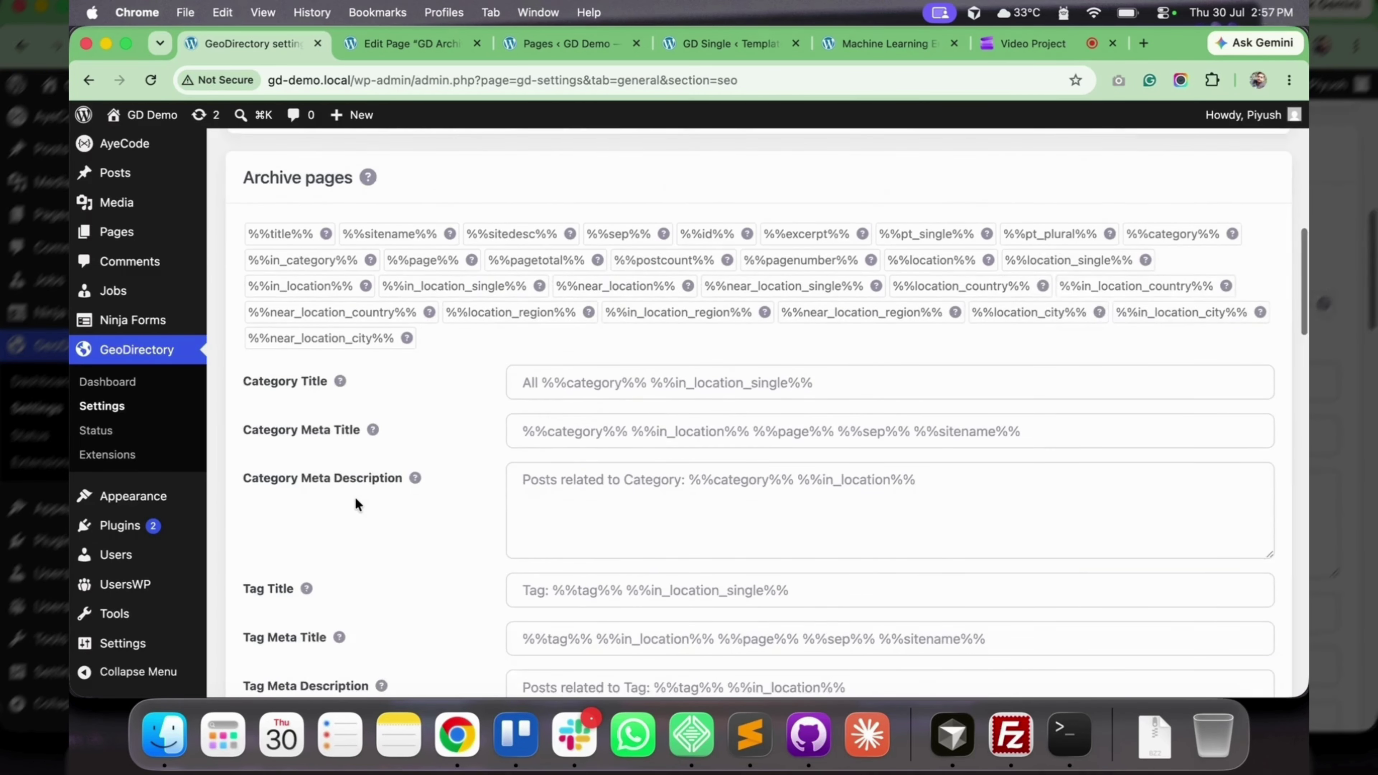
scroll(356, 497, "down", 6)
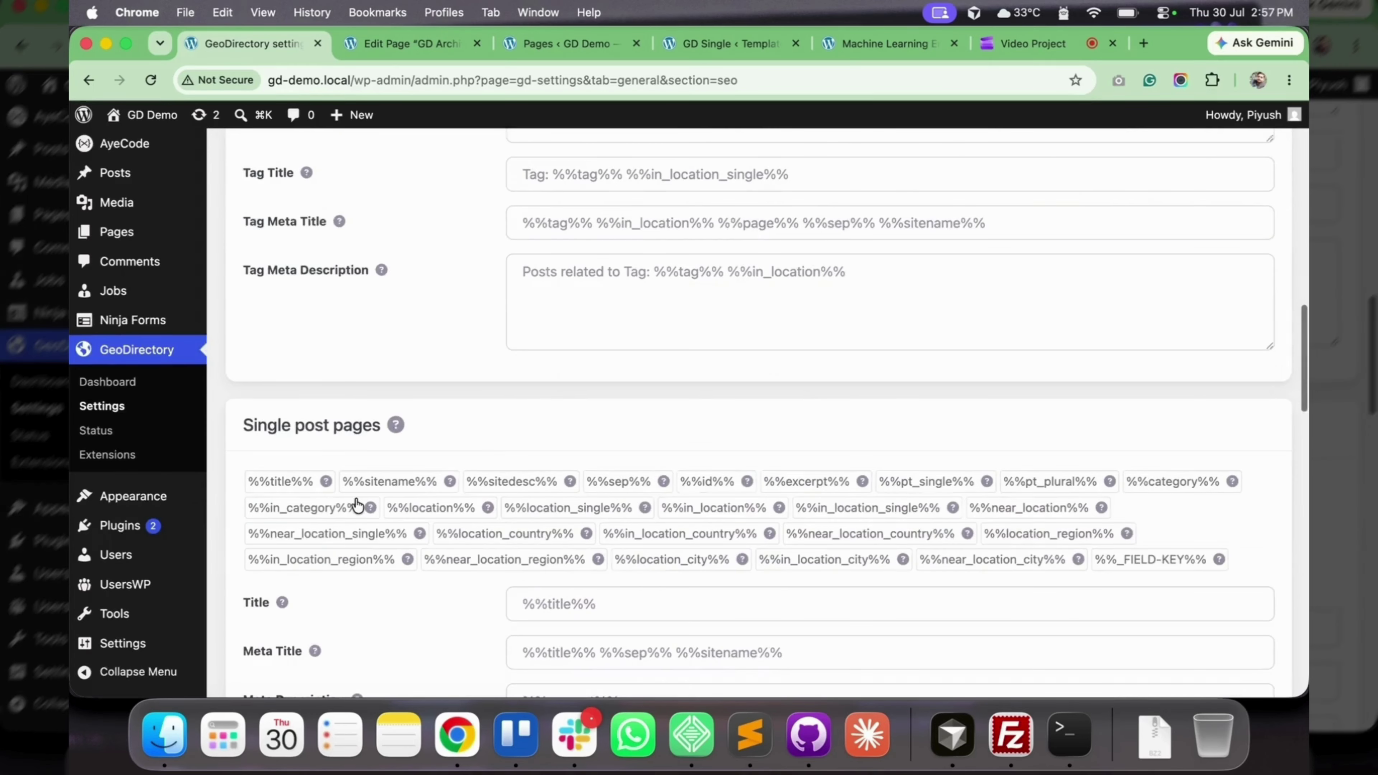
scroll(356, 505, "up", 6)
scroll(357, 505, "up", 1)
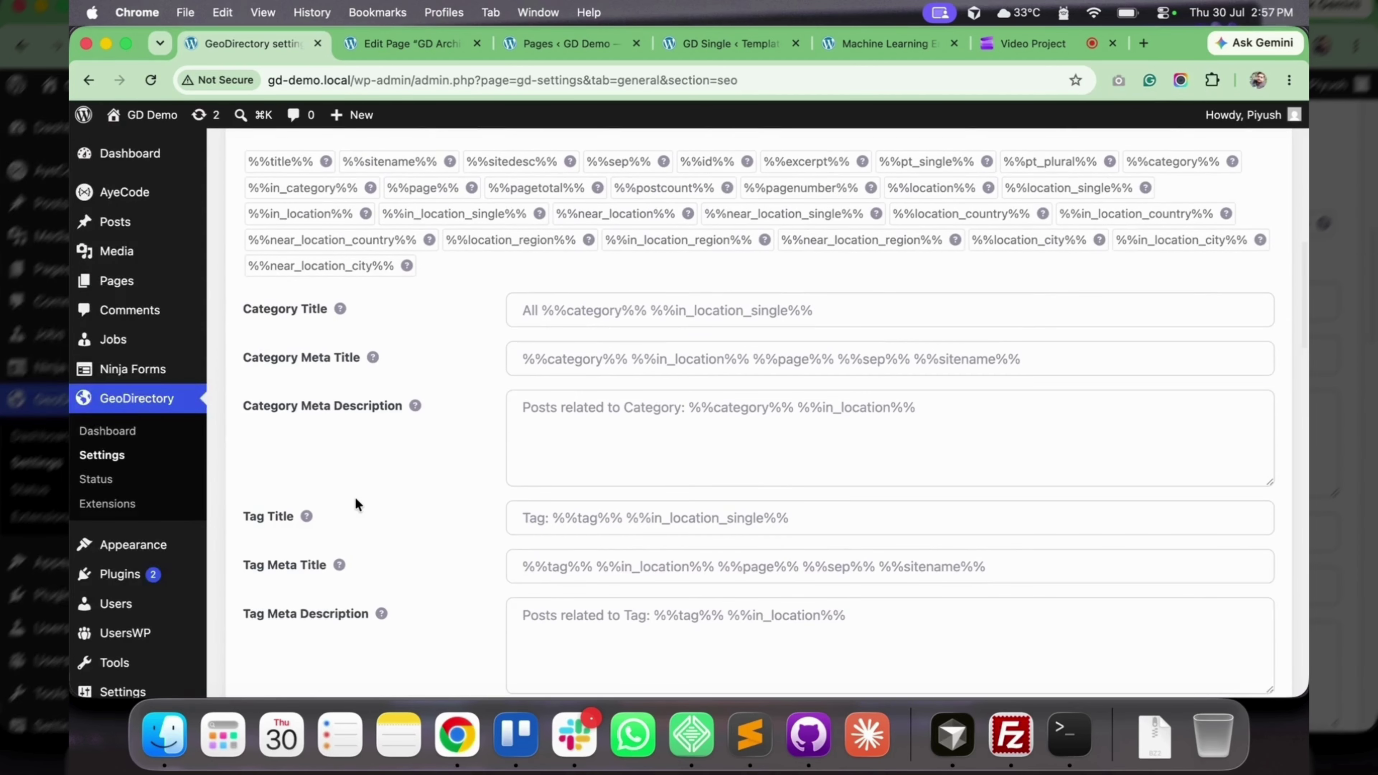
scroll(355, 497, "down", 2)
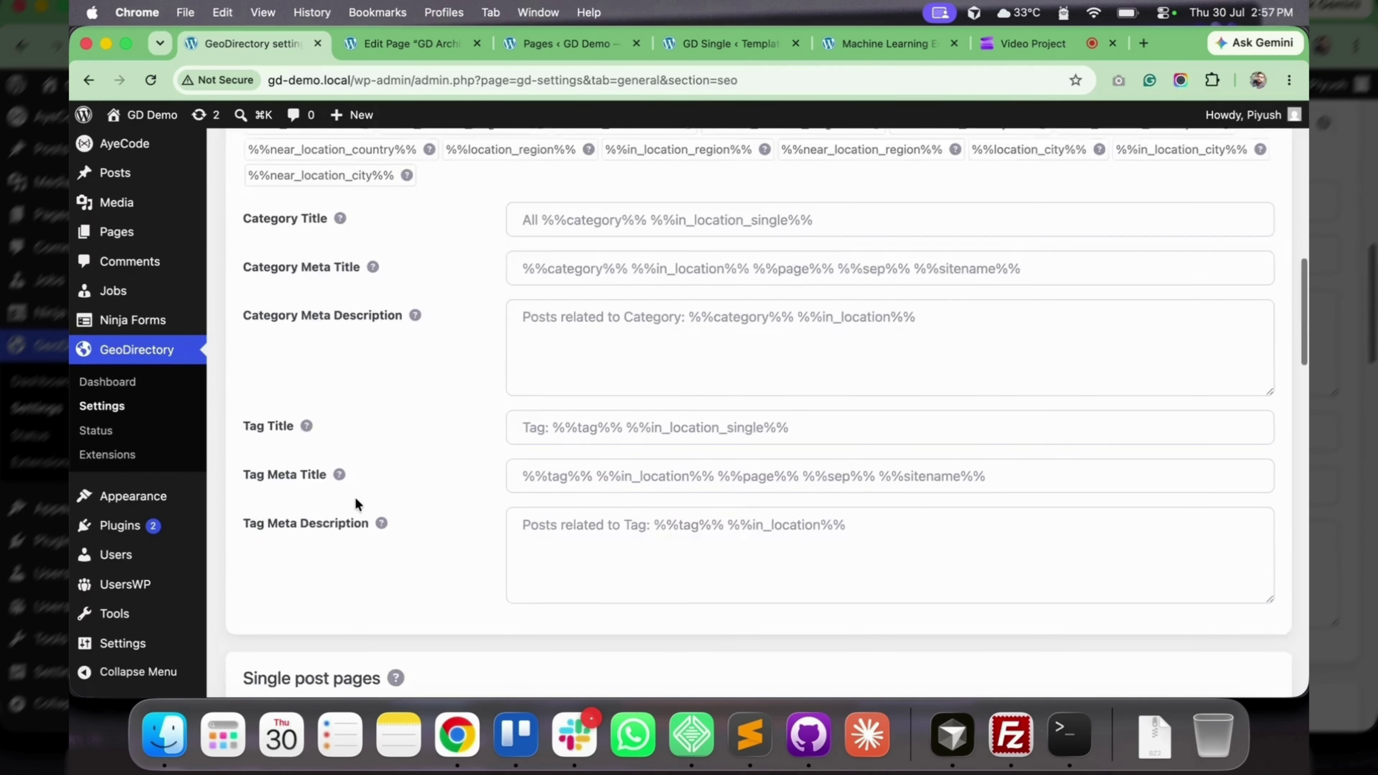
- Inspect the title and meta patterns of the Single post pages and Location page sections, including their Meta Description fields
scroll(357, 499, "down", 6)
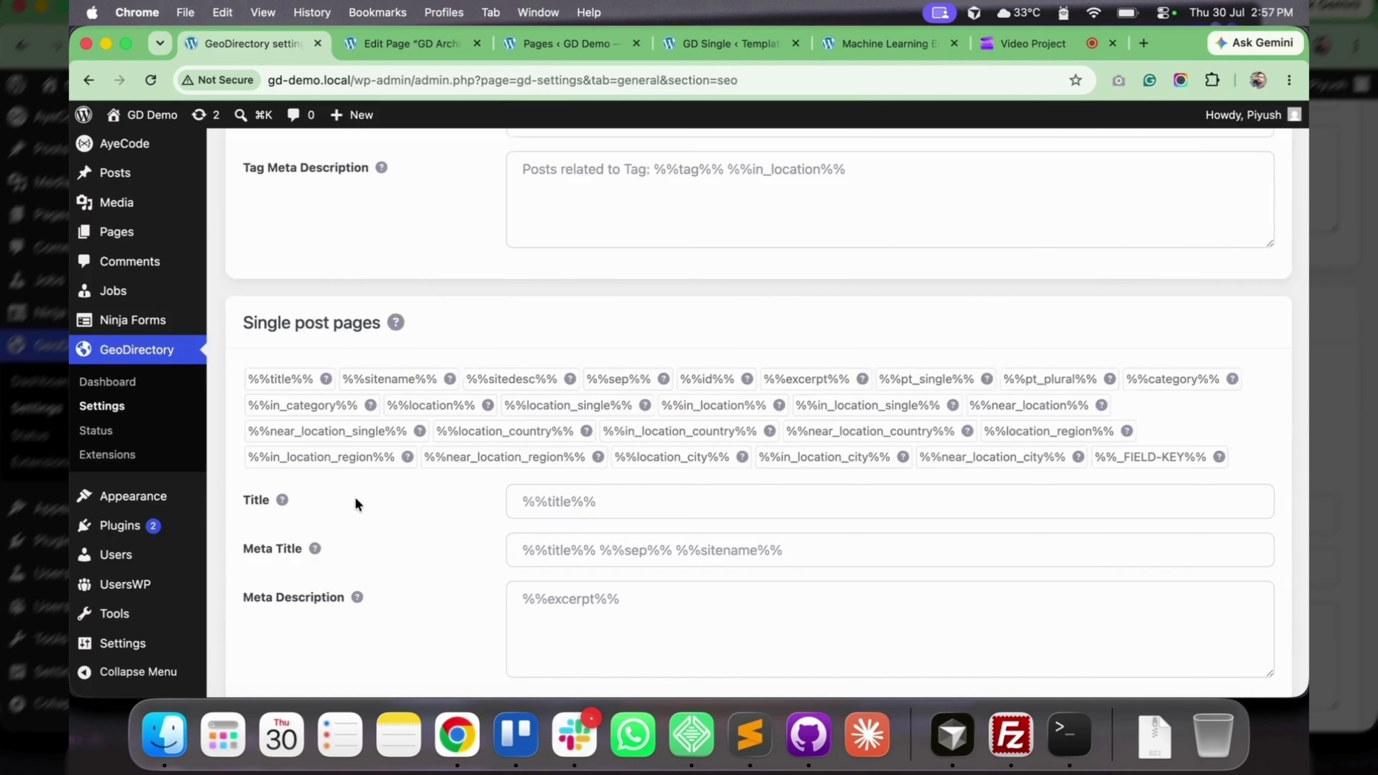
scroll(357, 499, "down", 2)
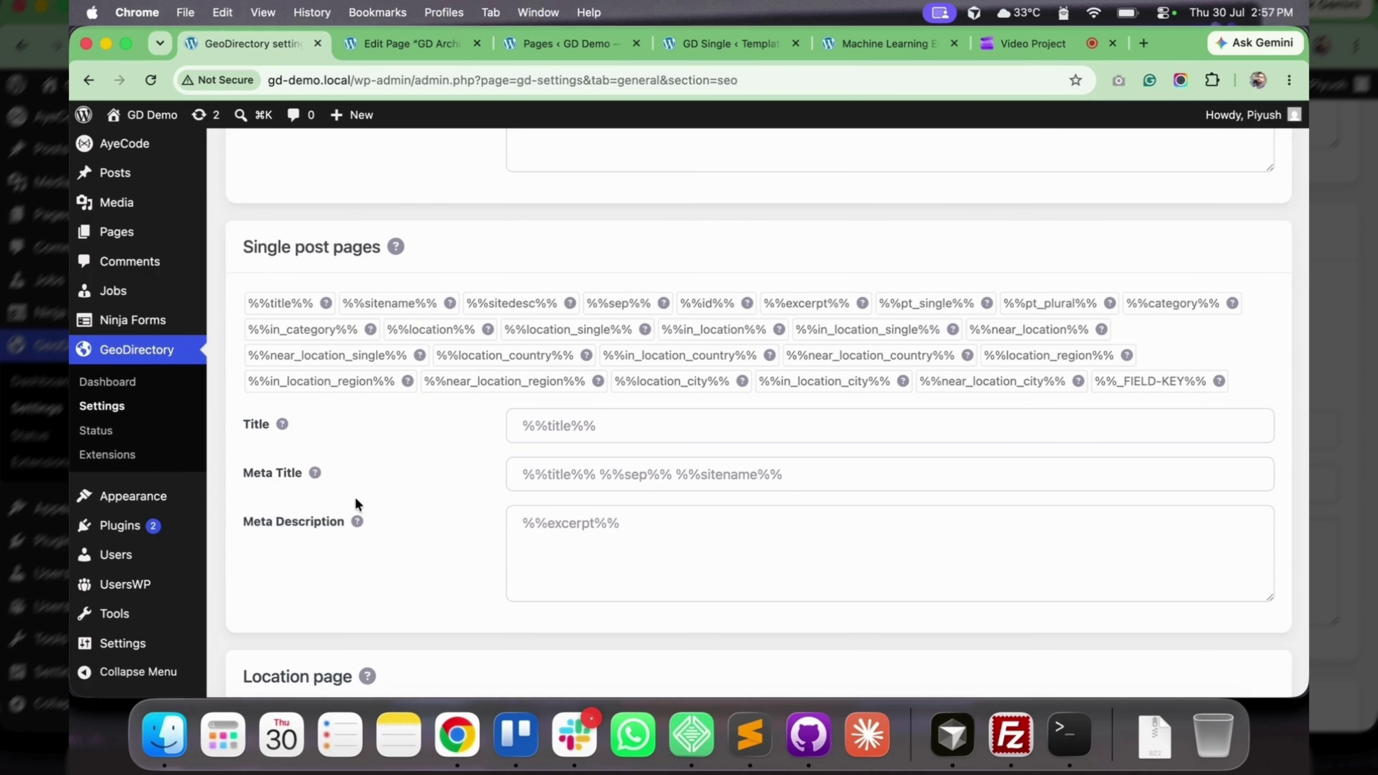
left_click(636, 544)
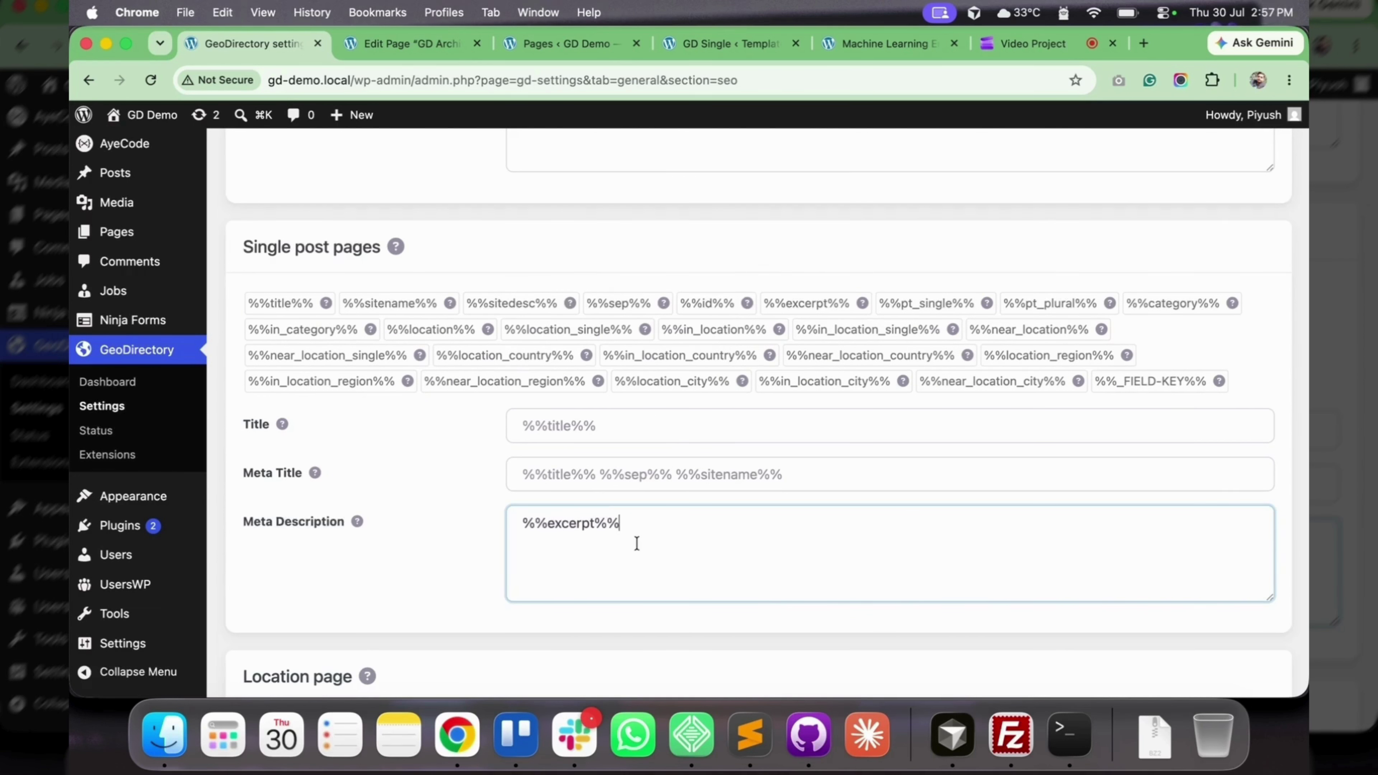
mouse_move(665, 302)
scroll(438, 391, "down", 4)
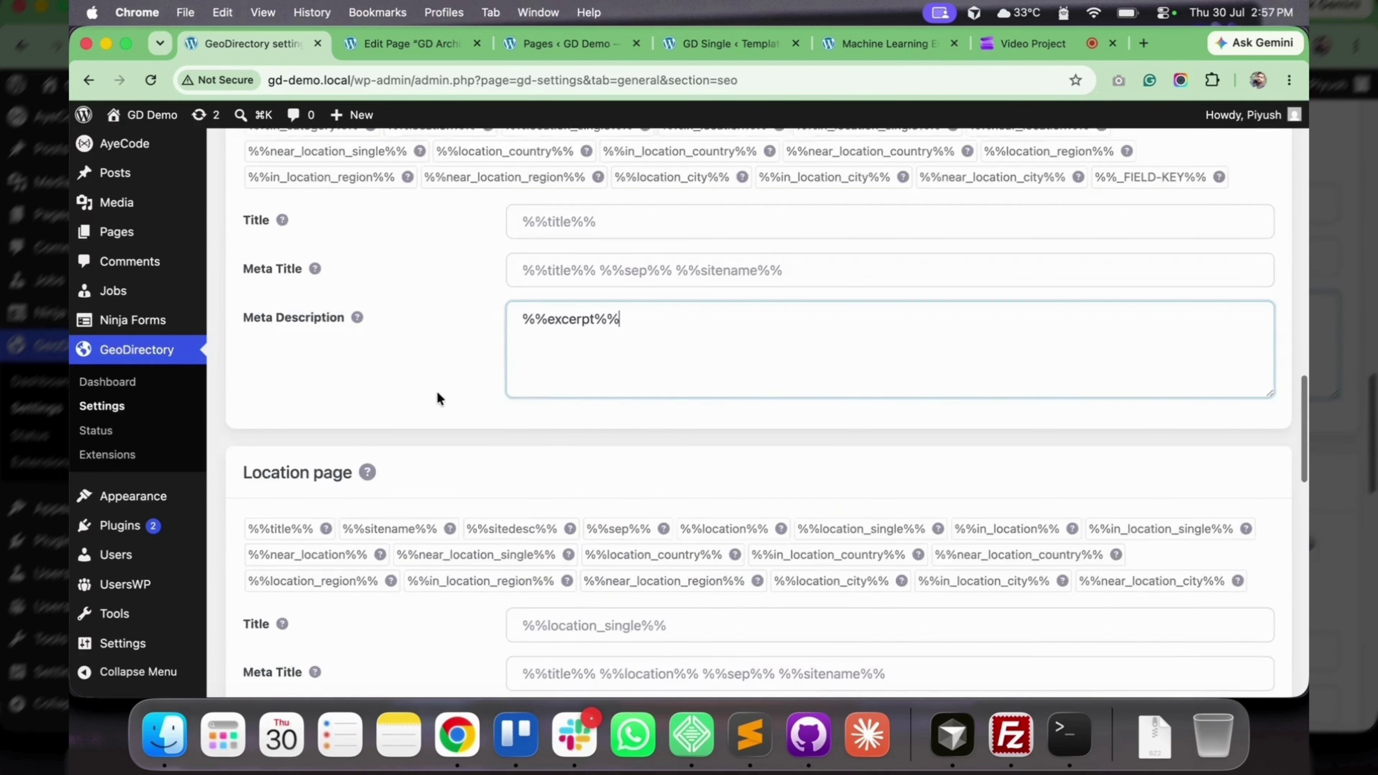
scroll(438, 391, "down", 3)
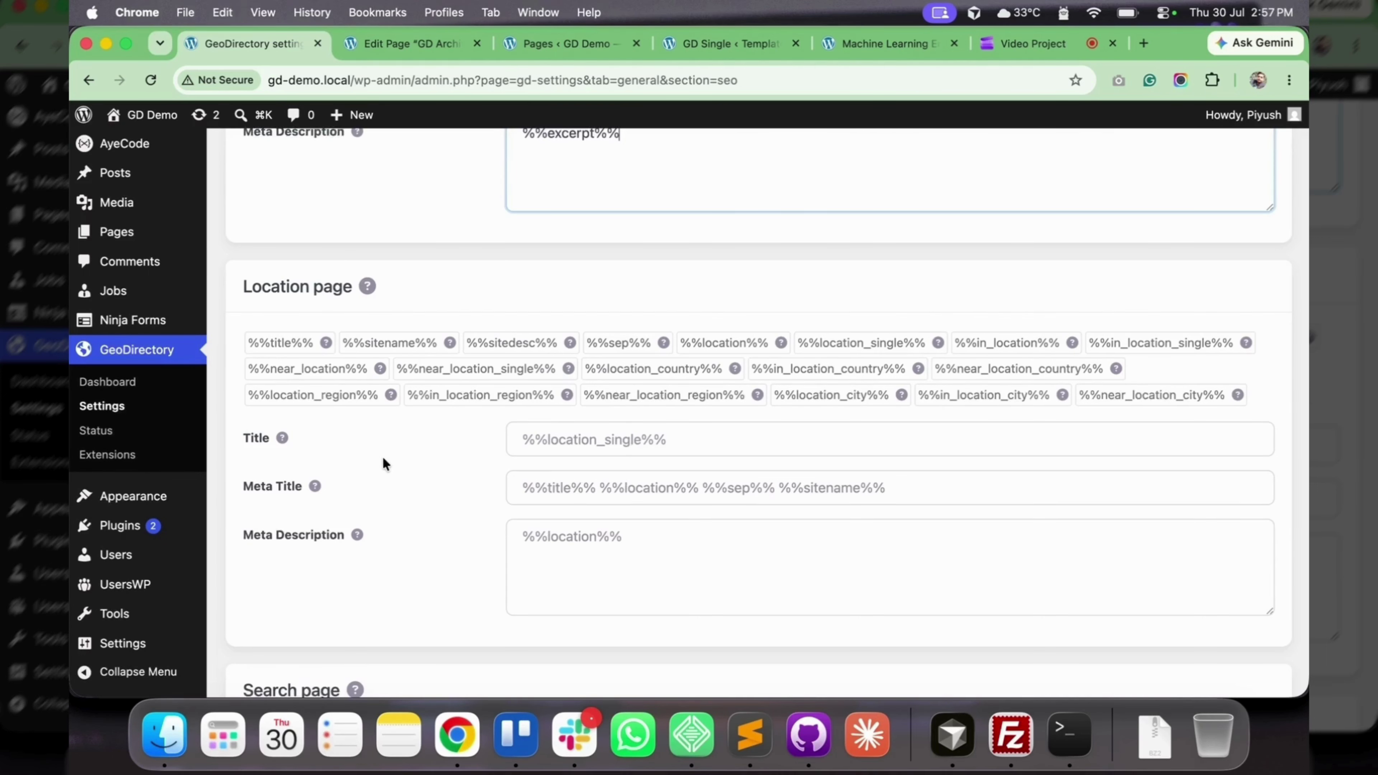
left_click(649, 531)
left_click(570, 461)
- Inspect the Search page title and meta patterns and the Add Title and Edit Title patterns of the Add listing page
scroll(570, 459, "down", 5)
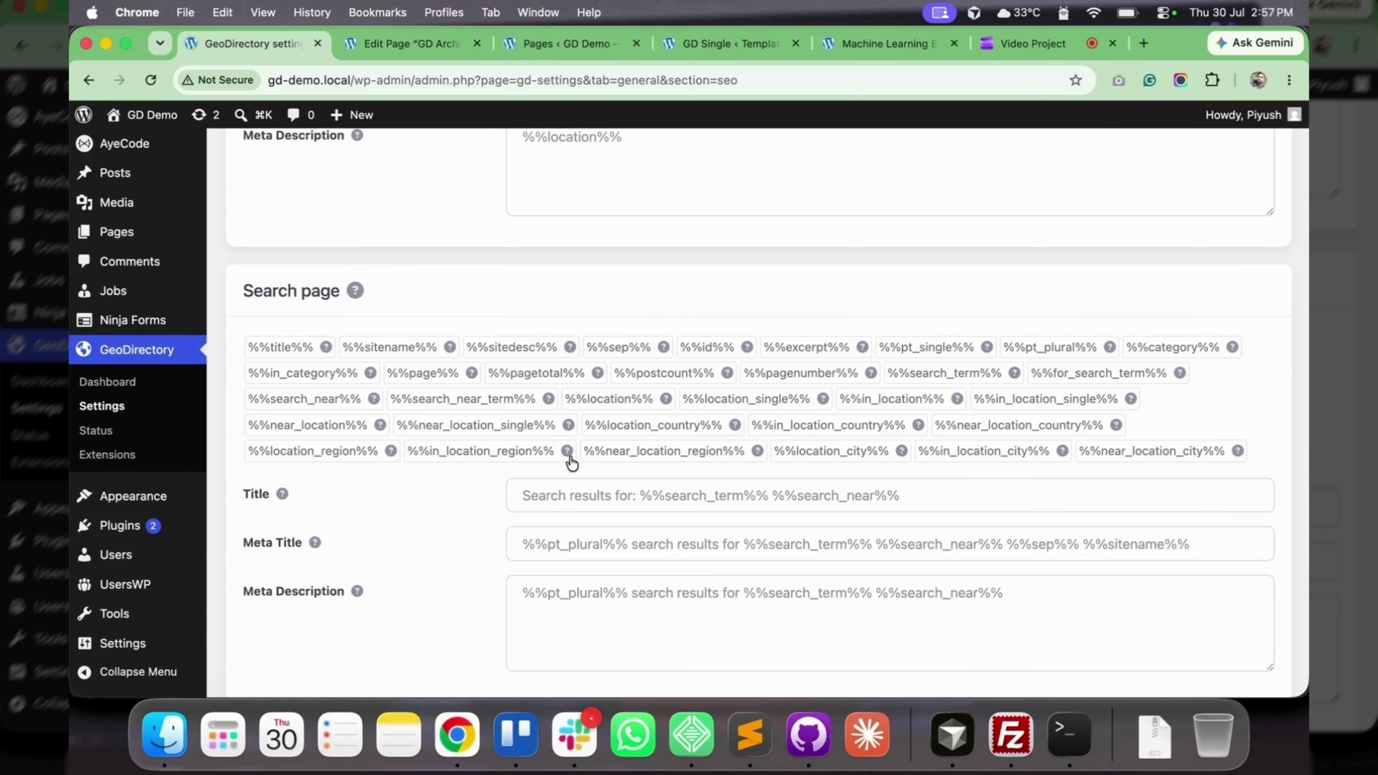
left_click(935, 496)
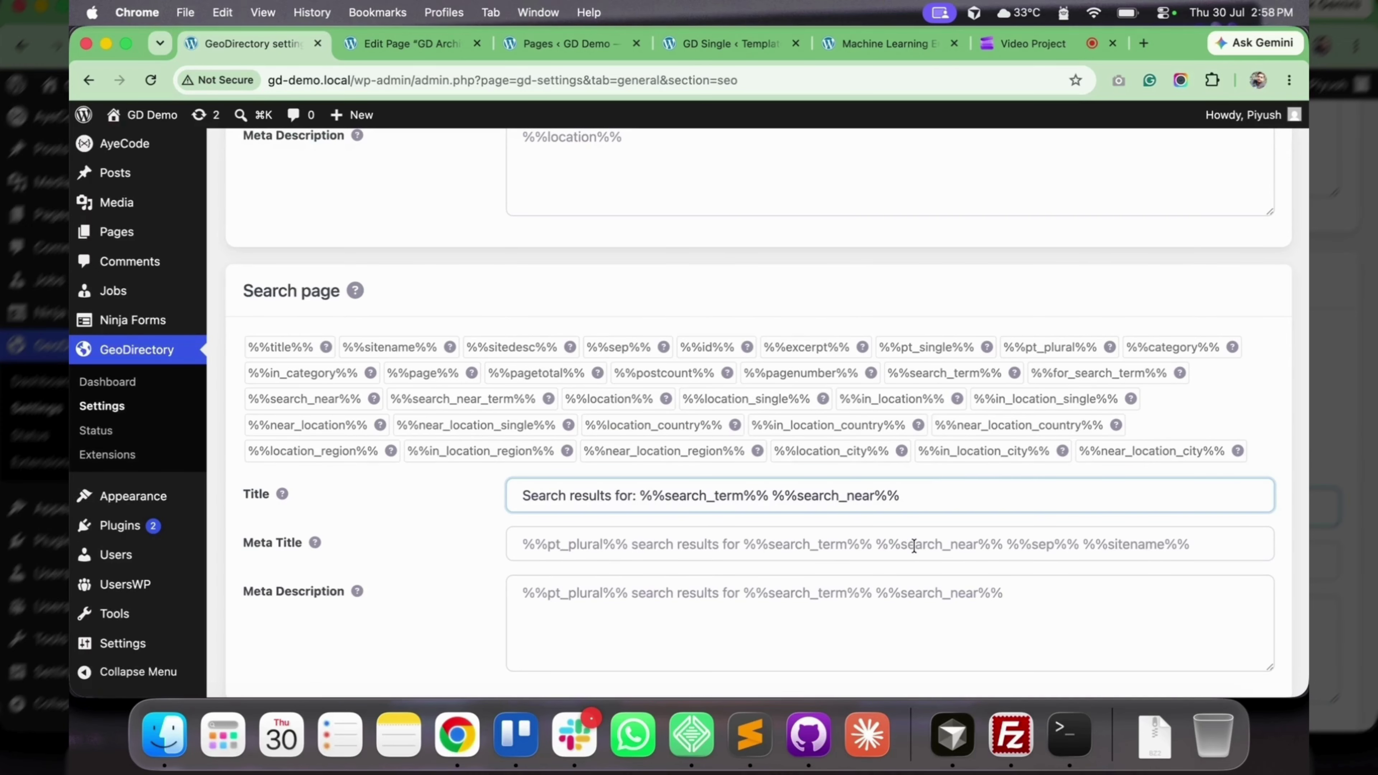
scroll(911, 551, "down", 2)
left_click(834, 501)
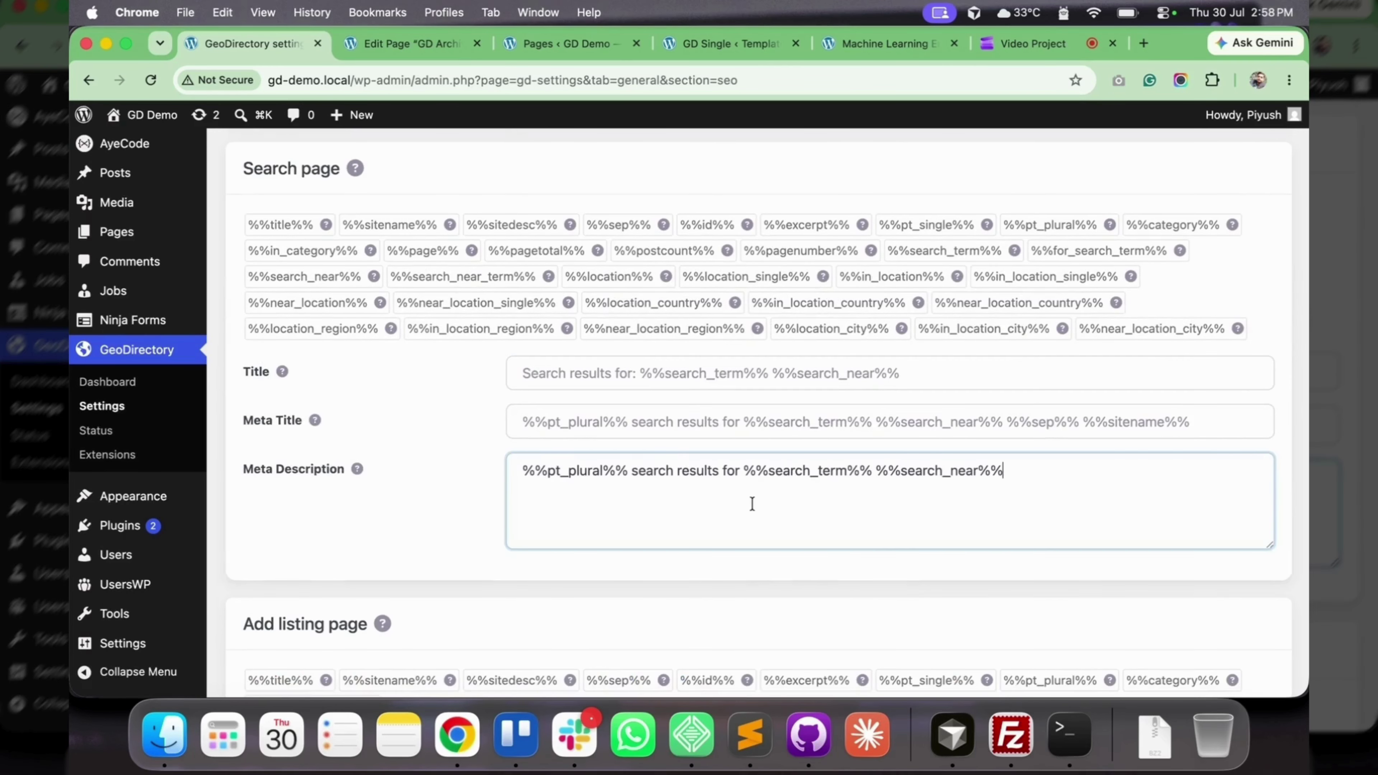
scroll(752, 504, "down", 6)
left_click(695, 409)
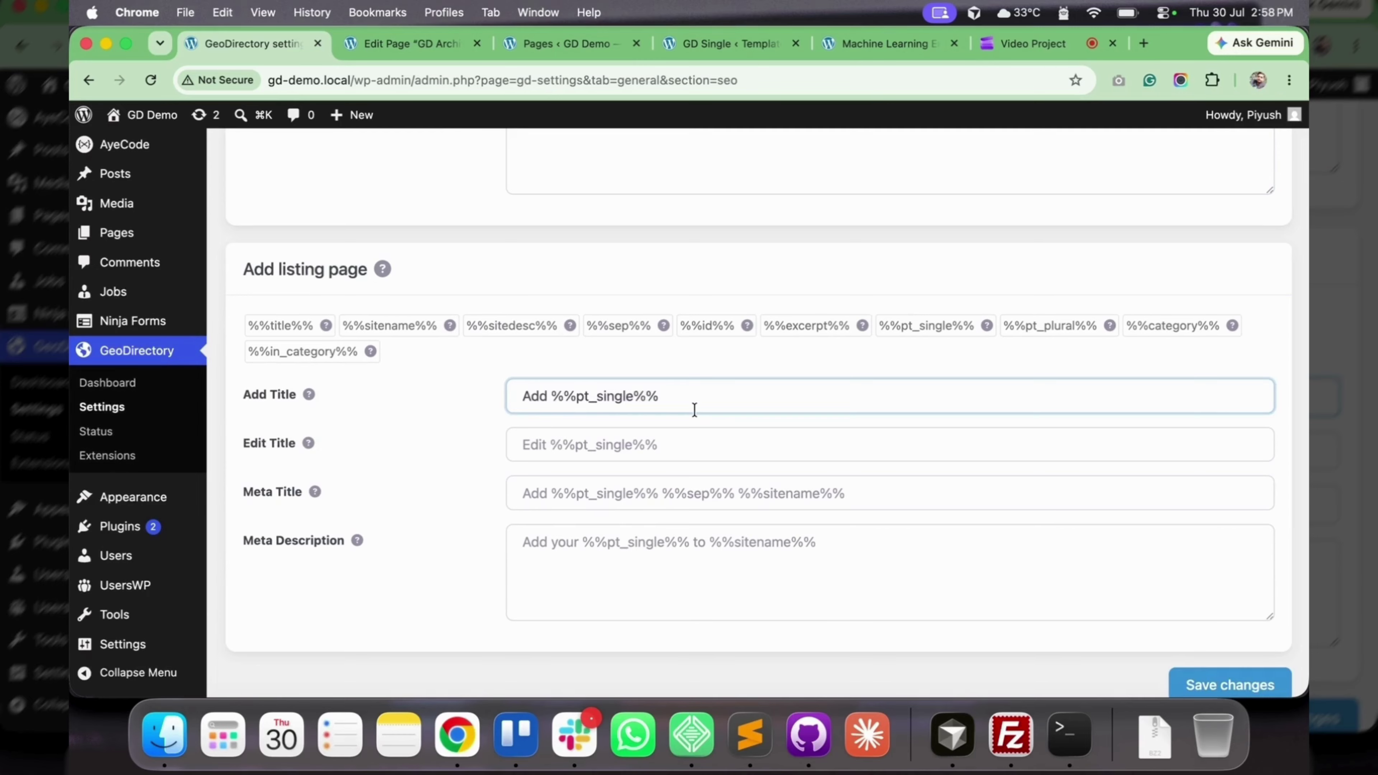
left_click(702, 442)
- Open GeoDirectory's general Search settings and show the advanced options
scroll(703, 441, "up", 10)
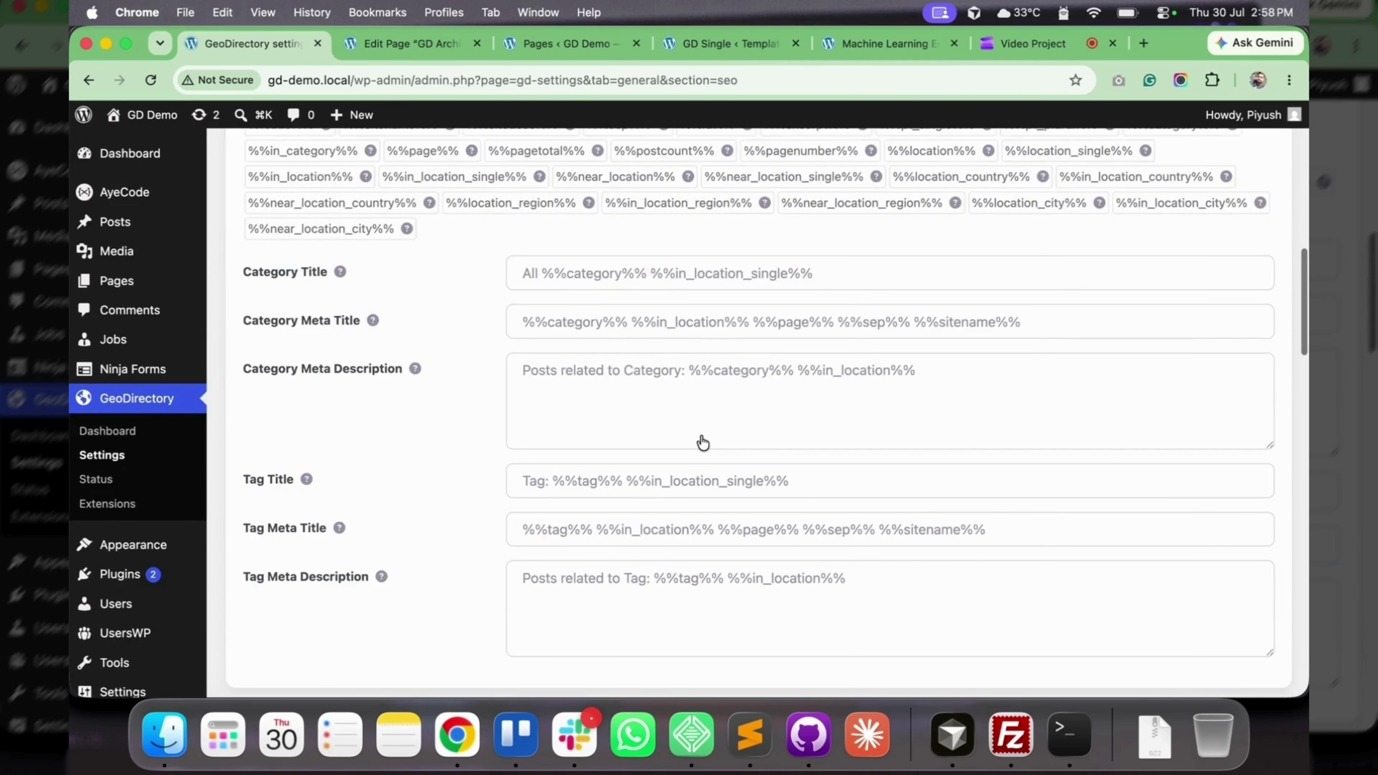
scroll(701, 441, "up", 6)
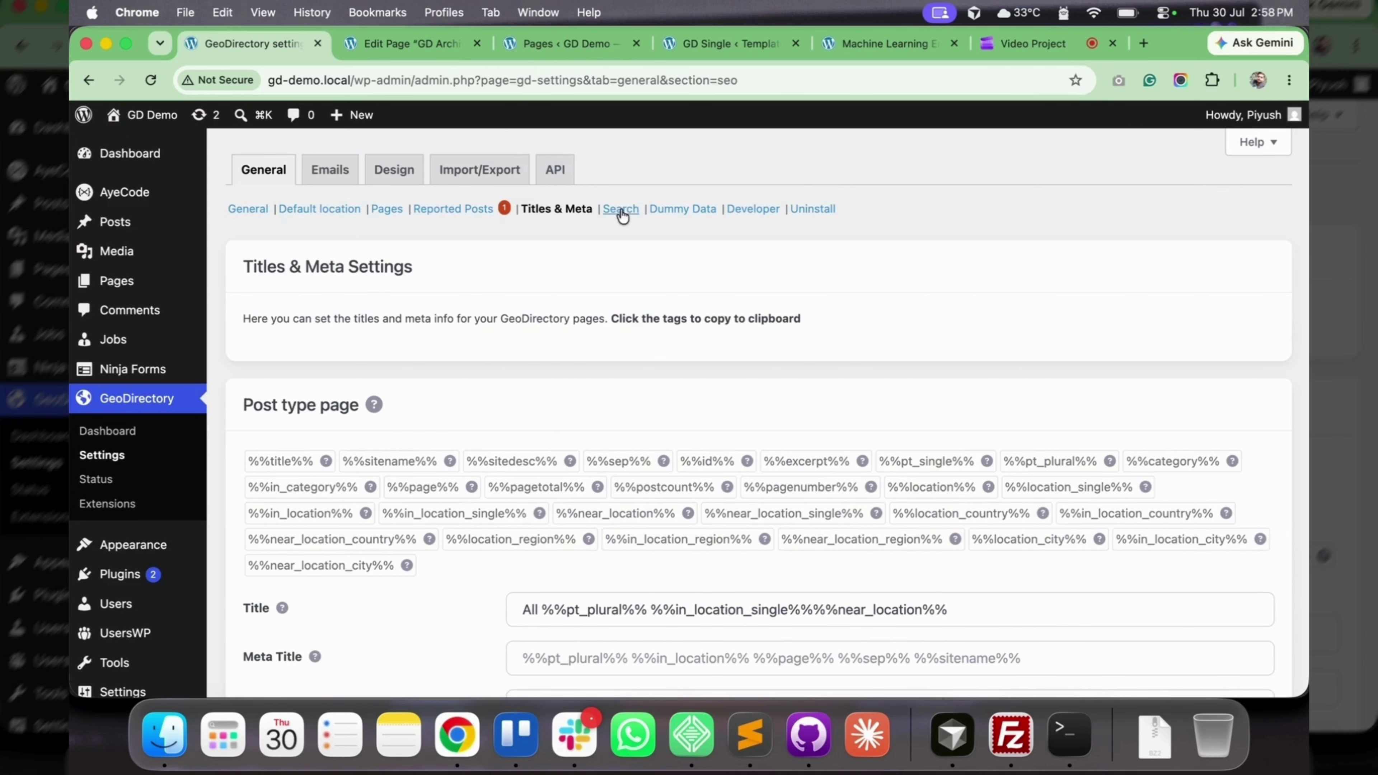
left_click(621, 210)
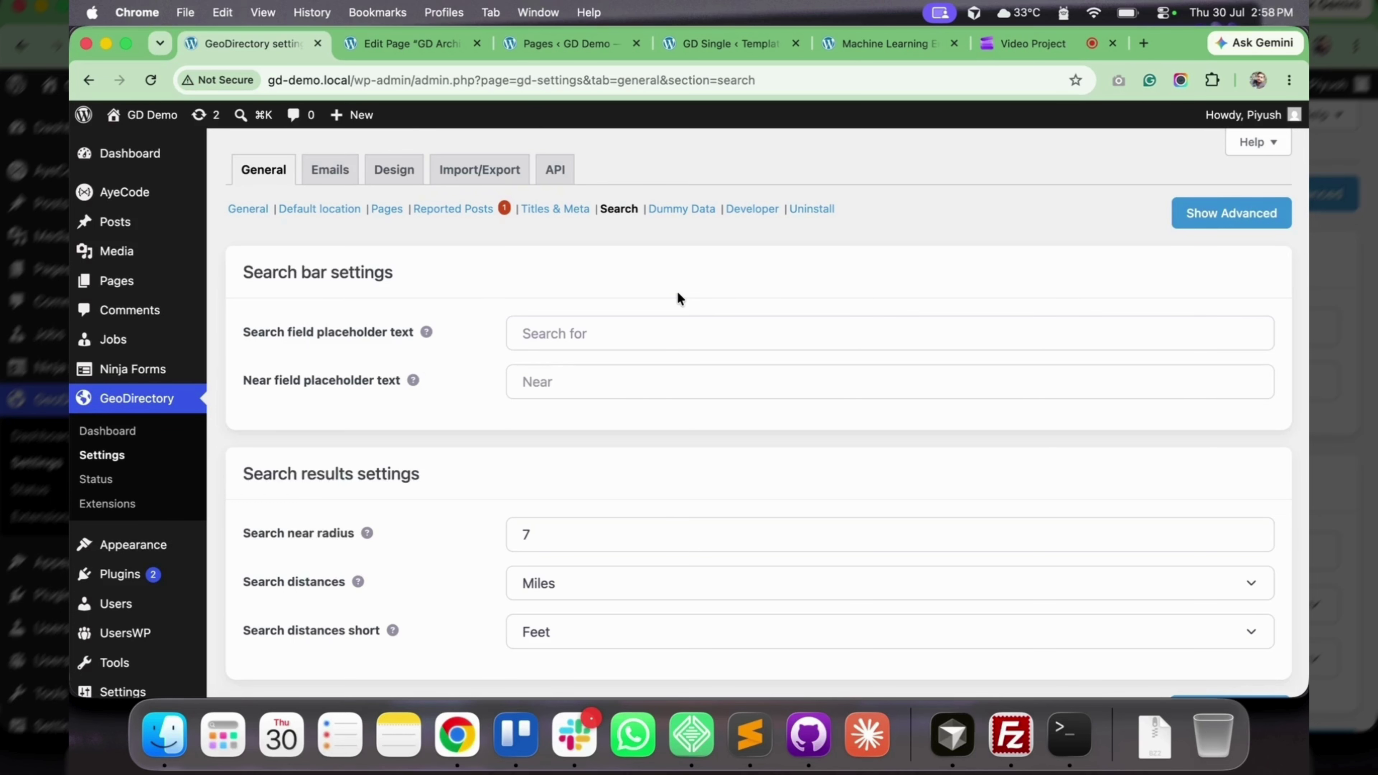
scroll(677, 298, "down", 1)
left_click(1158, 182)
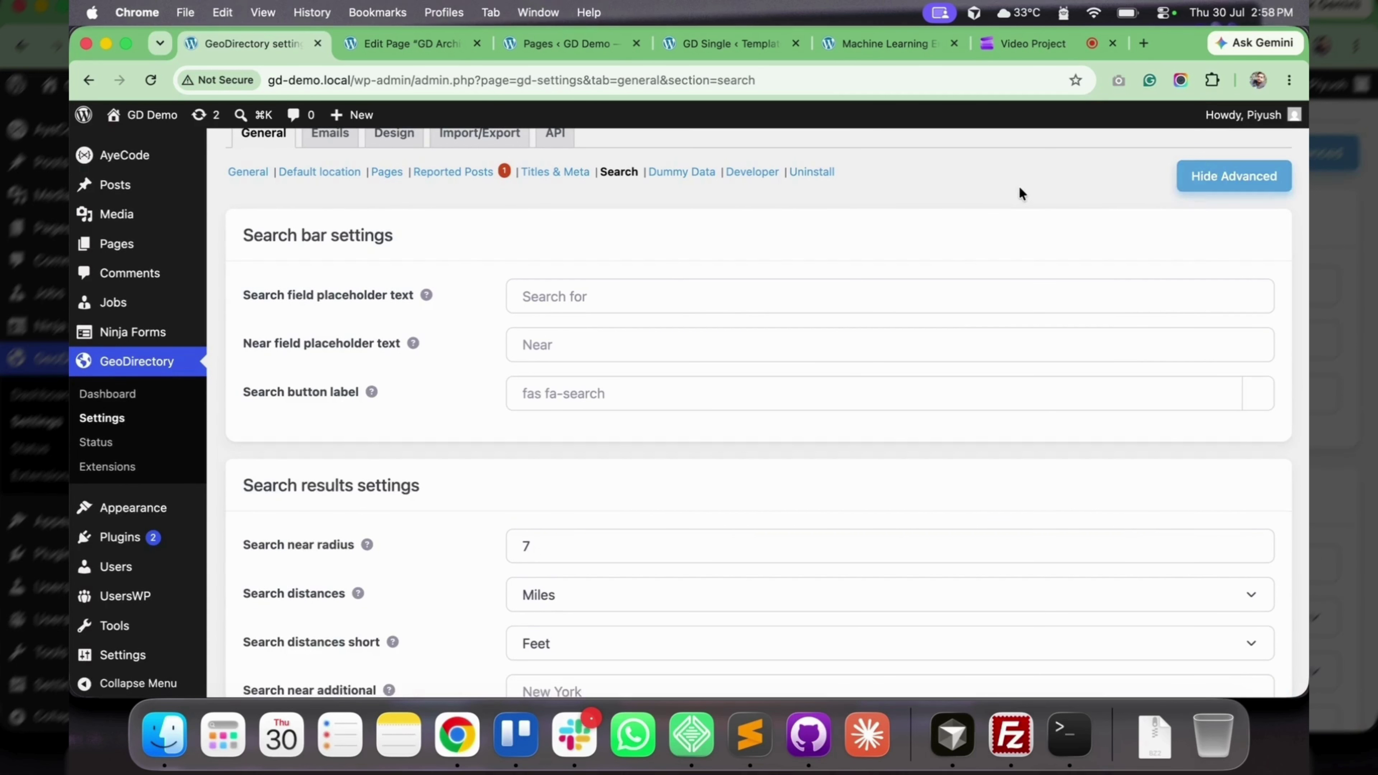
- Examine the advanced Search settings and bring up the Search field placeholder text for editing
scroll(804, 335, "down", 3)
scroll(805, 335, "up", 5)
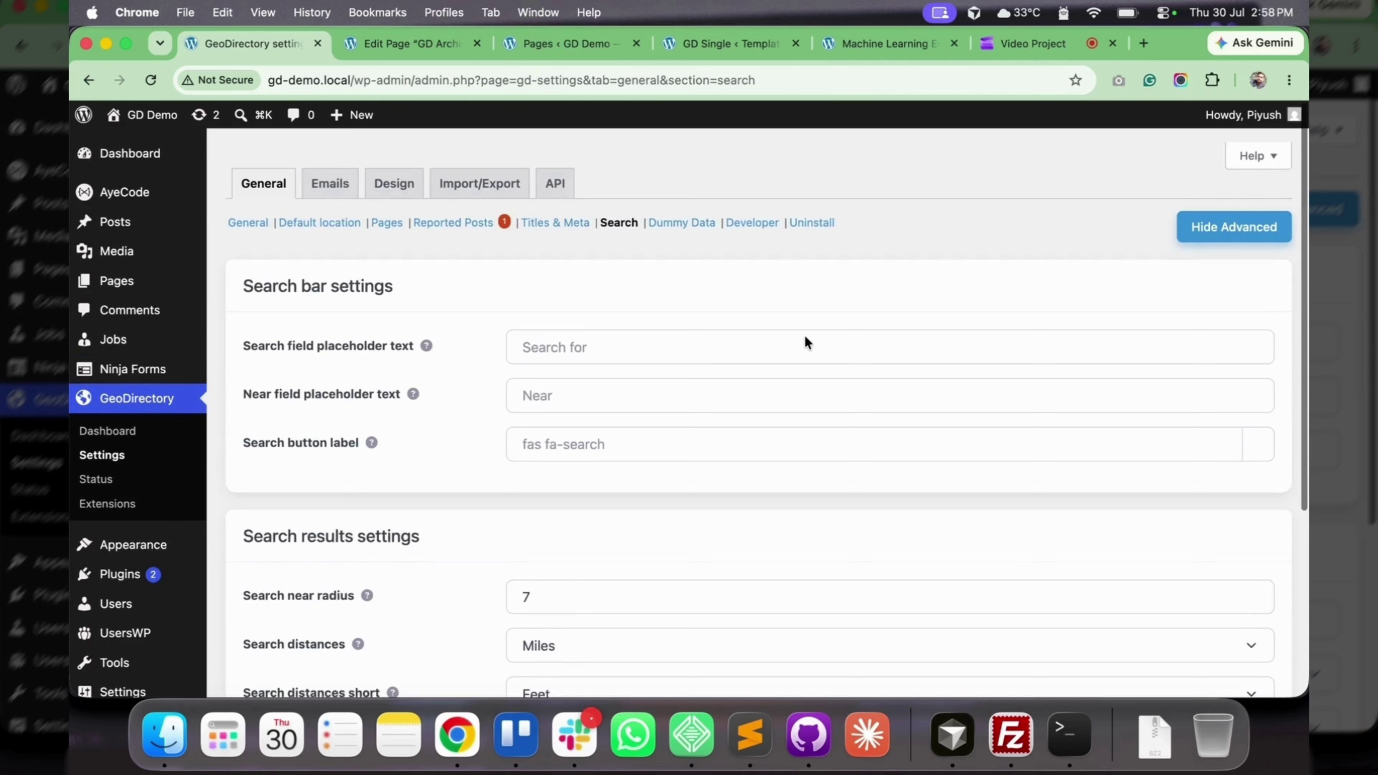
scroll(804, 335, "down", 1)
left_click_drag(240, 273, 406, 273)
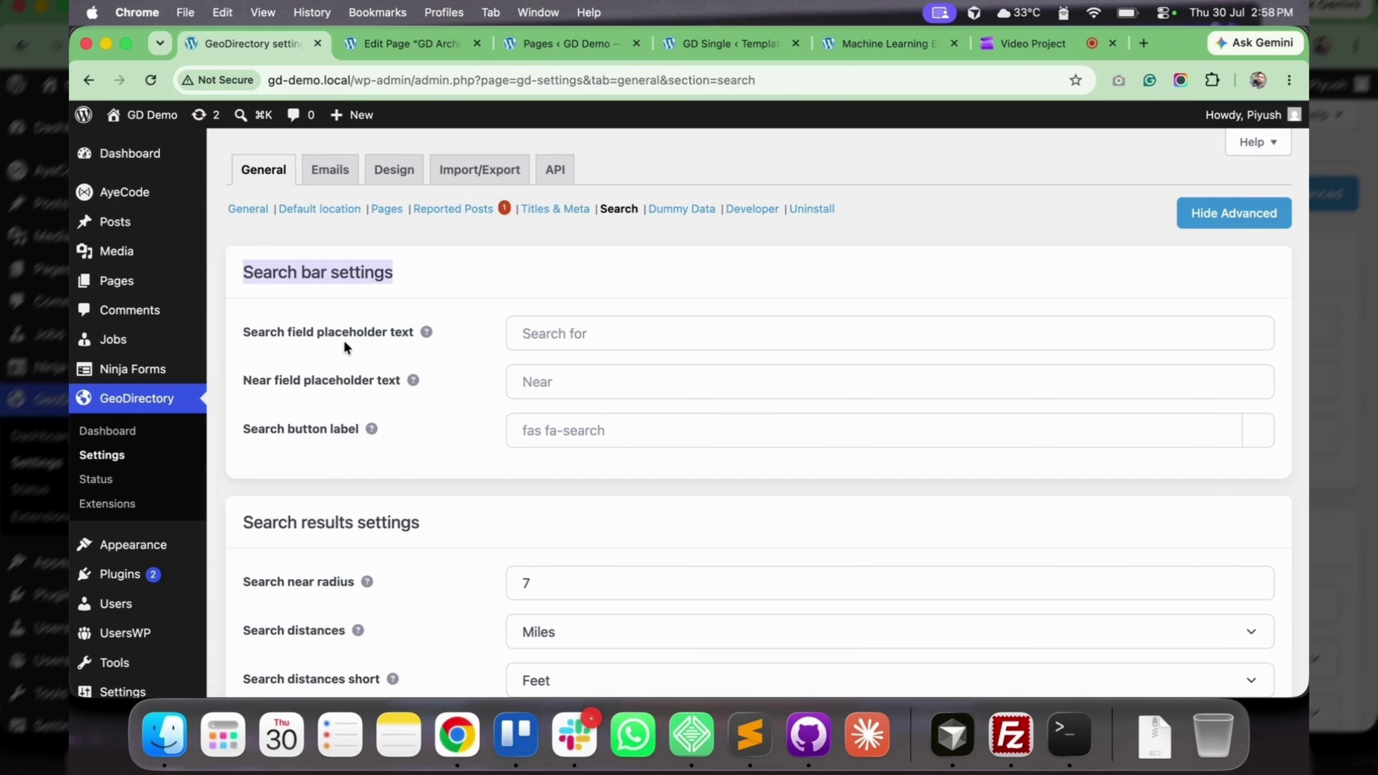
left_click(627, 336)
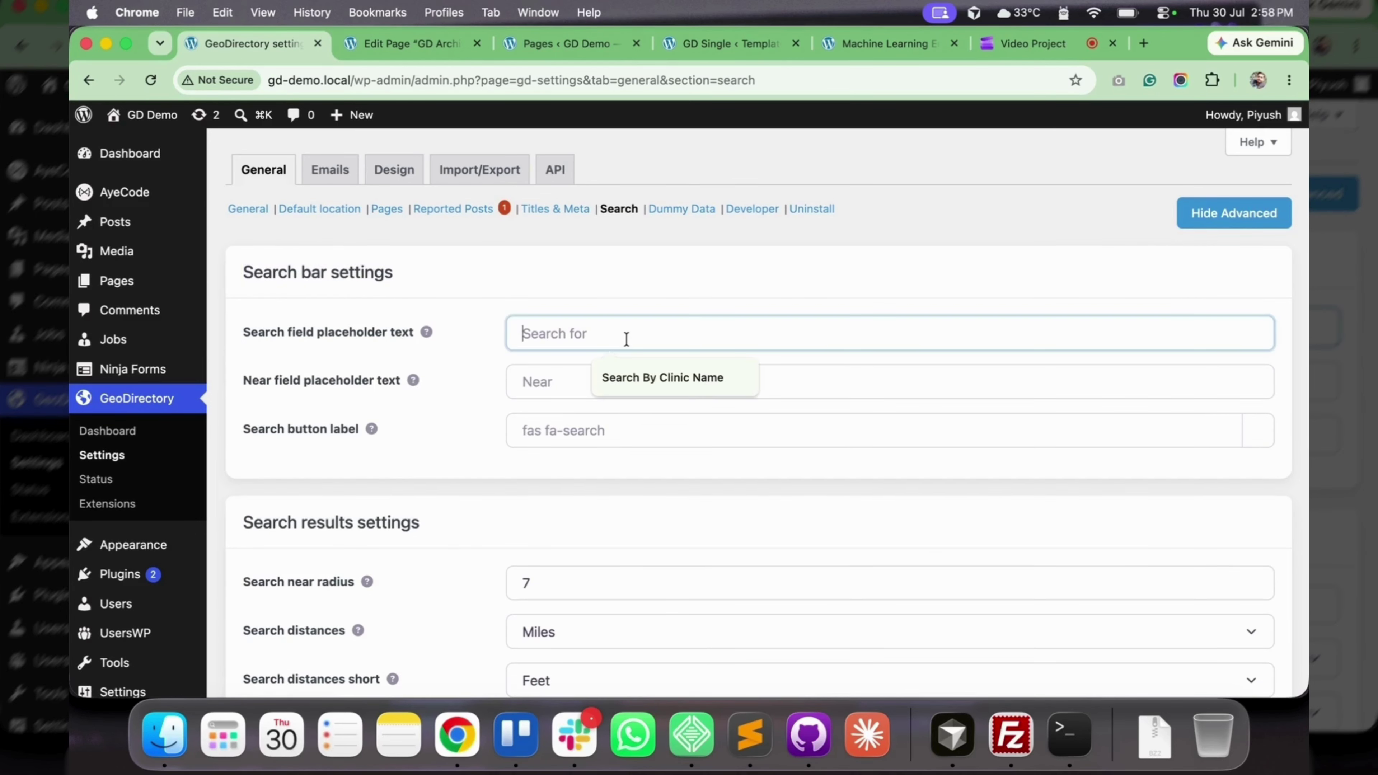
- Close the GD Single template and GD Archive Item editor tabs, dismiss the Report Post dialog, and return to the GeoDirectory settings
left_click(742, 53)
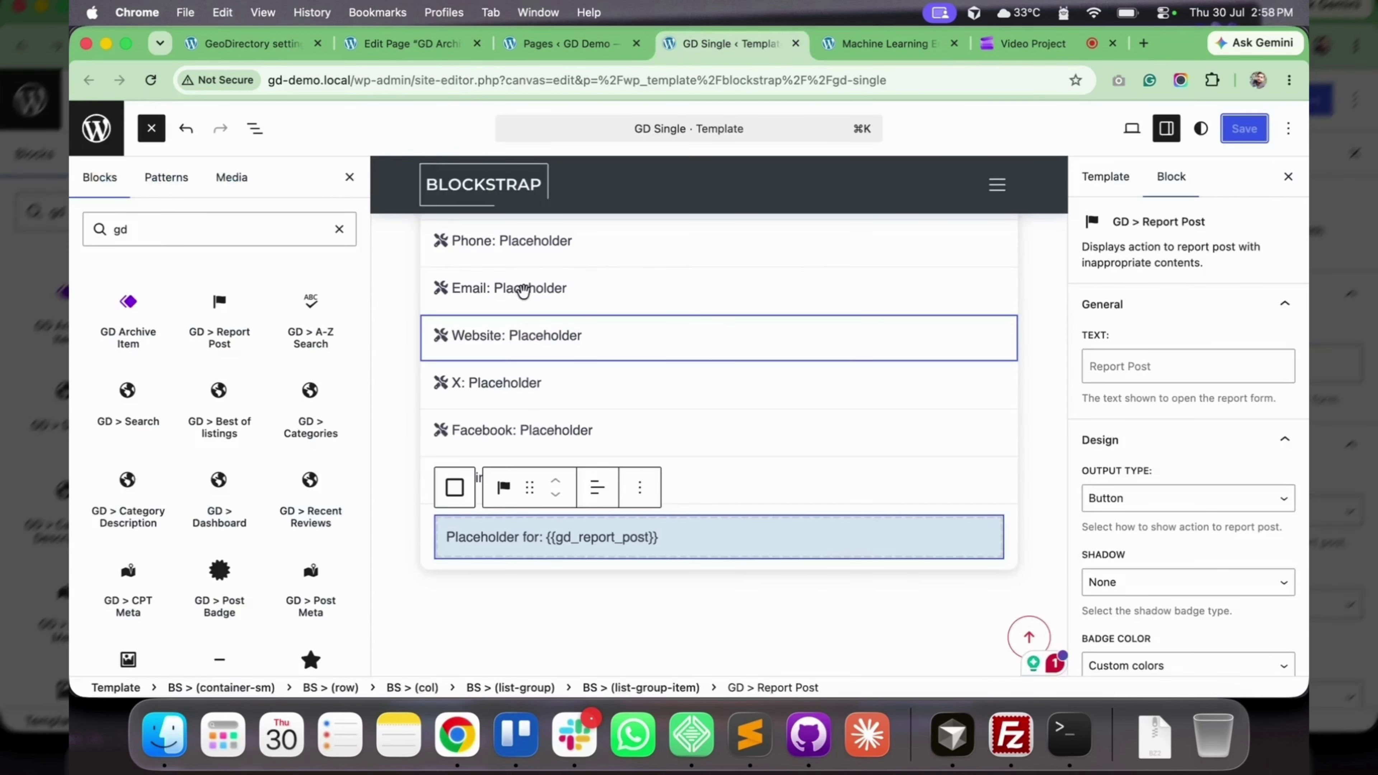
left_click(796, 44)
left_click(877, 346)
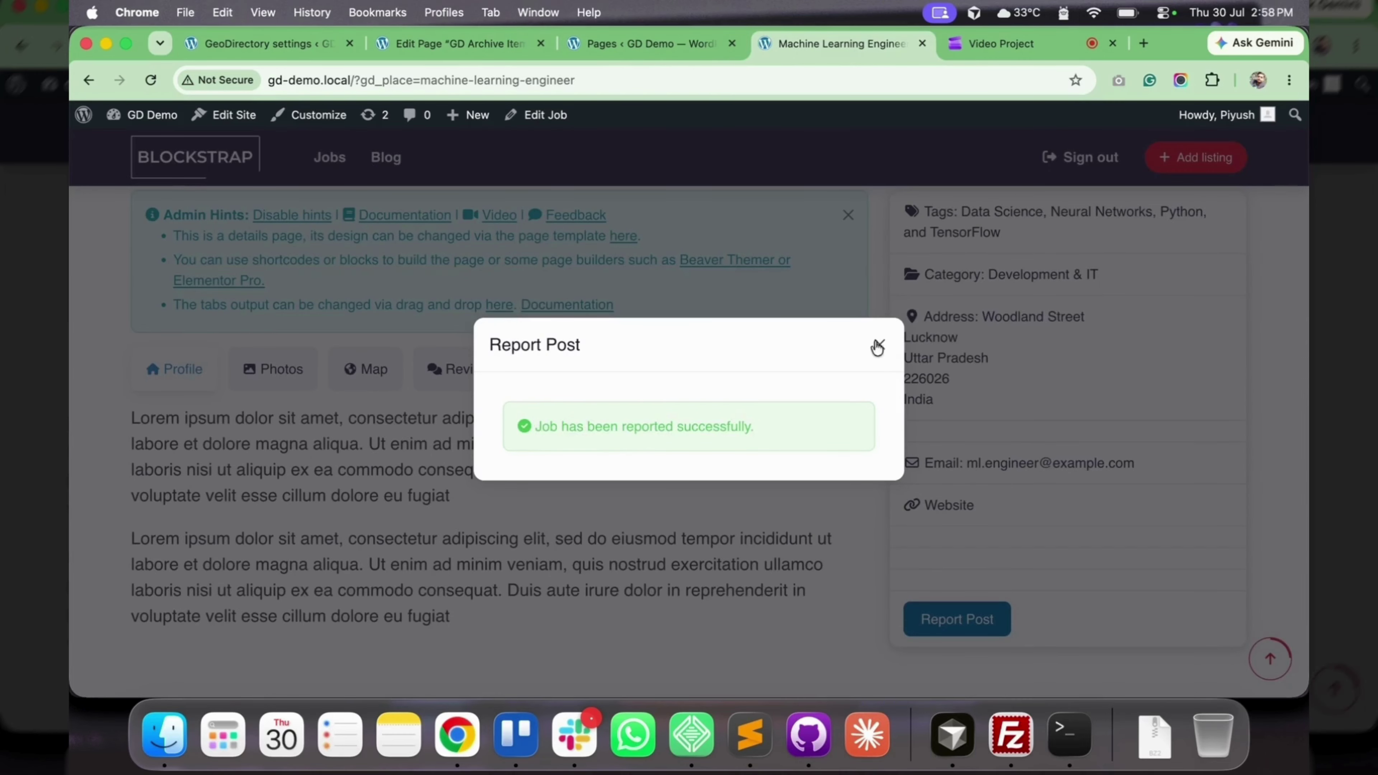
left_click(617, 54)
left_click(461, 51)
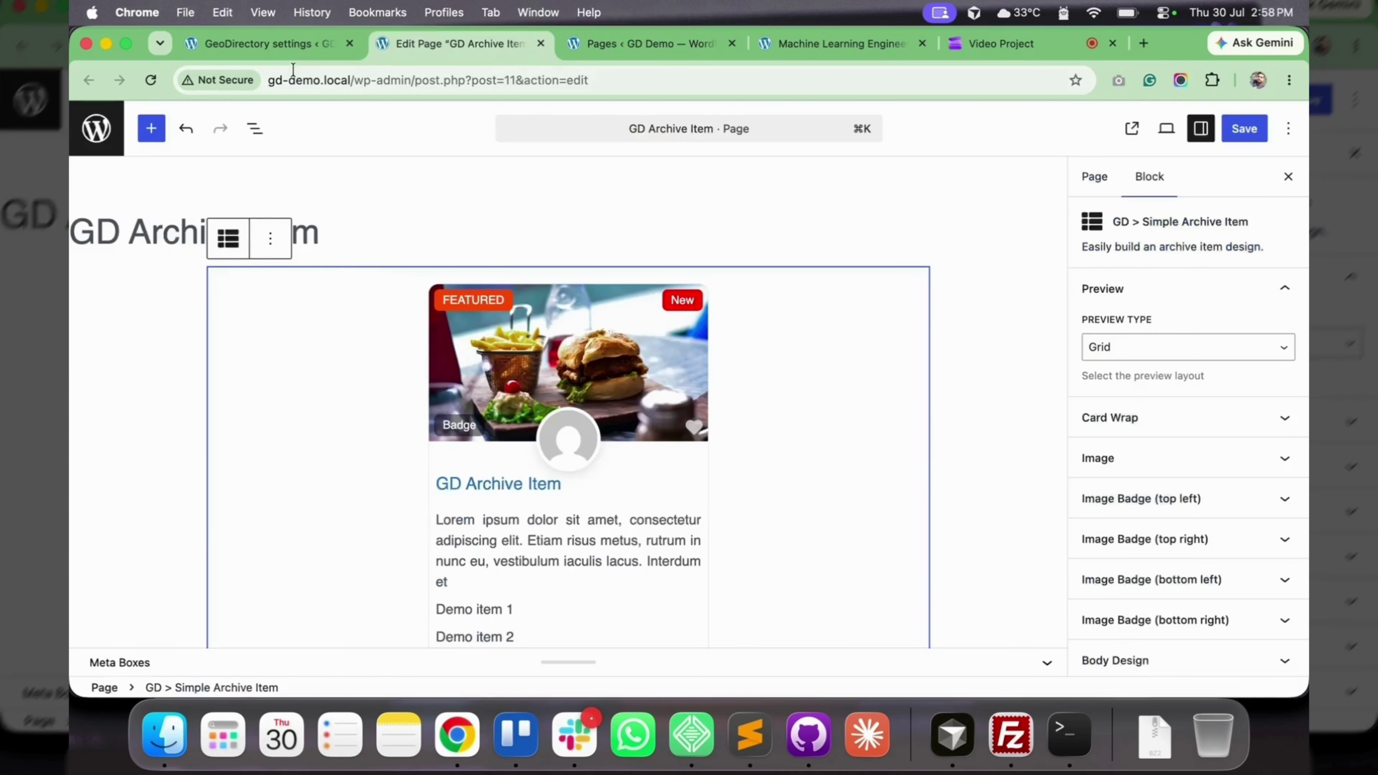
left_click(271, 43)
left_click(540, 43)
left_click(697, 317)
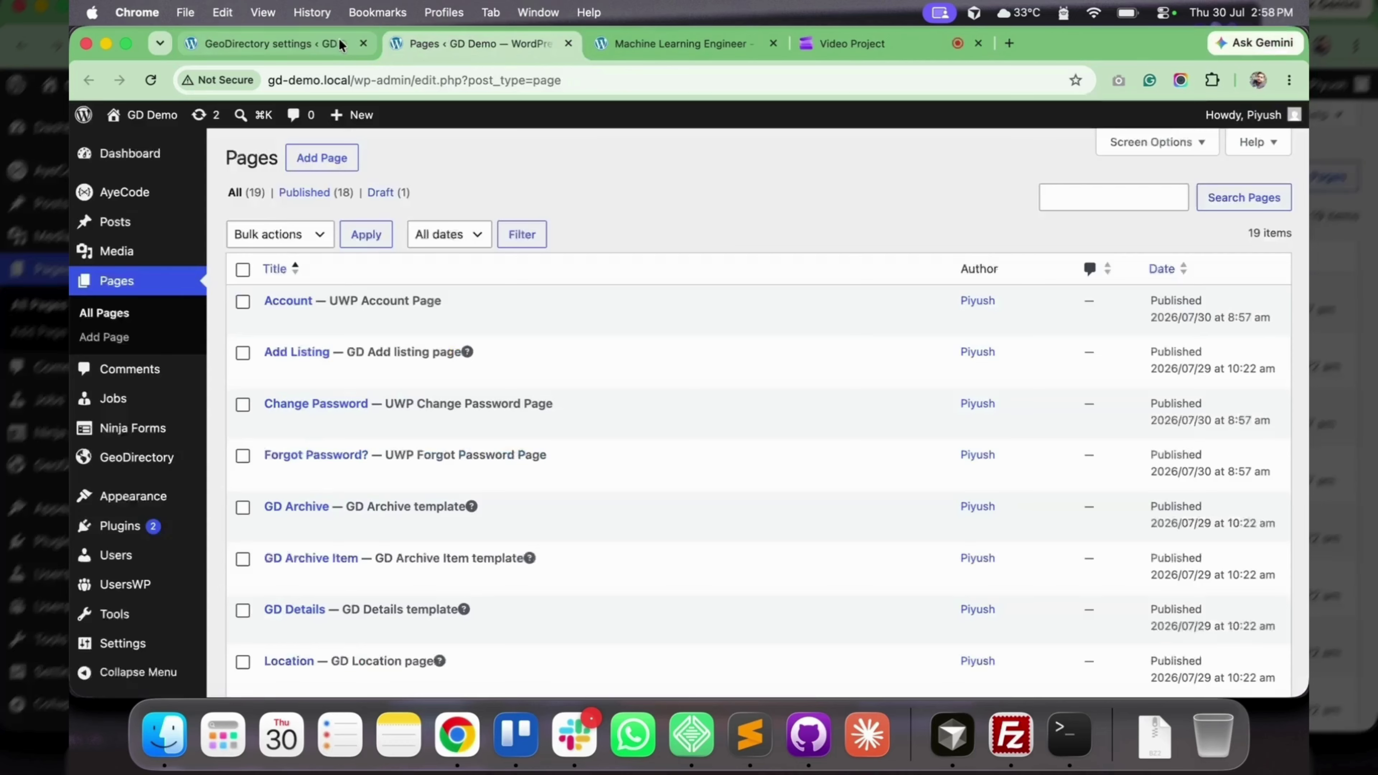
left_click(304, 43)
- Inspect the Search field and Near field placeholder text settings, including the Near field's help, without entering values
left_click(540, 339)
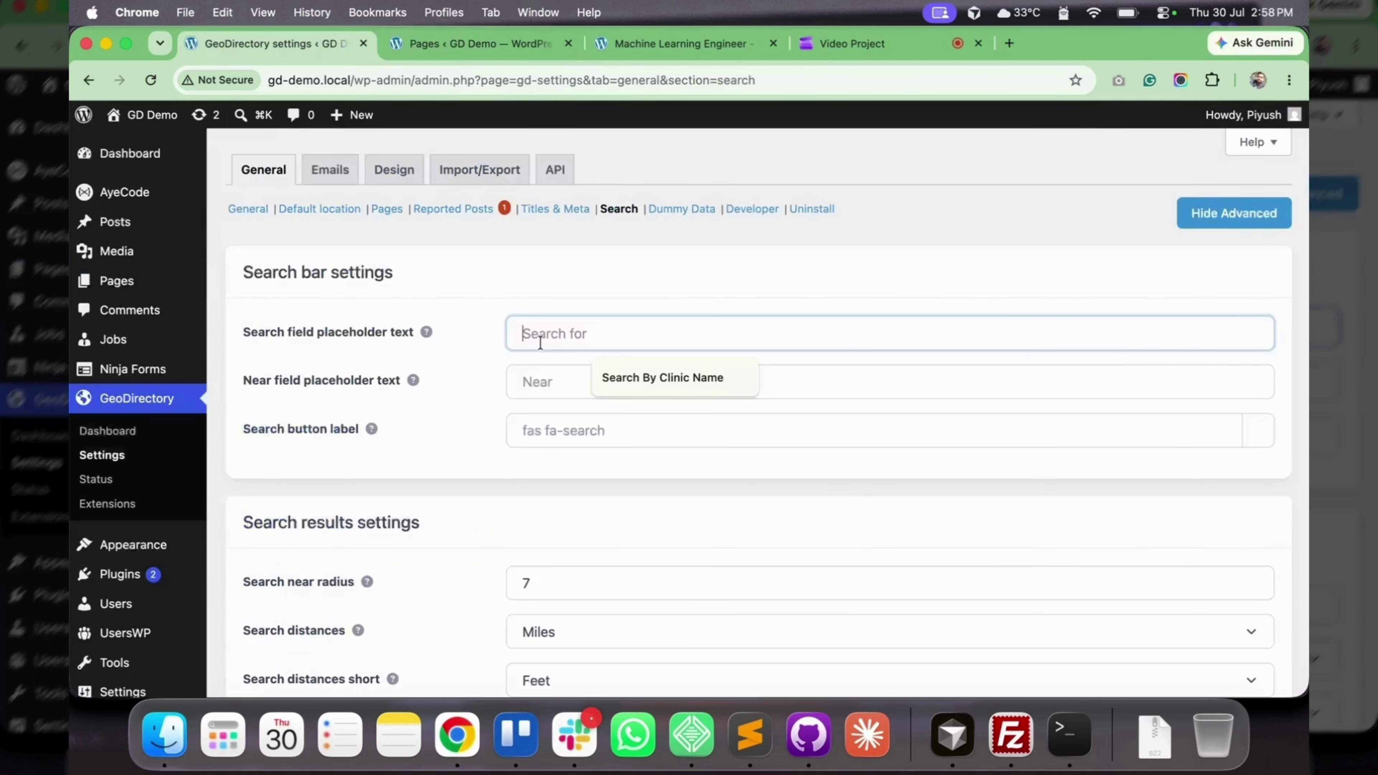
key("Tab")
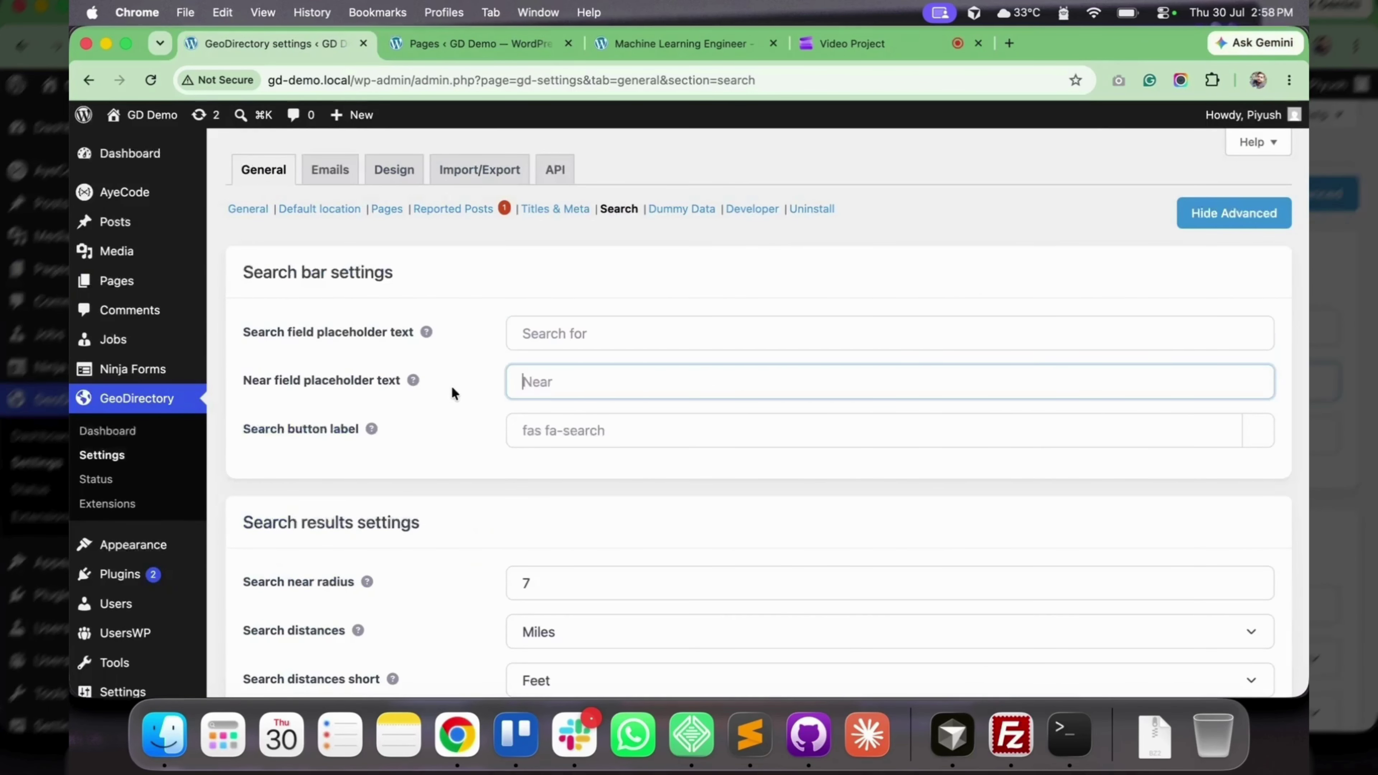
mouse_move(412, 379)
left_click(572, 377)
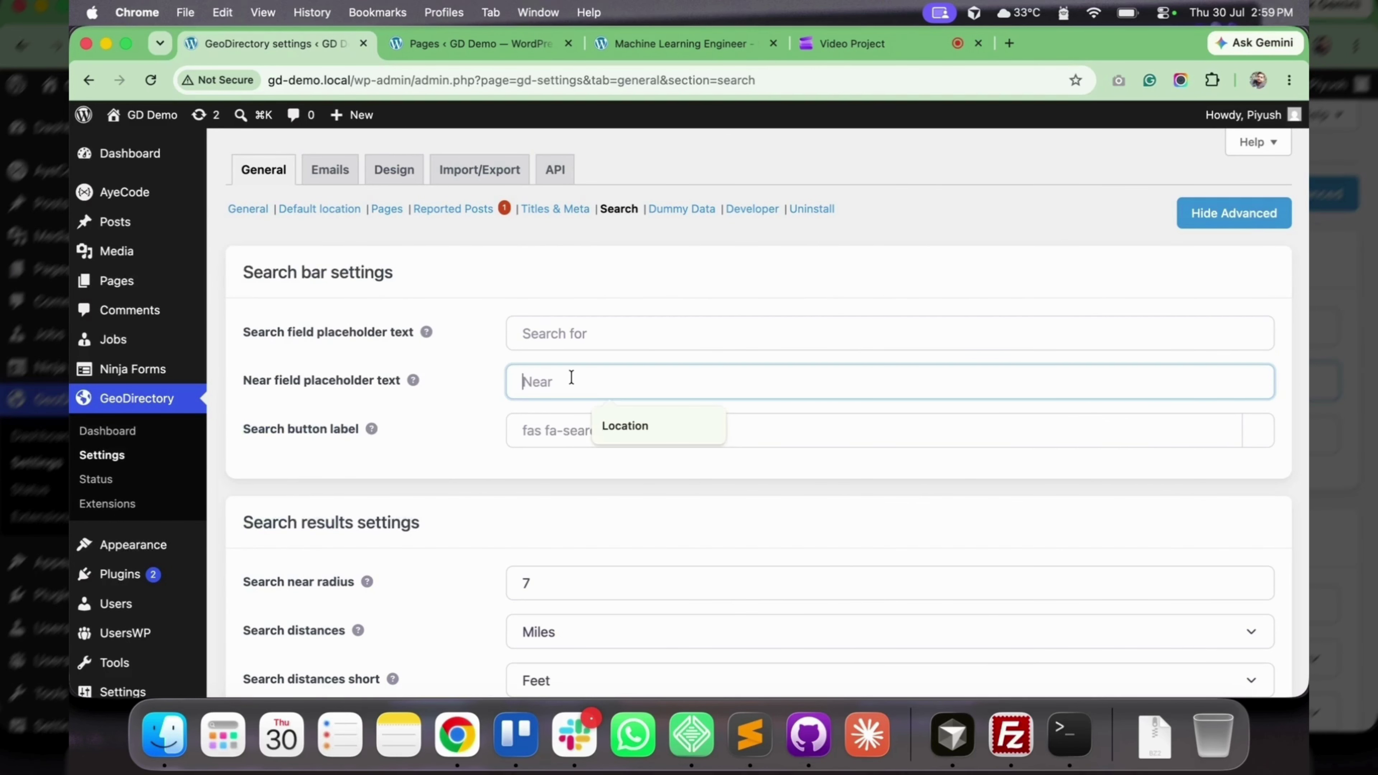
left_click(453, 477)
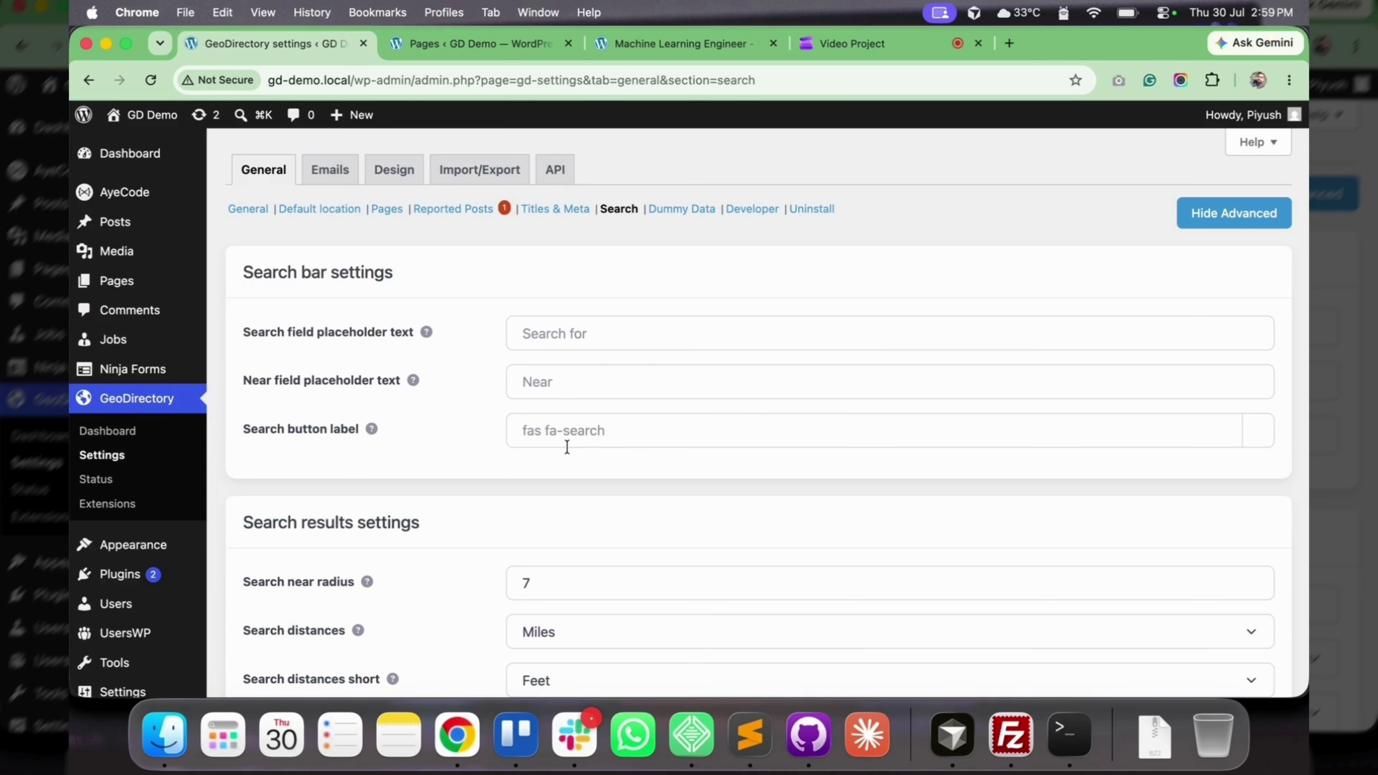
- Browse the icons available for the Search button label and close the icon picker without choosing one
left_click(617, 434)
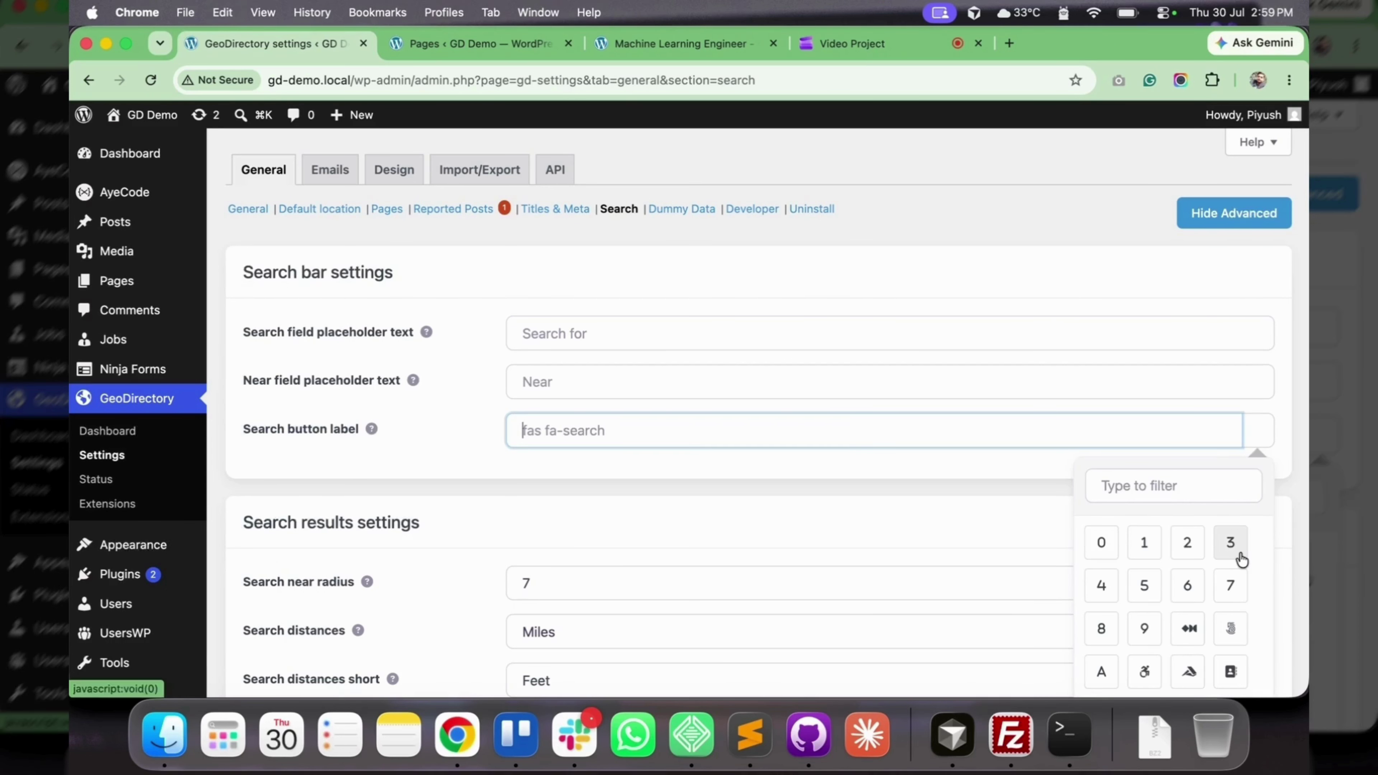
scroll(1242, 559, "down", 3)
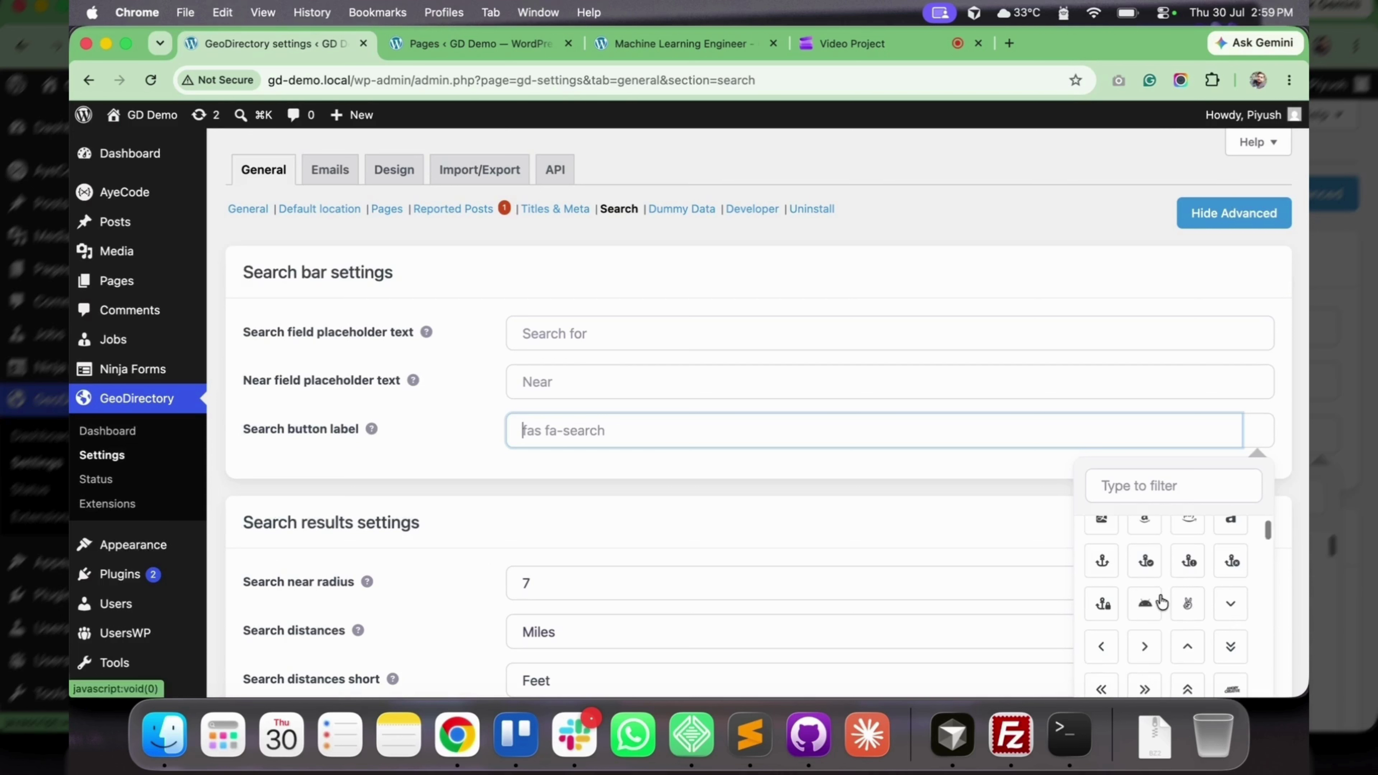
left_click(640, 500)
- Inspect the Search near radius setting in the search results settings, including its help text, without changing the value
scroll(640, 500, "down", 5)
scroll(640, 504, "down", 1)
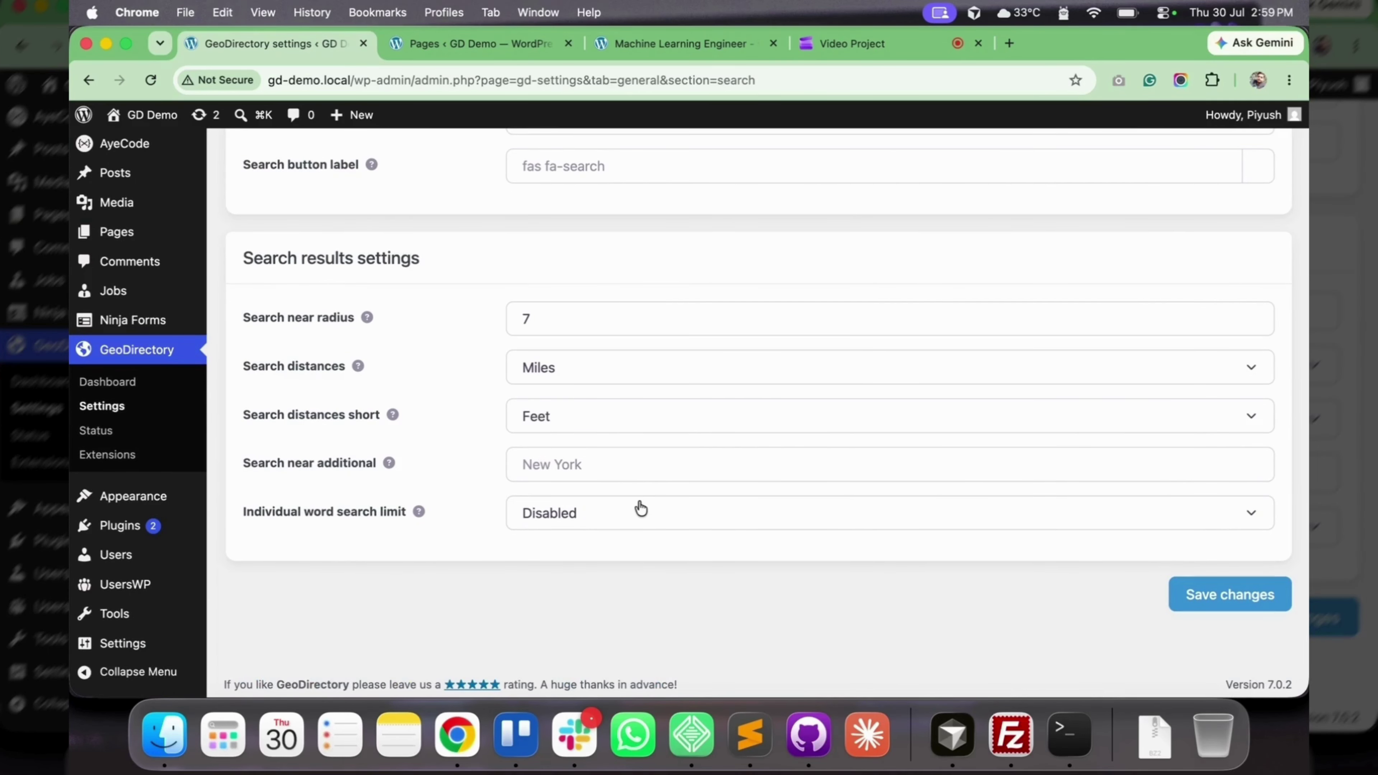
left_click_drag(265, 317, 341, 321)
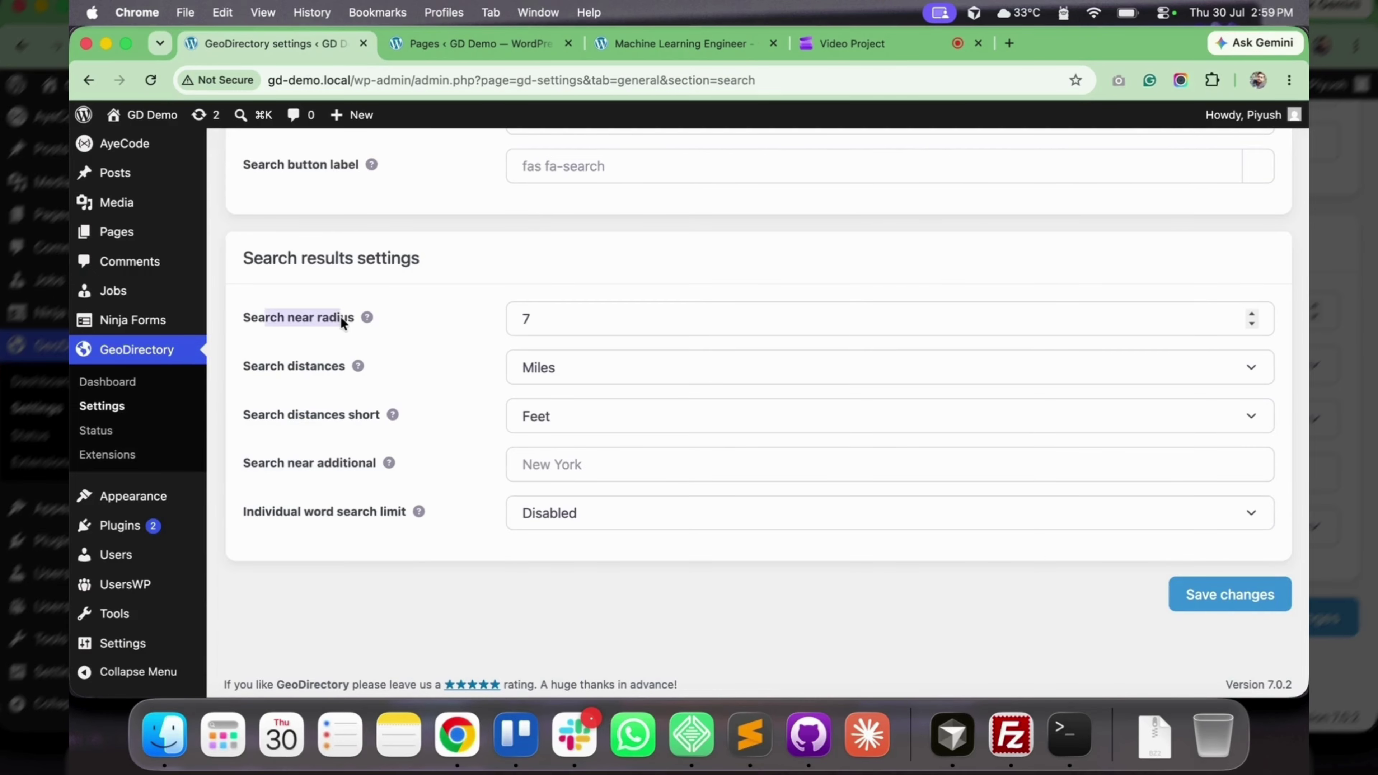
mouse_move(370, 314)
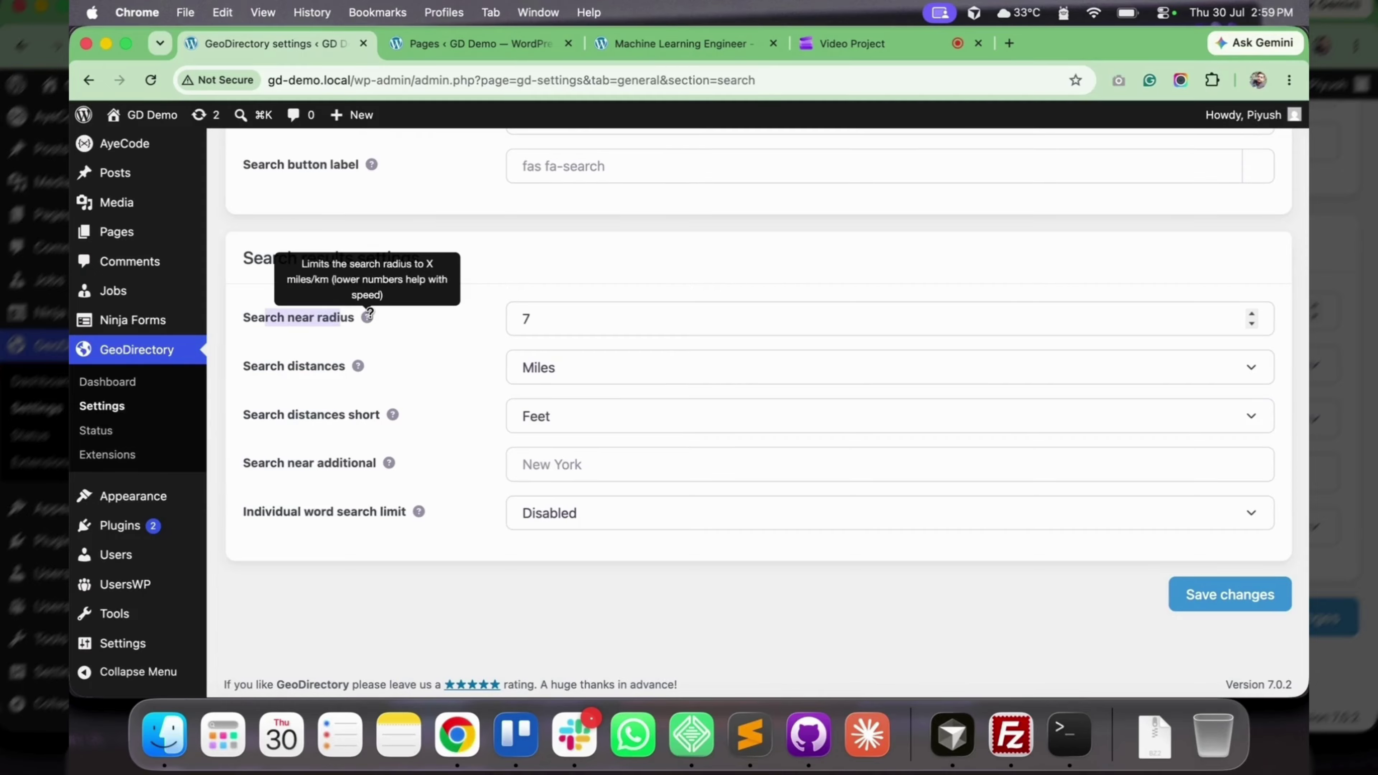
left_click(386, 342)
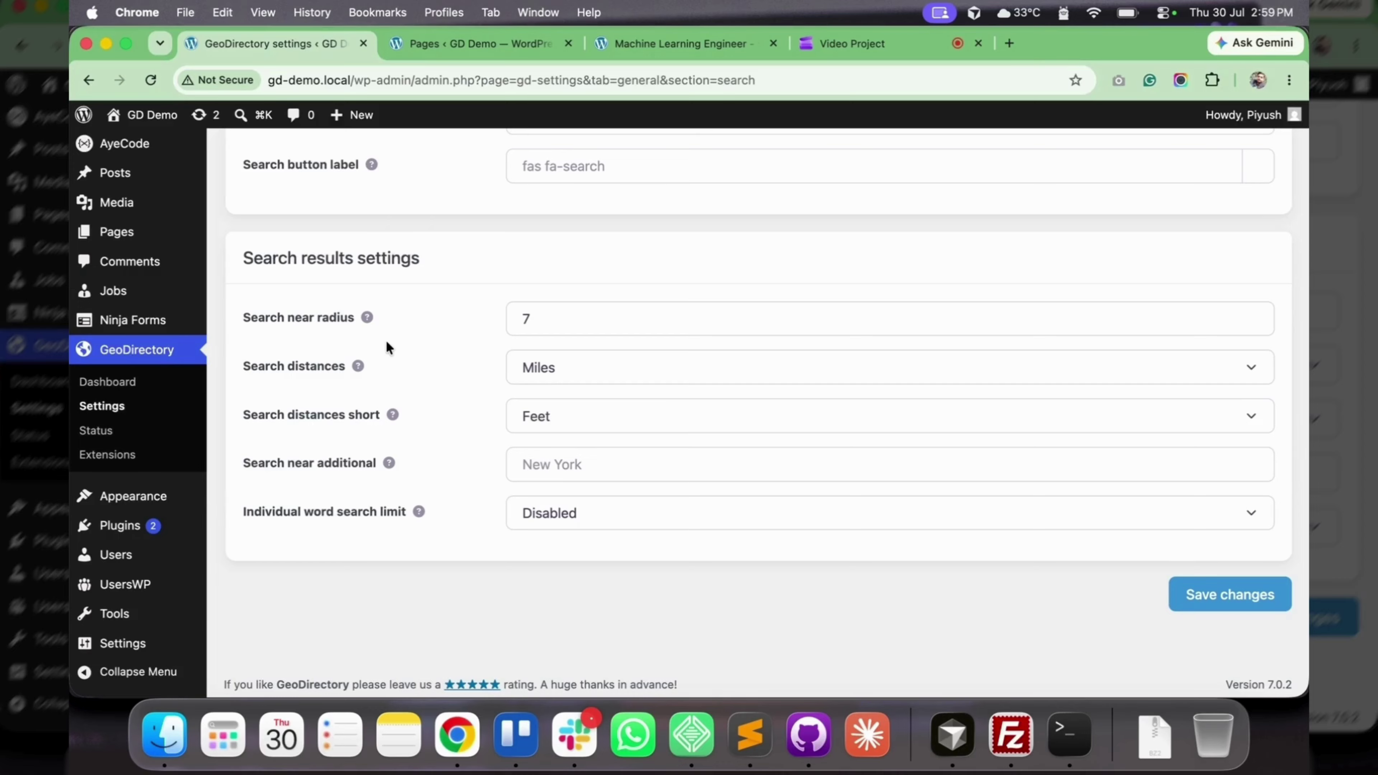
left_click(577, 322)
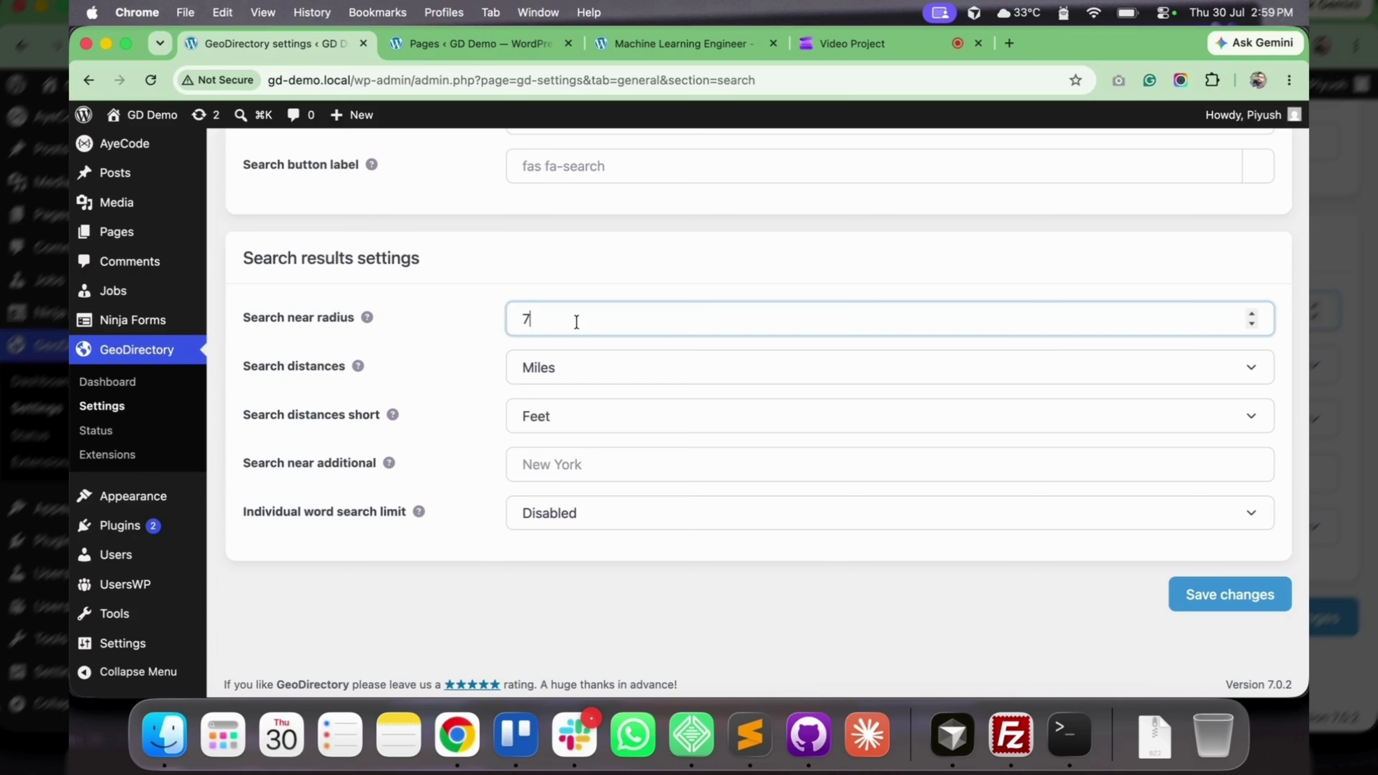
left_click_drag(577, 322, 500, 315)
- Try both units for Search distances and leave it set to Kilometers
left_click(568, 371)
left_click(567, 489)
left_click(571, 380)
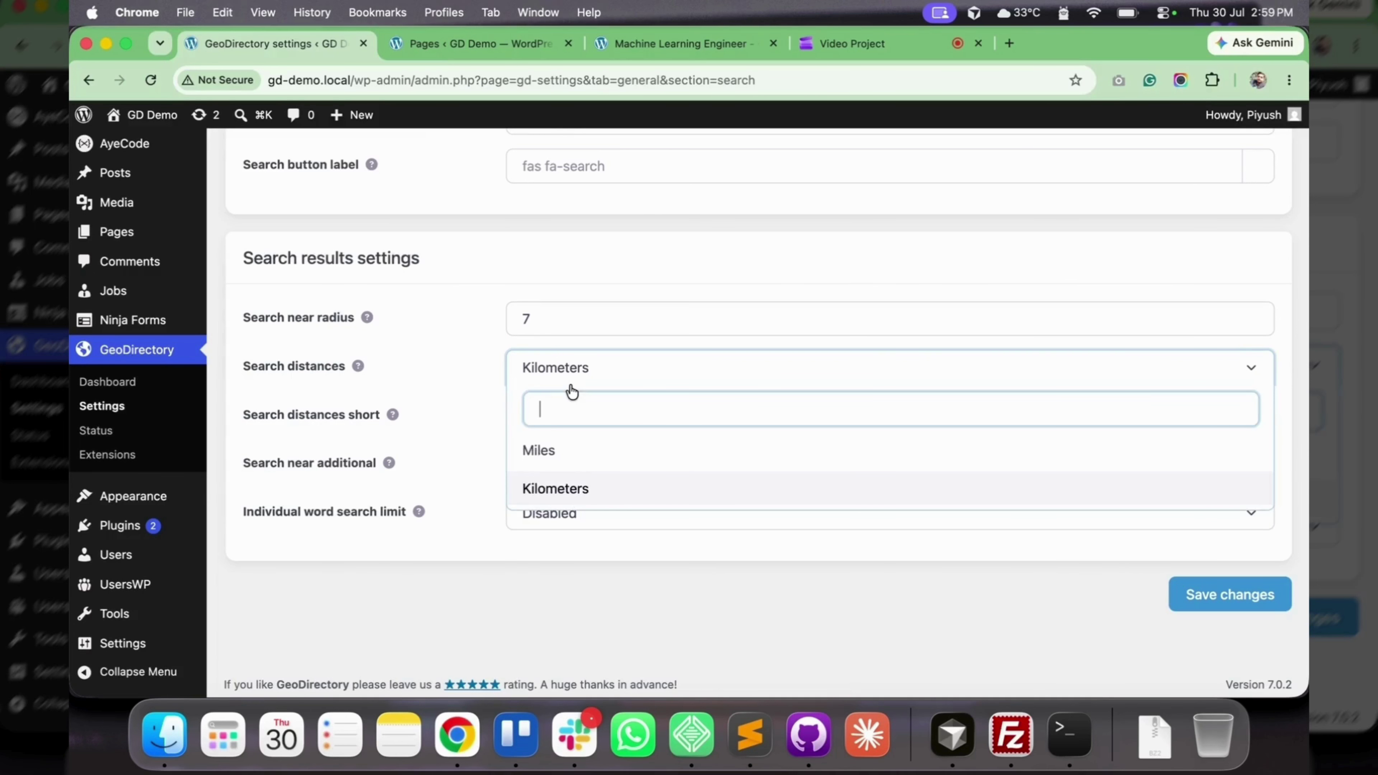
left_click(539, 450)
double_click(510, 315)
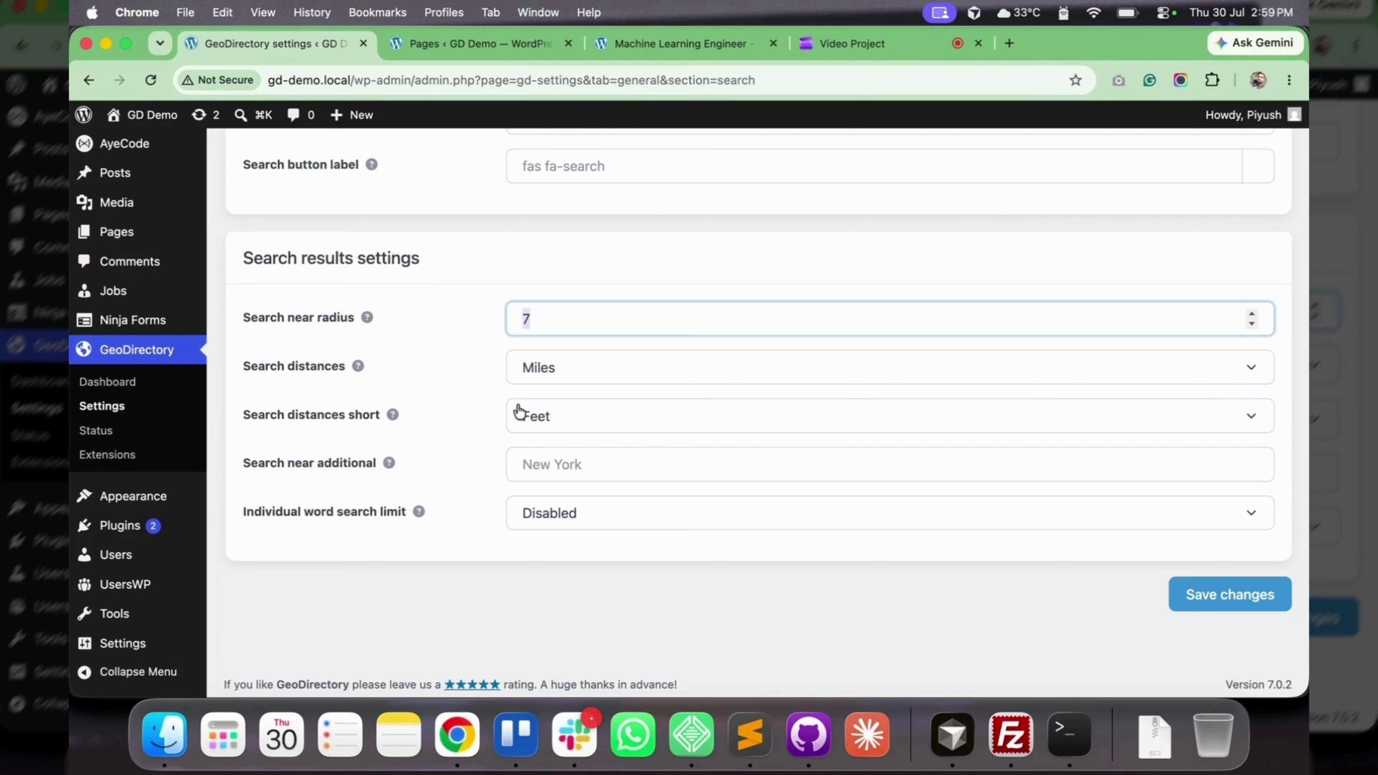
left_click(556, 372)
left_click(555, 481)
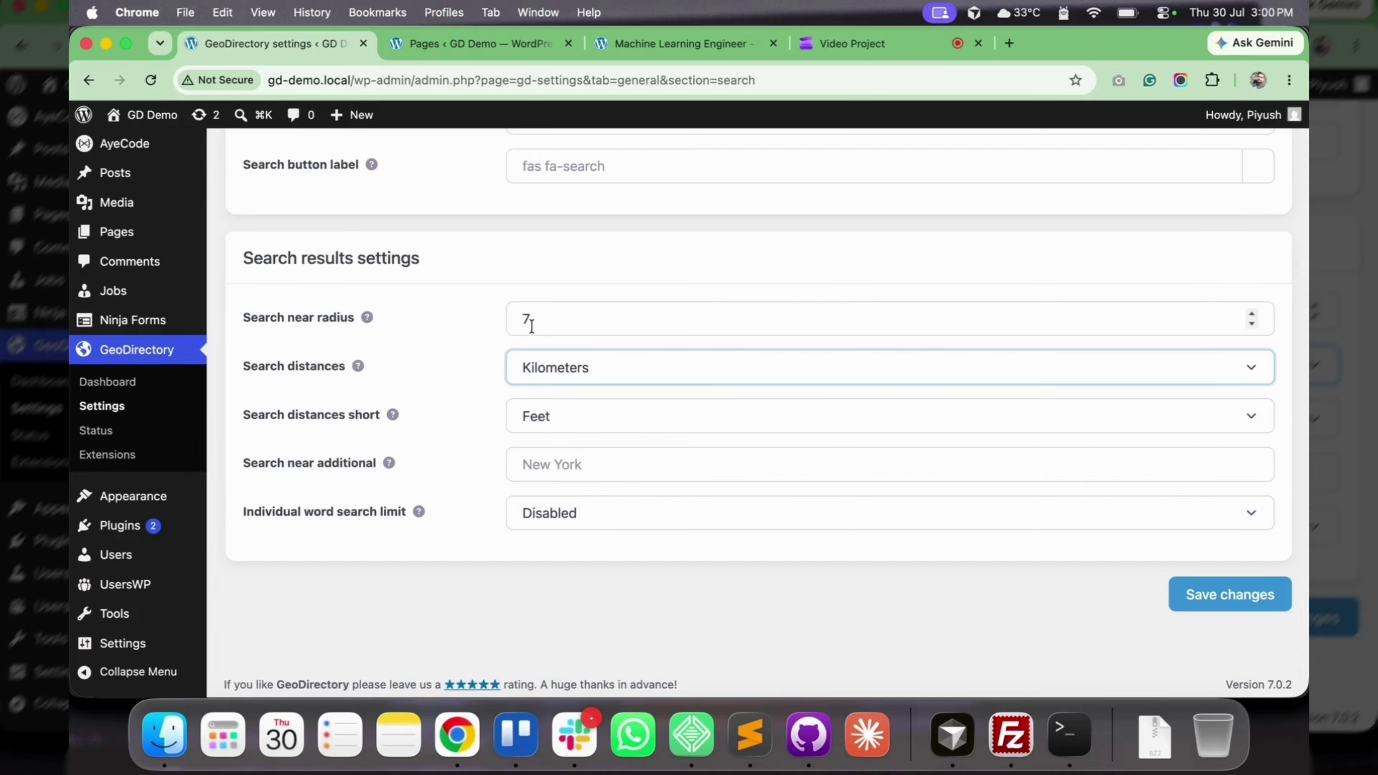
- Set Search distances short to Meters
left_click_drag(275, 436, 388, 427)
left_click(568, 422)
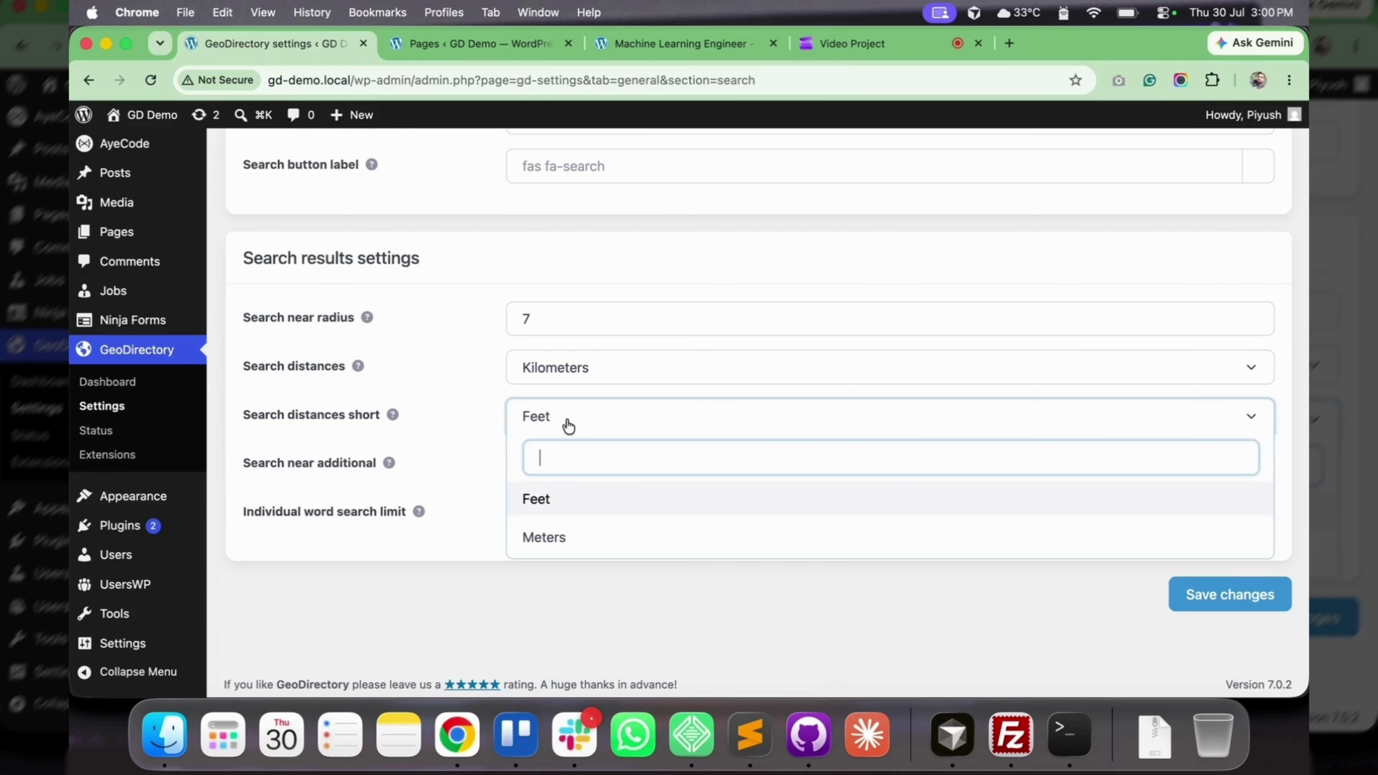
left_click(548, 537)
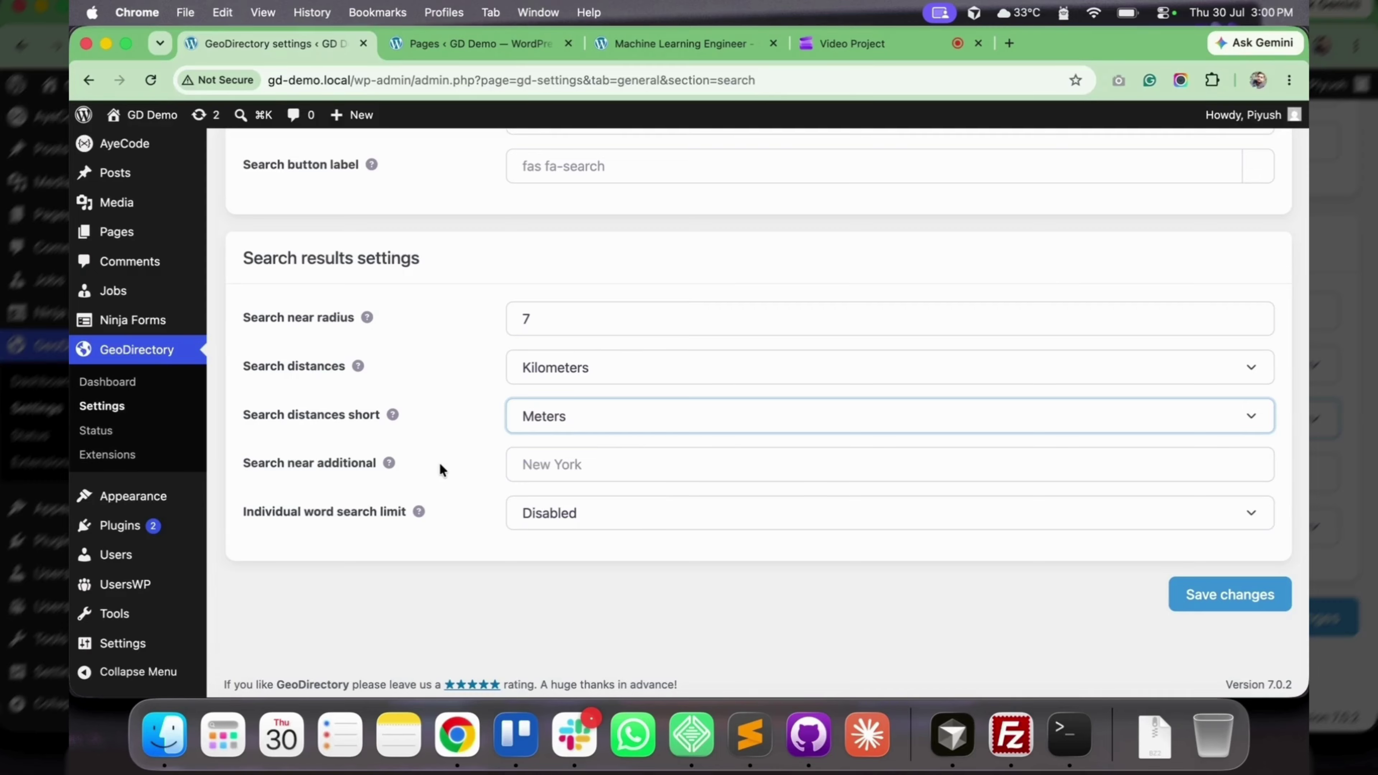
- Read the help for Search near additional and inspect its field without entering a location
scroll(316, 458, "down", 1)
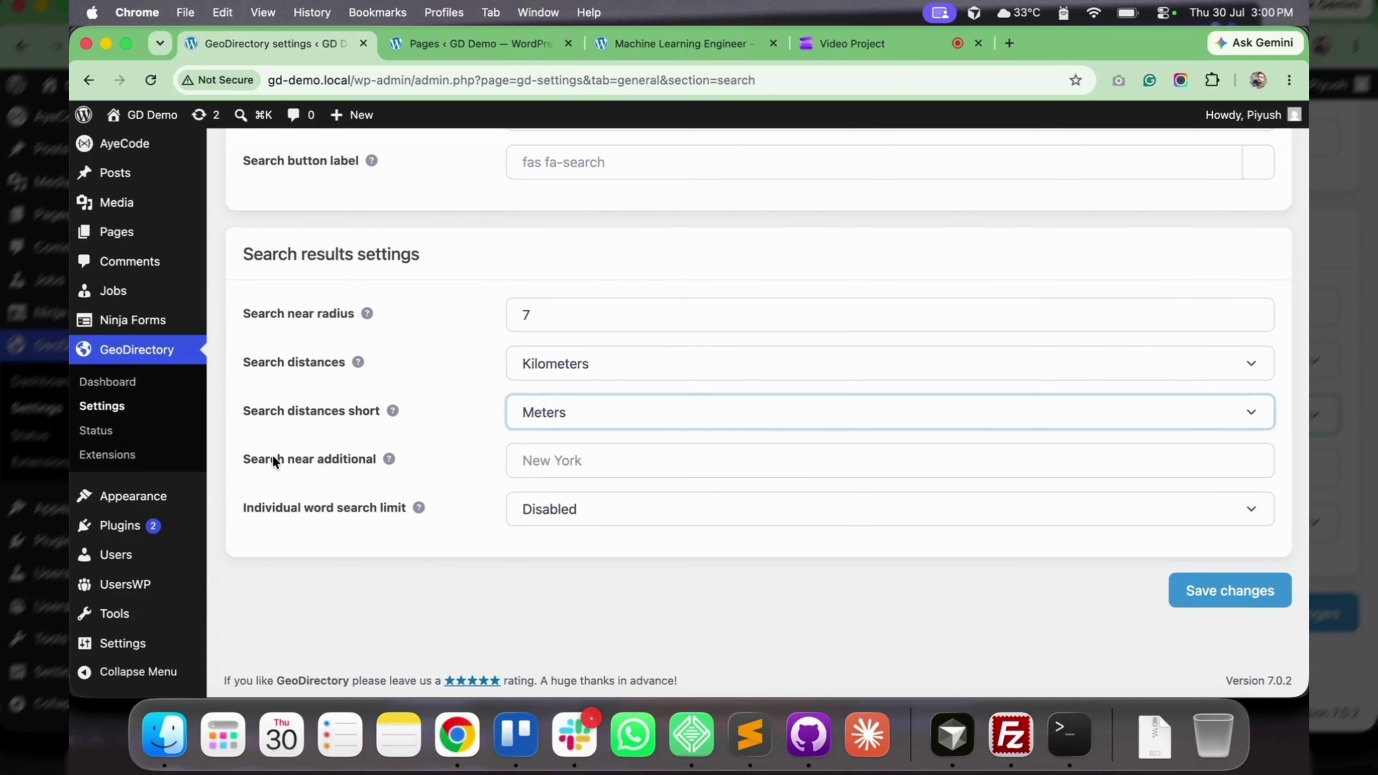
left_click(388, 459)
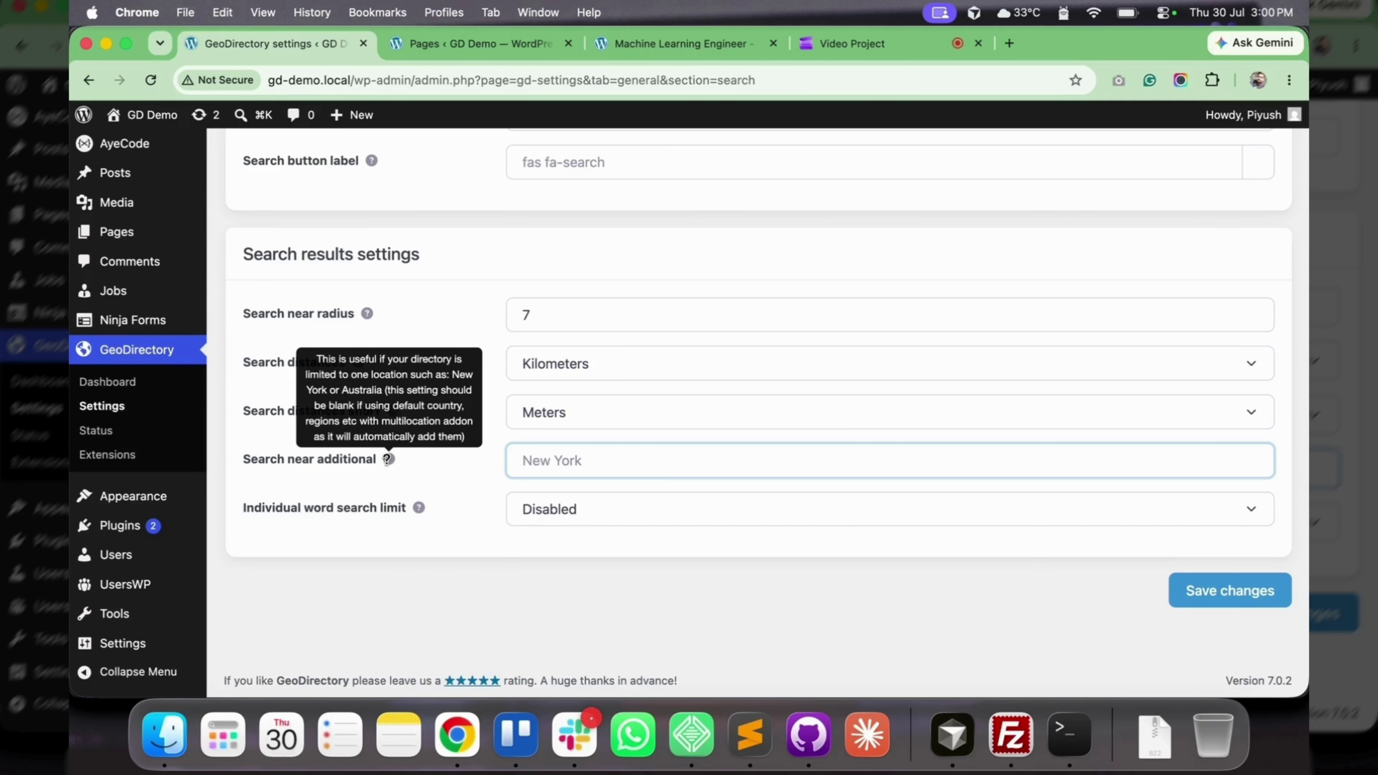
left_click(470, 539)
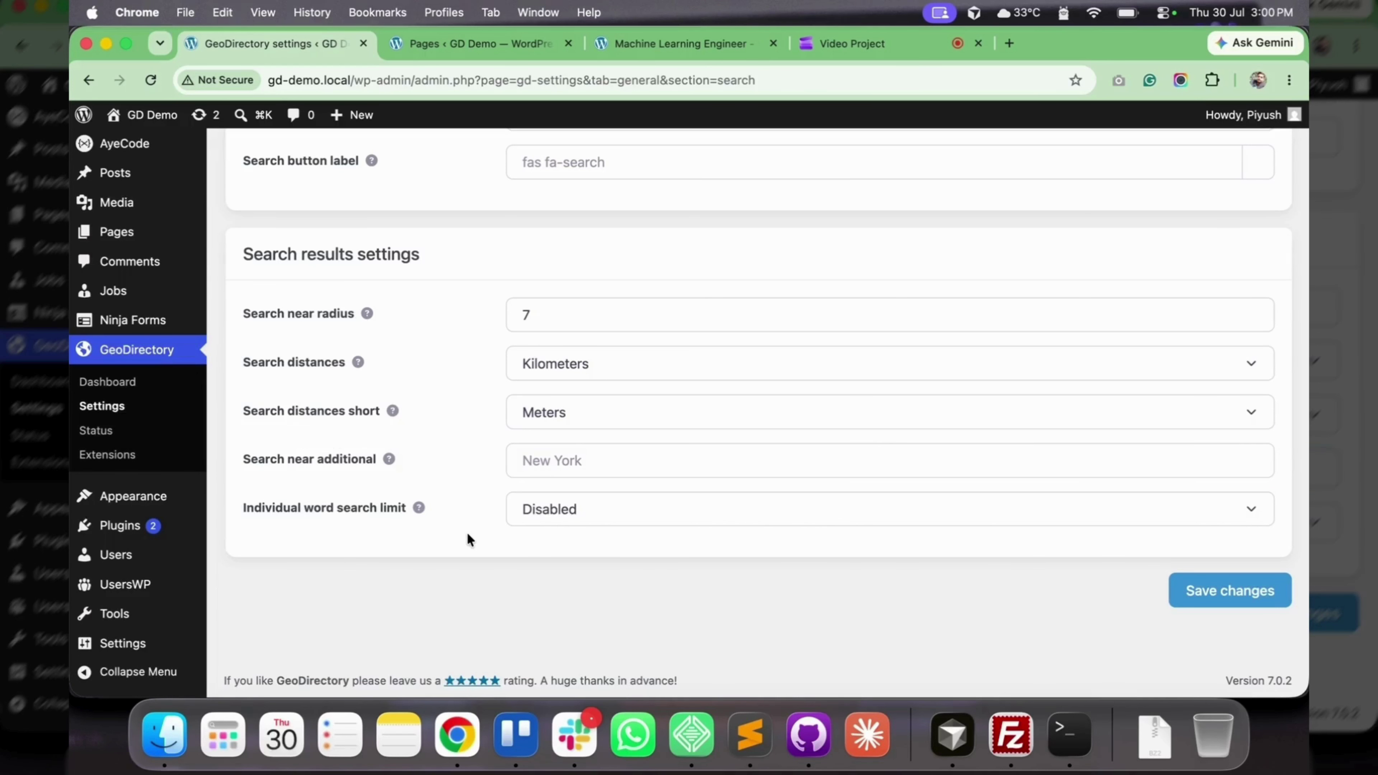
left_click(575, 454)
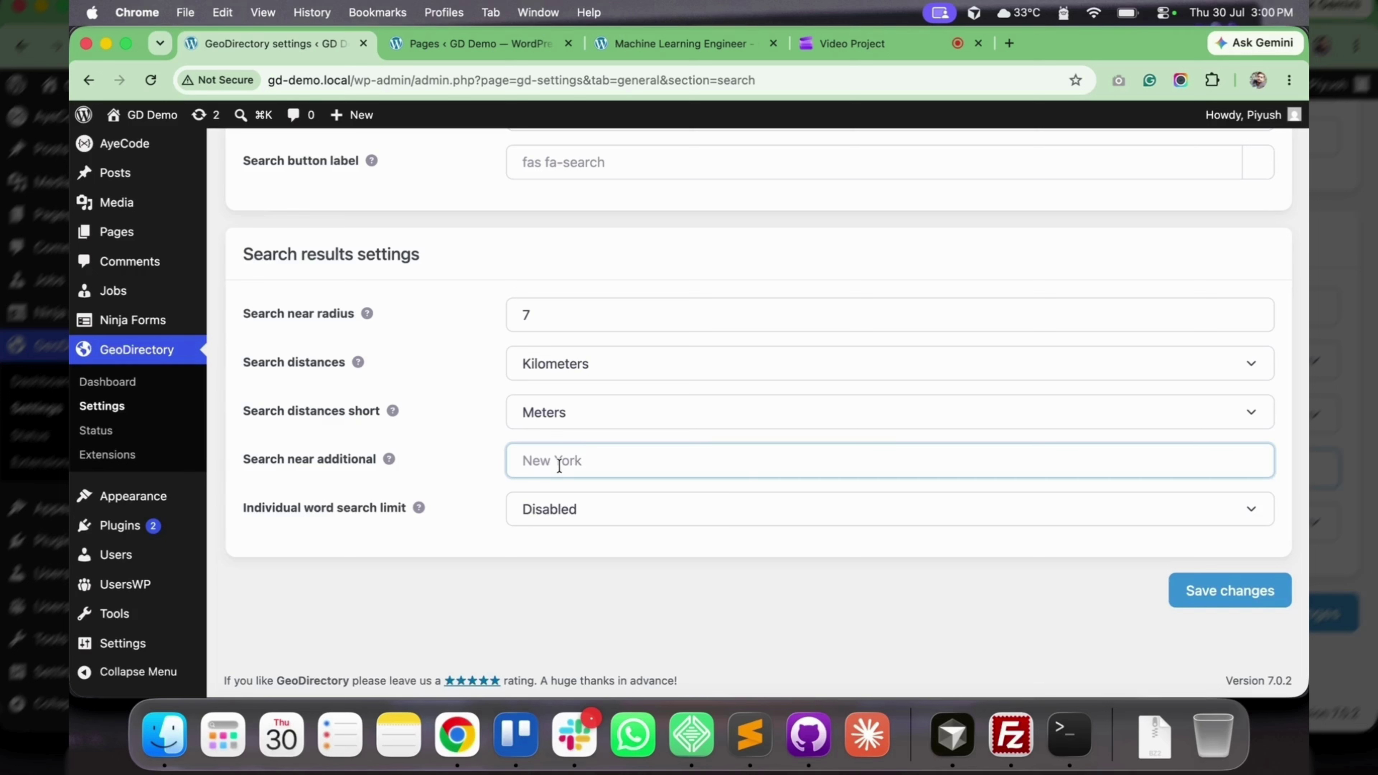
- Review the Individual word search limit options and choose 2 Character words and less excluded
left_click_drag(298, 508, 388, 515)
left_click(640, 511)
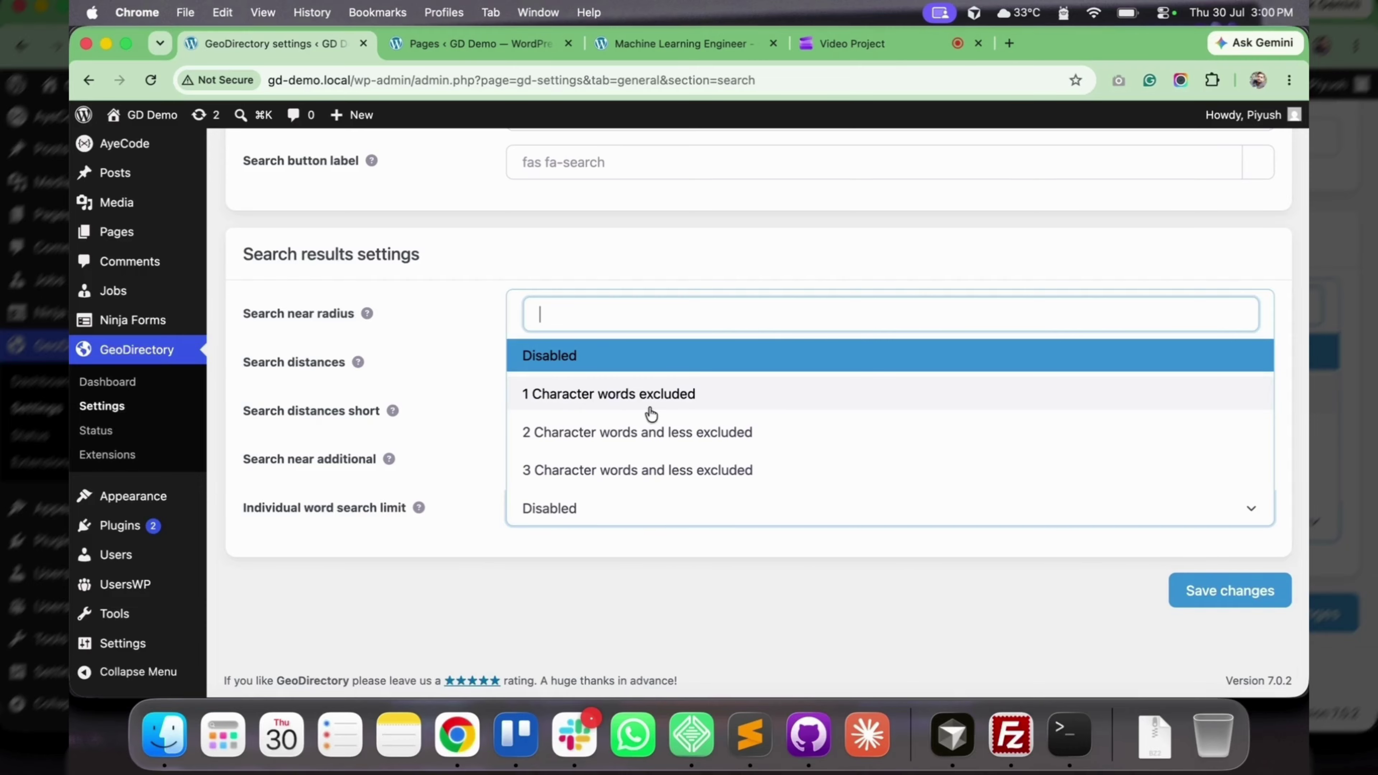
left_click(649, 443)
left_click(600, 524)
- Examine the Dummy Data installer for Jobs, view the Jobs list in a separate browser tab, and return to the installer
scroll(600, 576, "up", 5)
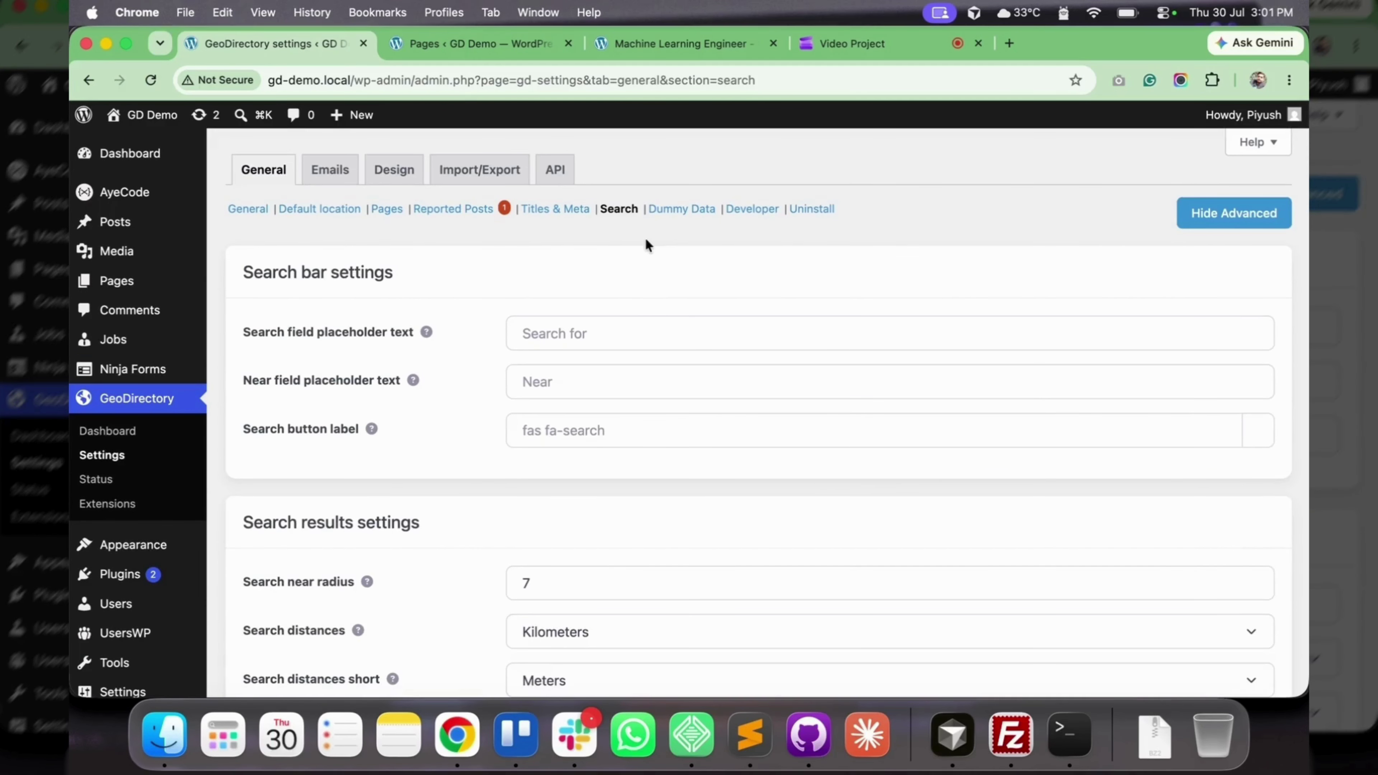
left_click(679, 216)
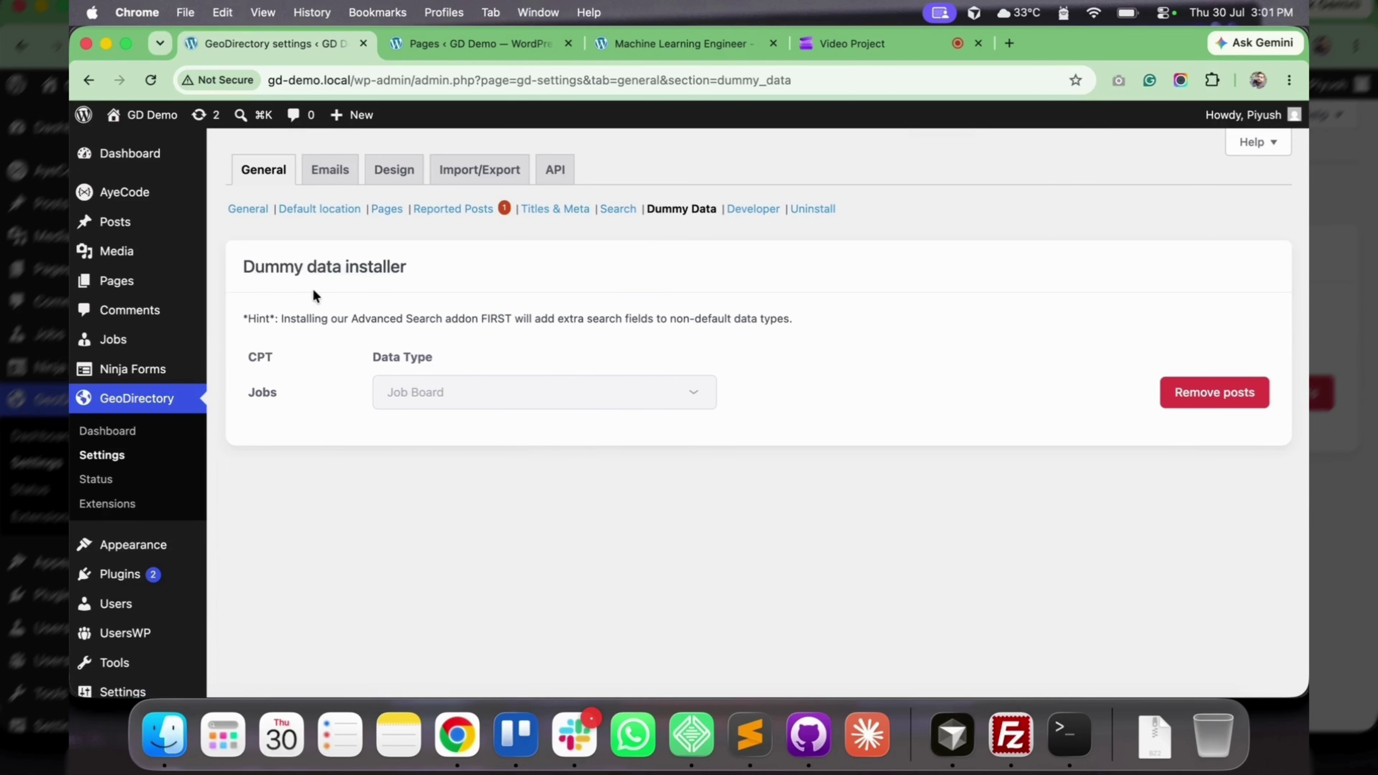
left_click_drag(266, 270, 441, 278)
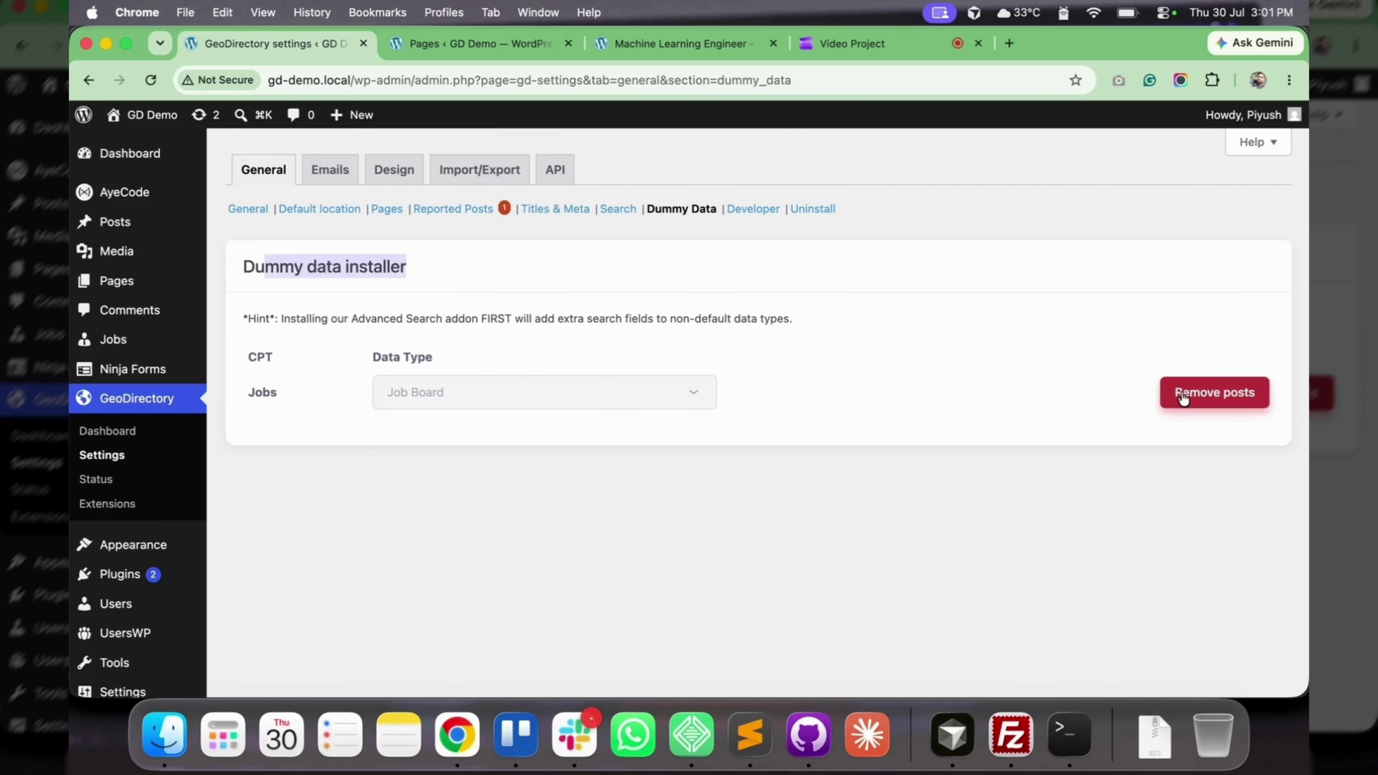
left_click(113, 339, "shift+super")
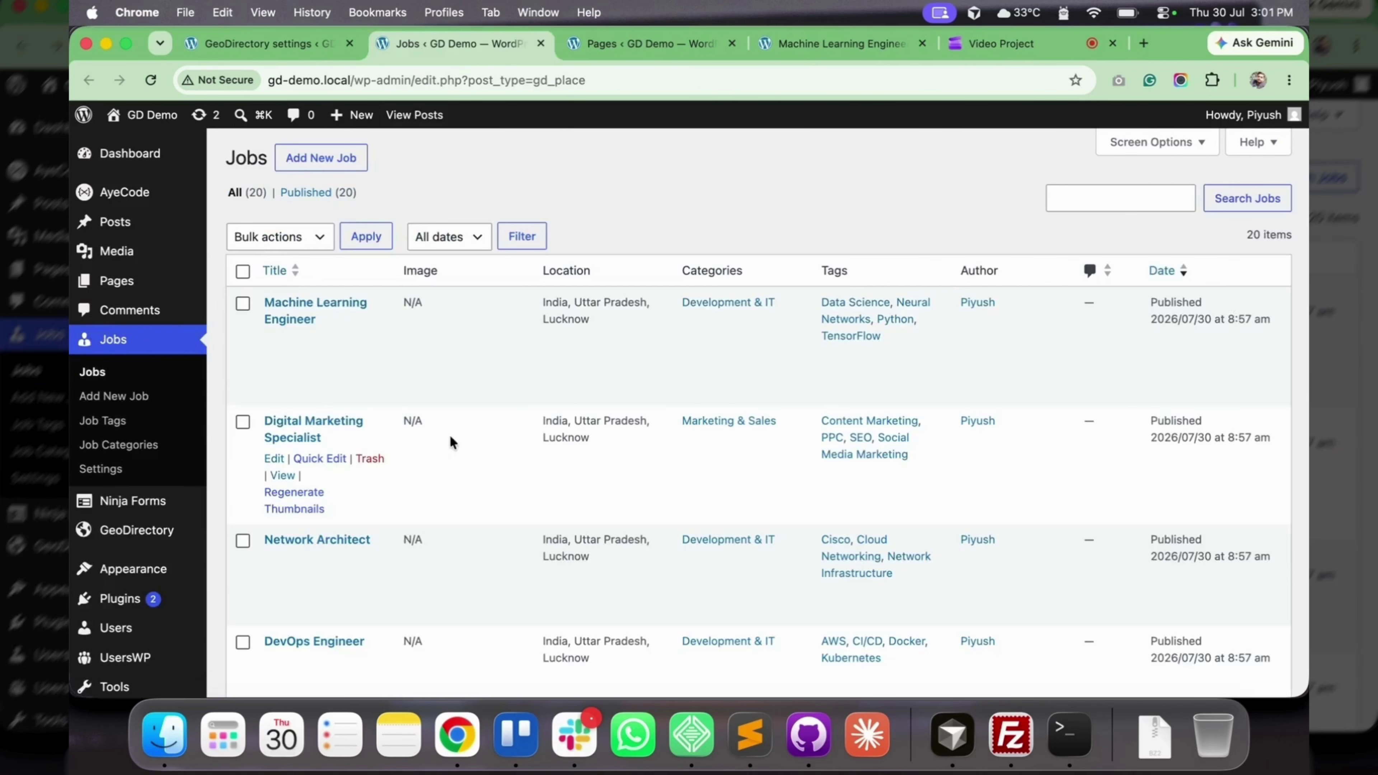
key("super+1")
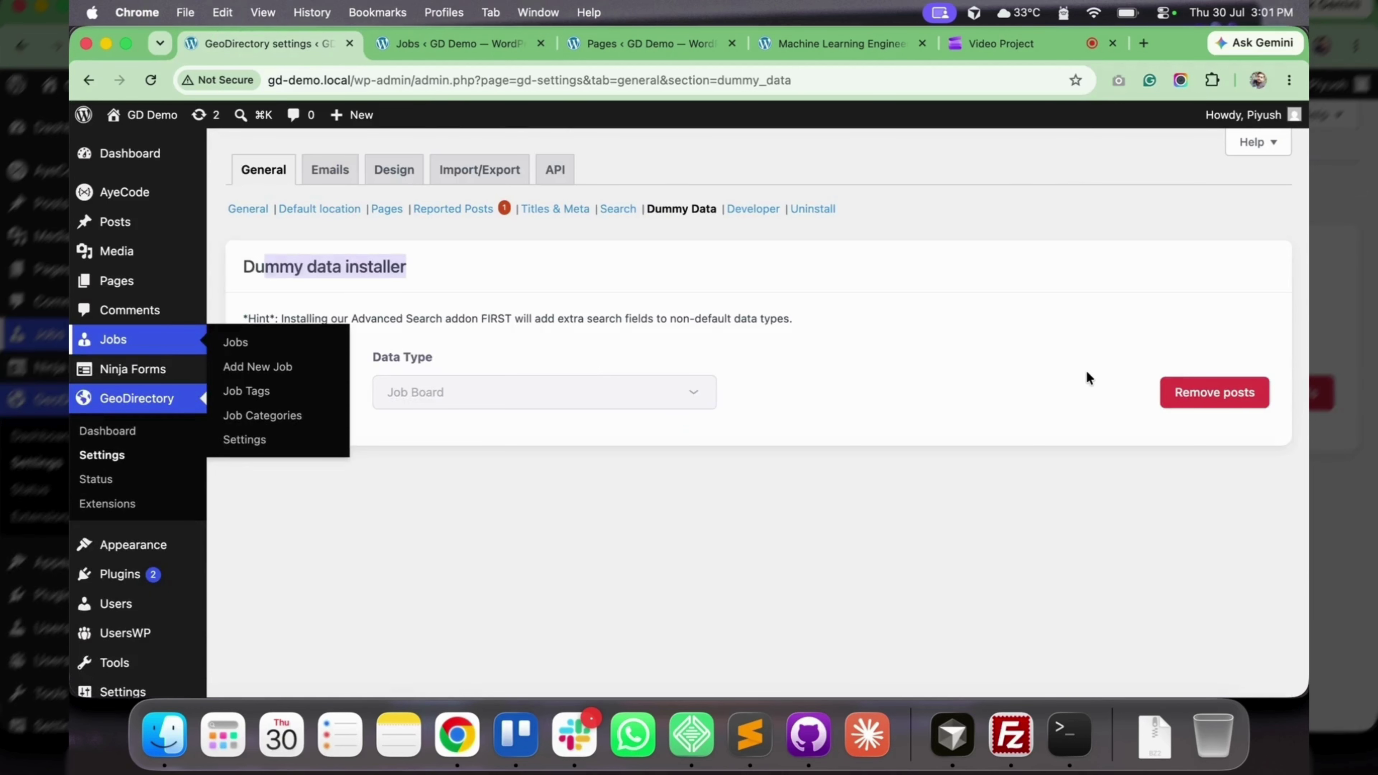
left_click(831, 358)
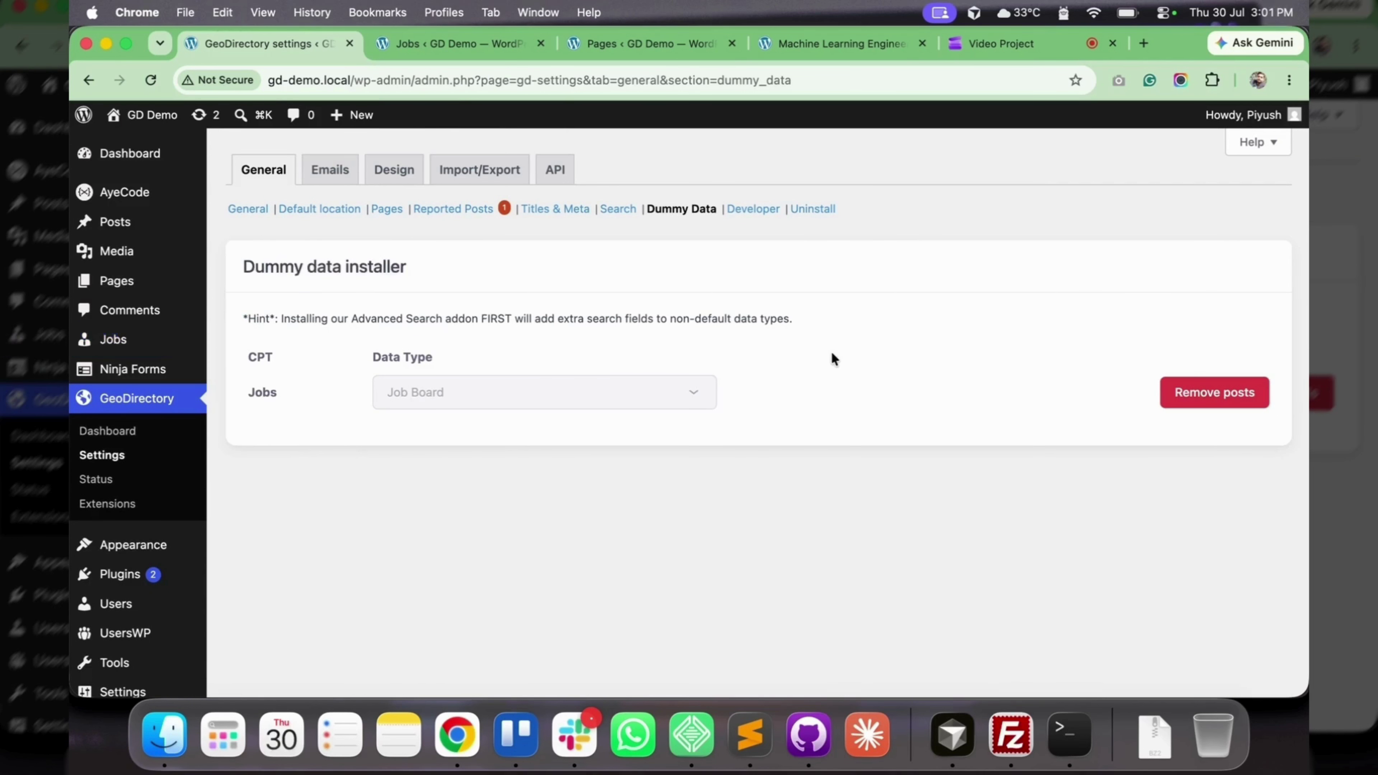
- Turn on Advanced settings in the Developer settings, save the changes, and check the effect on the General section
left_click(753, 209)
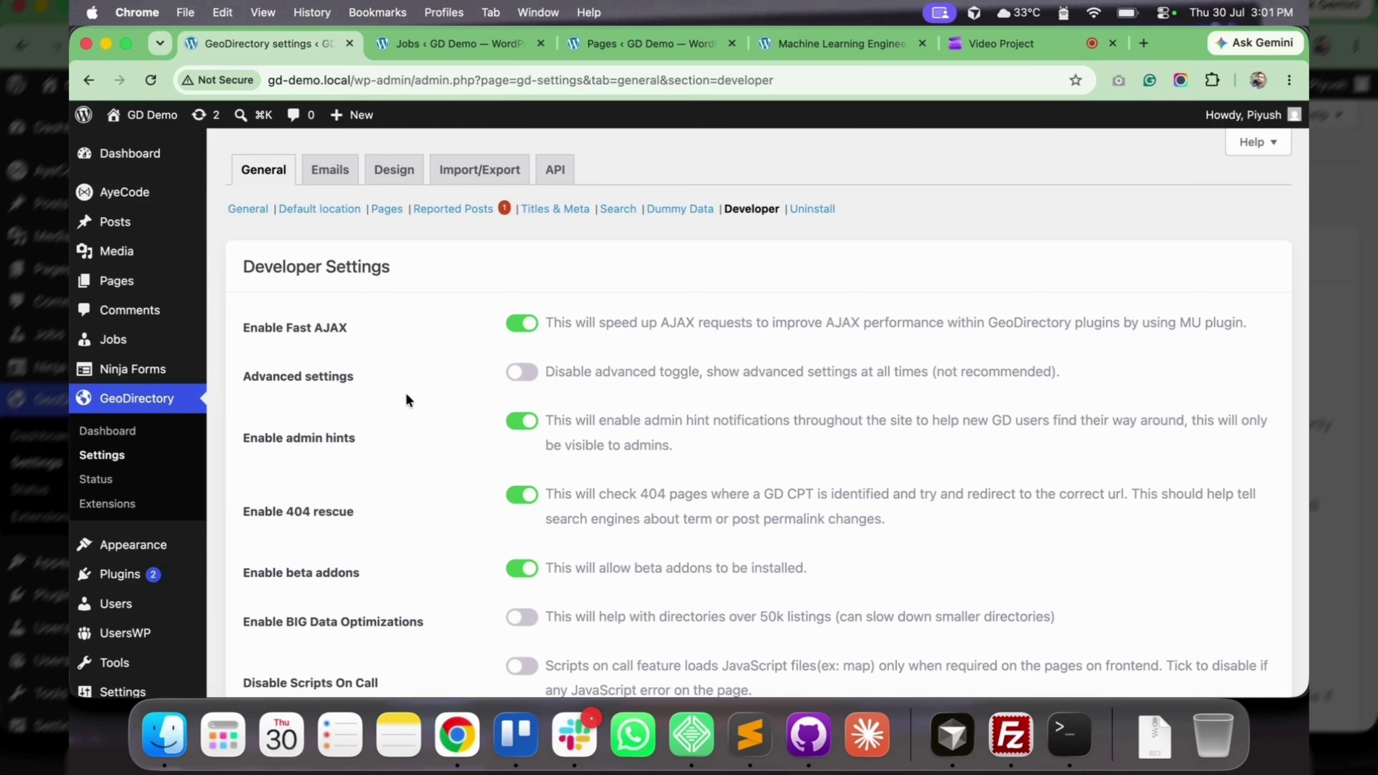
left_click(523, 374)
left_click(523, 375)
left_click(523, 374)
scroll(847, 428, "down", 6)
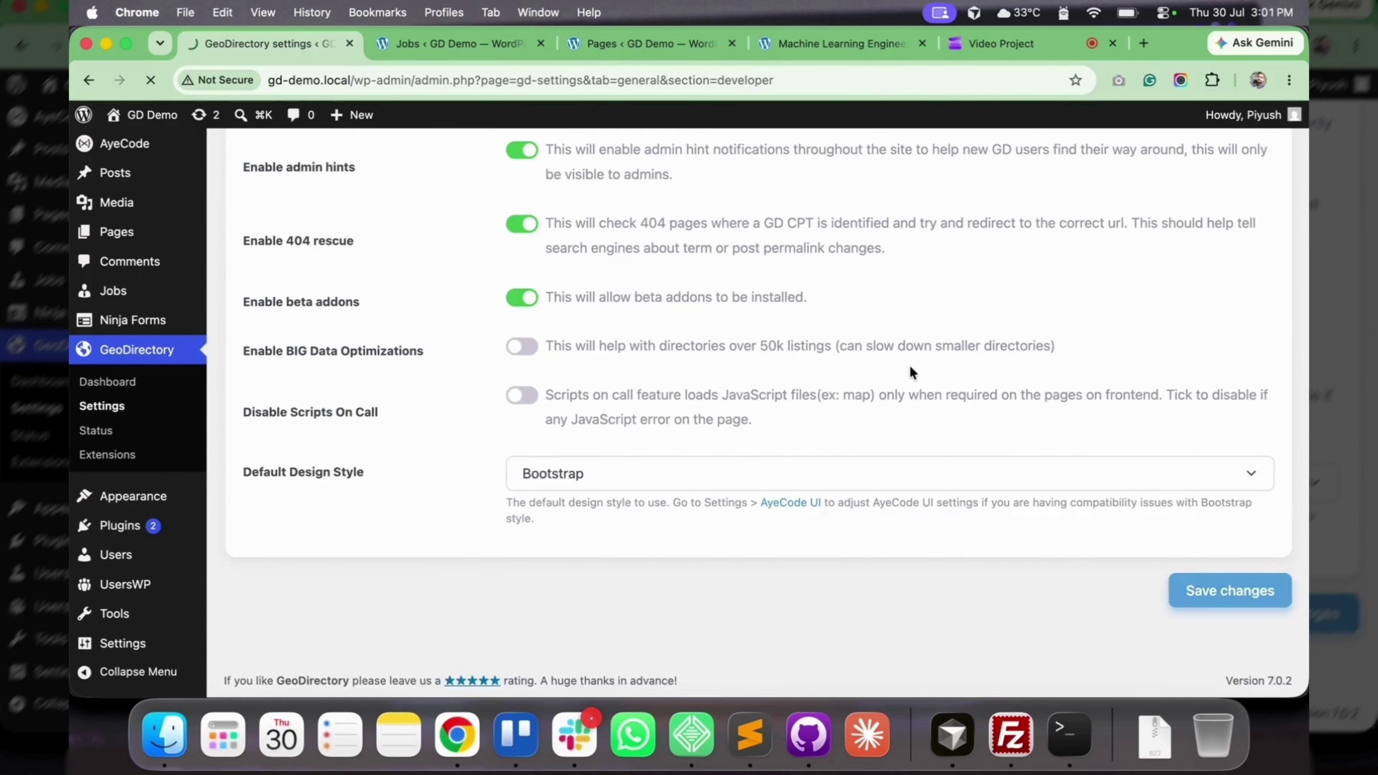
left_click(1231, 588)
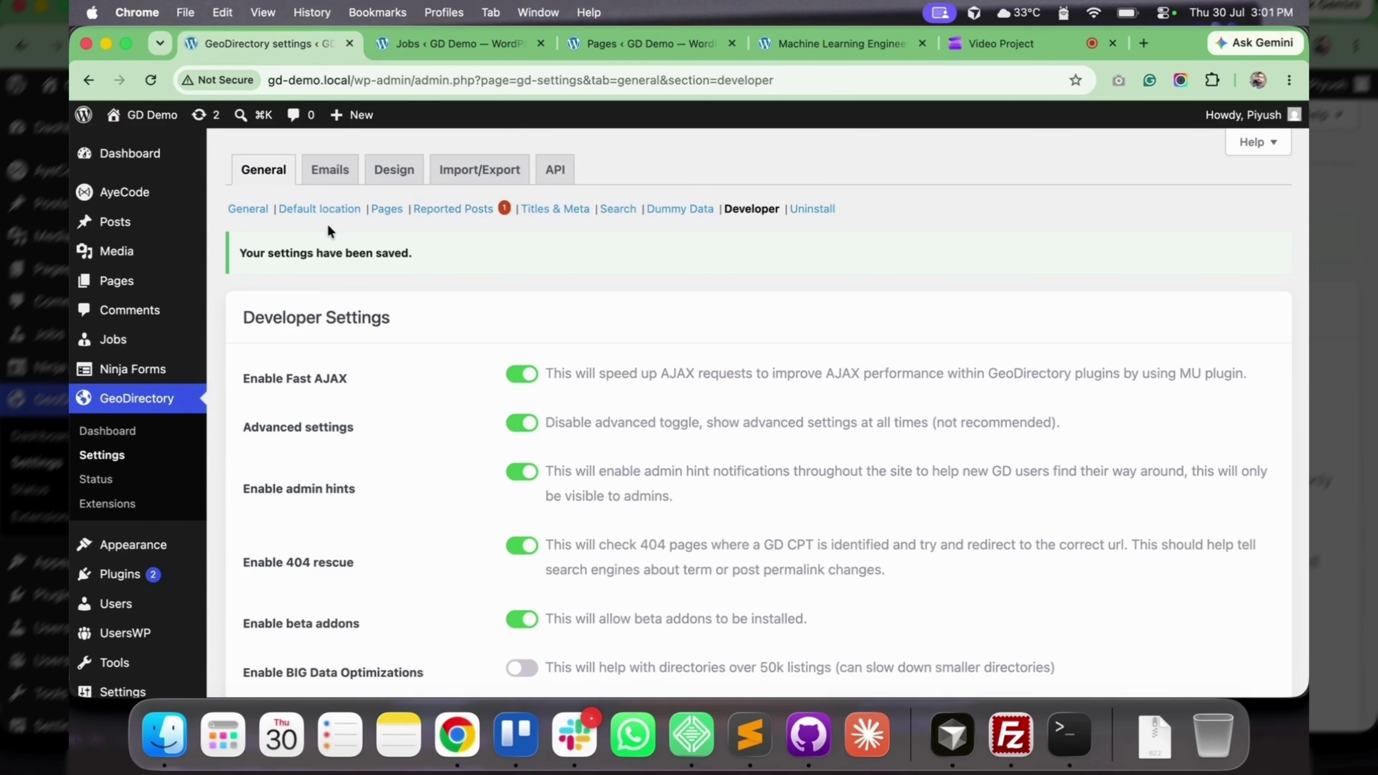
left_click(248, 211)
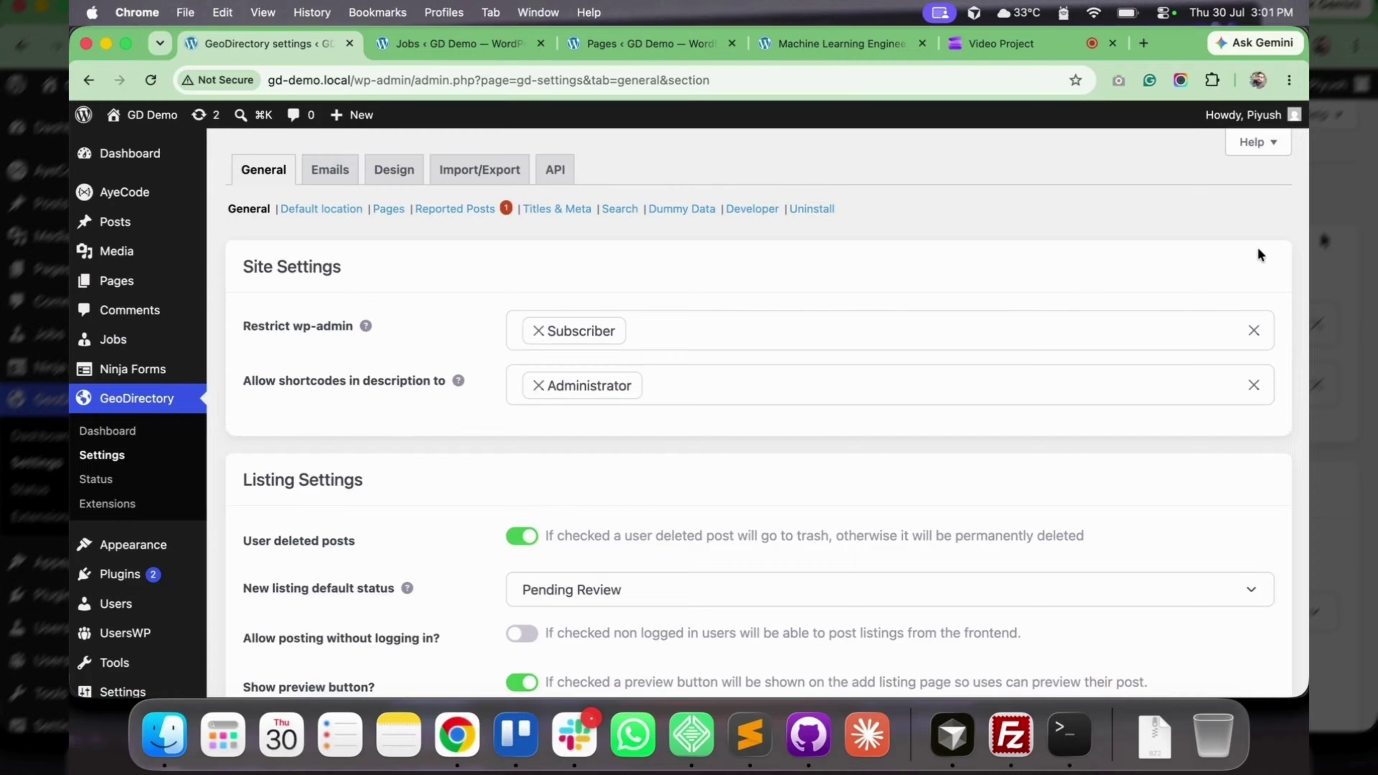
- Turn Advanced settings back off in the Developer settings, save, and check the General section for the advanced toggle
left_click(752, 209)
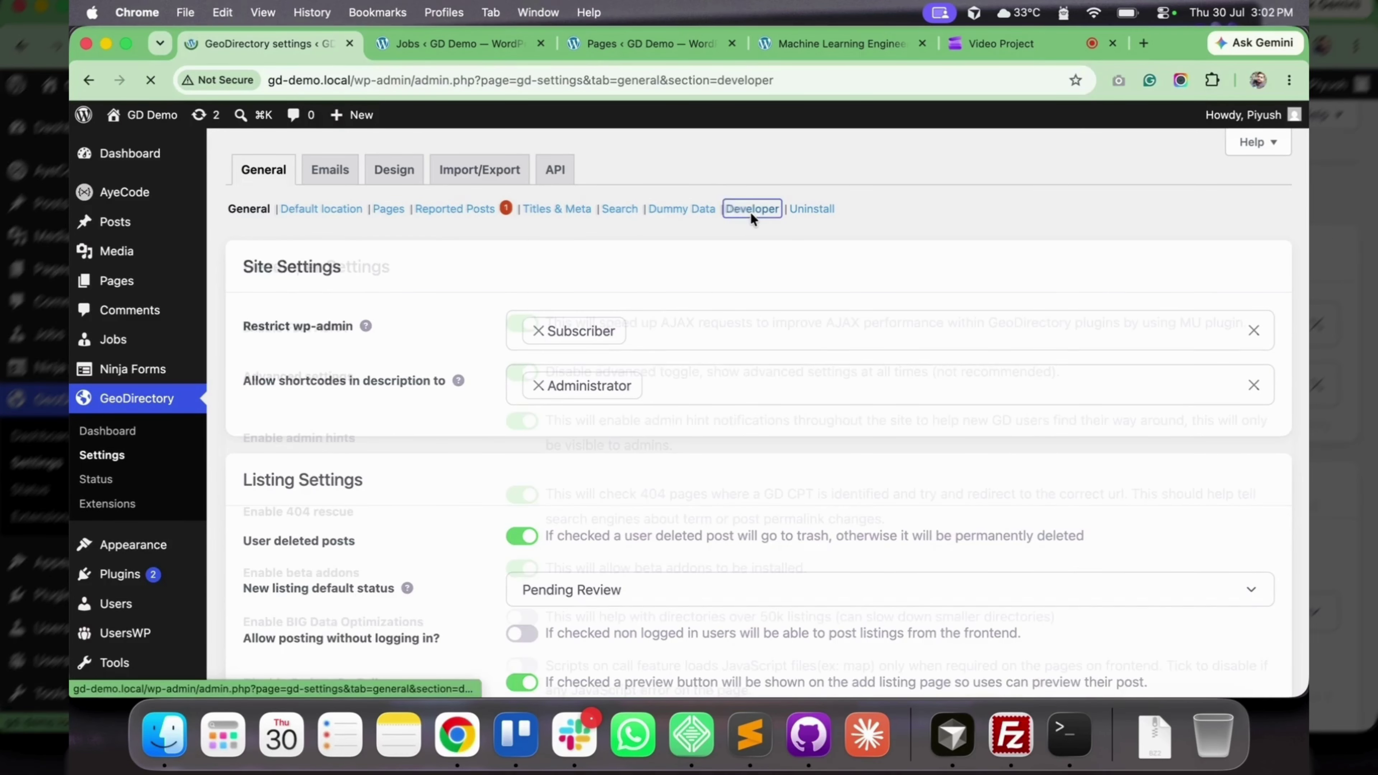
scroll(516, 376, "down", 5)
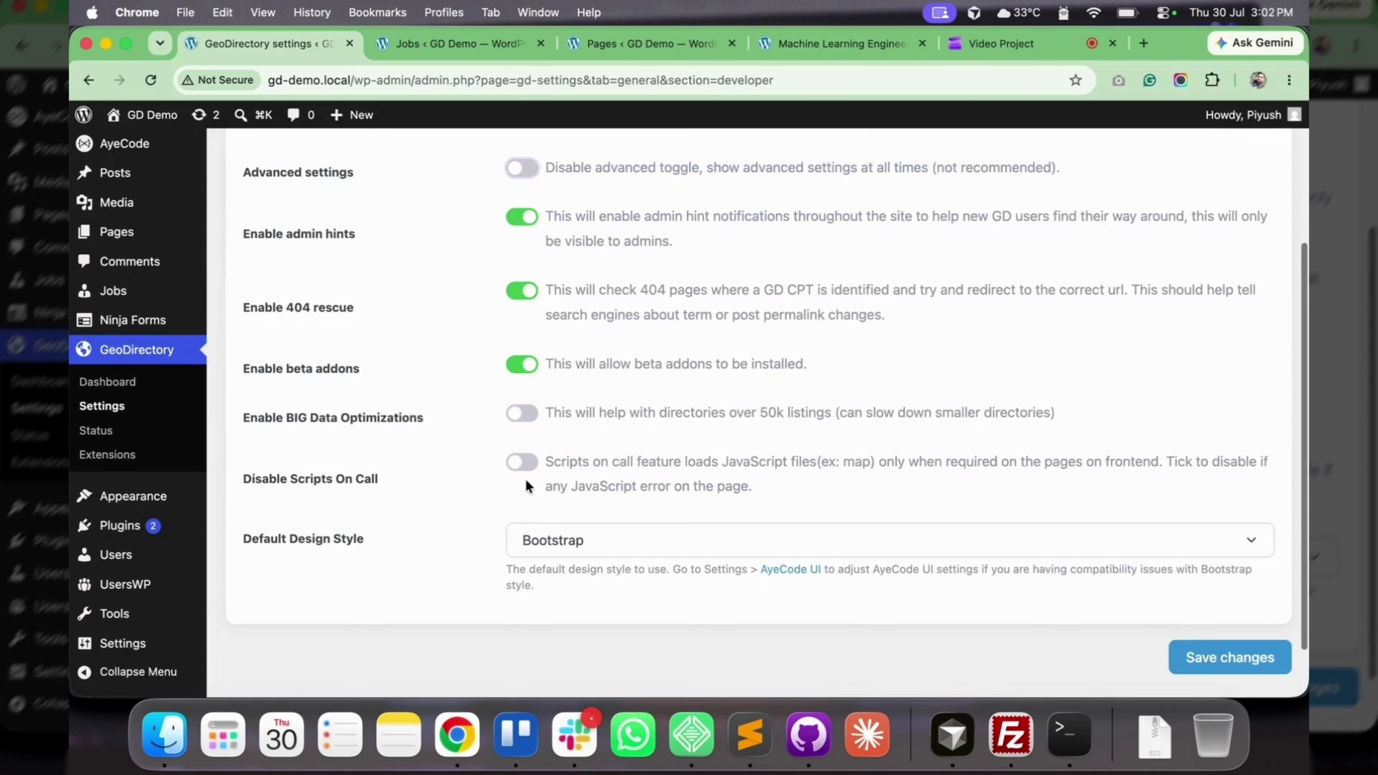
left_click(1193, 589)
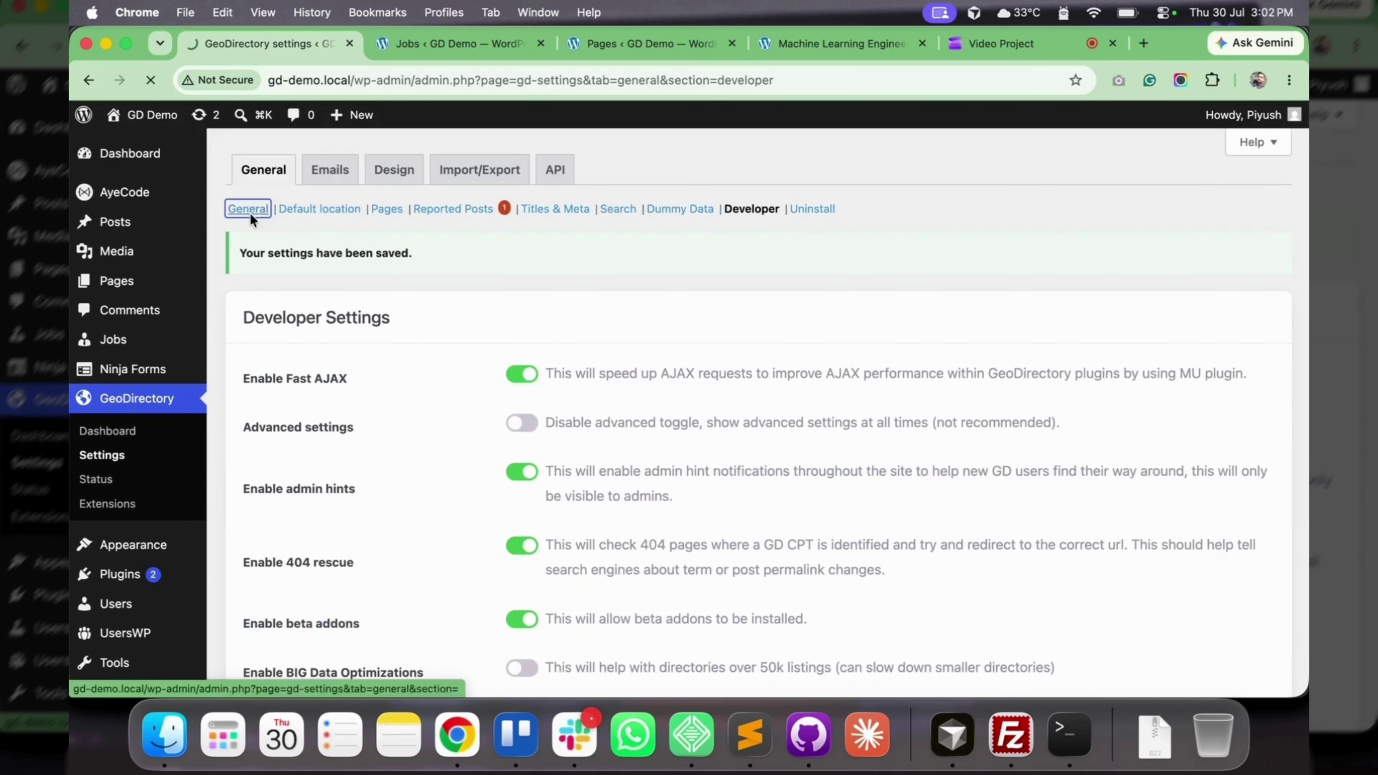
left_click(249, 212)
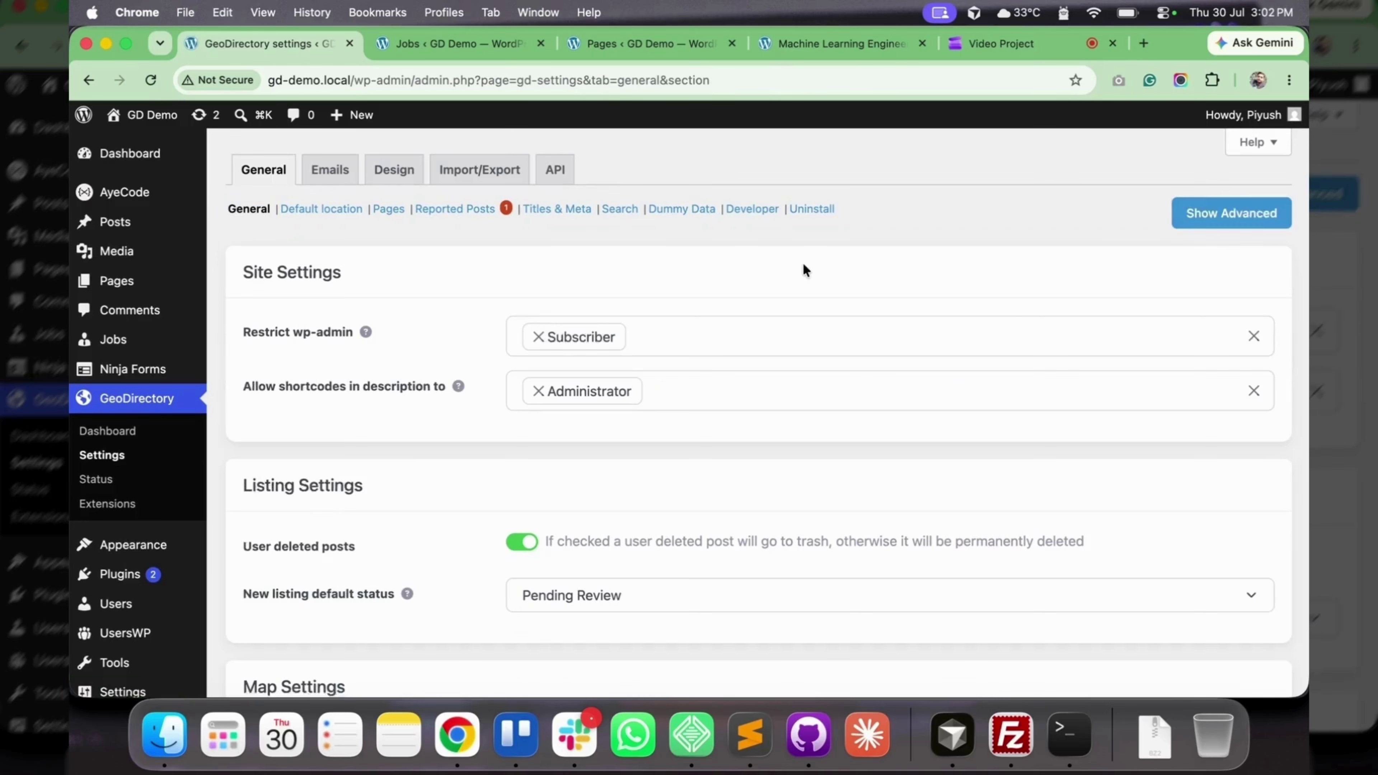
- Compare the Enable admin hints developer option with the Admin Hints box on the Machine Learning Engineer listing, and return to the Developer settings
left_click(751, 210)
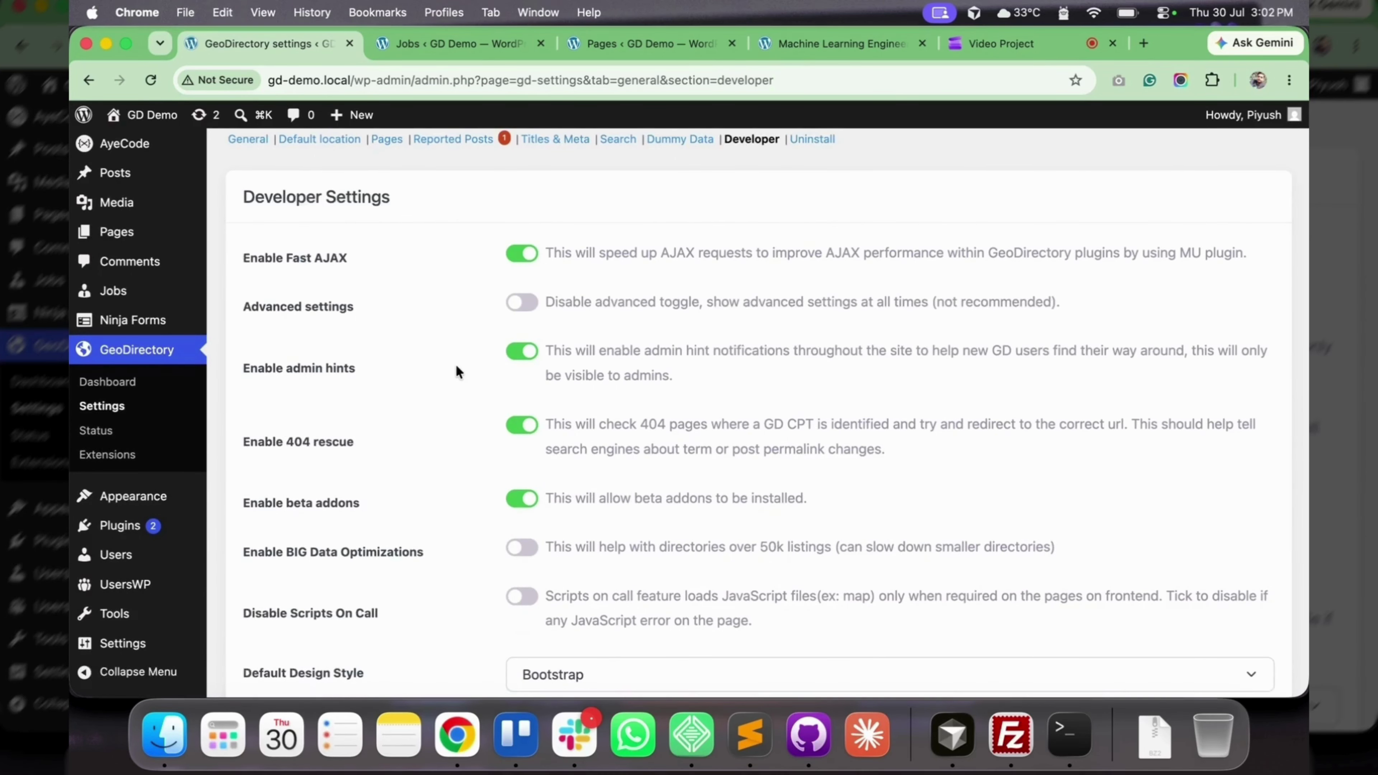
left_click(797, 45)
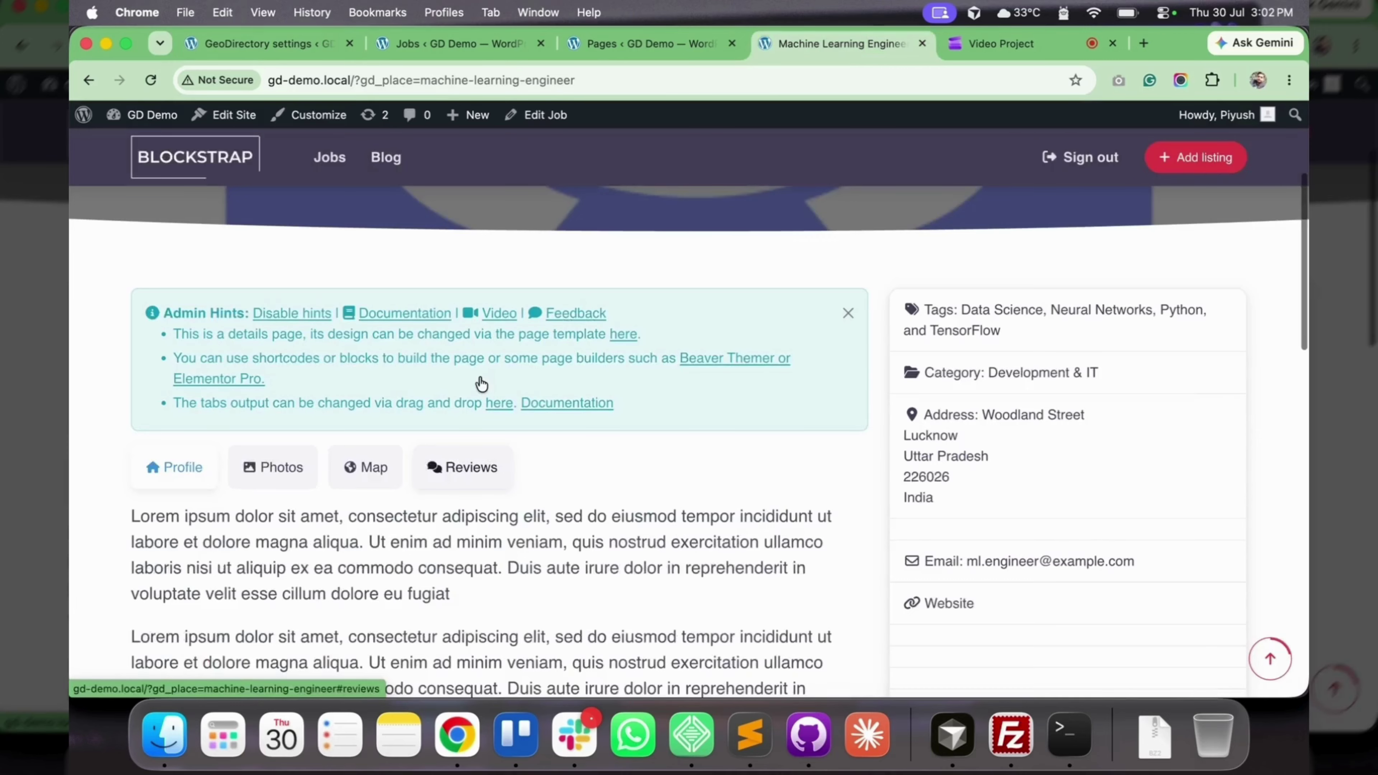
left_click_drag(266, 318, 638, 413)
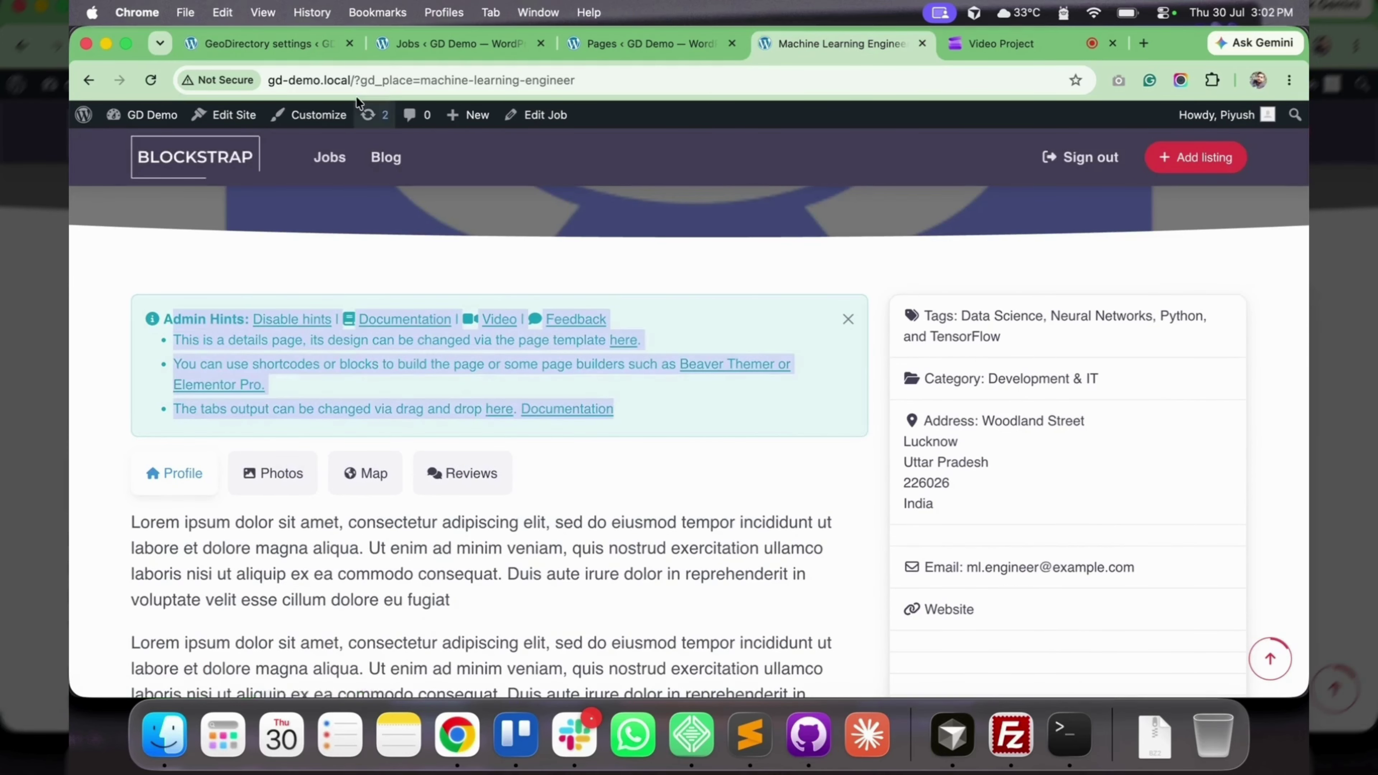
left_click(284, 50)
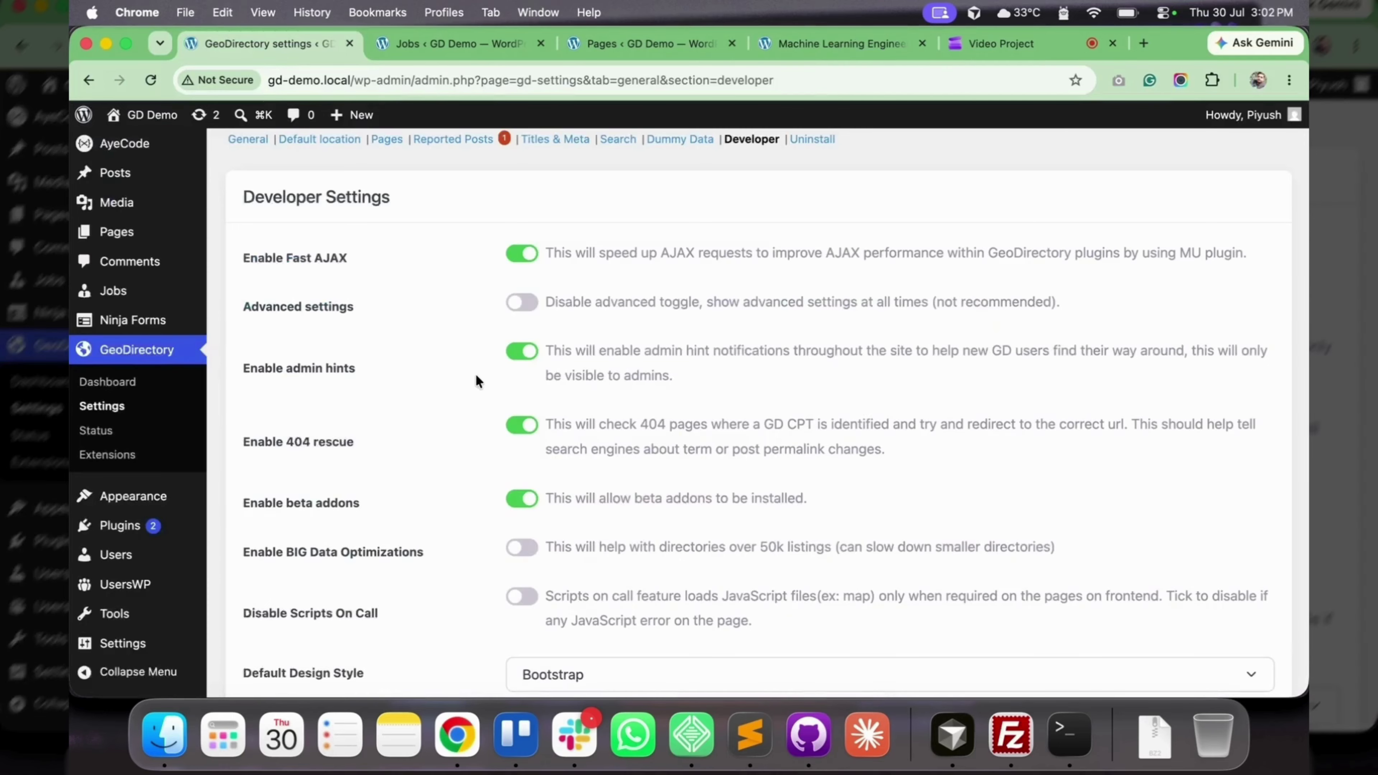
- Turn off Enable admin hints, save the developer settings, and check the Machine Learning Engineer listing page
left_click(522, 350)
scroll(536, 479, "down", 5)
left_click(1231, 584)
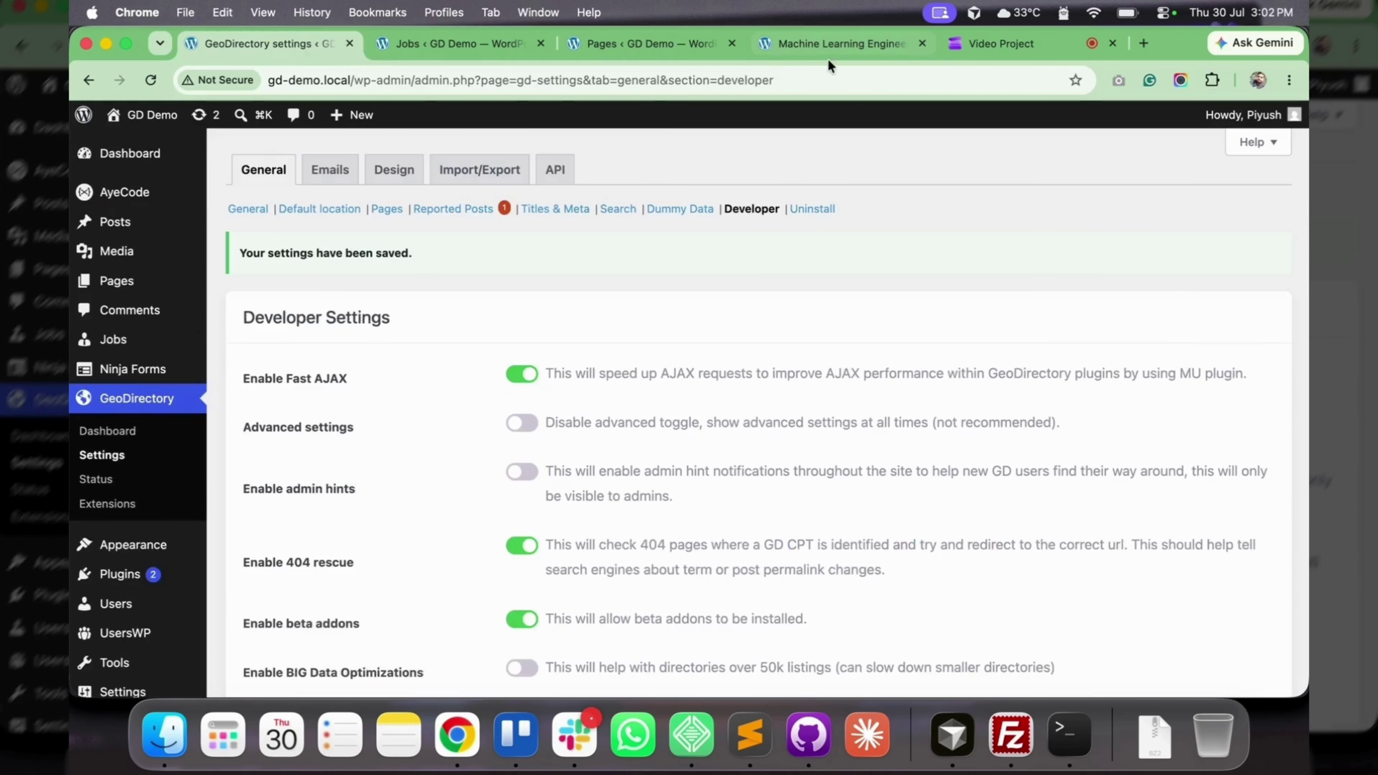
left_click(828, 58)
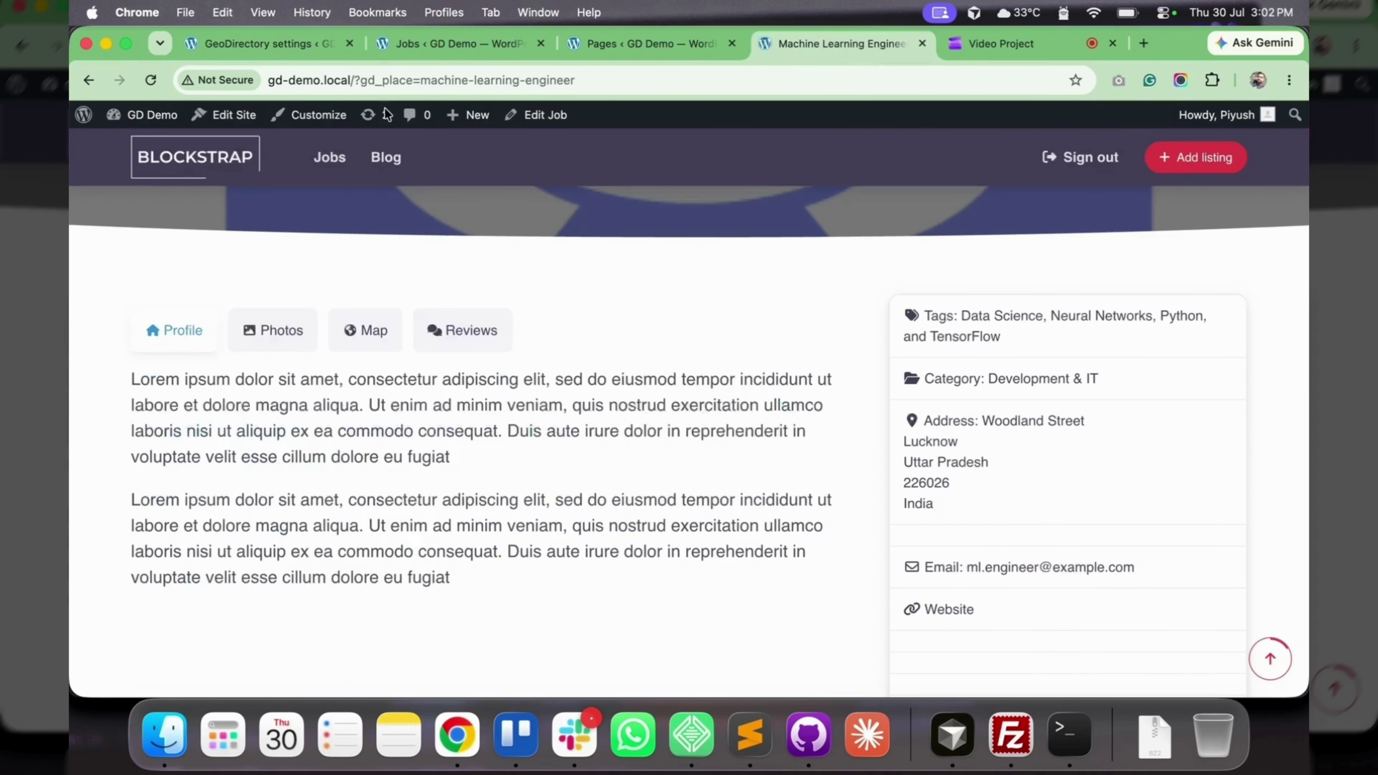
- Return to the Developer settings and review the beta addons, BIG Data Optimizations, Disable Scripts On Call, and Default Design Style options
left_click(282, 48)
scroll(529, 478, "down", 5)
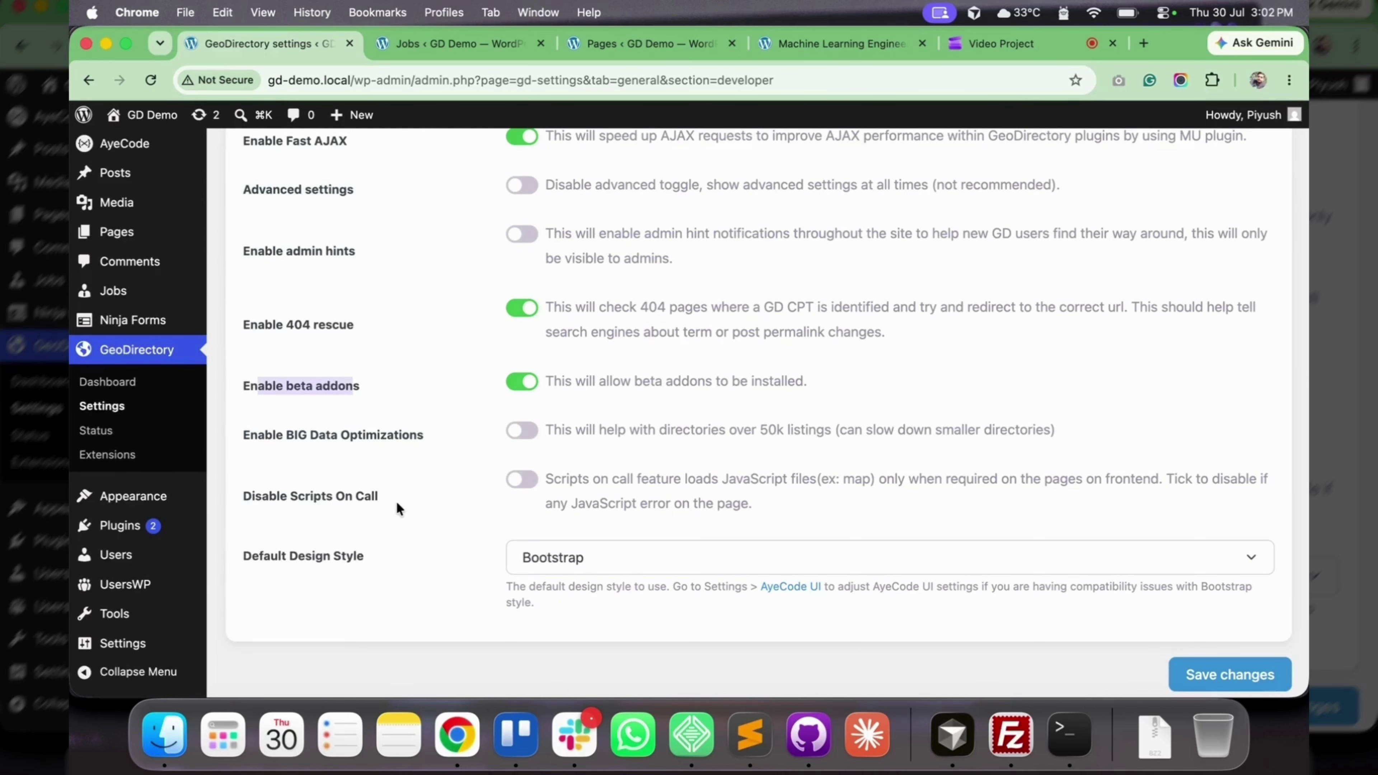
scroll(397, 503, "up", 5)
scroll(397, 503, "down", 5)
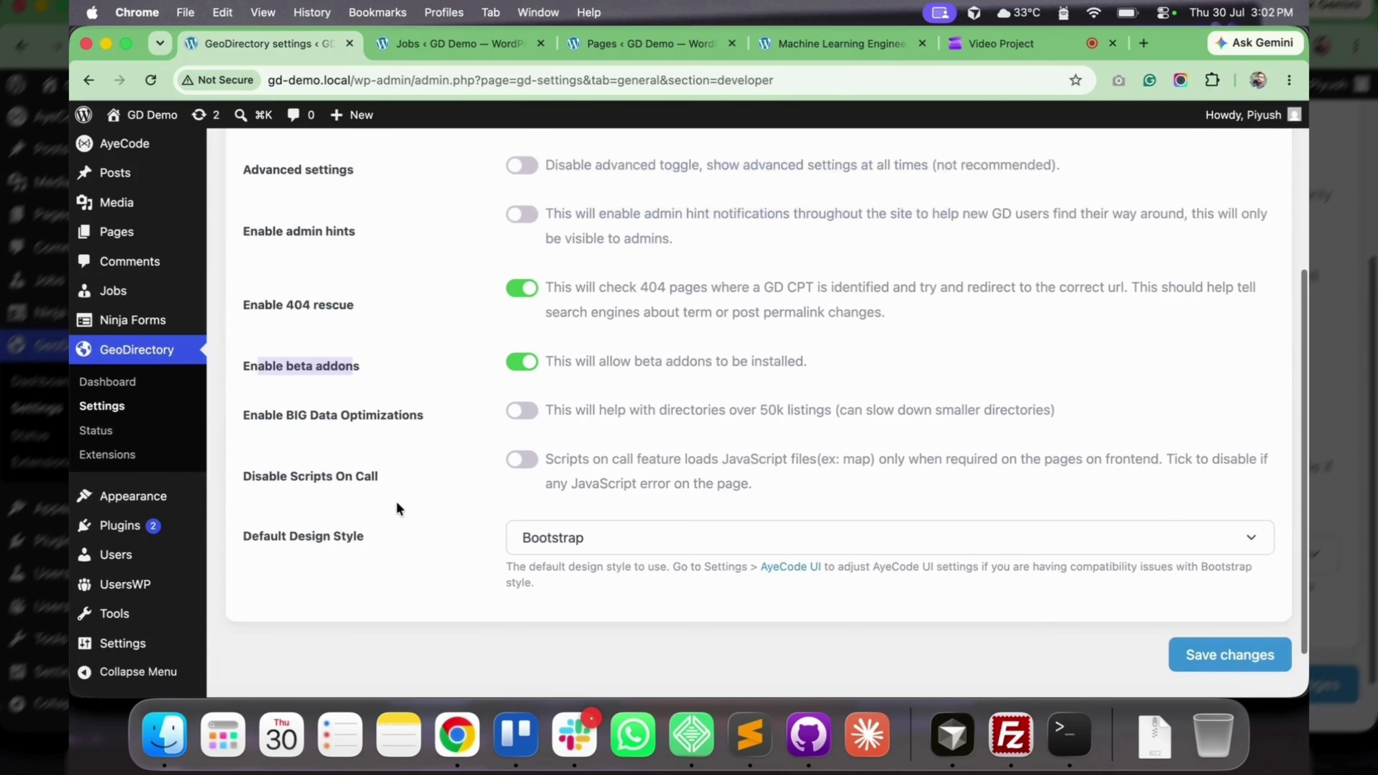
scroll(397, 503, "up", 5)
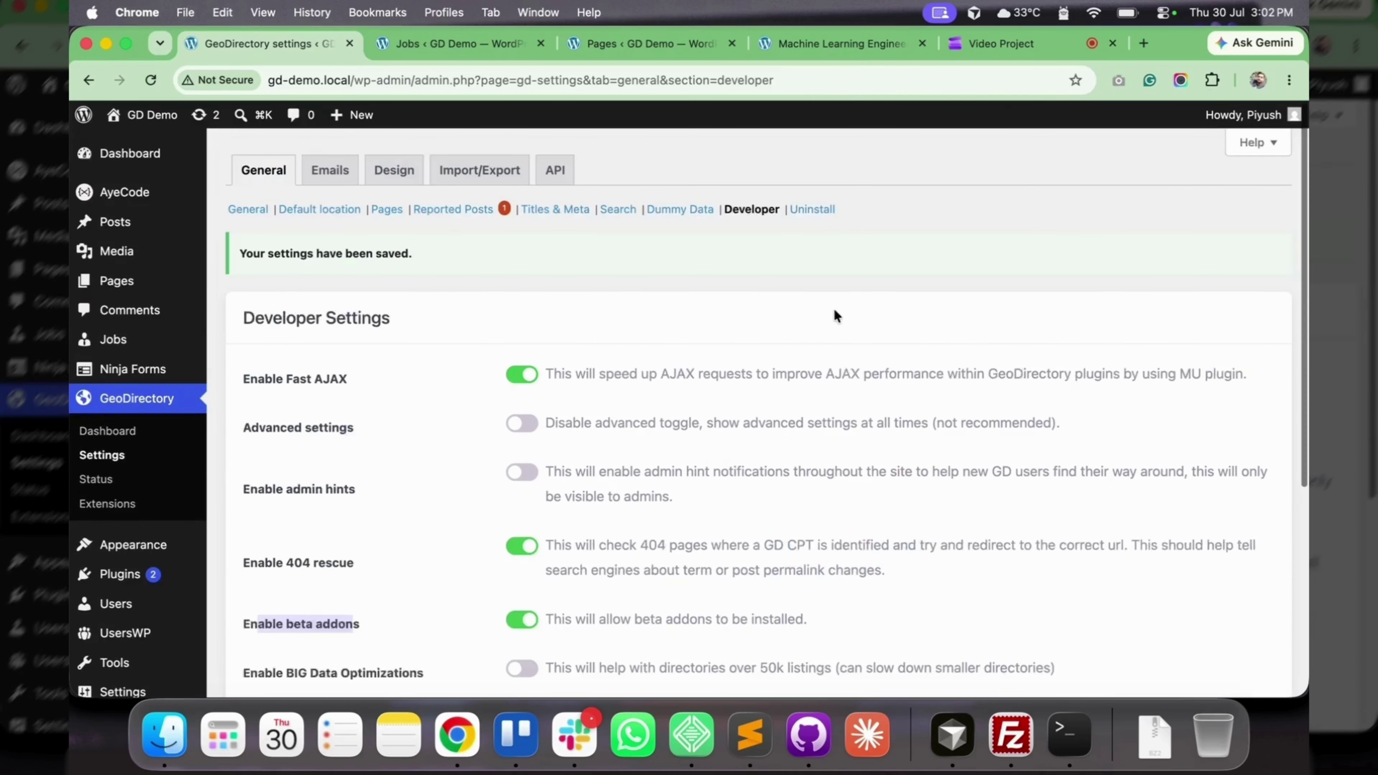
- Try Remove Data on Uninstall in the Uninstall settings, saving it turned on and saving it turned off again
left_click(821, 211)
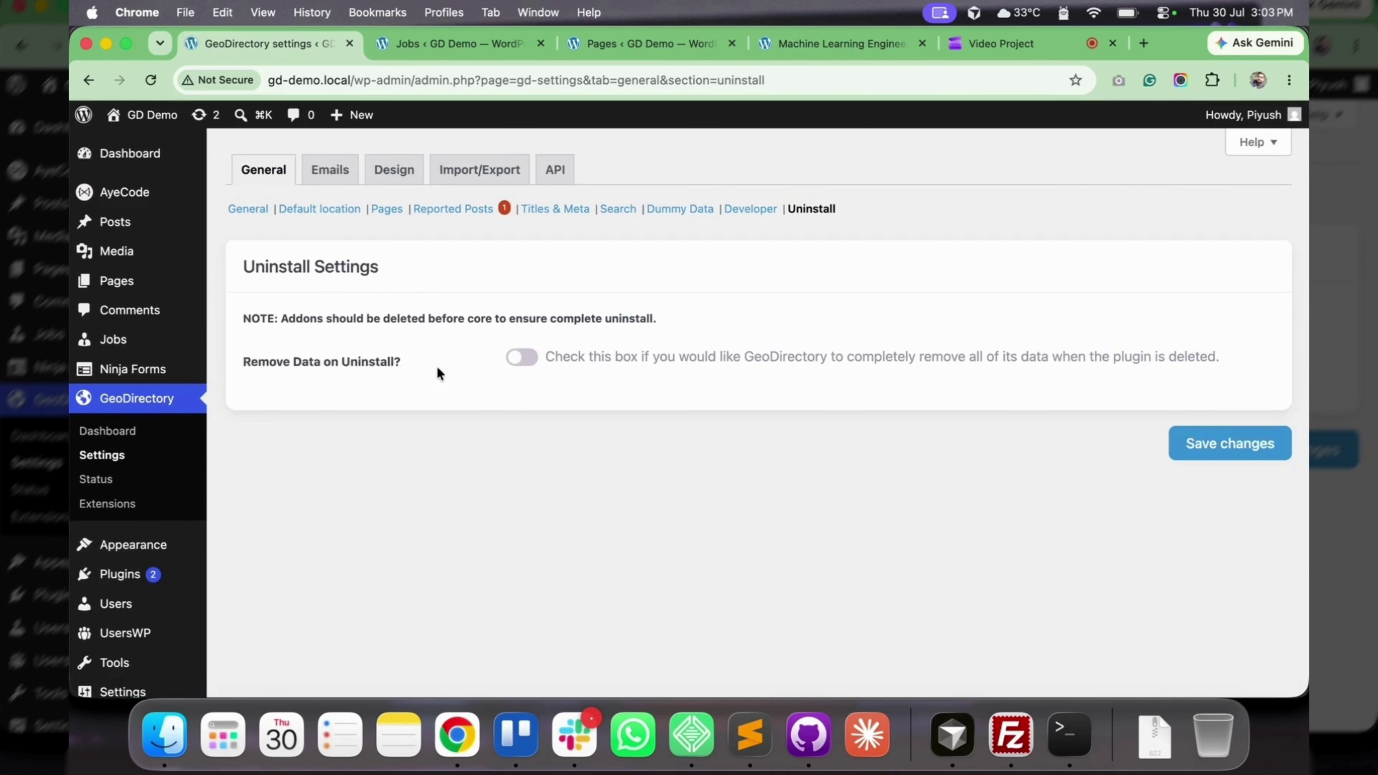
left_click(522, 358)
left_click(1194, 446)
scroll(153, 526, "down", 1)
mouse_move(150, 525)
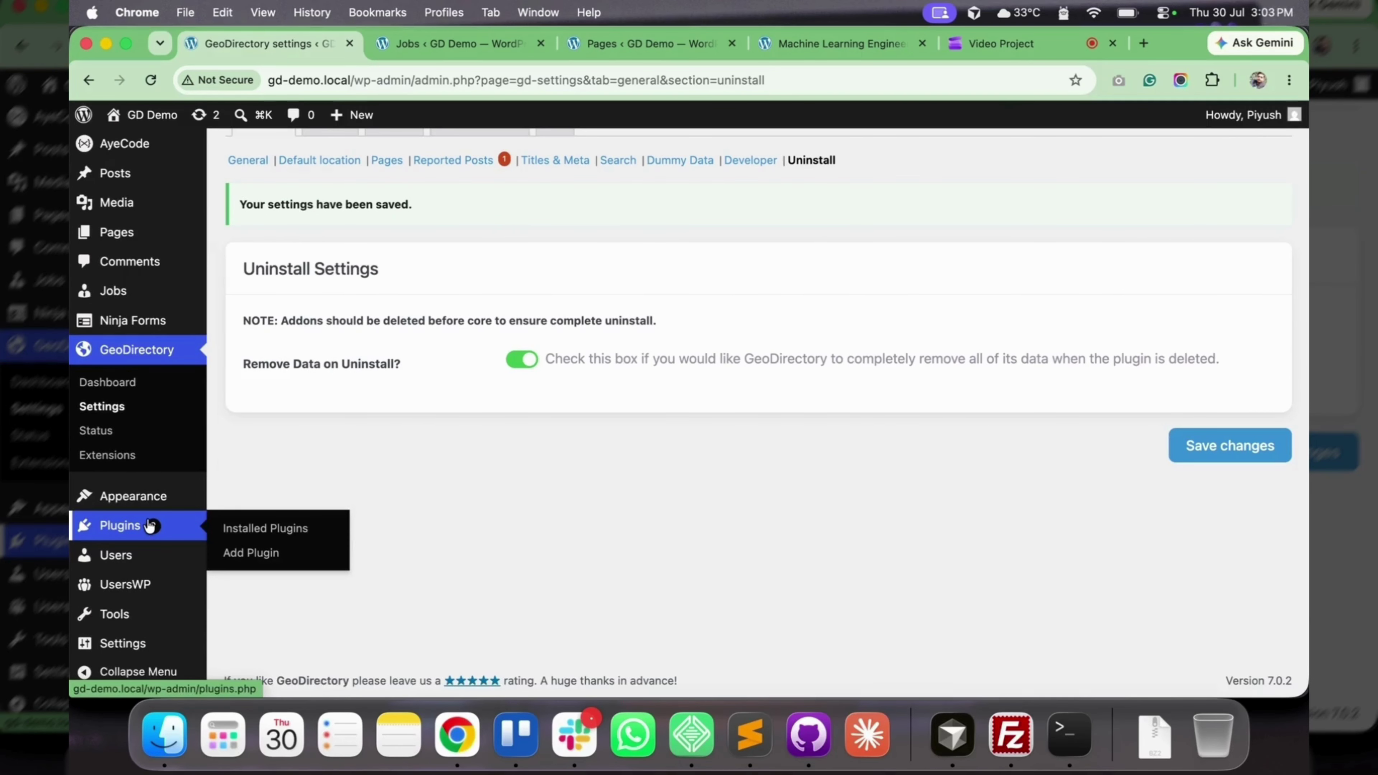
left_click(518, 368)
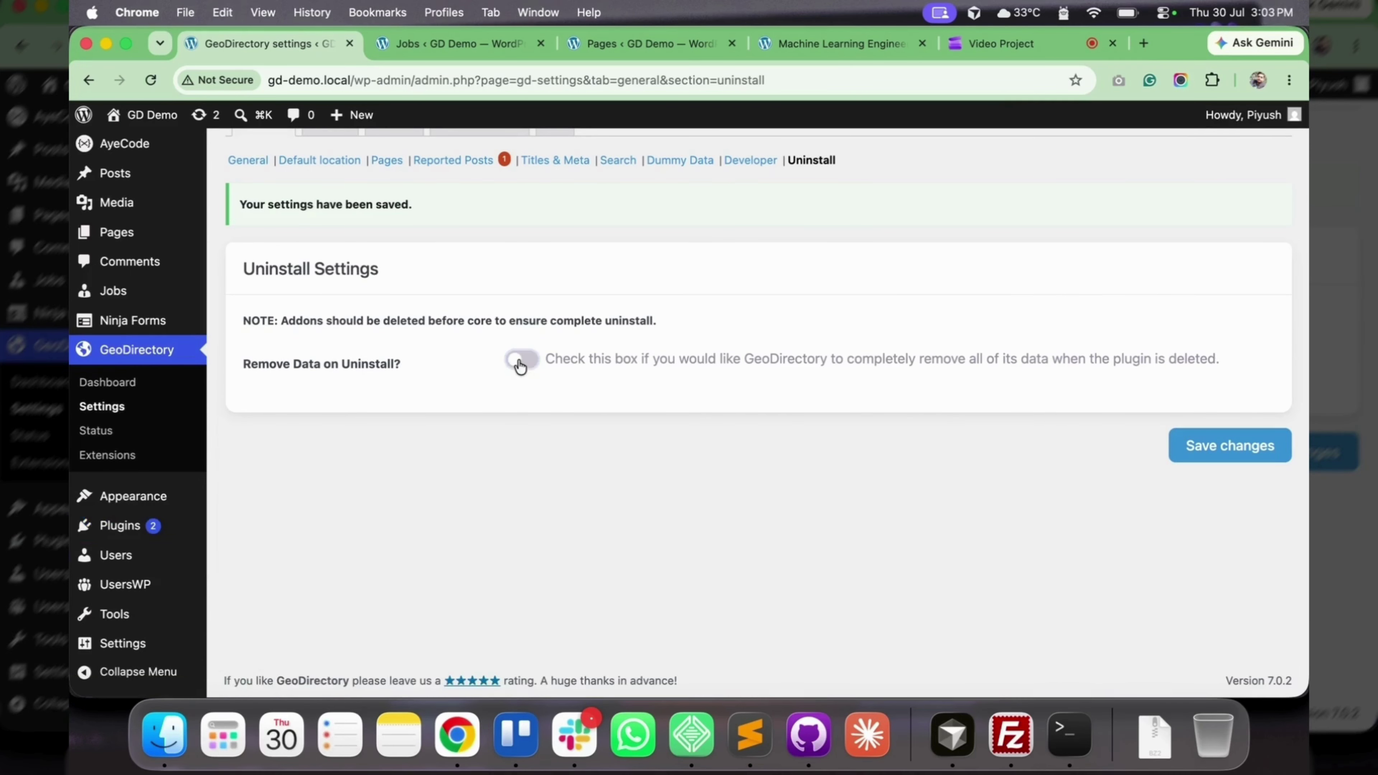
left_click(1233, 457)
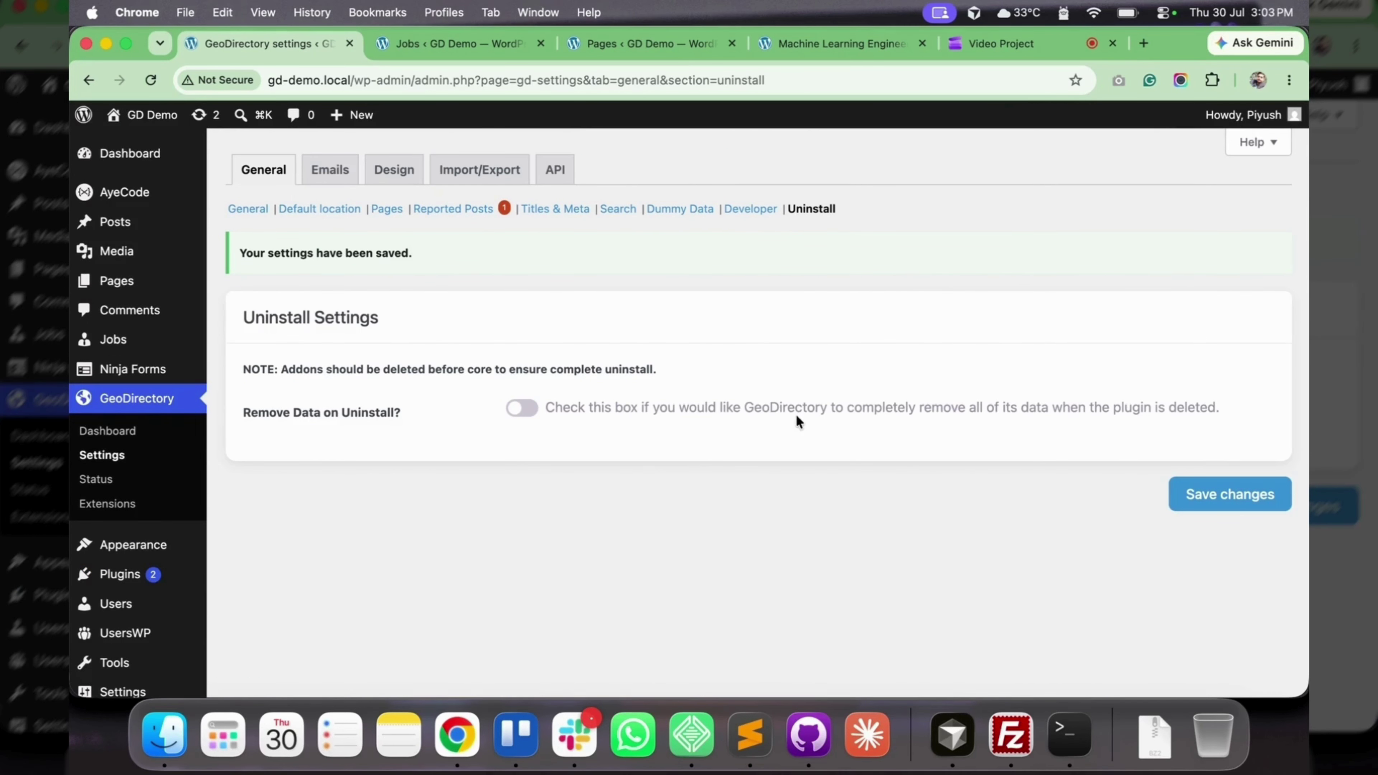
- Open the Email options and examine the Sender name and Email address fields under Email sender options
left_click(326, 173)
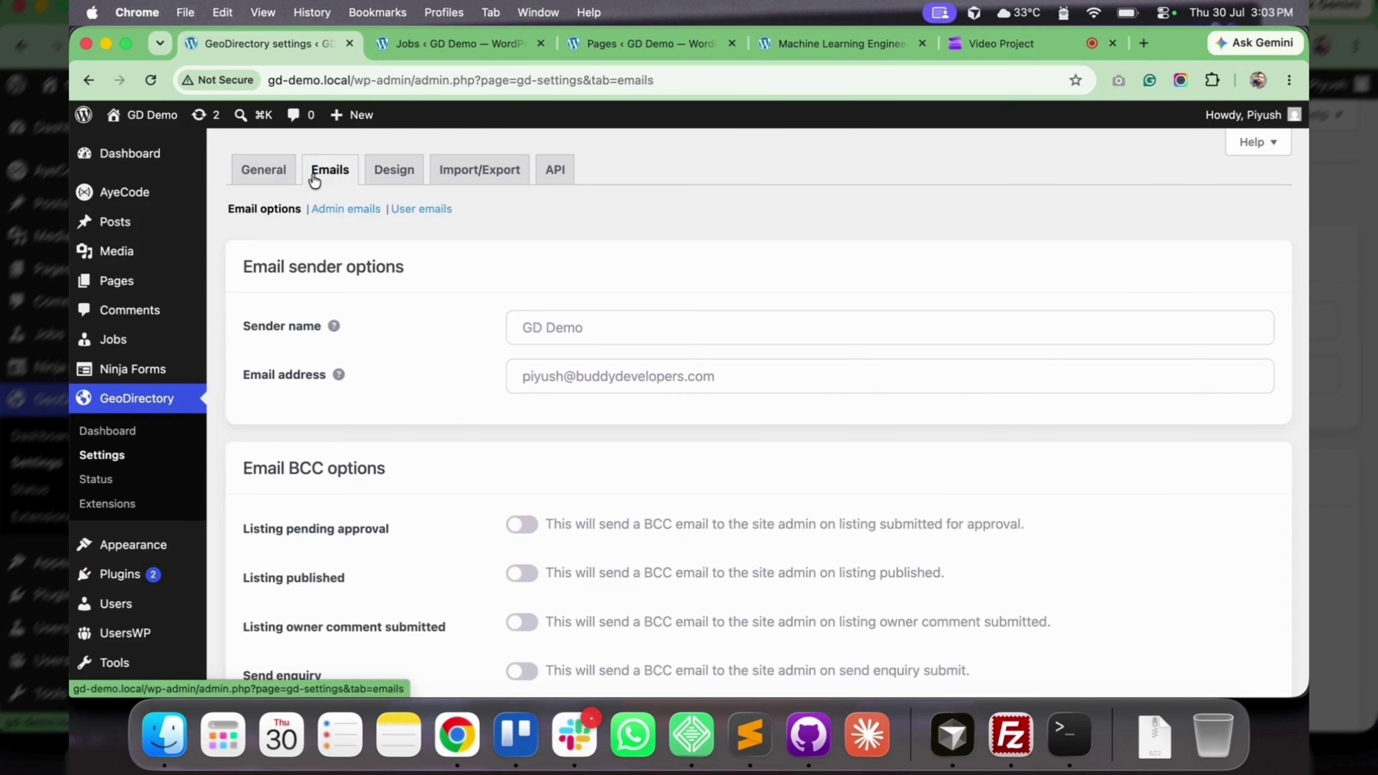
scroll(448, 408, "down", 2)
scroll(448, 415, "up", 2)
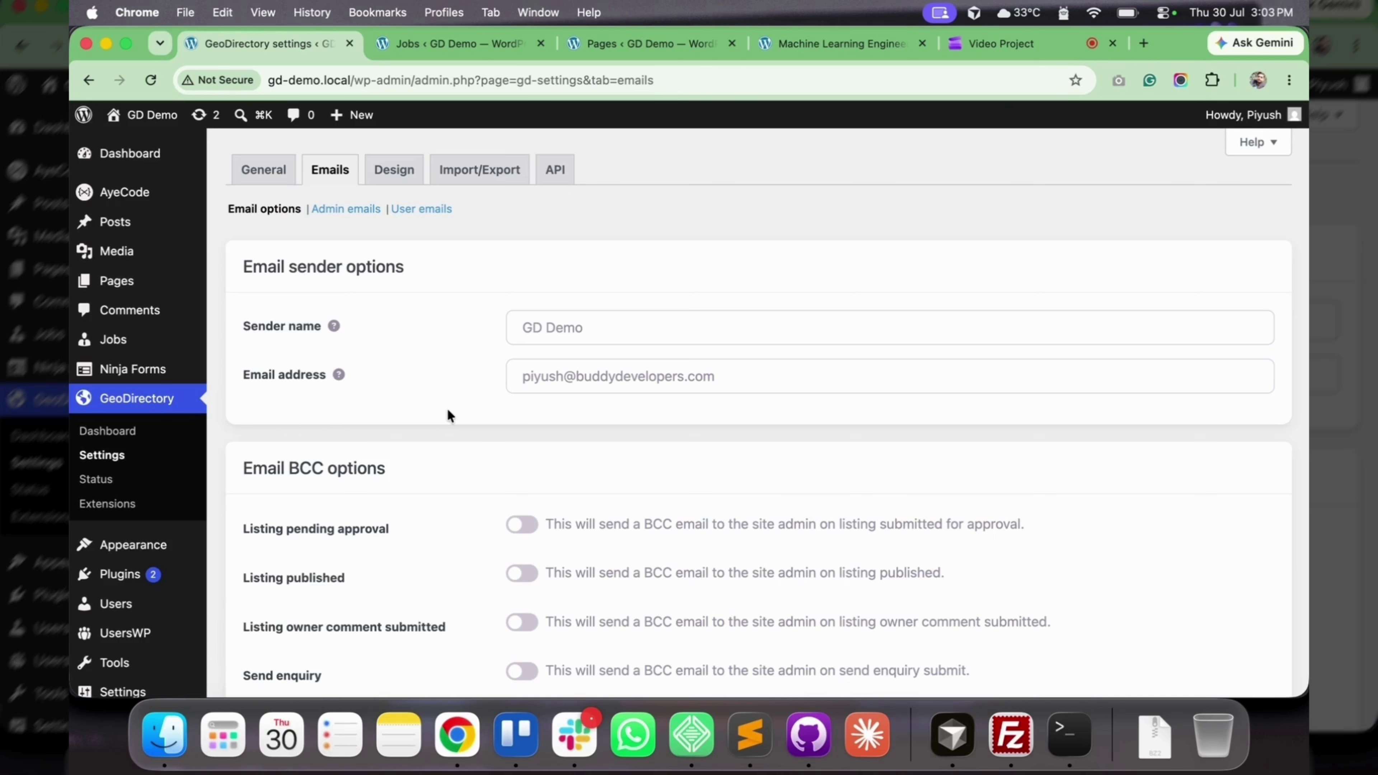
left_click(245, 327)
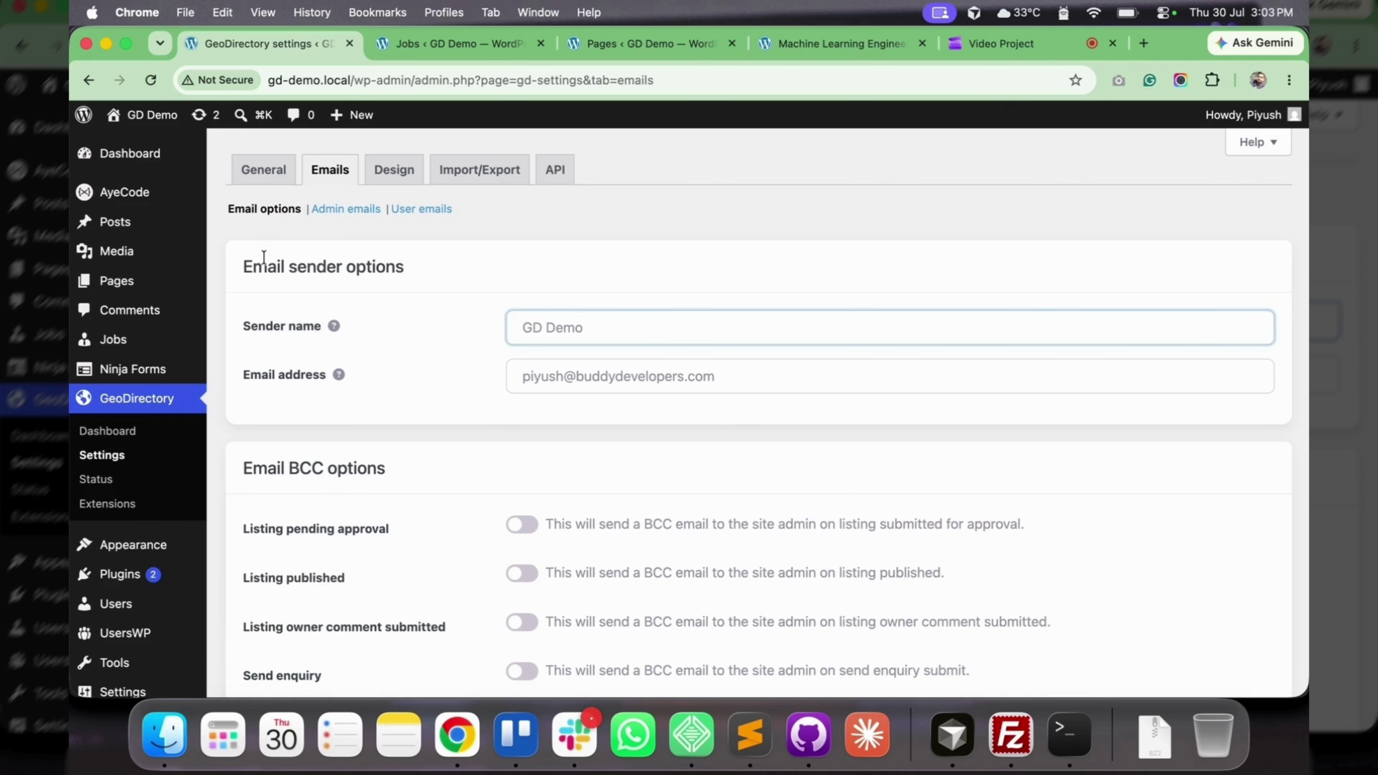
left_click_drag(267, 266, 430, 272)
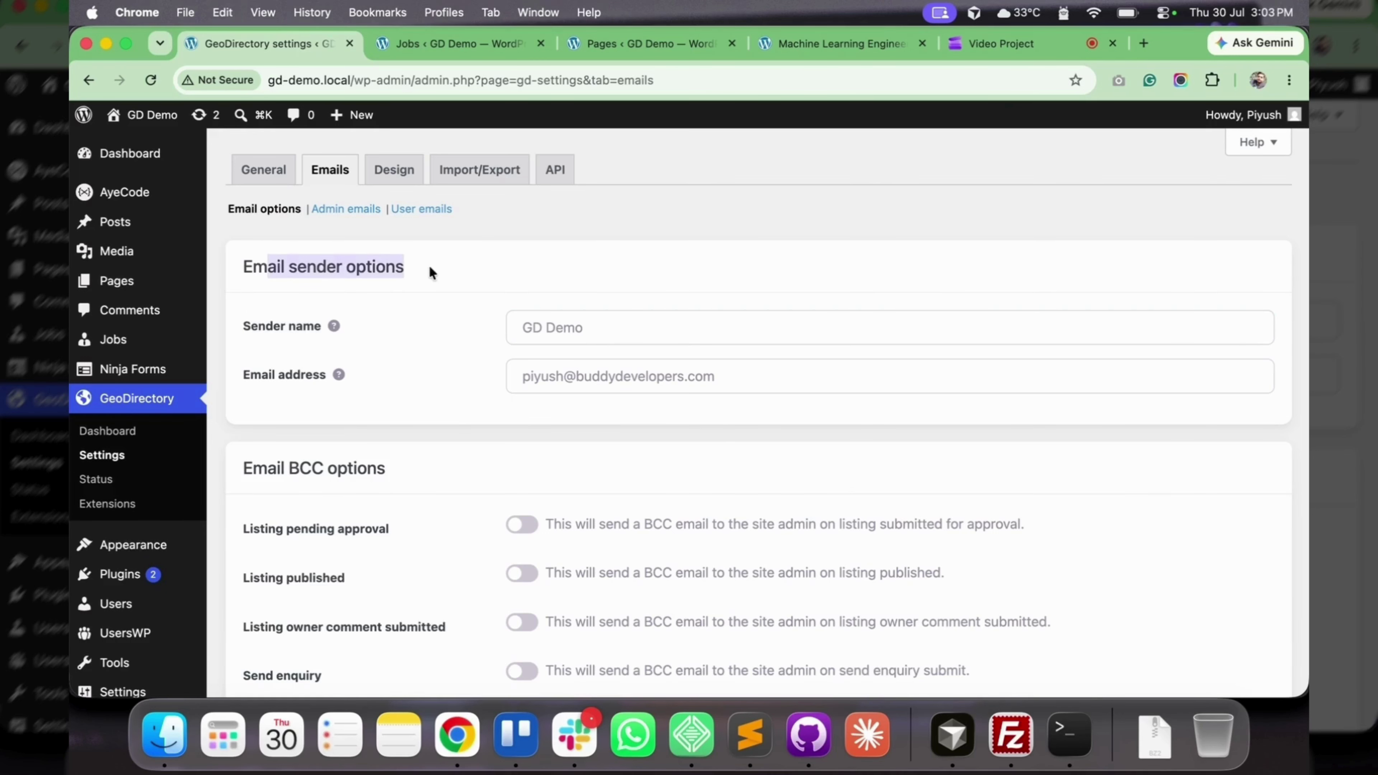
double_click(266, 327)
left_click(606, 332)
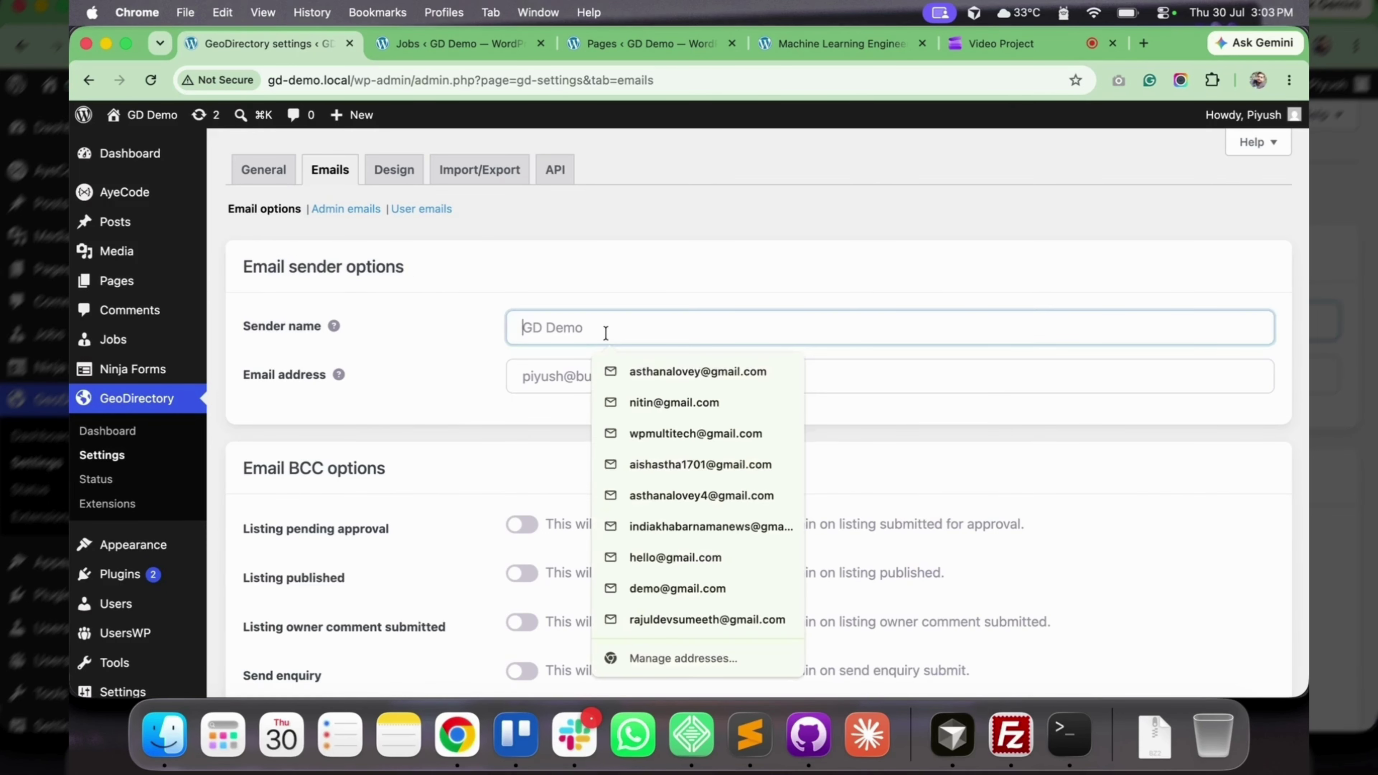
left_click(309, 373)
left_click(635, 432)
left_click(618, 328)
left_click(535, 375)
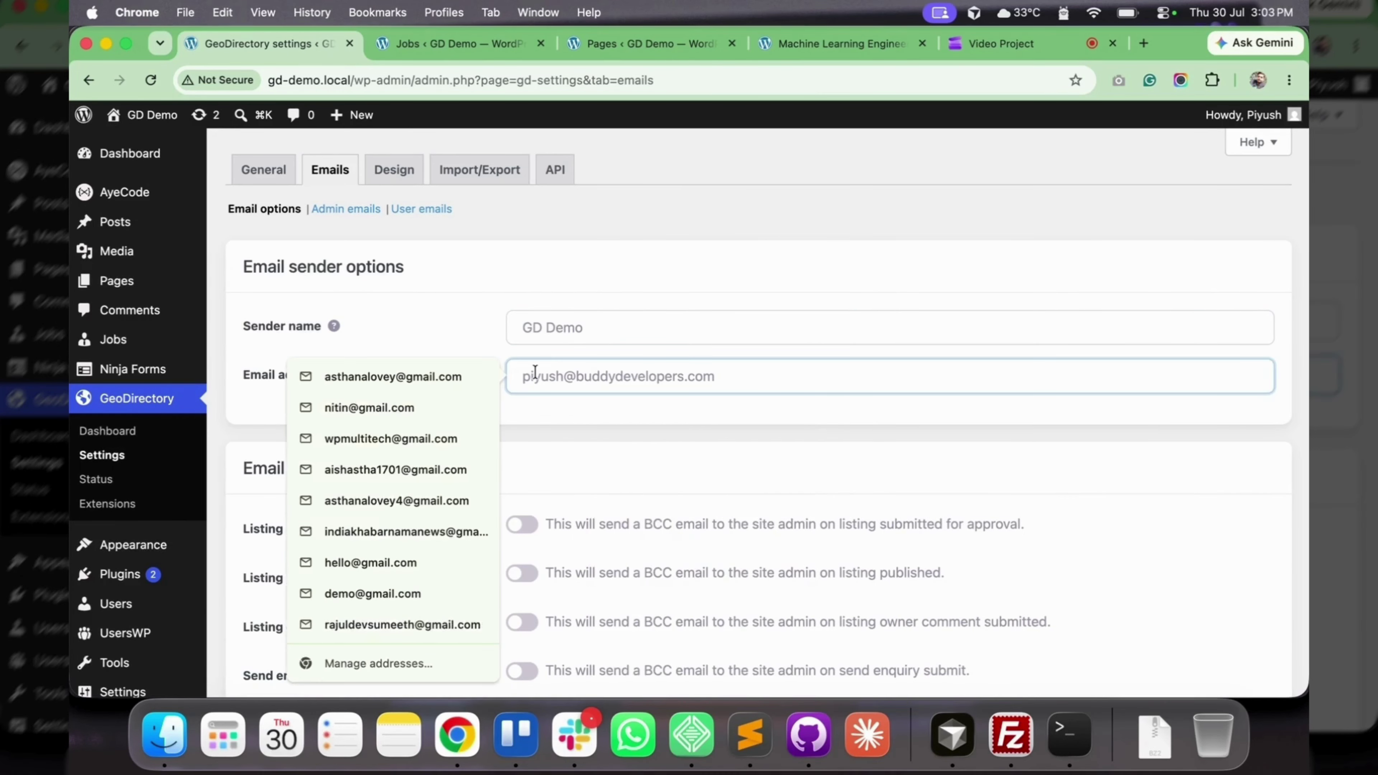
left_click(597, 440)
- Turn on the Listing pending approval BCC email and review the Listing published BCC option
scroll(600, 437, "down", 3)
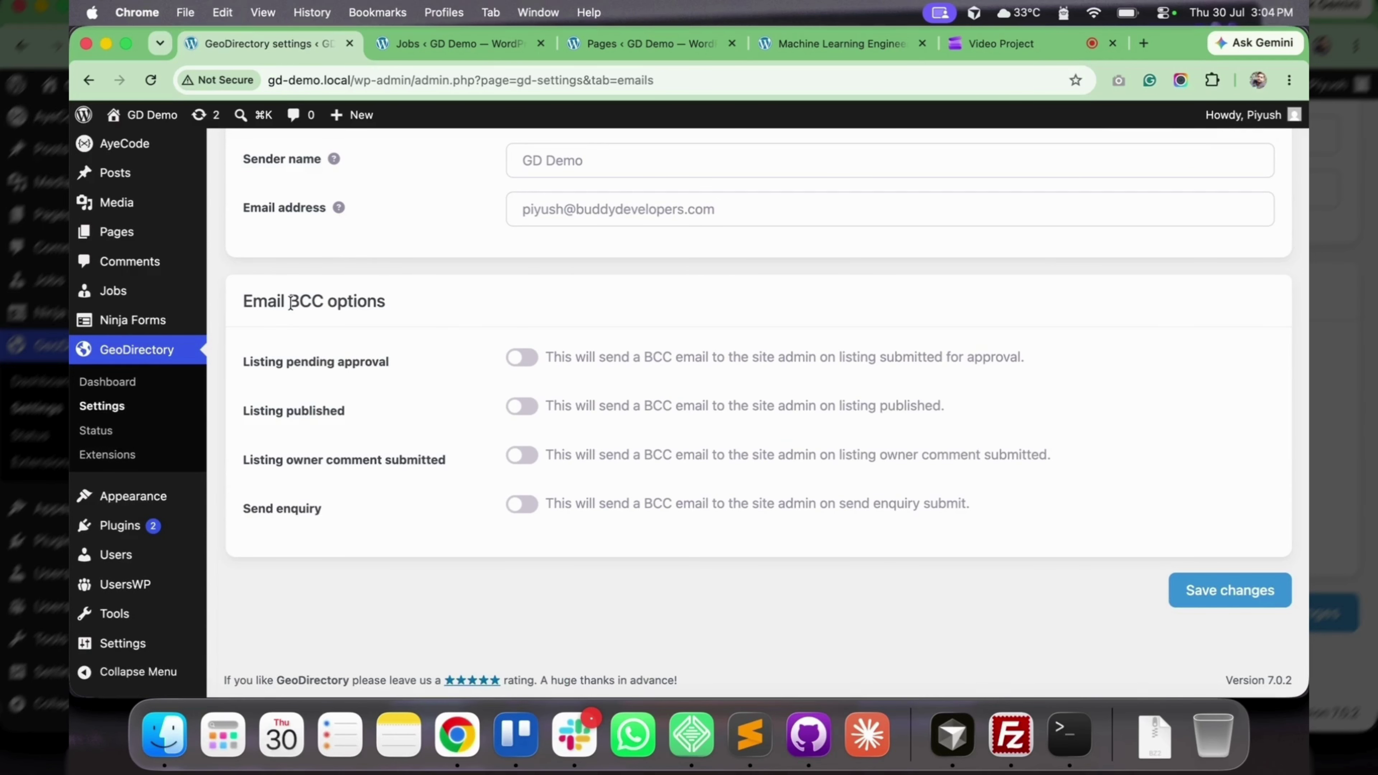
left_click_drag(364, 373, 696, 376)
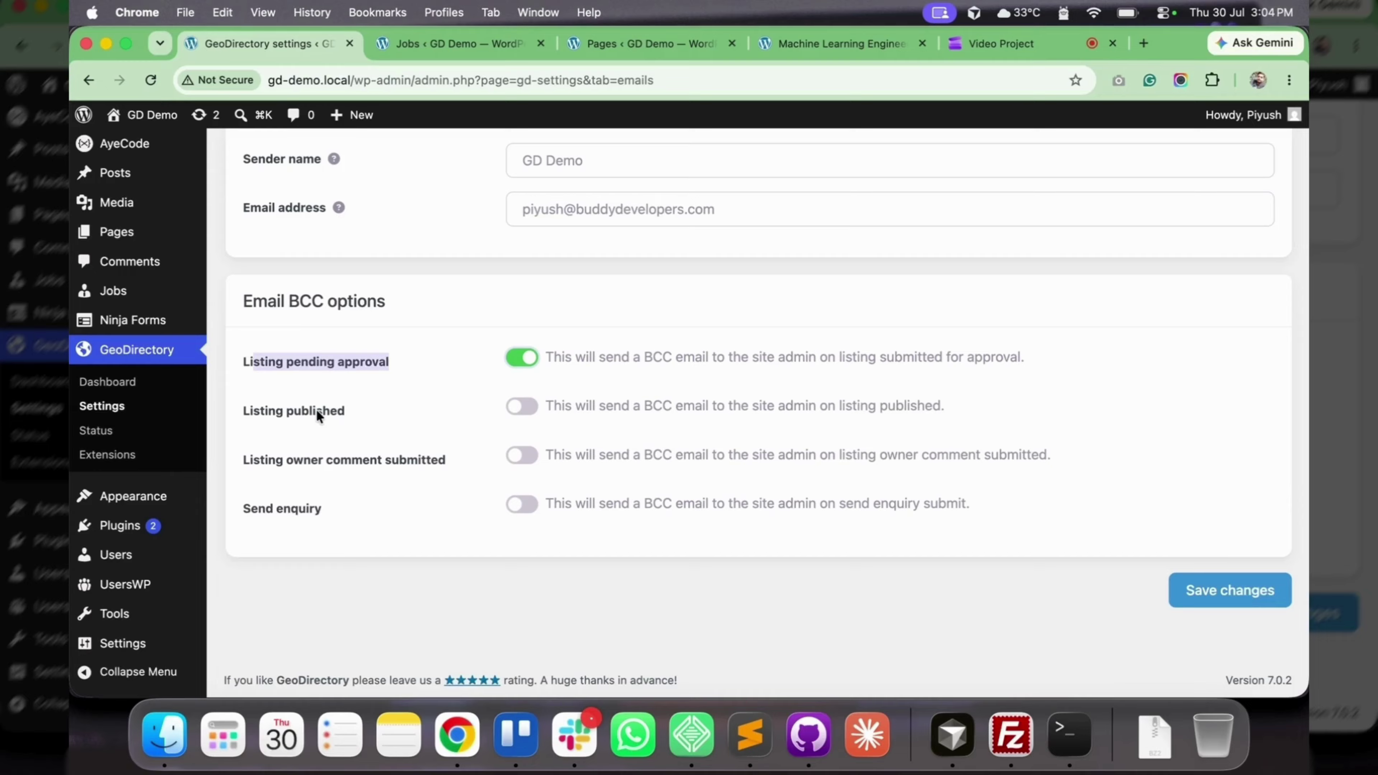
left_click_drag(653, 406, 863, 424)
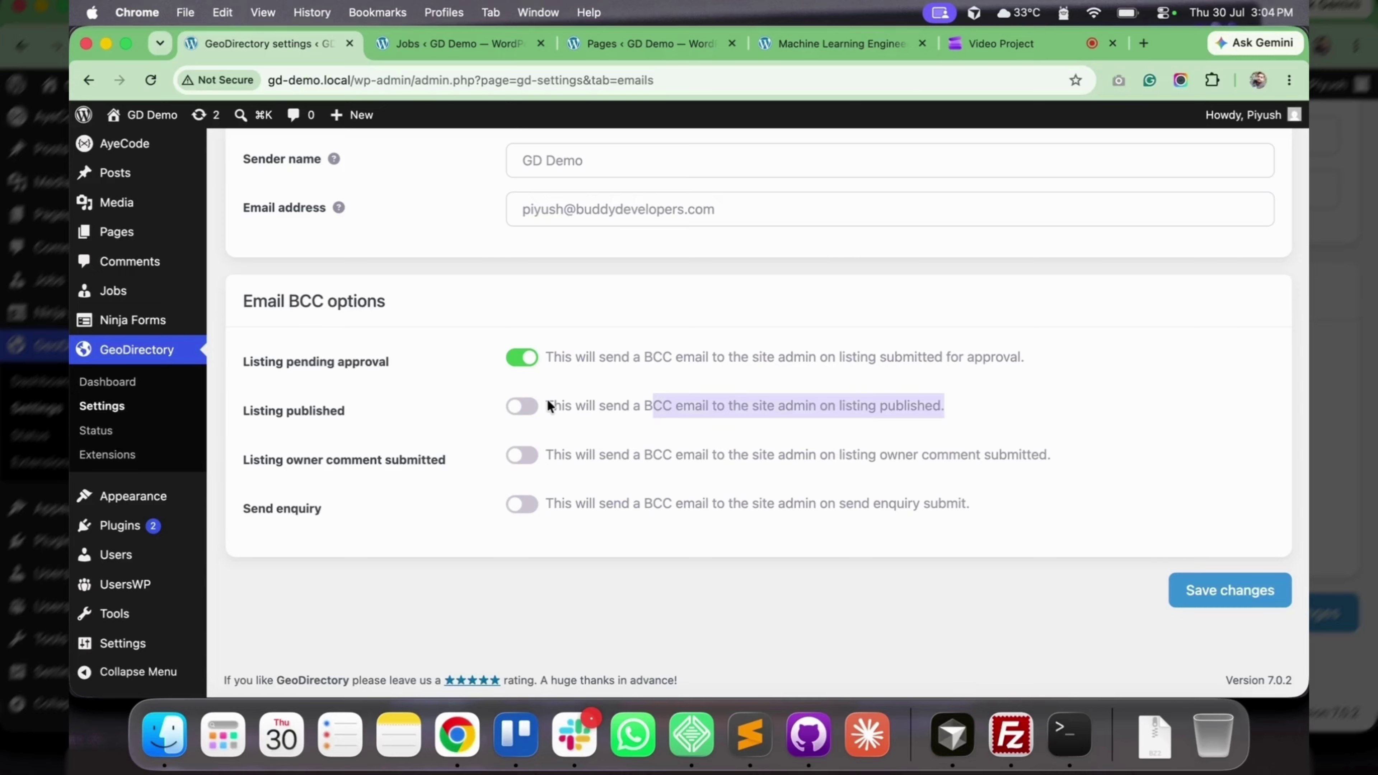
left_click(522, 407)
- Try the Listing owner comment submitted BCC email by switching it on and back off
left_click_drag(248, 460, 342, 463)
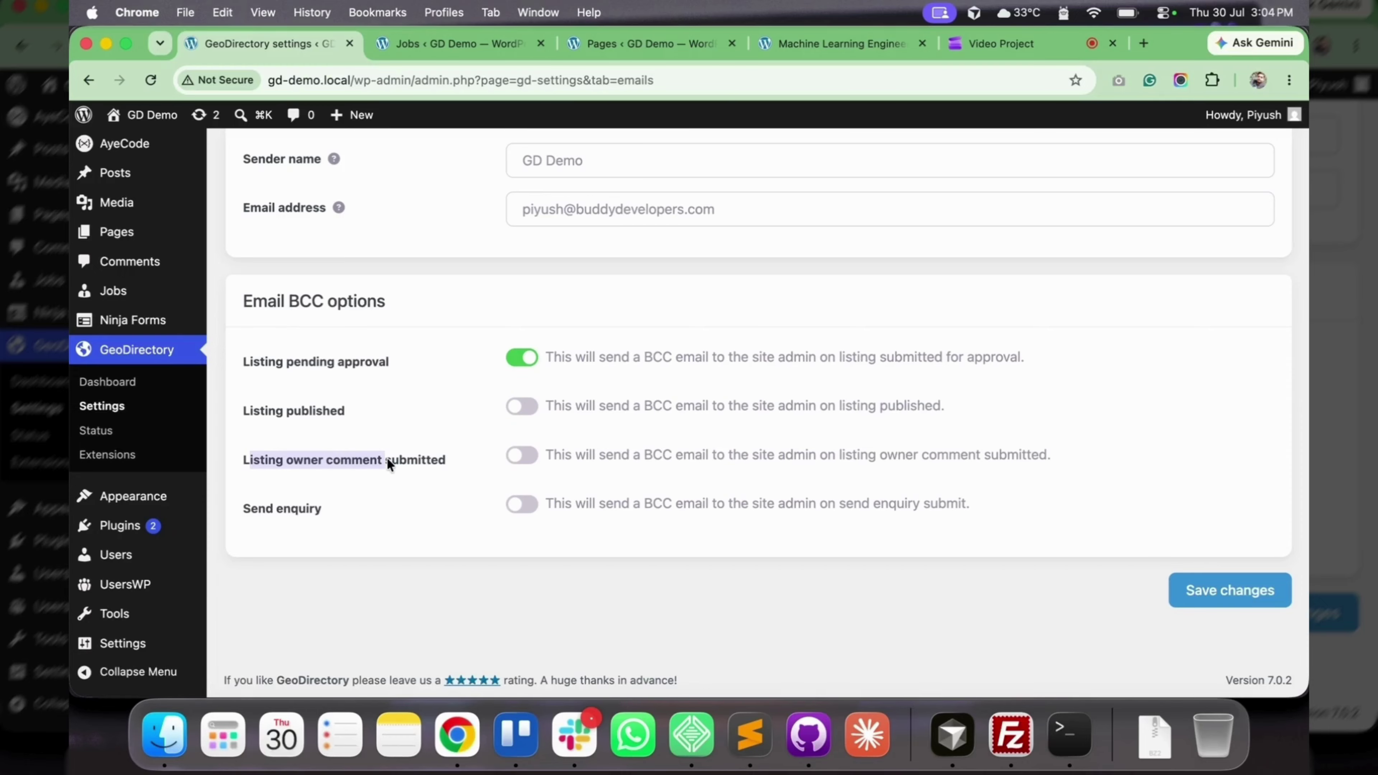
left_click(521, 455)
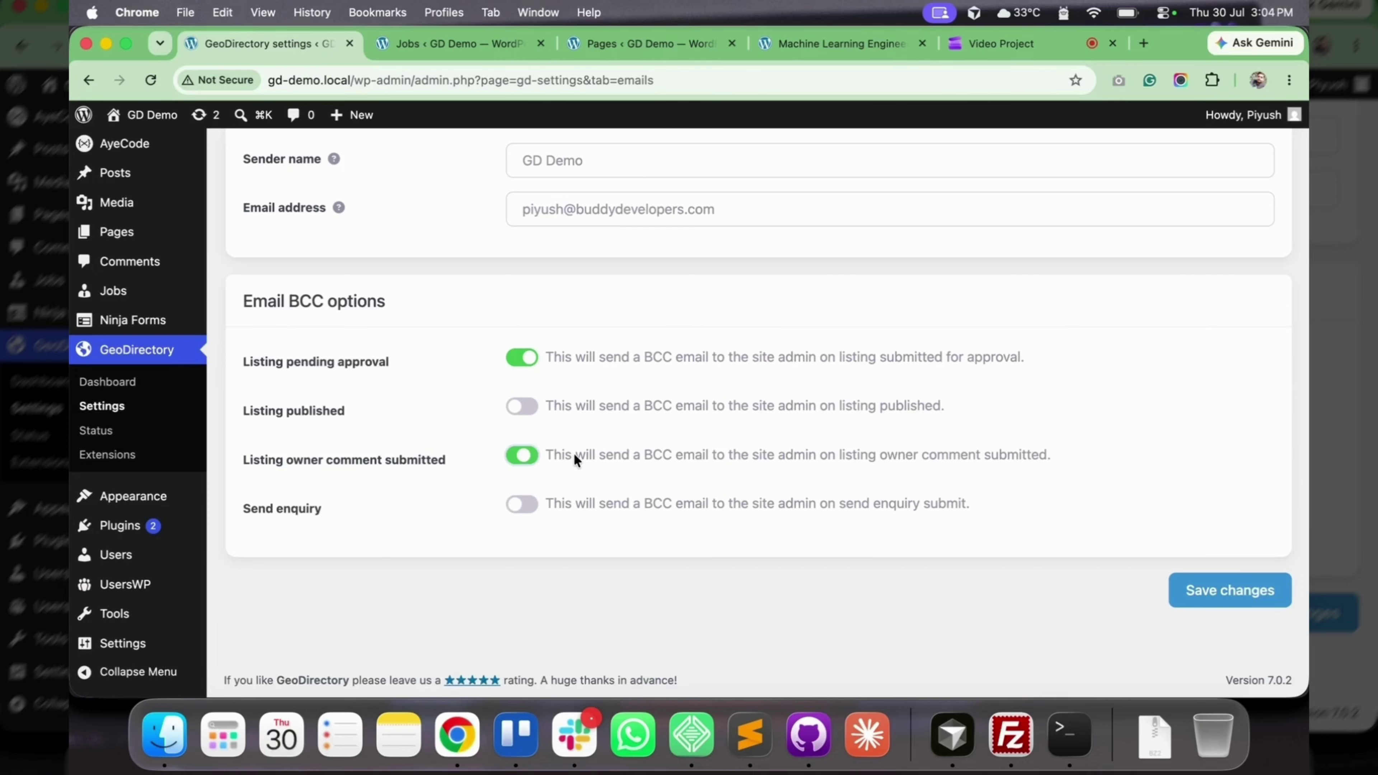
triple_click(645, 465)
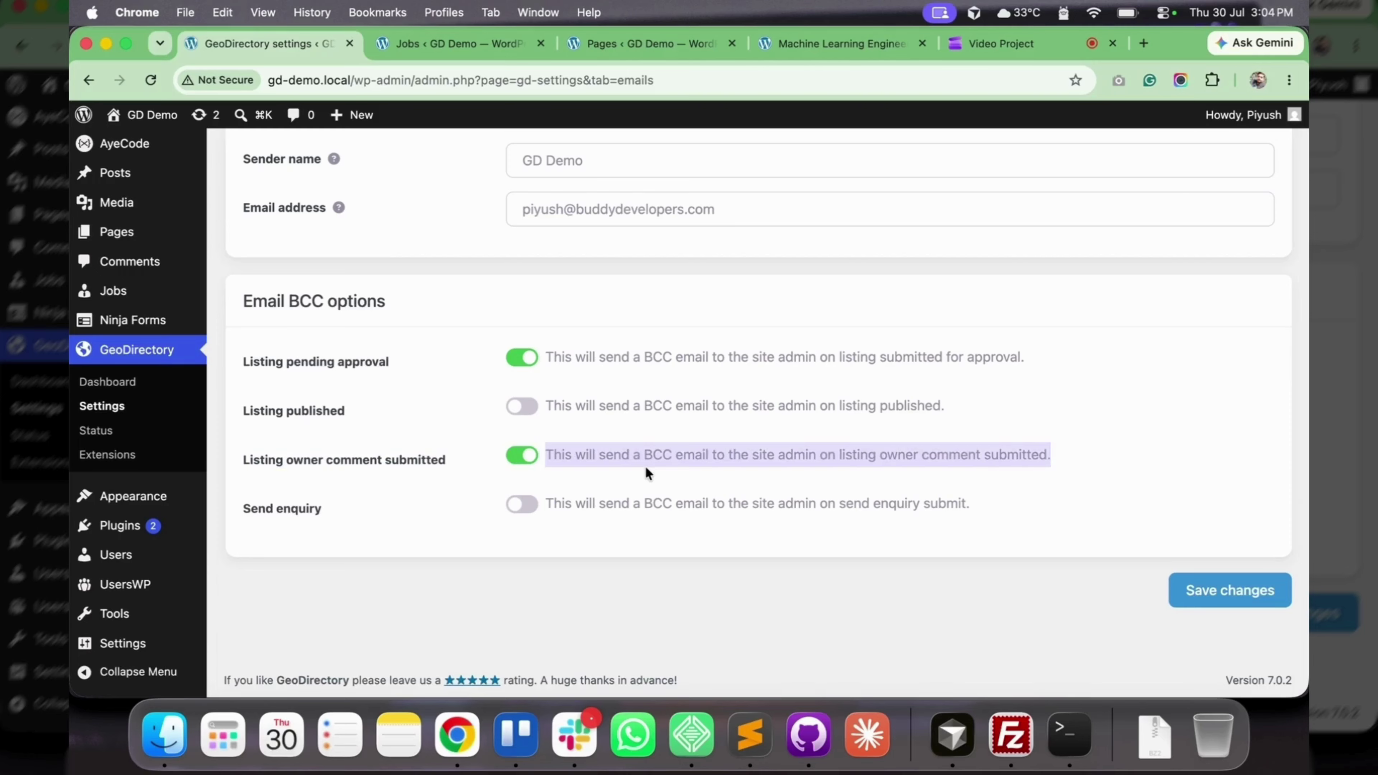
left_click(535, 461)
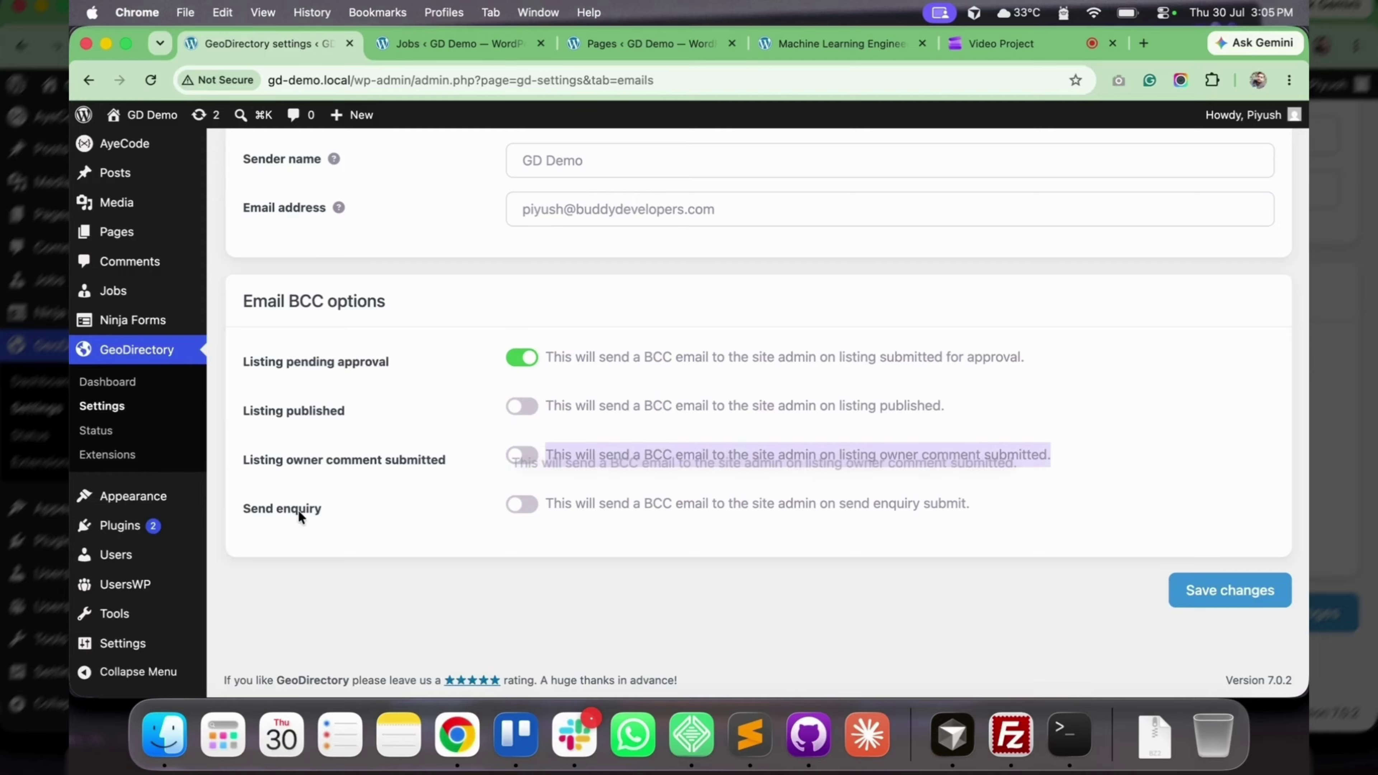
- Open the Admin emails settings and show the advanced options for the Pending listing submitted email
left_click(429, 537)
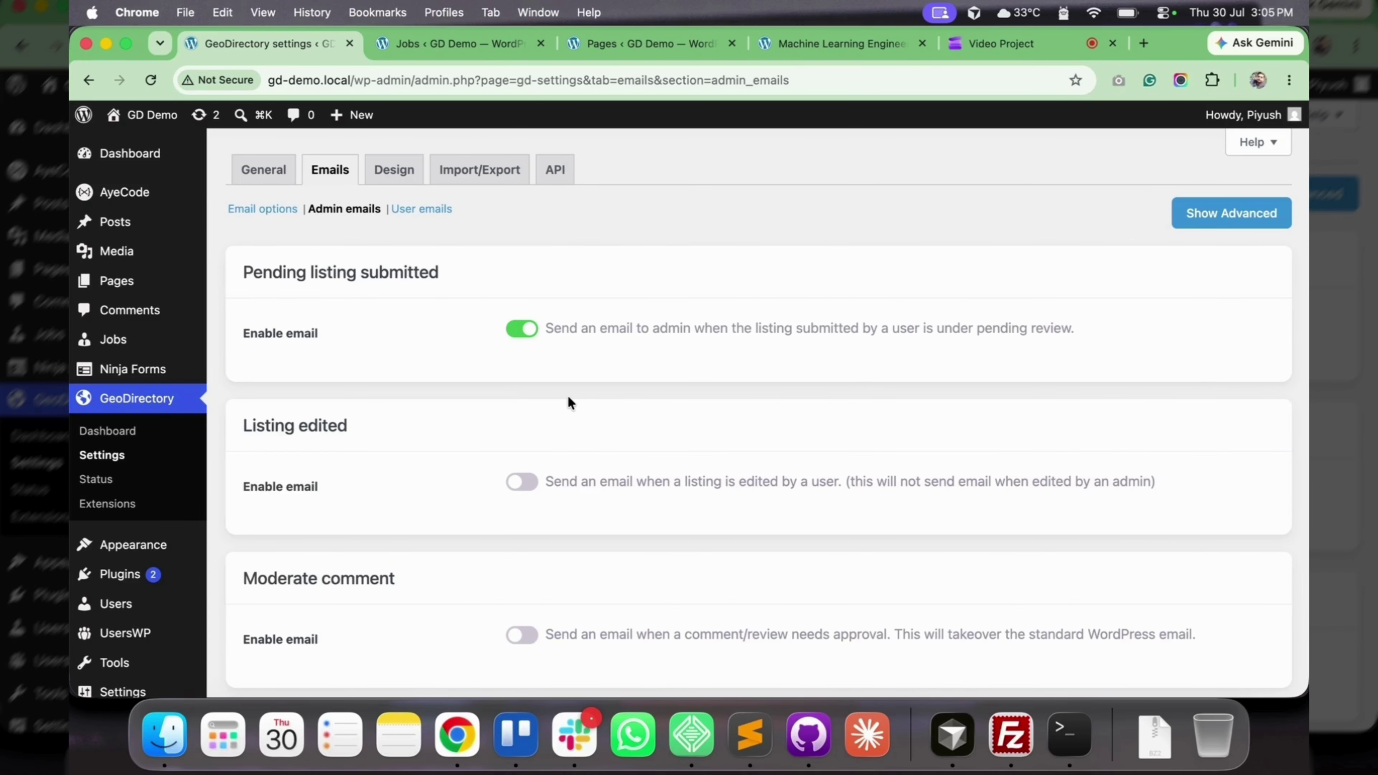
left_click_drag(272, 275, 468, 271)
double_click(262, 332)
left_click(1234, 217)
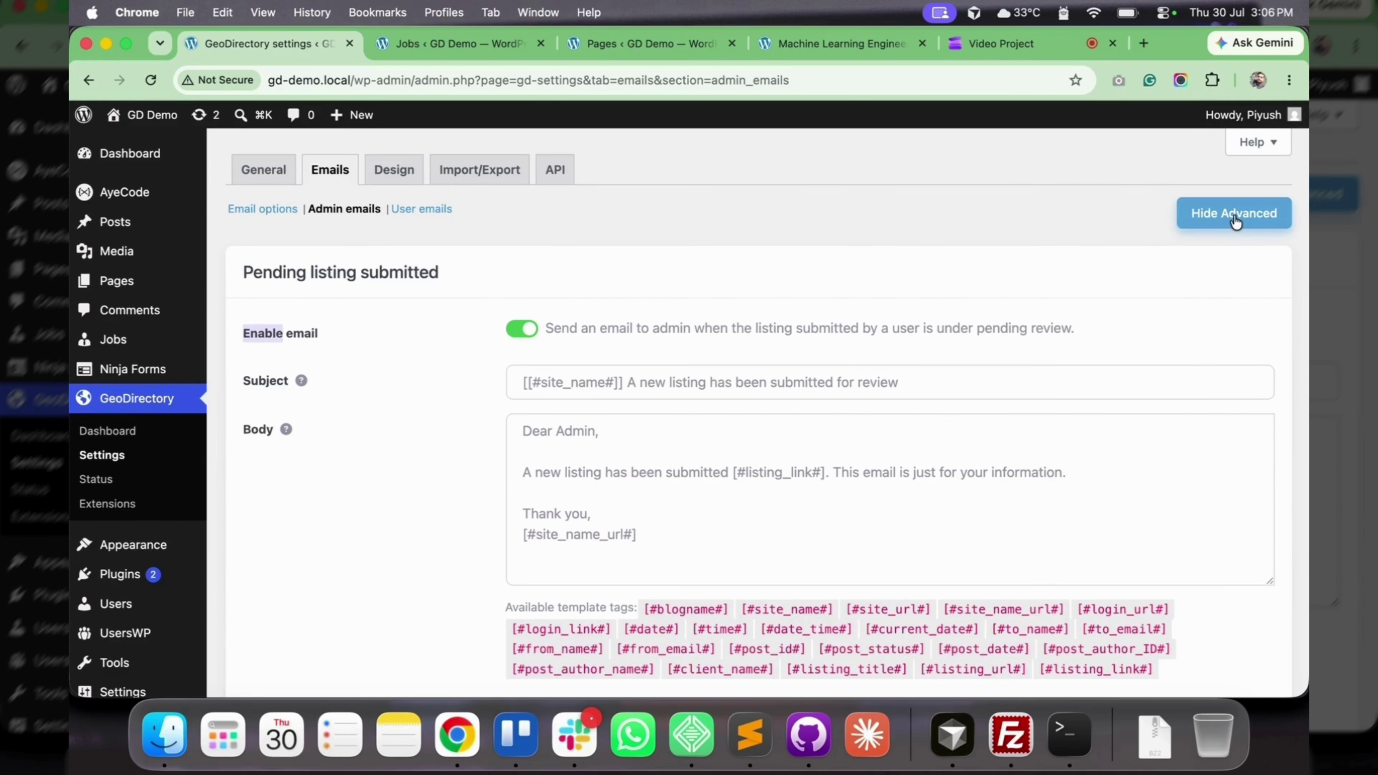
- Examine the subject, body, and available template tags of the Pending listing submitted email
scroll(888, 209, "down", 2)
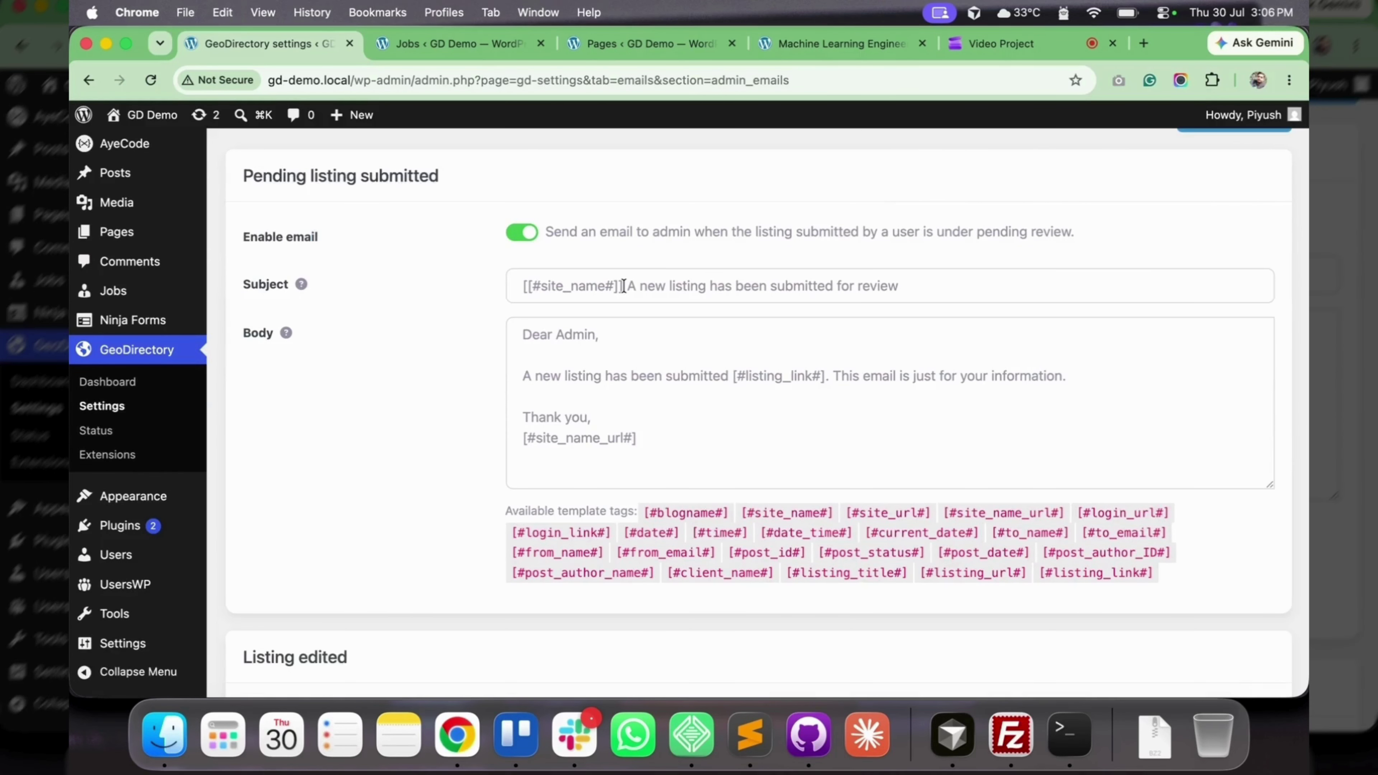
left_click(775, 465)
key("super+a")
left_click_drag(523, 285, 635, 284)
left_click_drag(751, 285, 899, 286)
left_click_drag(843, 438, 510, 332)
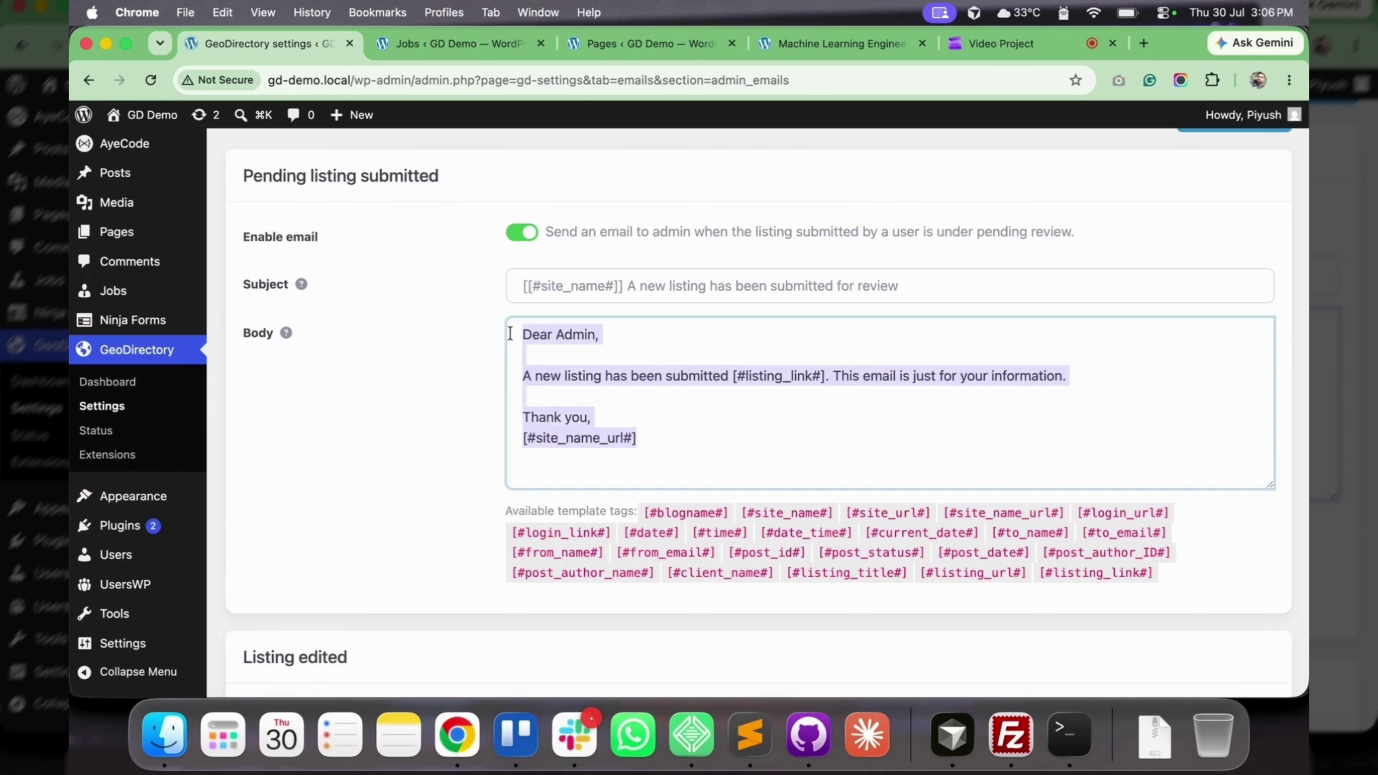
left_click(691, 537)
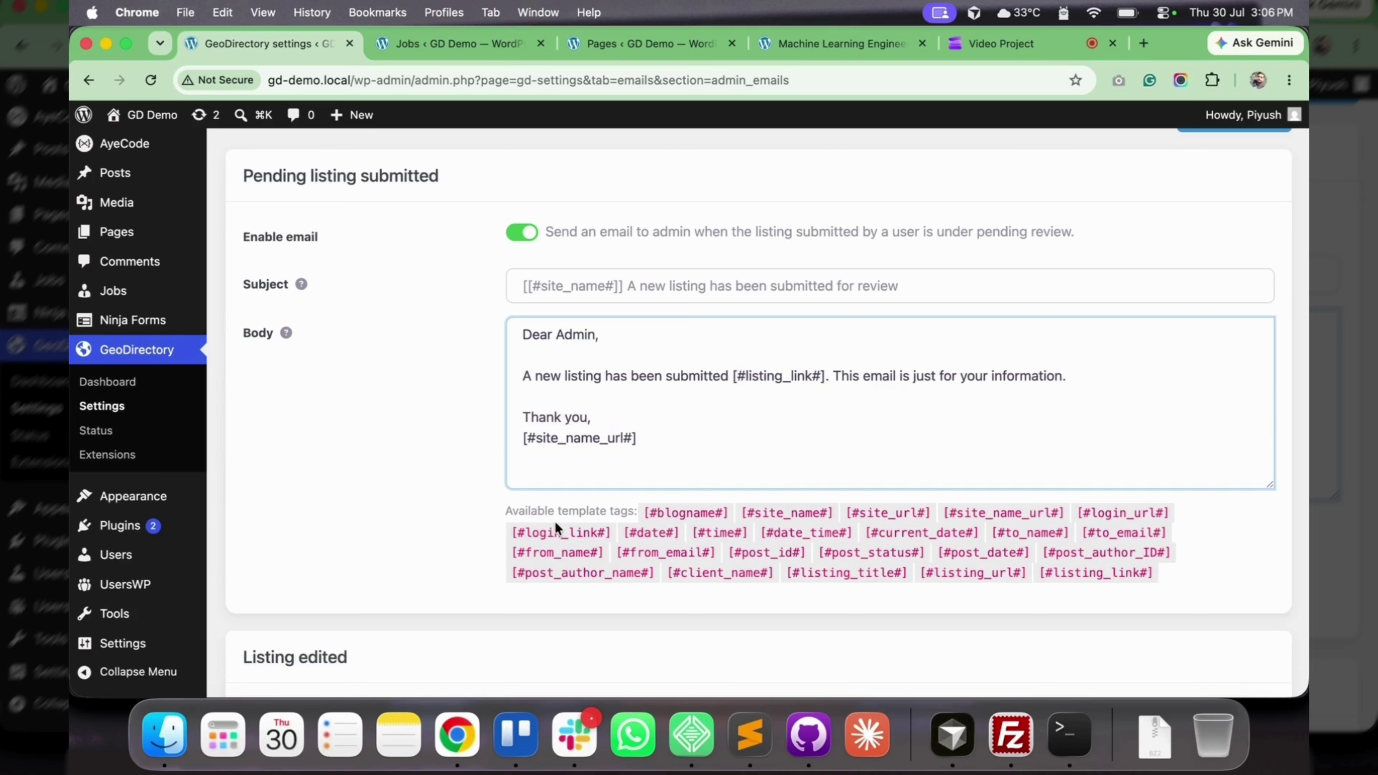
left_click_drag(645, 514, 1153, 573)
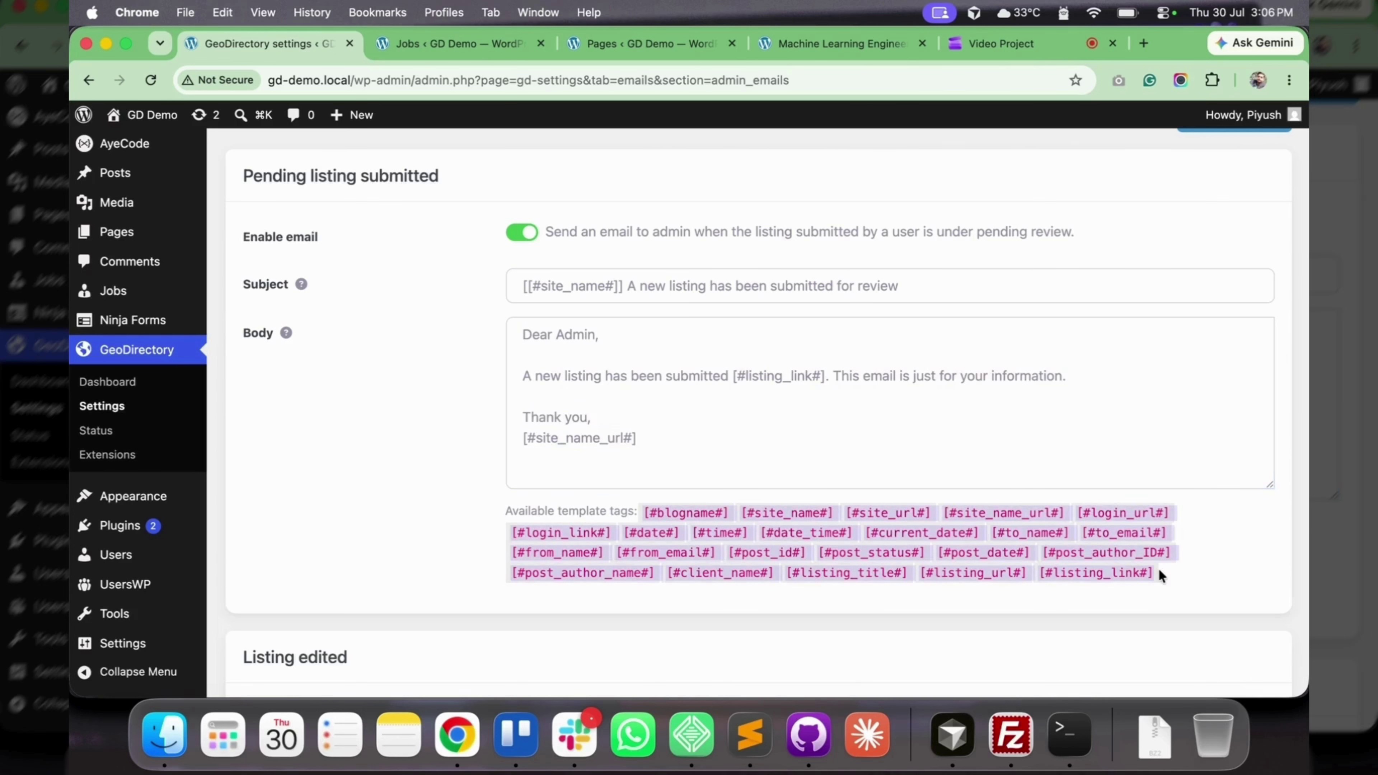
- Examine the Listing edited admin email's enable option, subject, and the listing link and author name tags in its body
scroll(802, 474, "down", 6)
scroll(802, 475, "up", 1)
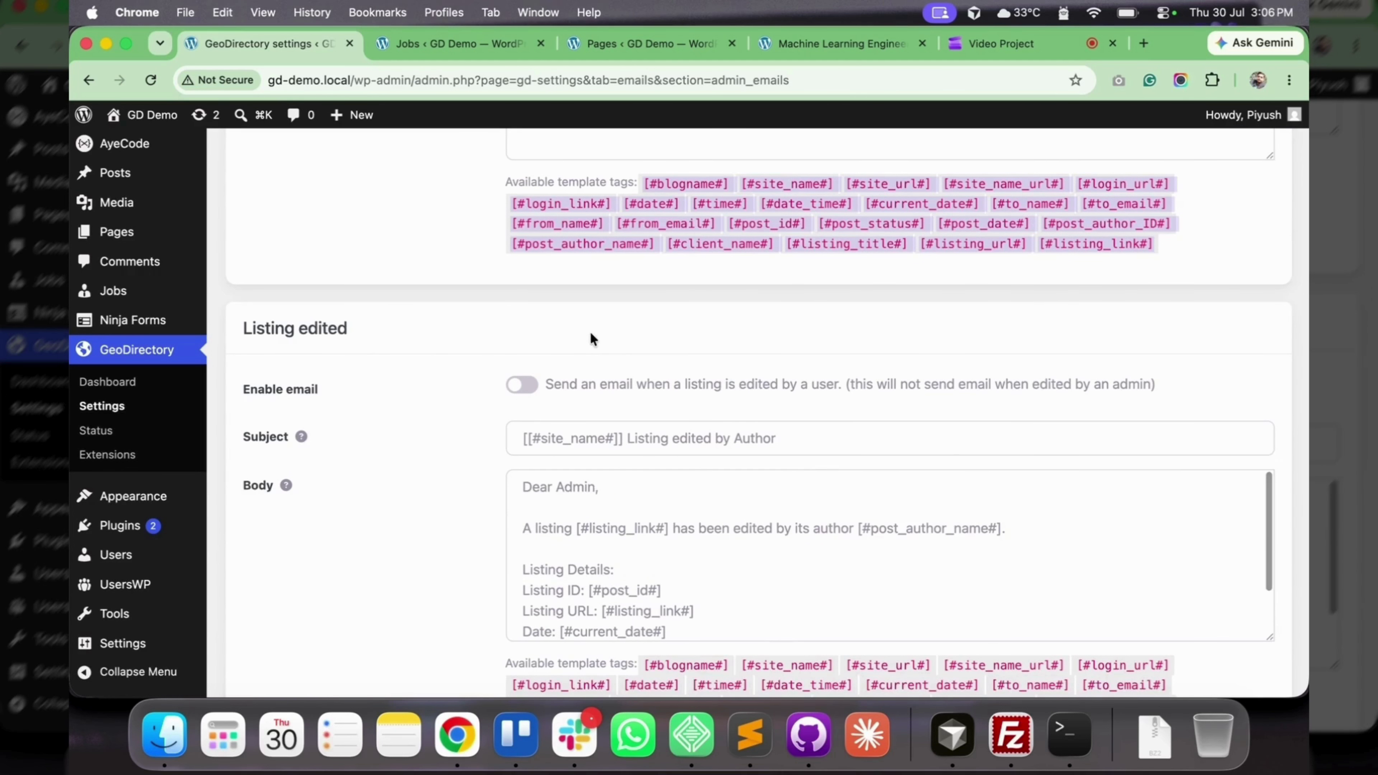
scroll(590, 338, "down", 2)
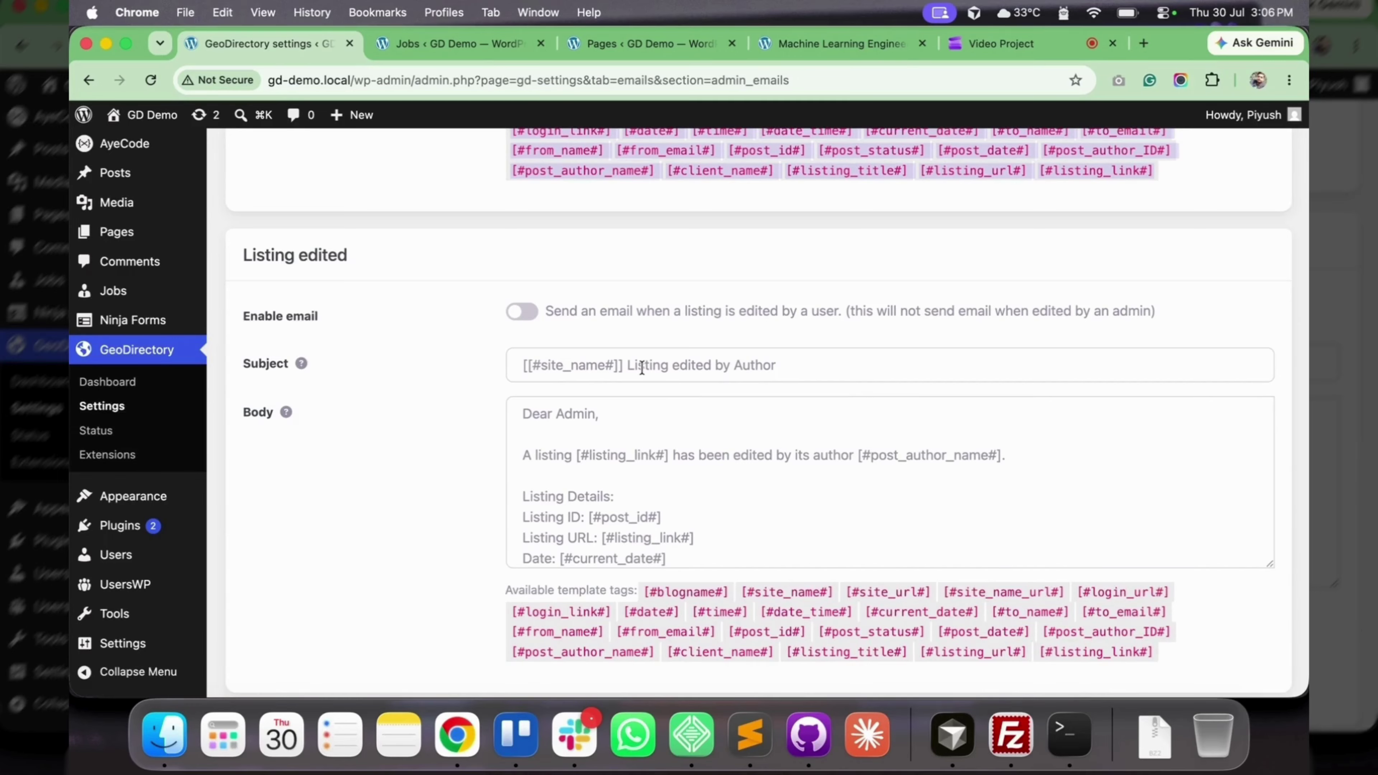
left_click_drag(530, 366, 716, 435)
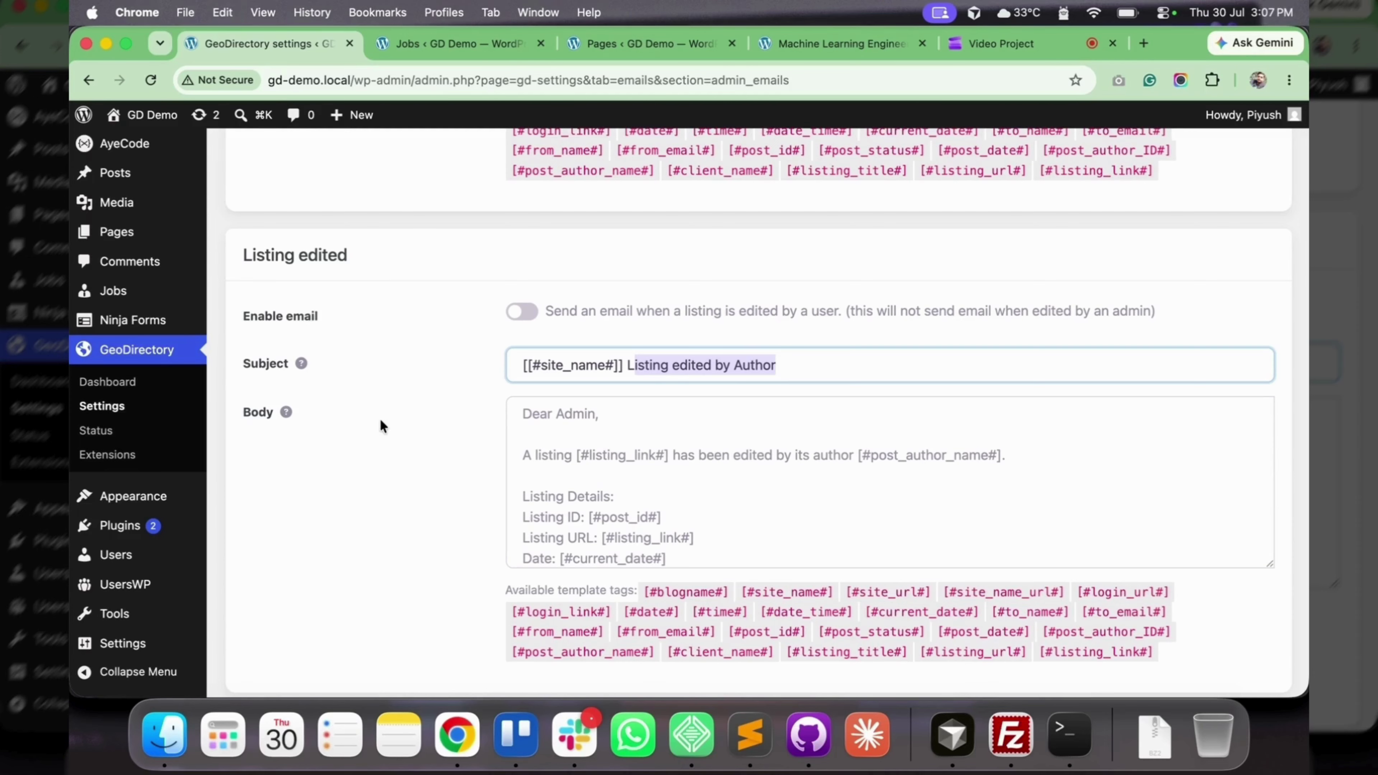
key("Tab")
double_click(616, 451)
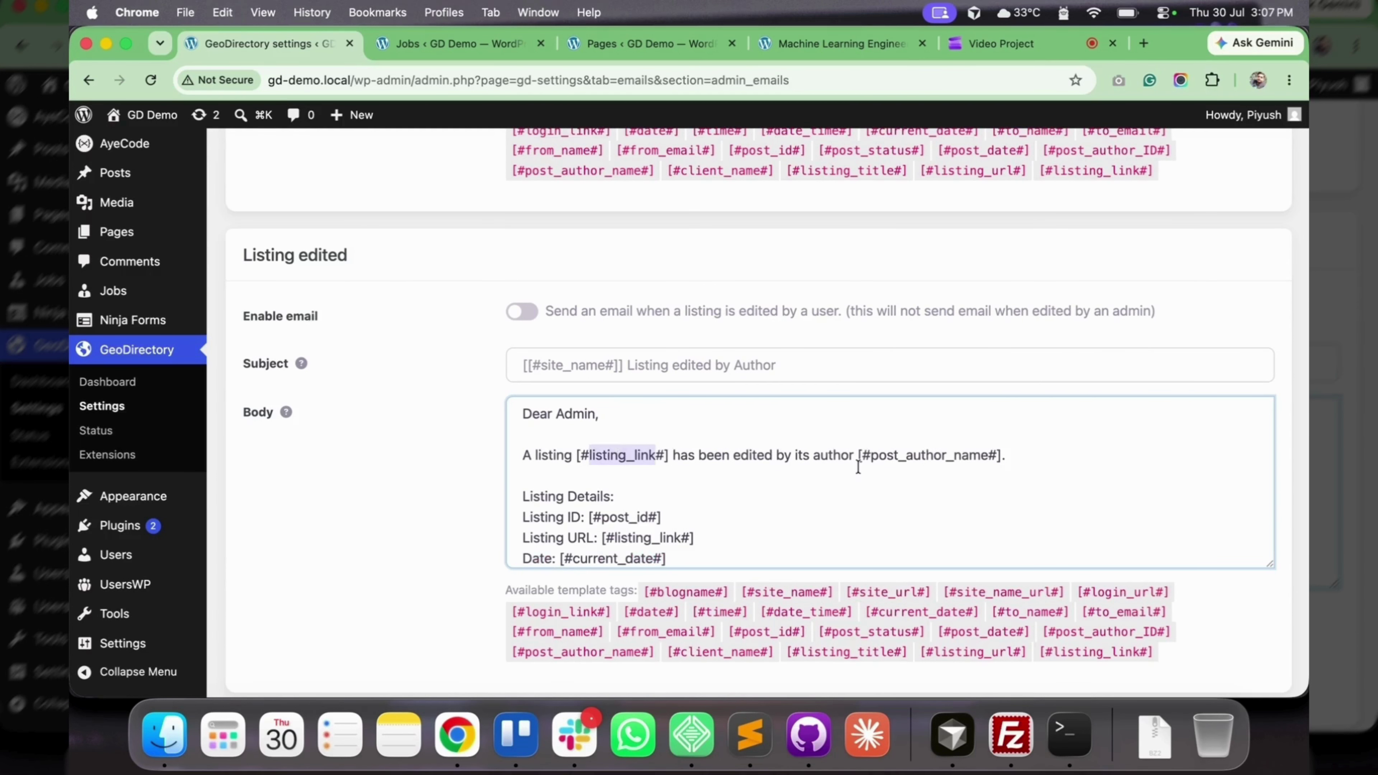
double_click(918, 456)
scroll(750, 505, "down", 2)
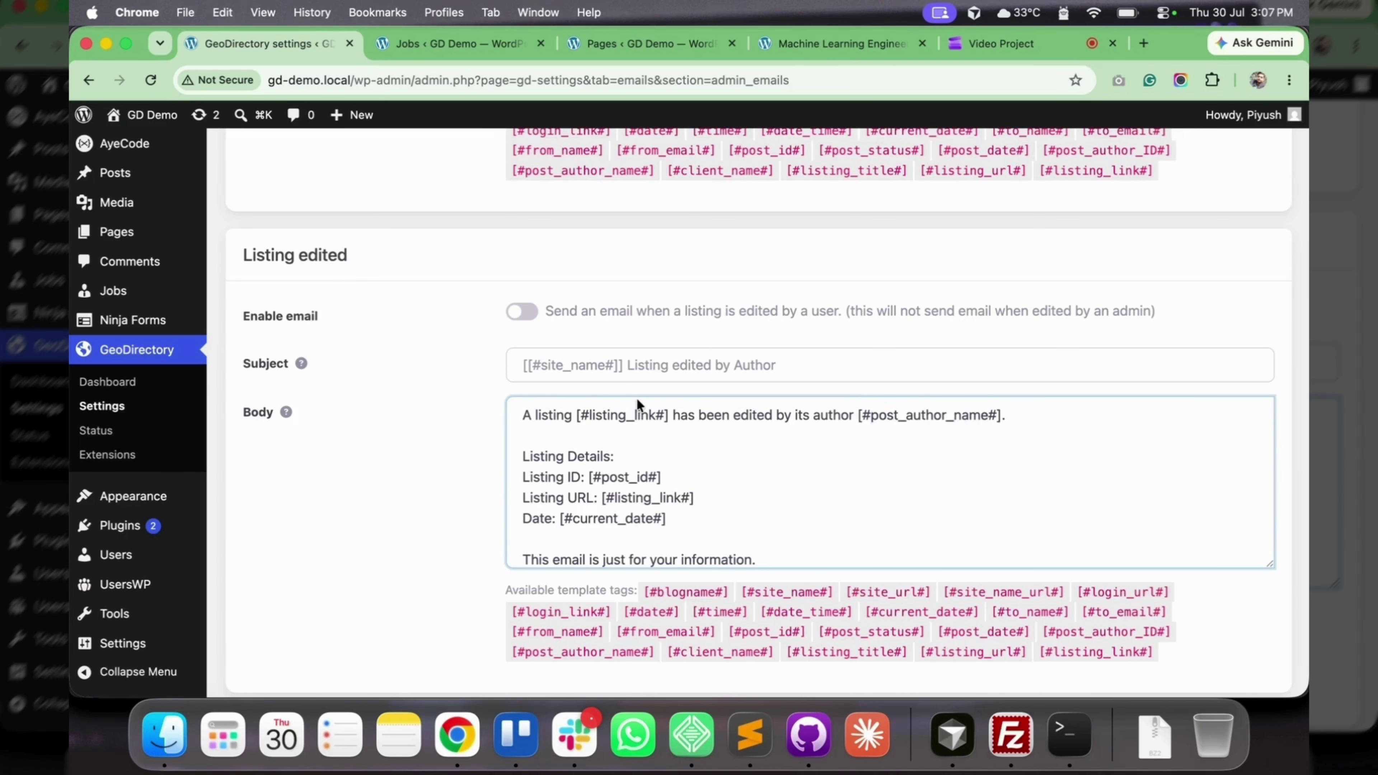
- Examine the Moderate comment admin email's enable option, its subject, and the listing link and approval wording in its body
scroll(499, 379, "down", 8)
left_click_drag(243, 205, 387, 203)
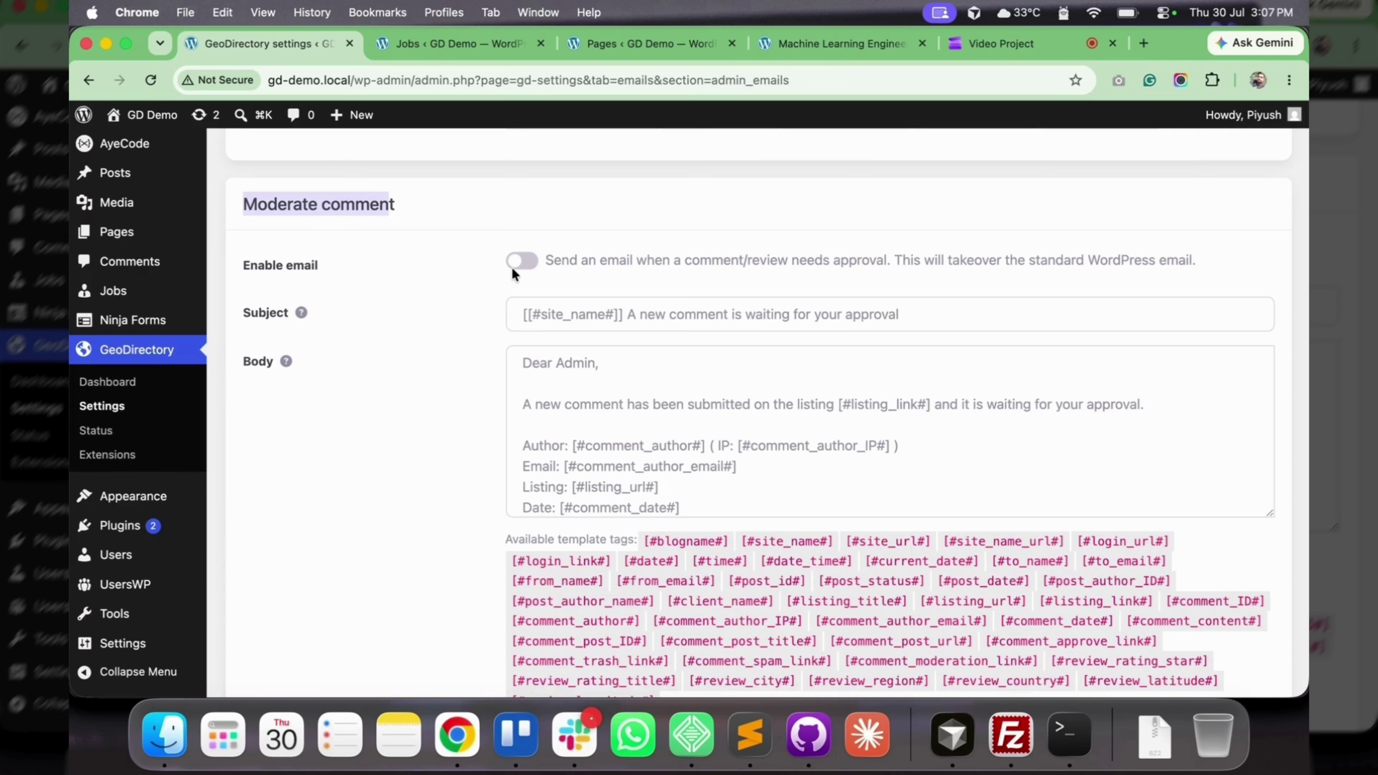
double_click(864, 406)
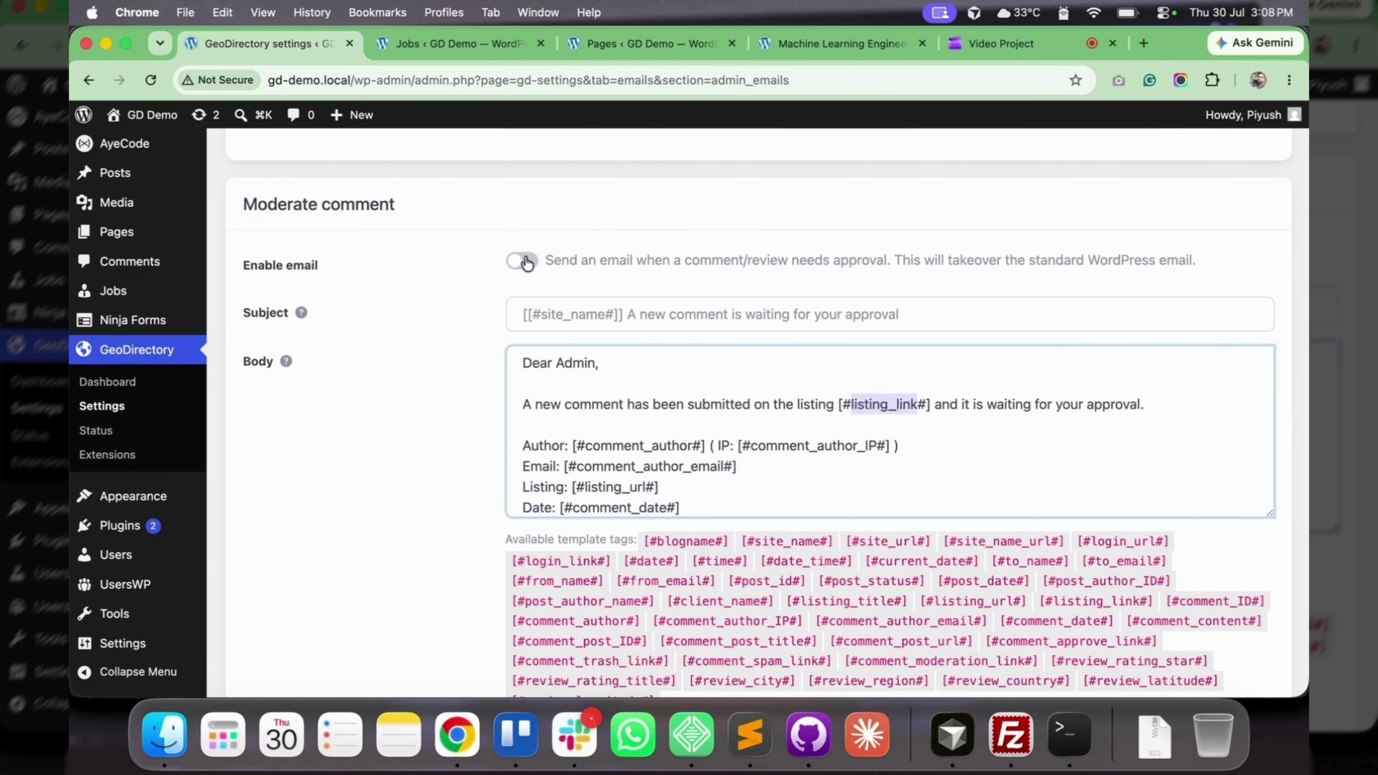
left_click(912, 313)
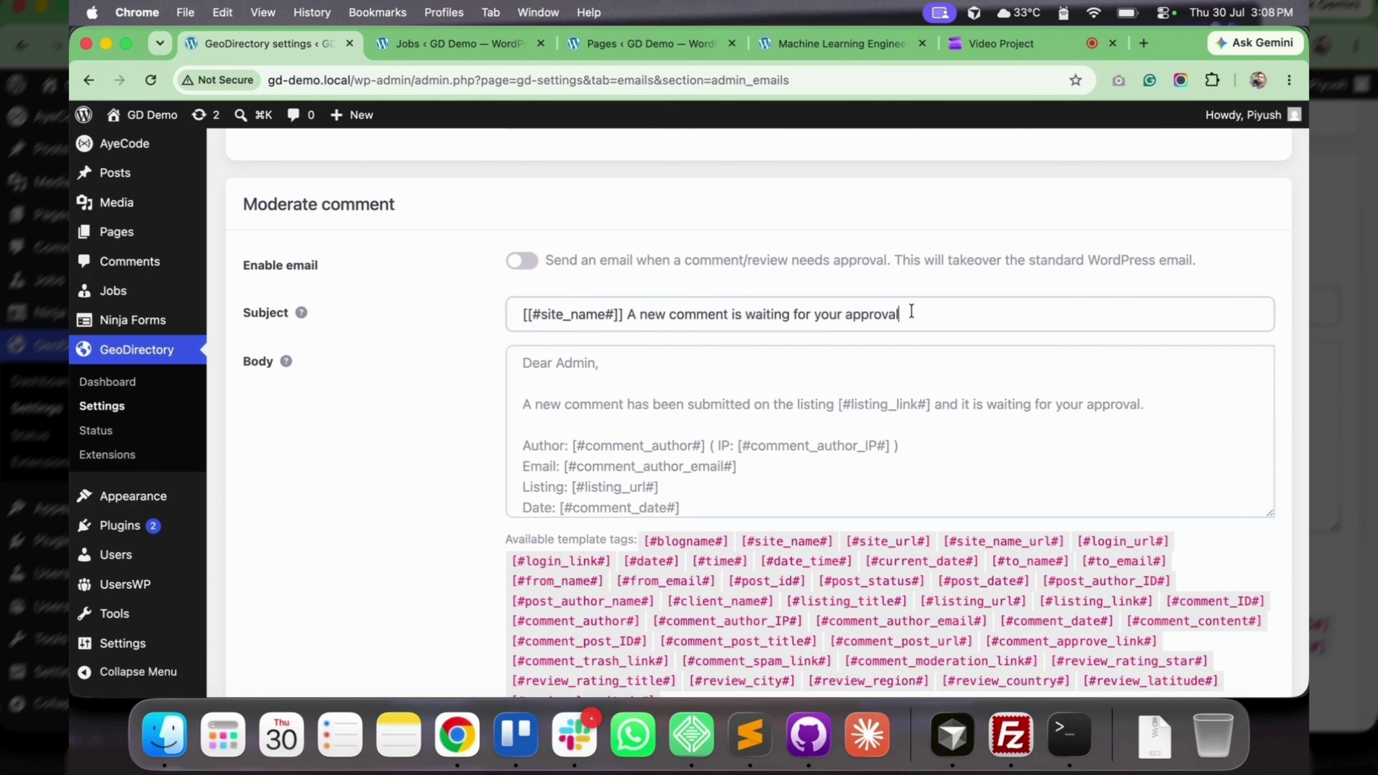
double_click(912, 313)
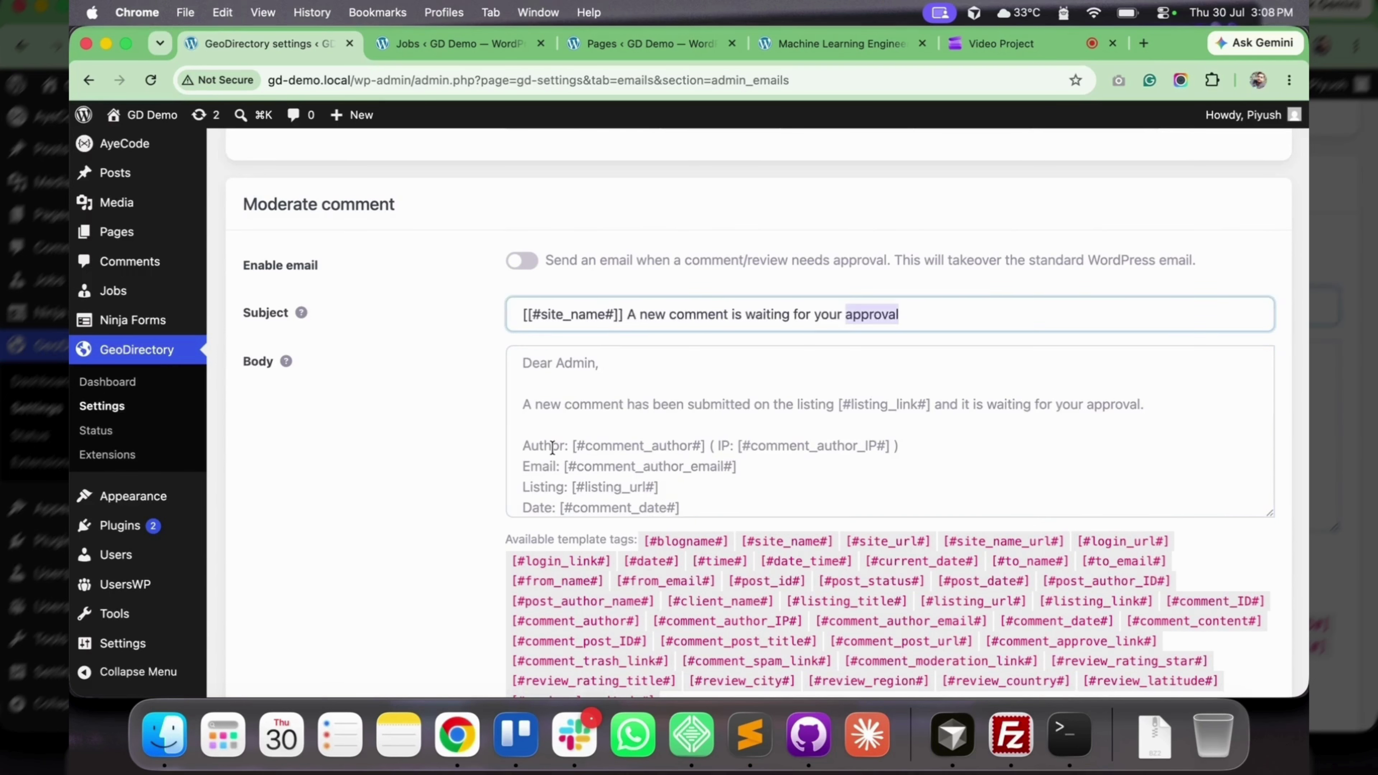
double_click(539, 406)
left_click(531, 408)
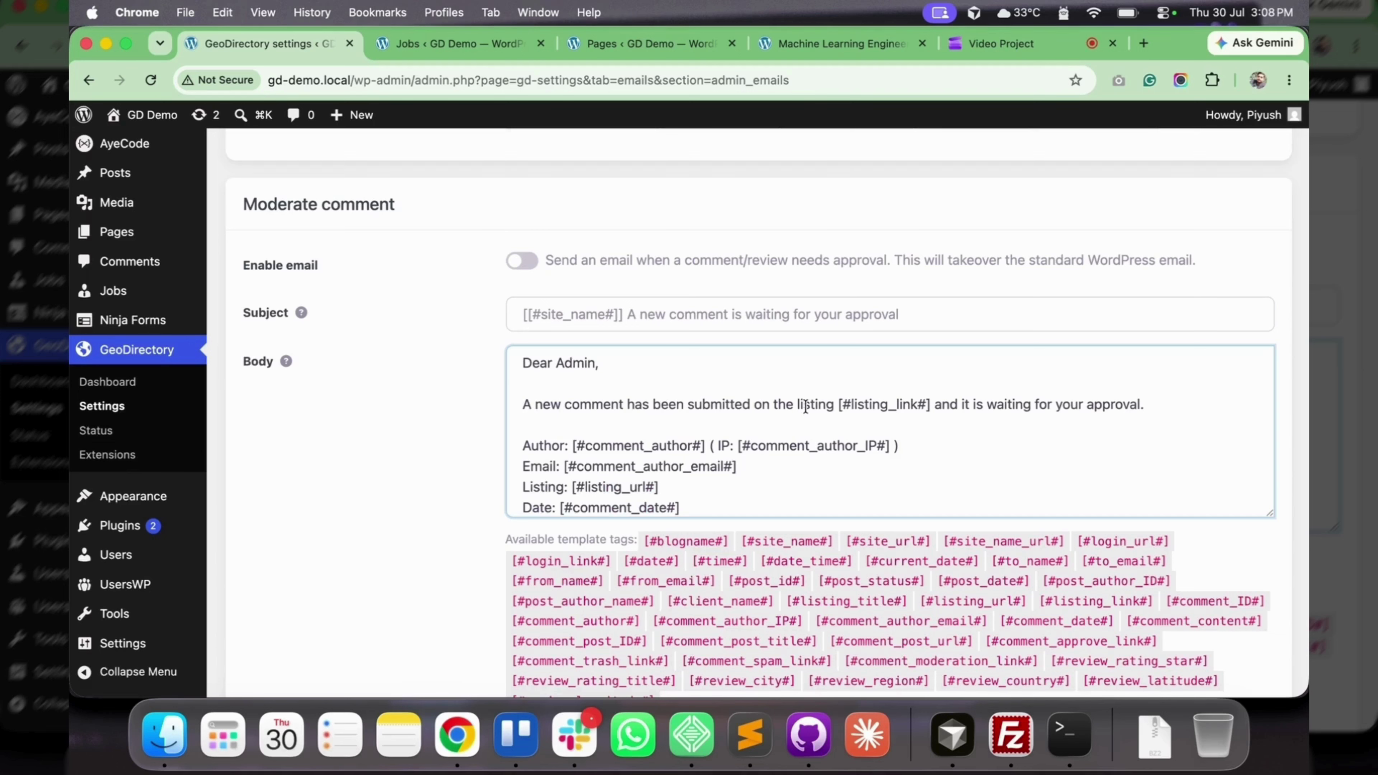
double_click(869, 404)
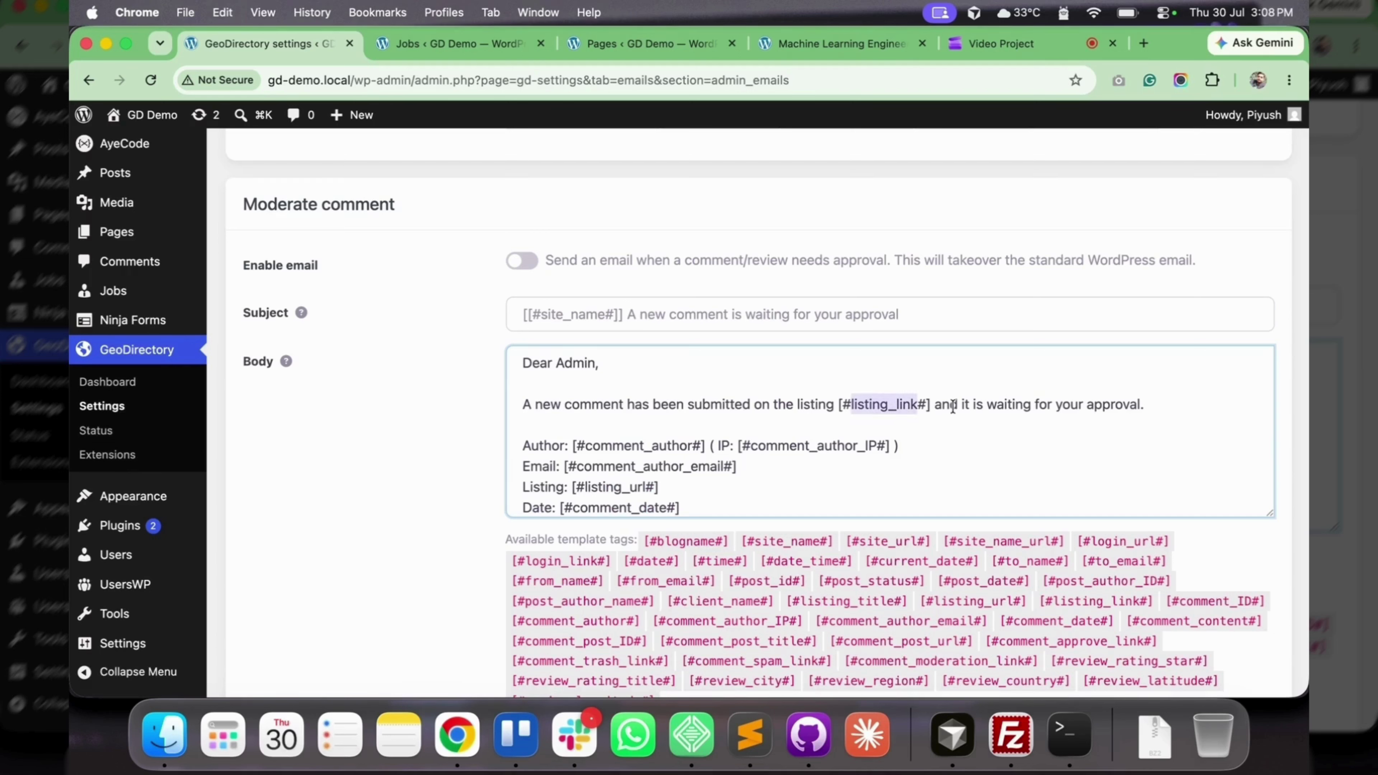
left_click_drag(1005, 405, 1159, 408)
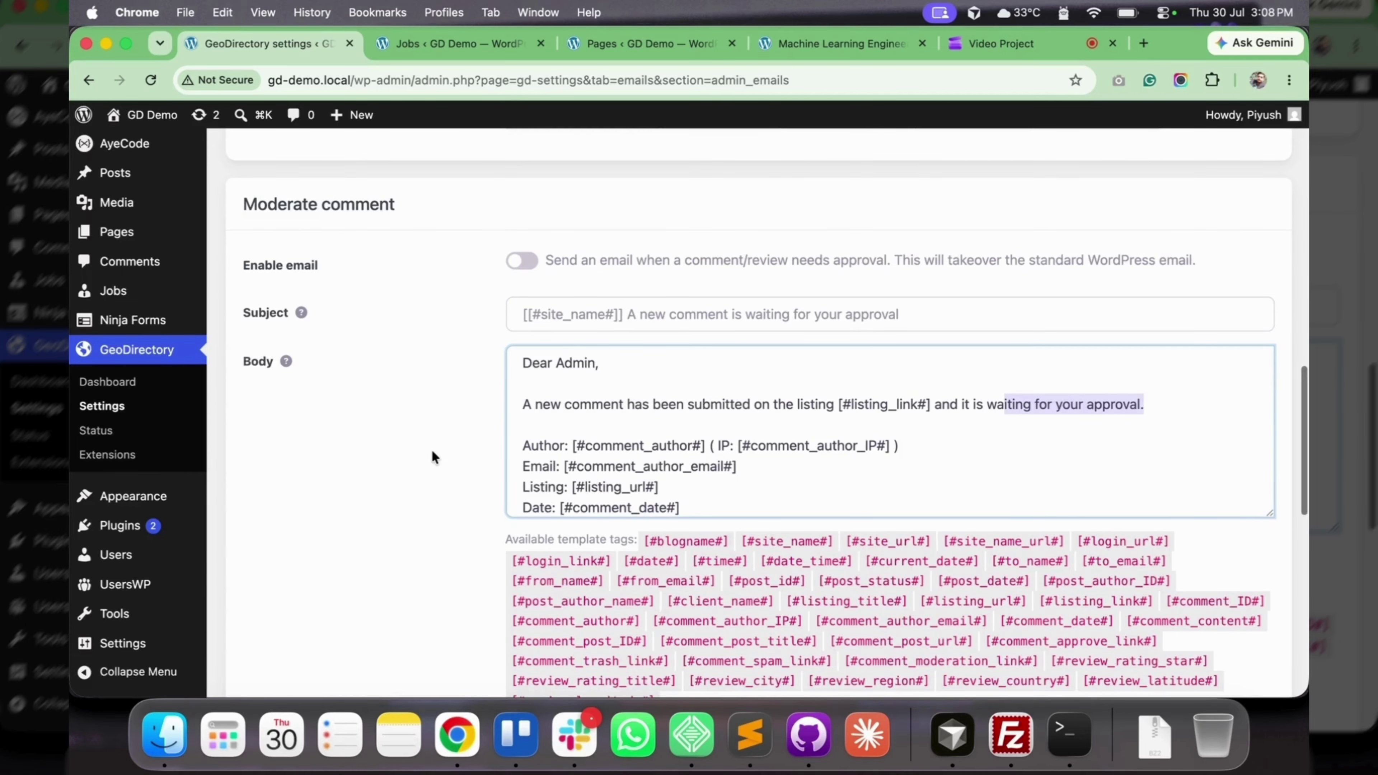
- Review the available template tags of the Moderate comment admin email
scroll(432, 453, "down", 3)
left_click(641, 448)
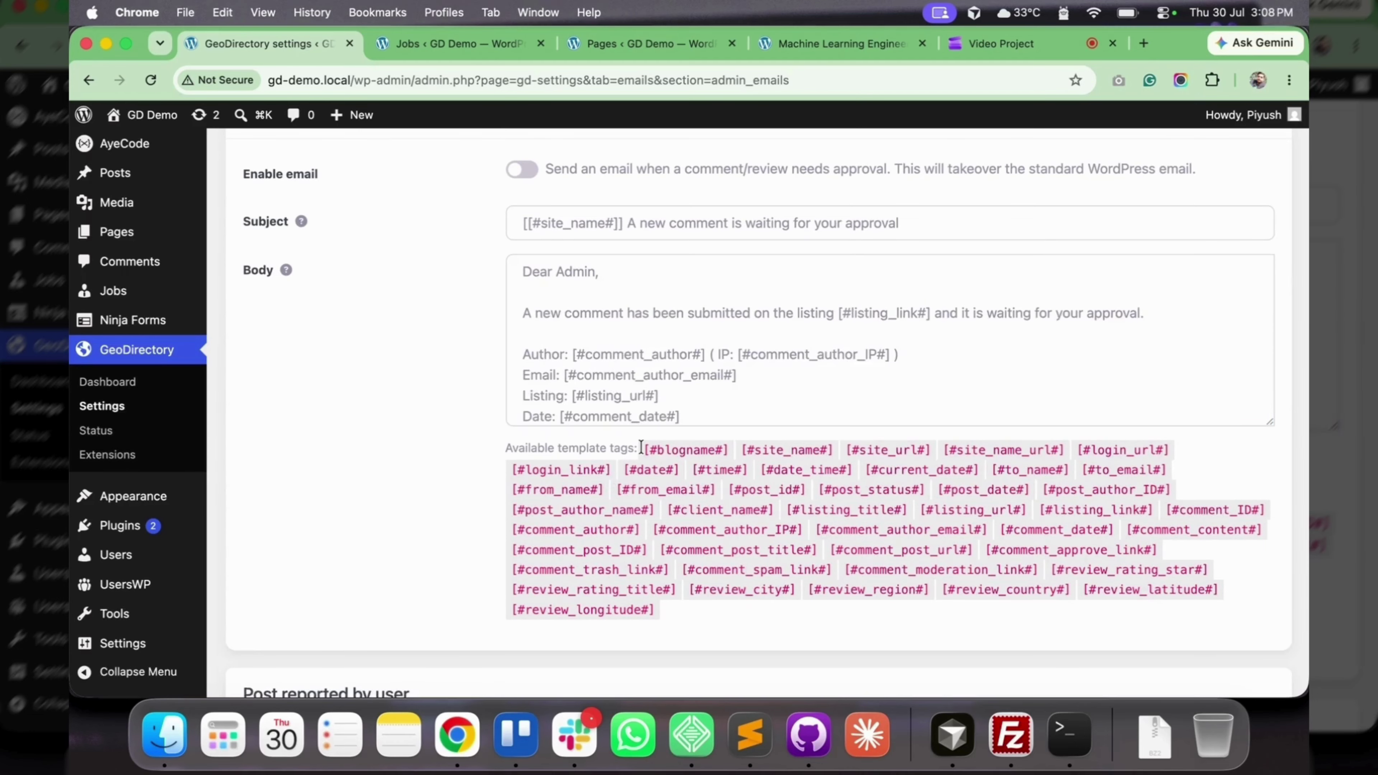
left_click_drag(641, 448, 691, 612)
- Check the Post reported by user admin email and open the General settings' Reported Posts section in a new browser tab
scroll(691, 612, "down", 10)
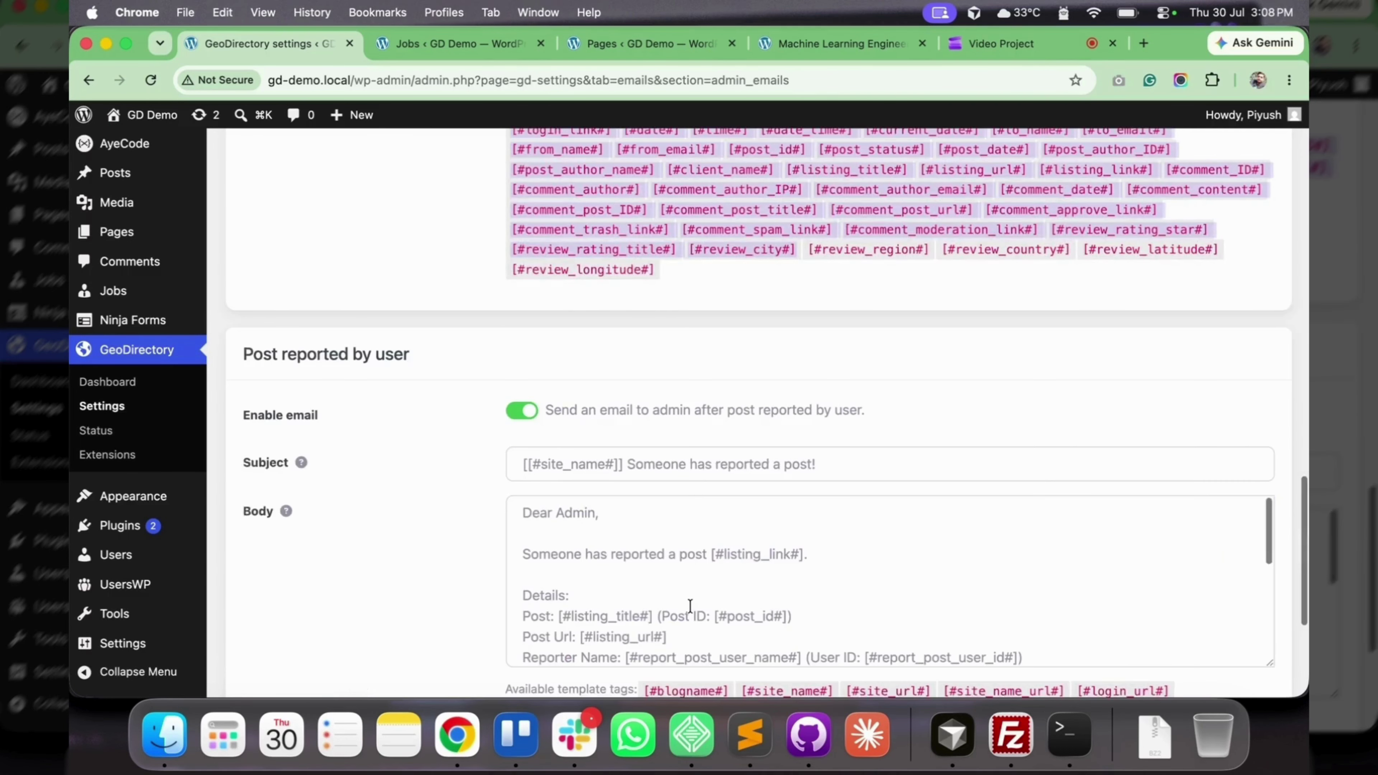
scroll(495, 326, "down", 5)
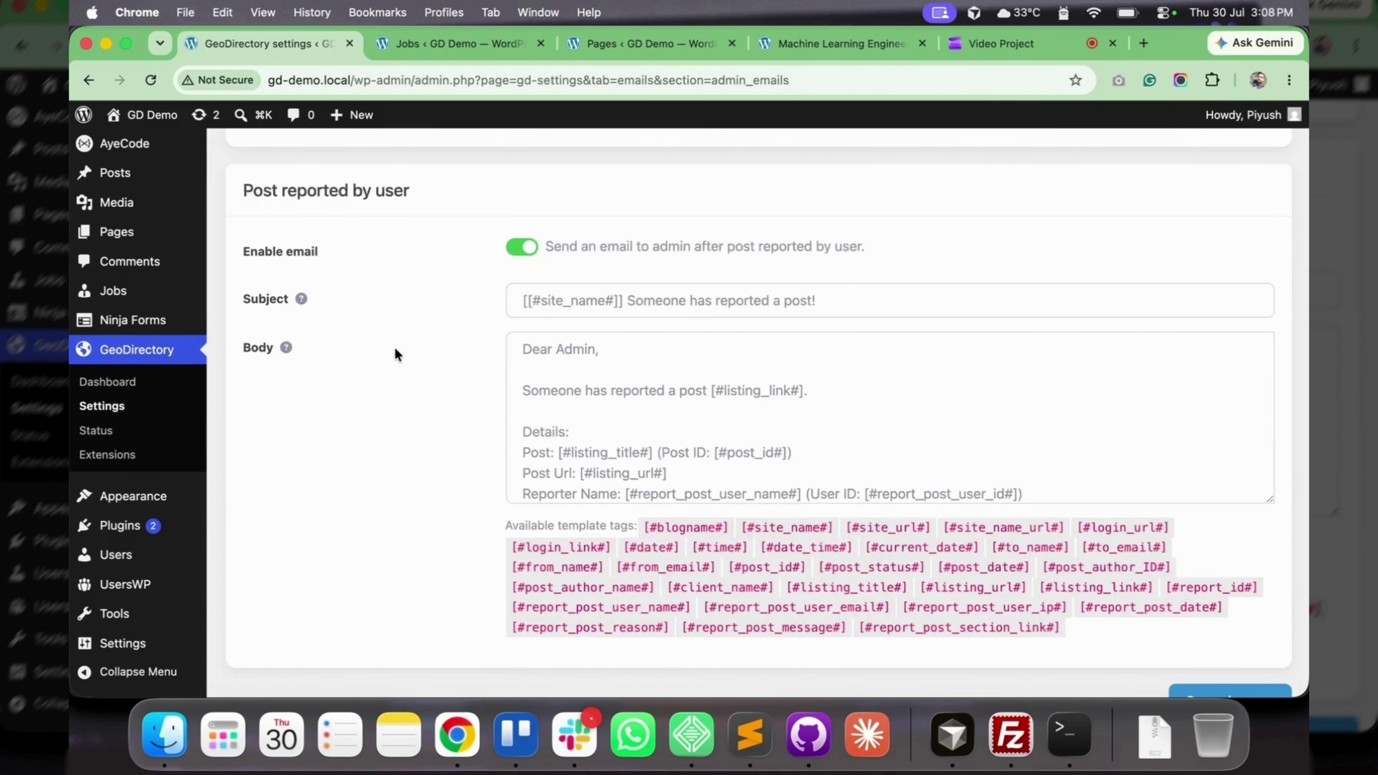
scroll(395, 355, "up", 10)
scroll(395, 355, "up", 15)
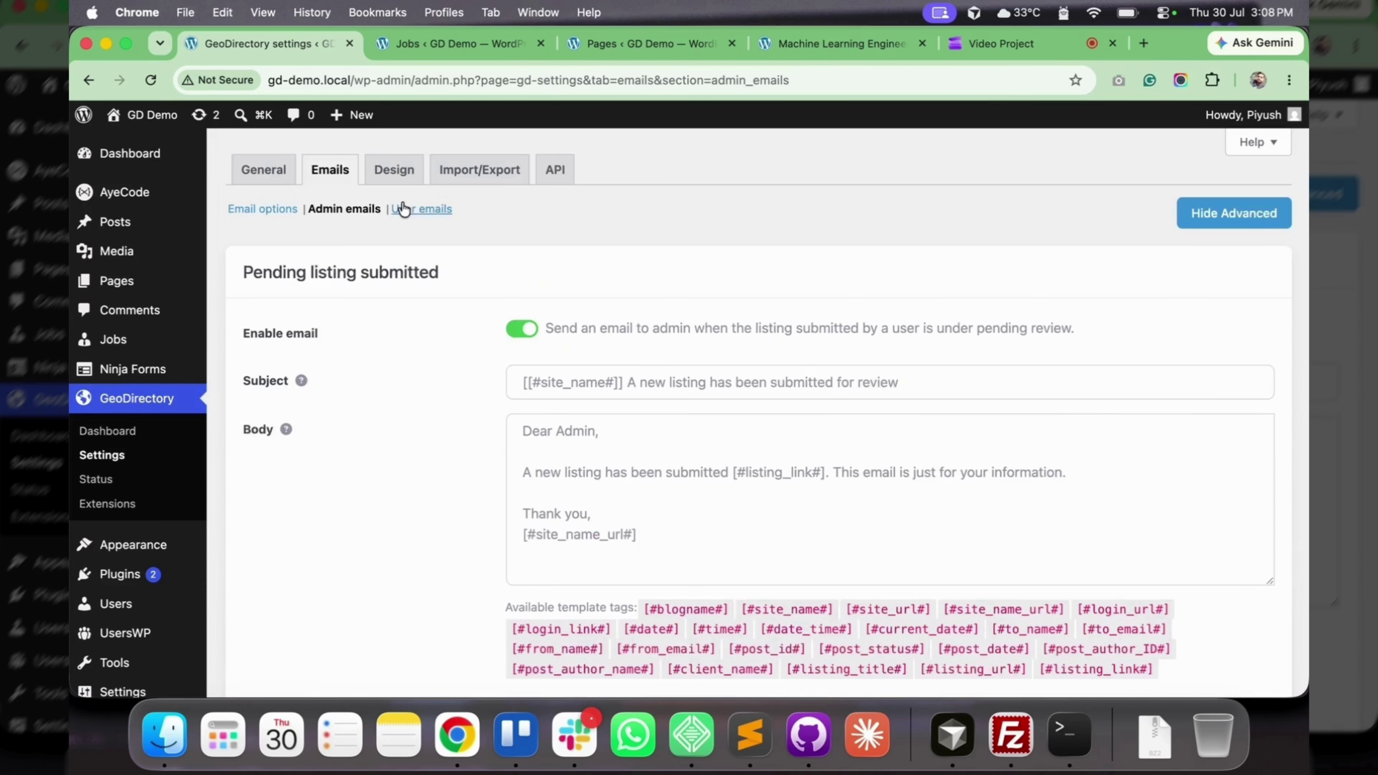
left_click(264, 170, "super")
left_click(446, 47)
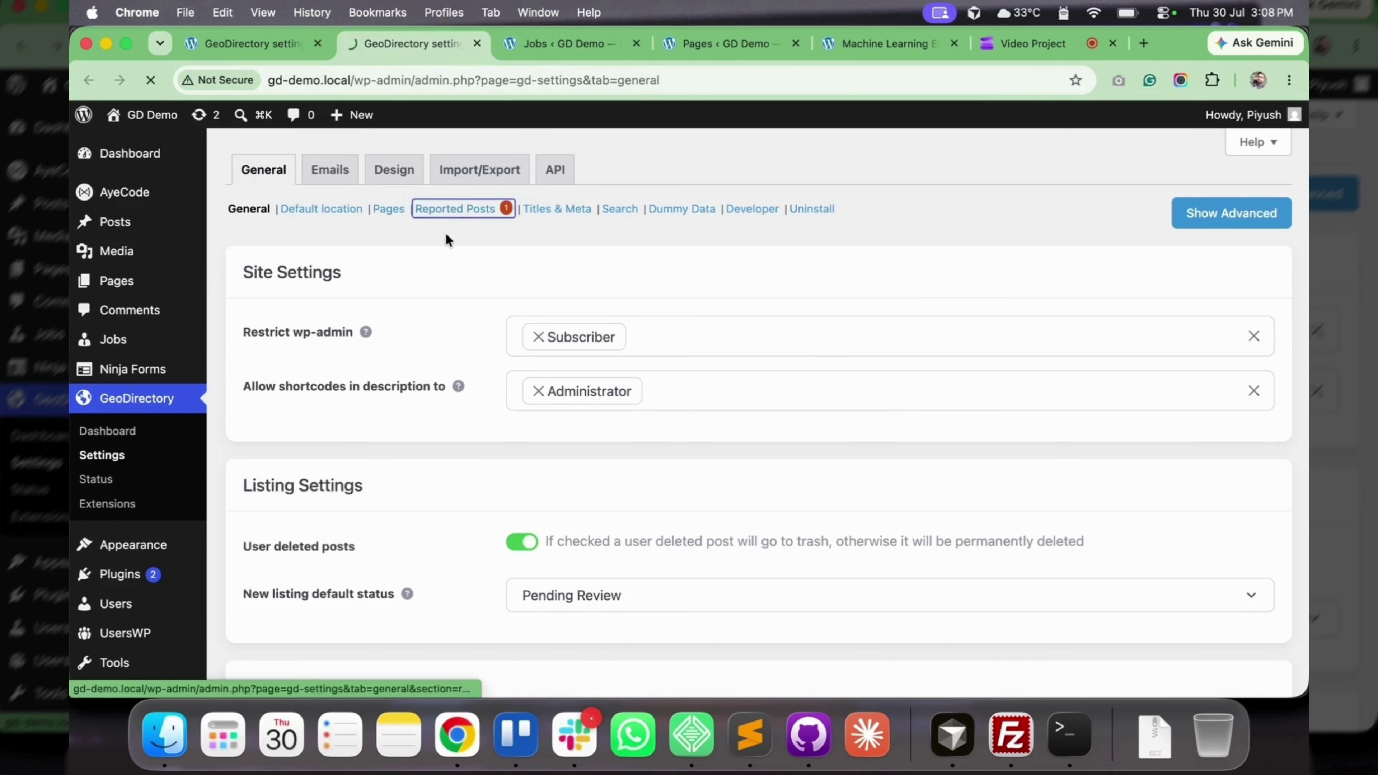
- Return to the Admin emails settings and review the Post reported by user email's enable option, subject, and body
left_click(271, 41)
scroll(409, 397, "down", 20)
scroll(409, 396, "up", 2)
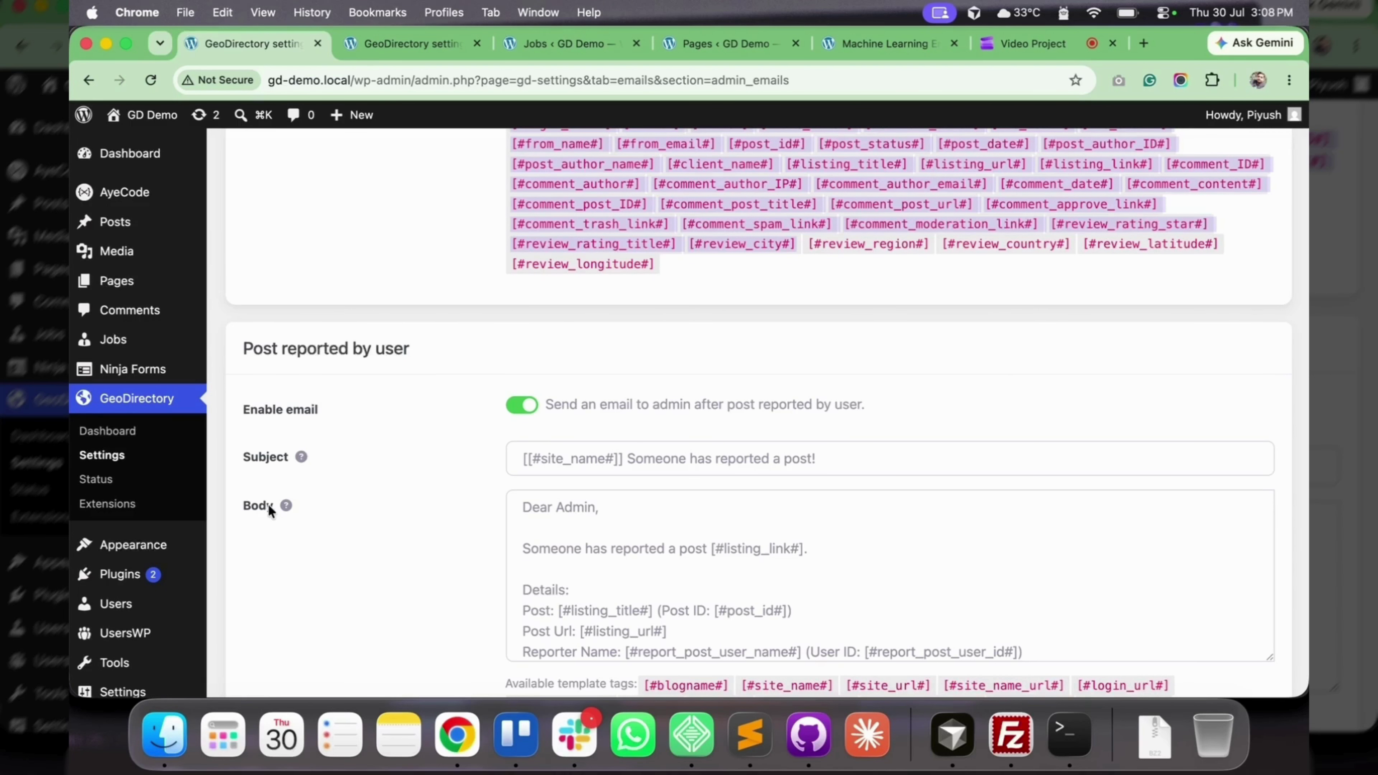
scroll(558, 488, "down", 5)
- Open the User emails settings and show their advanced options
scroll(732, 481, "up", 20)
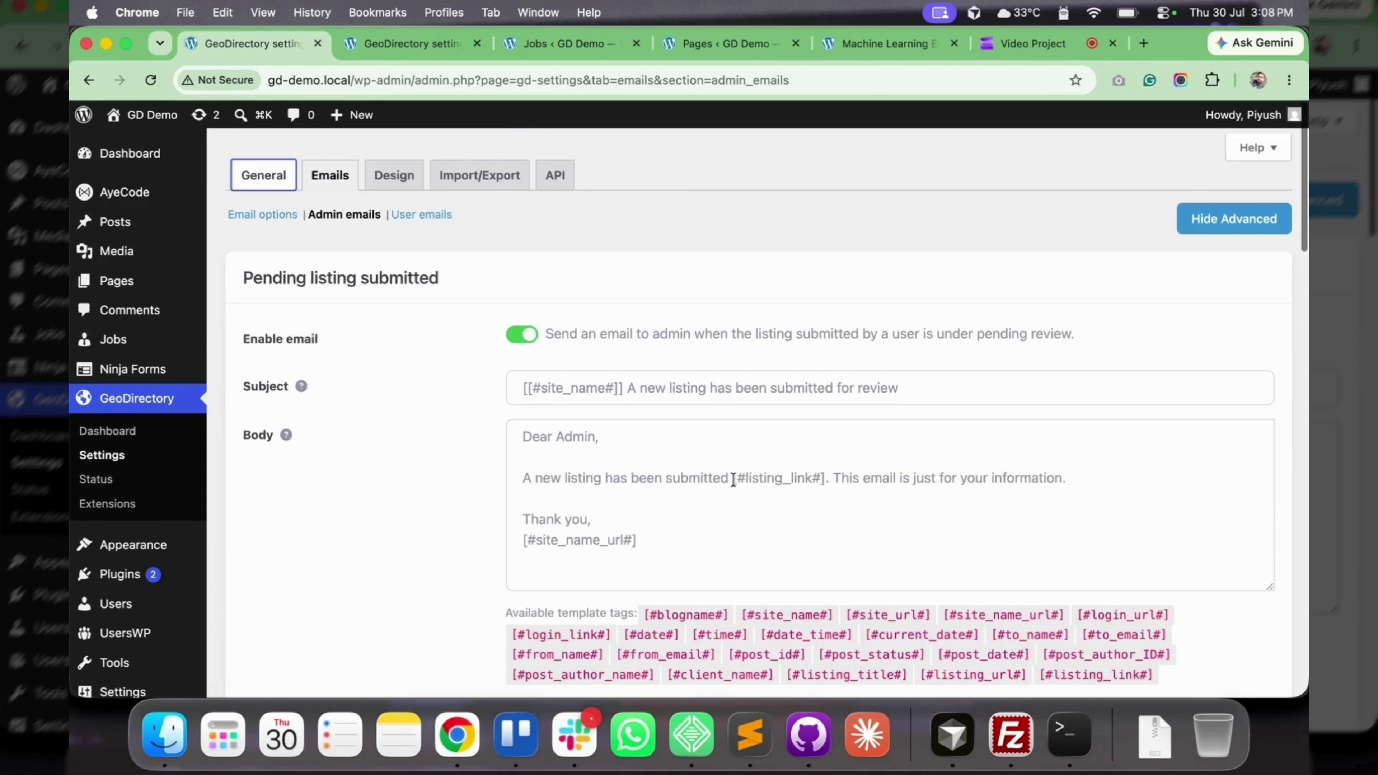
left_click(437, 212)
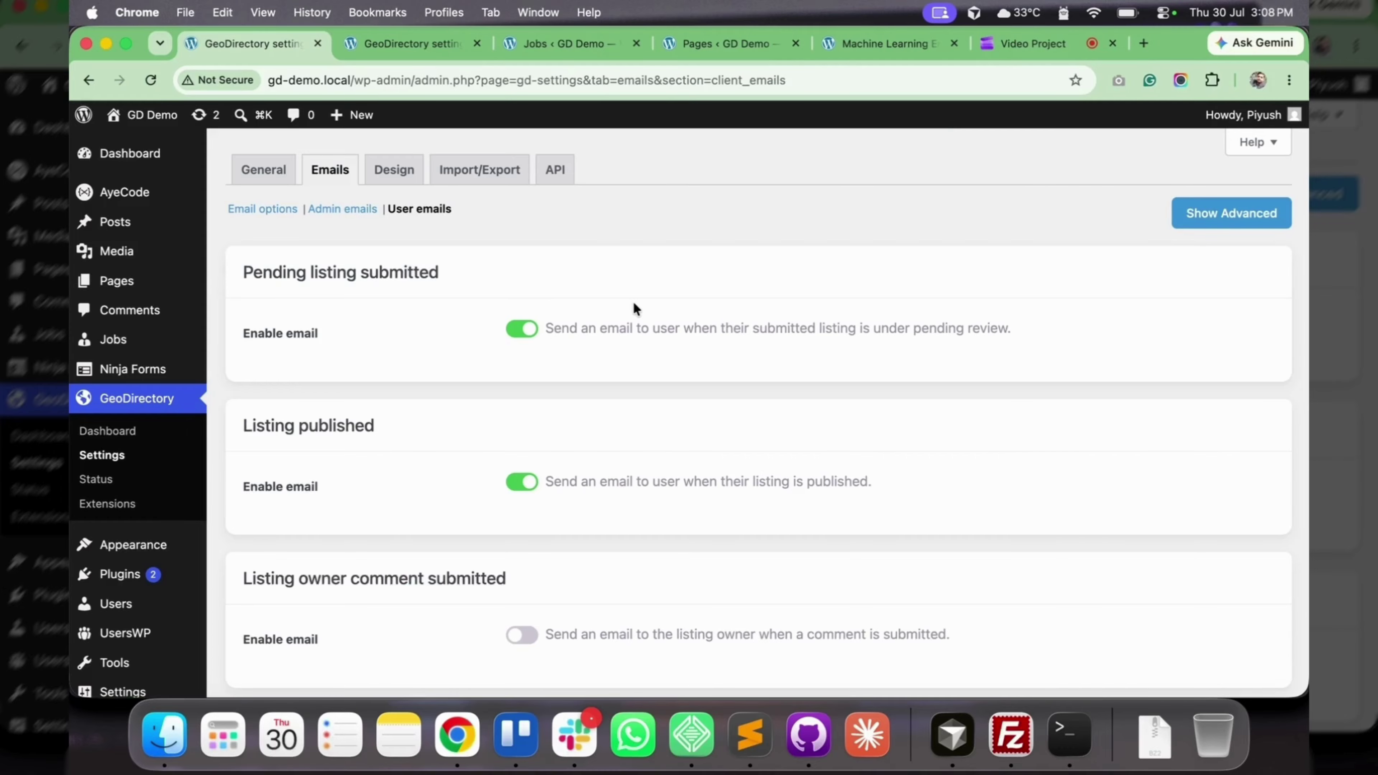
left_click(1248, 214)
- Examine the subject and body text of the Pending listing submitted user email
left_click_drag(255, 268, 445, 270)
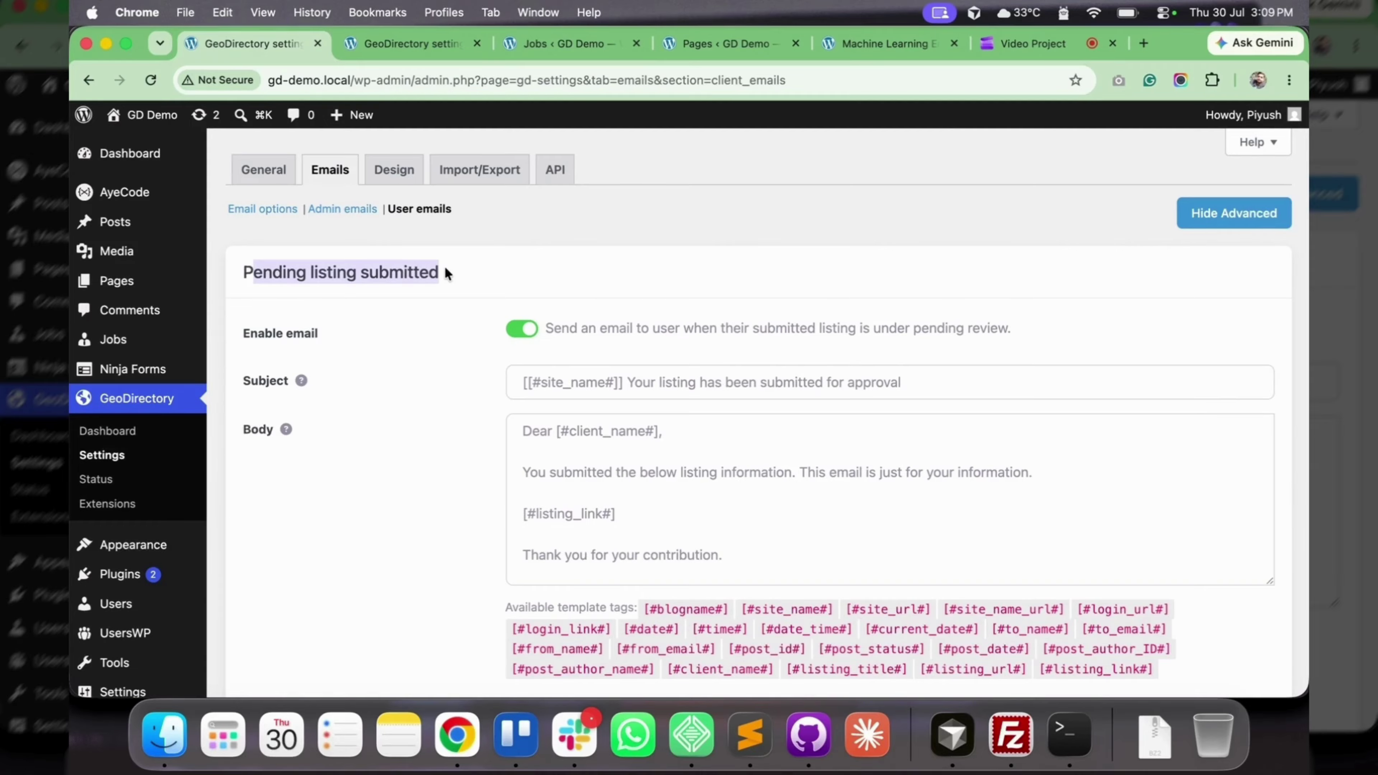
double_click(626, 471)
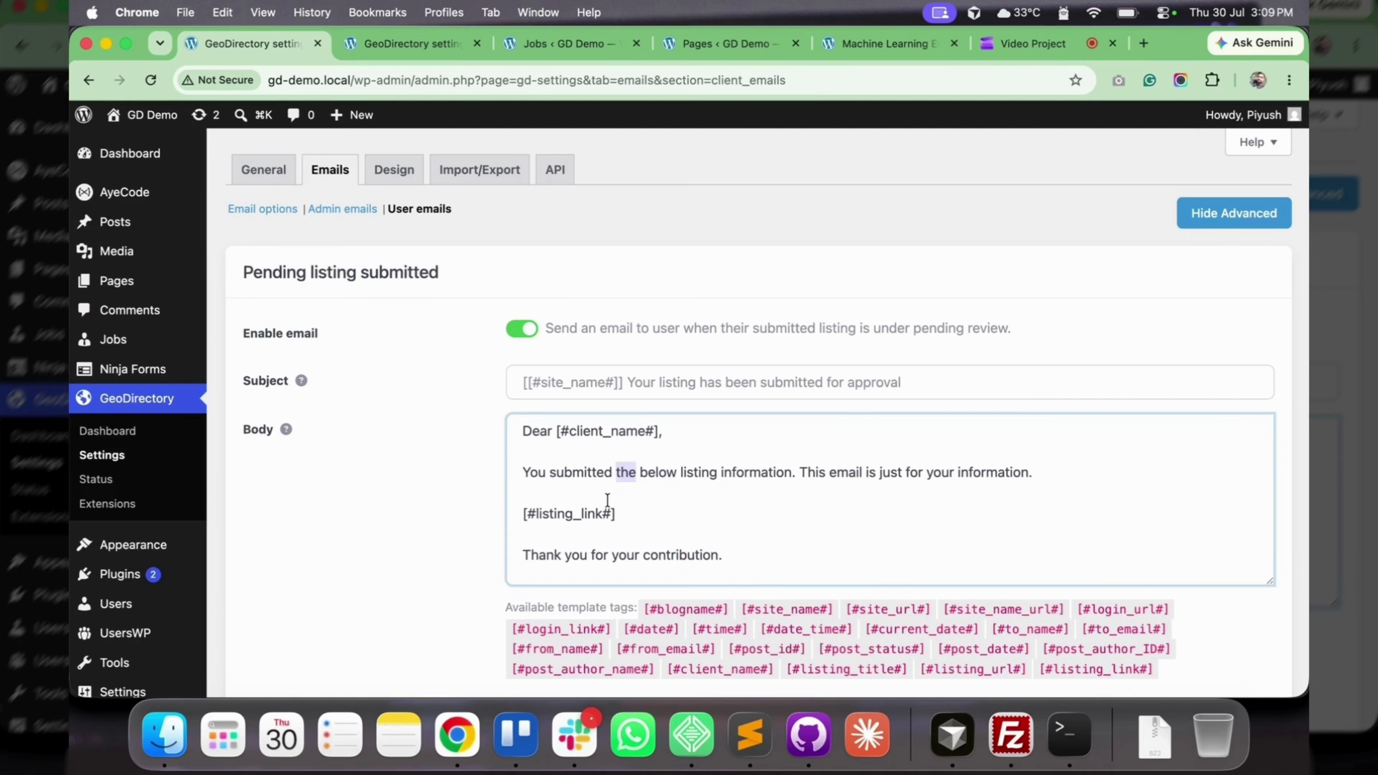
left_click(686, 473)
scroll(905, 503, "down", 1)
left_click_drag(631, 378, 921, 382)
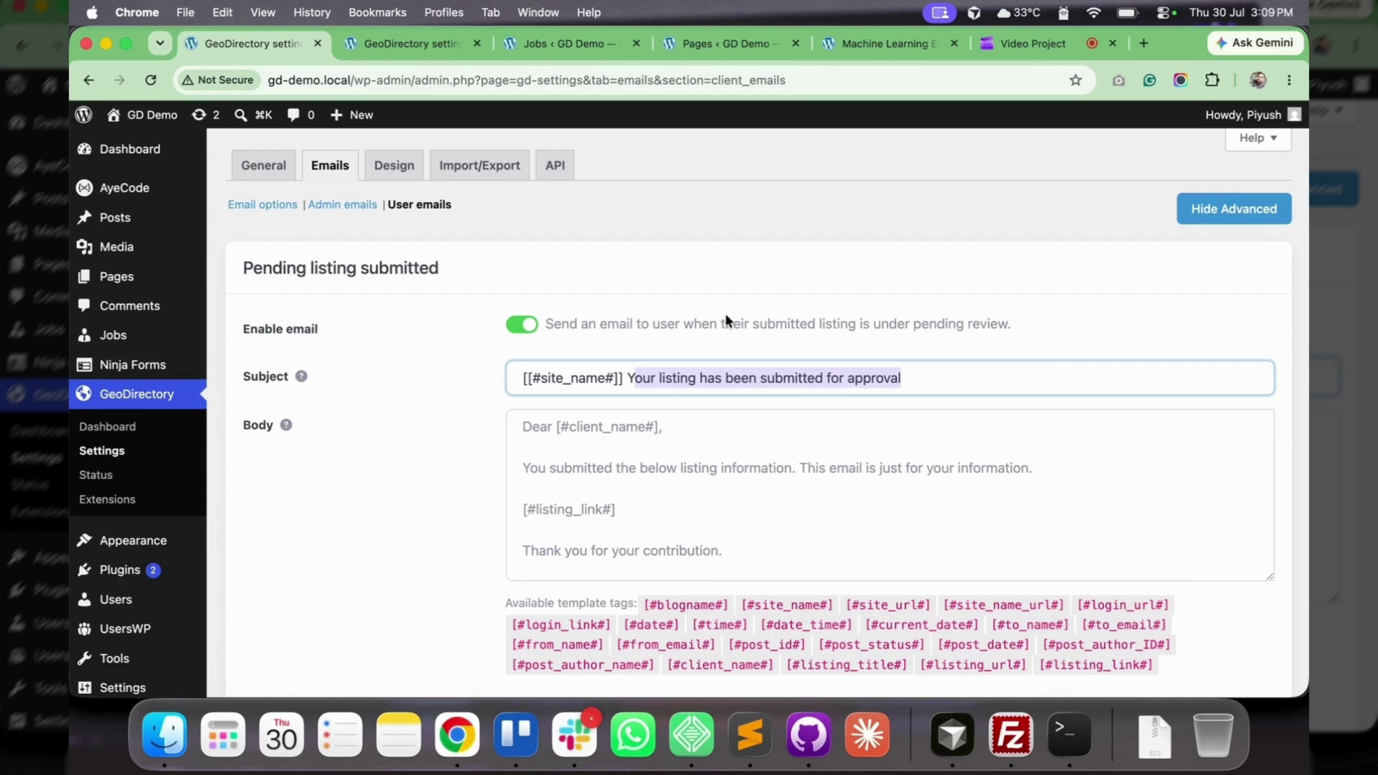
left_click(636, 473)
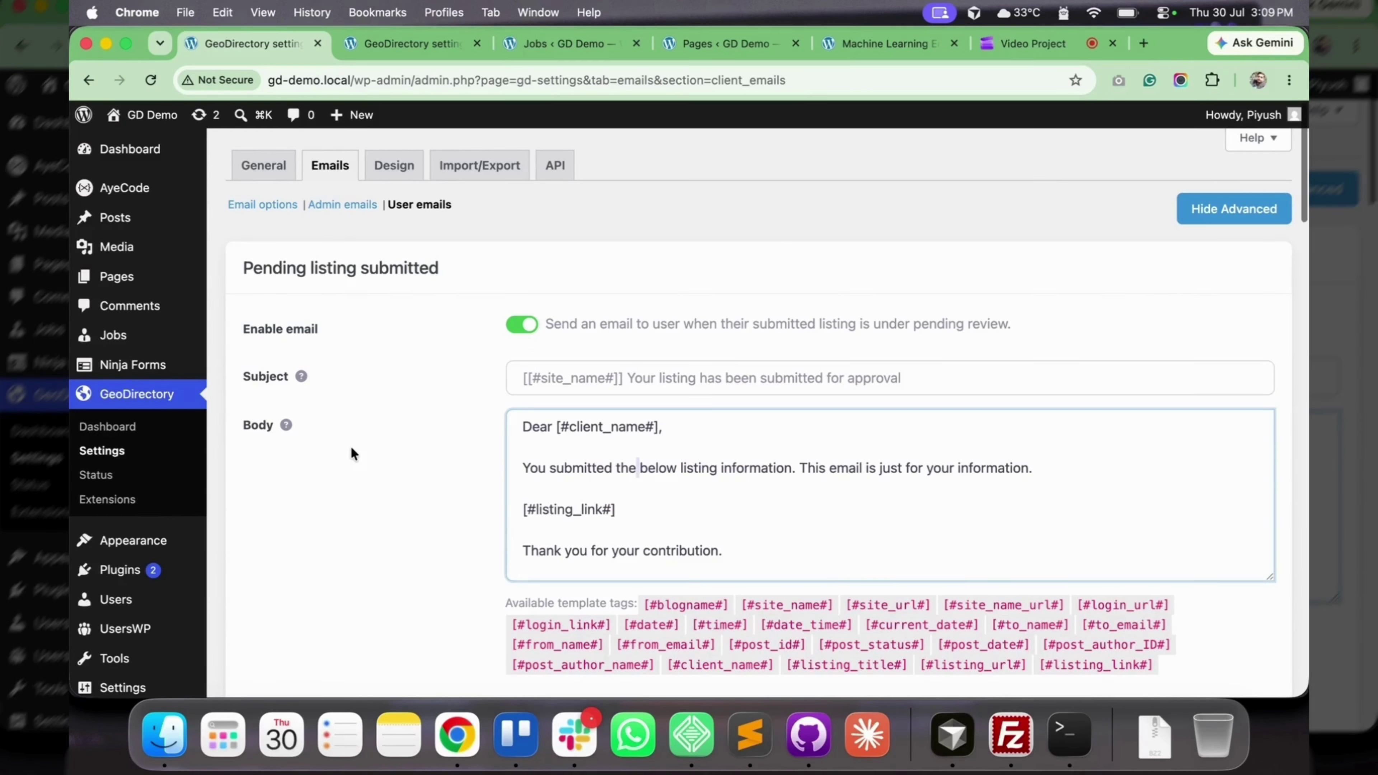
key("super+a")
- Examine the Listing published user email's enable option, subject, and body
scroll(399, 422, "down", 8)
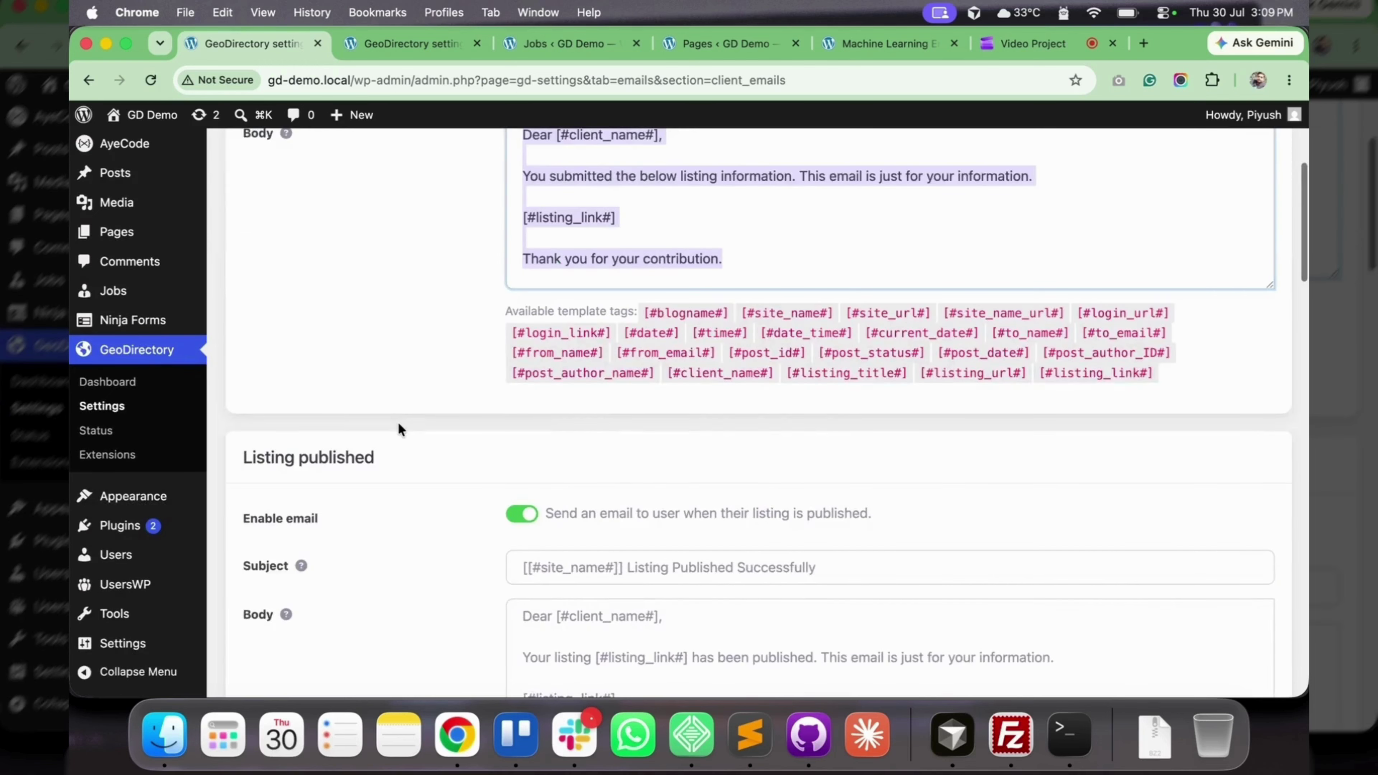
left_click_drag(245, 291, 391, 287)
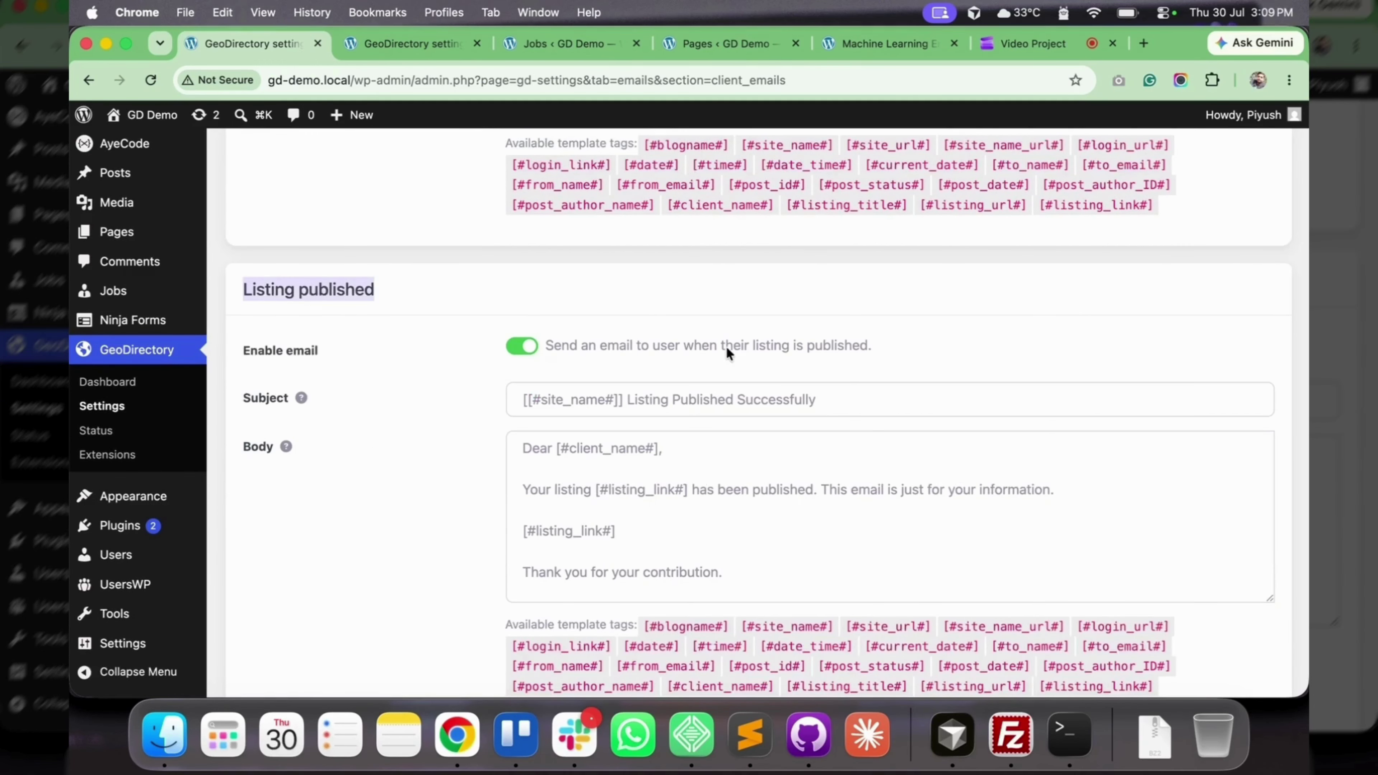
scroll(784, 447, "up", 7)
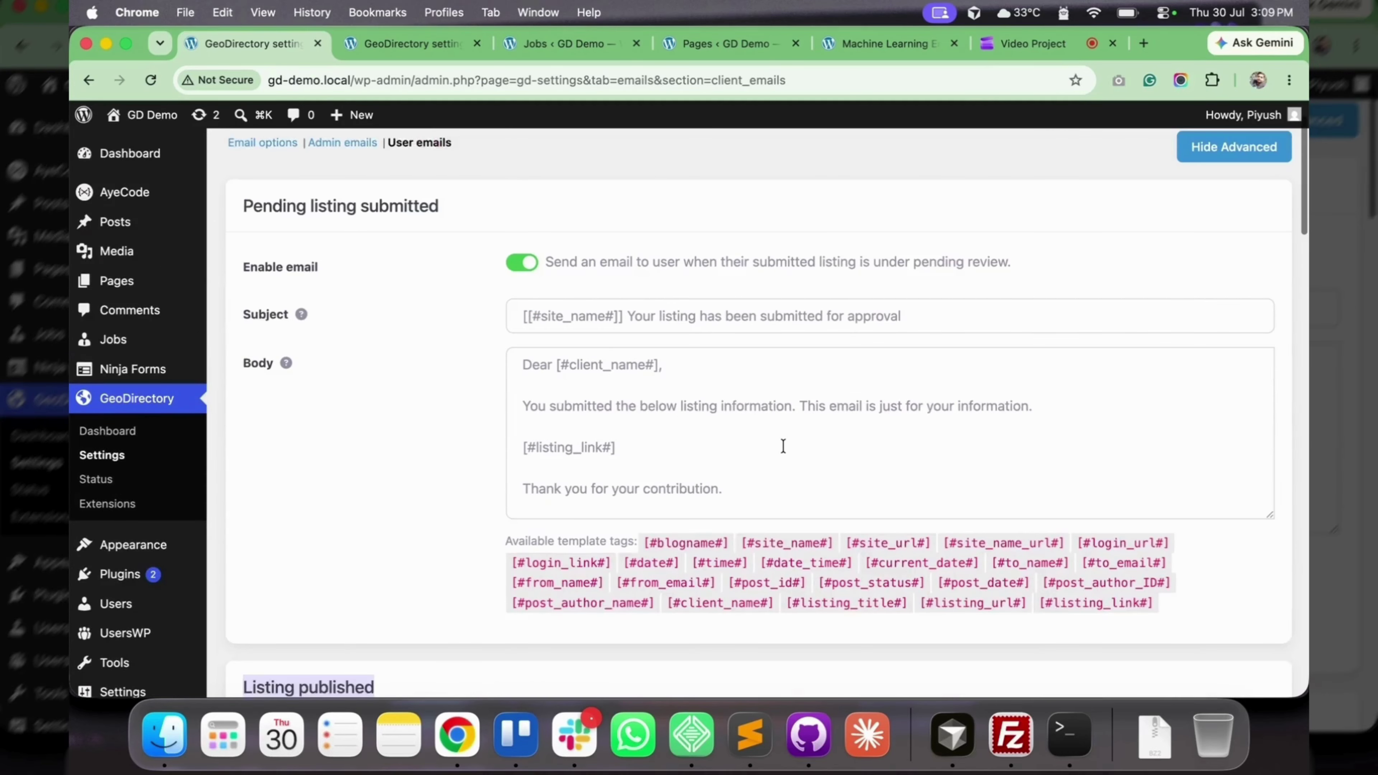
scroll(784, 444, "down", 5)
scroll(783, 444, "down", 3)
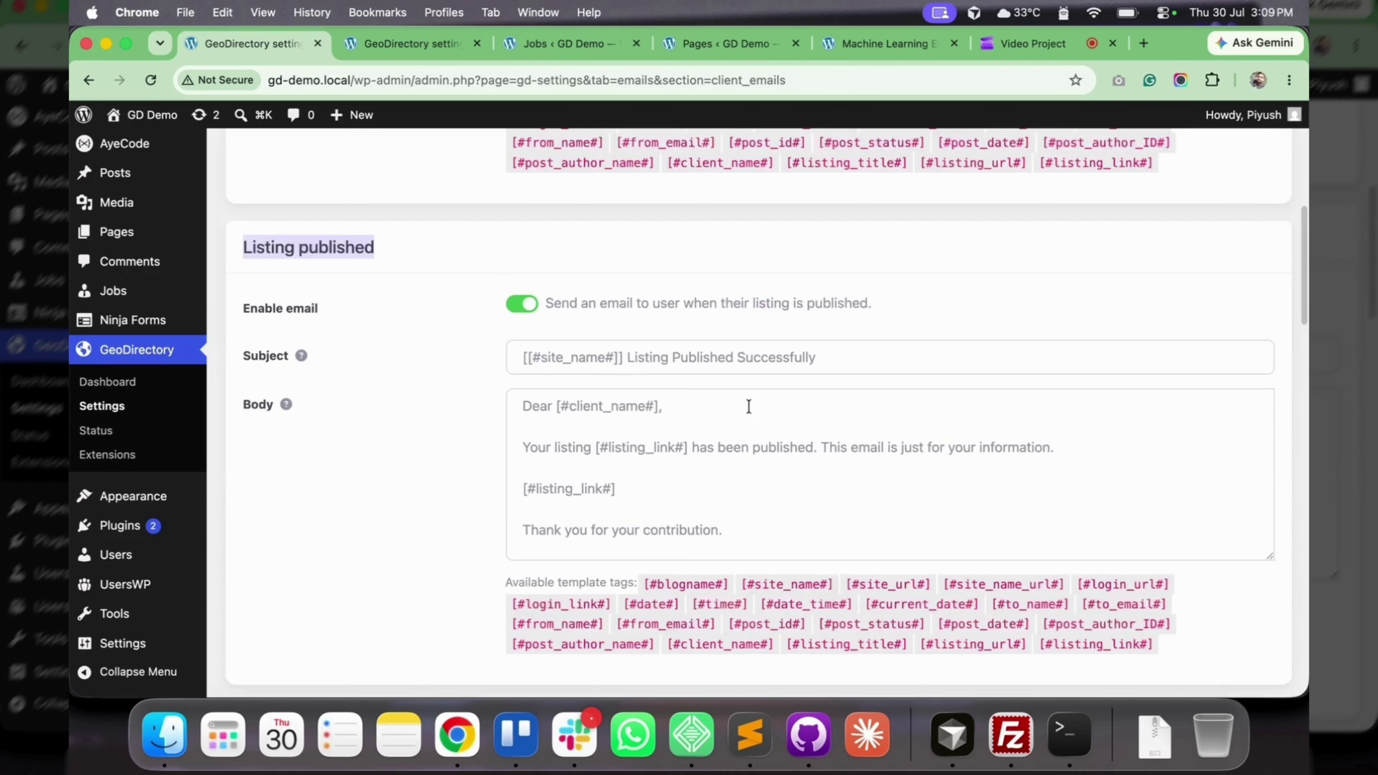
left_click_drag(628, 358, 818, 359)
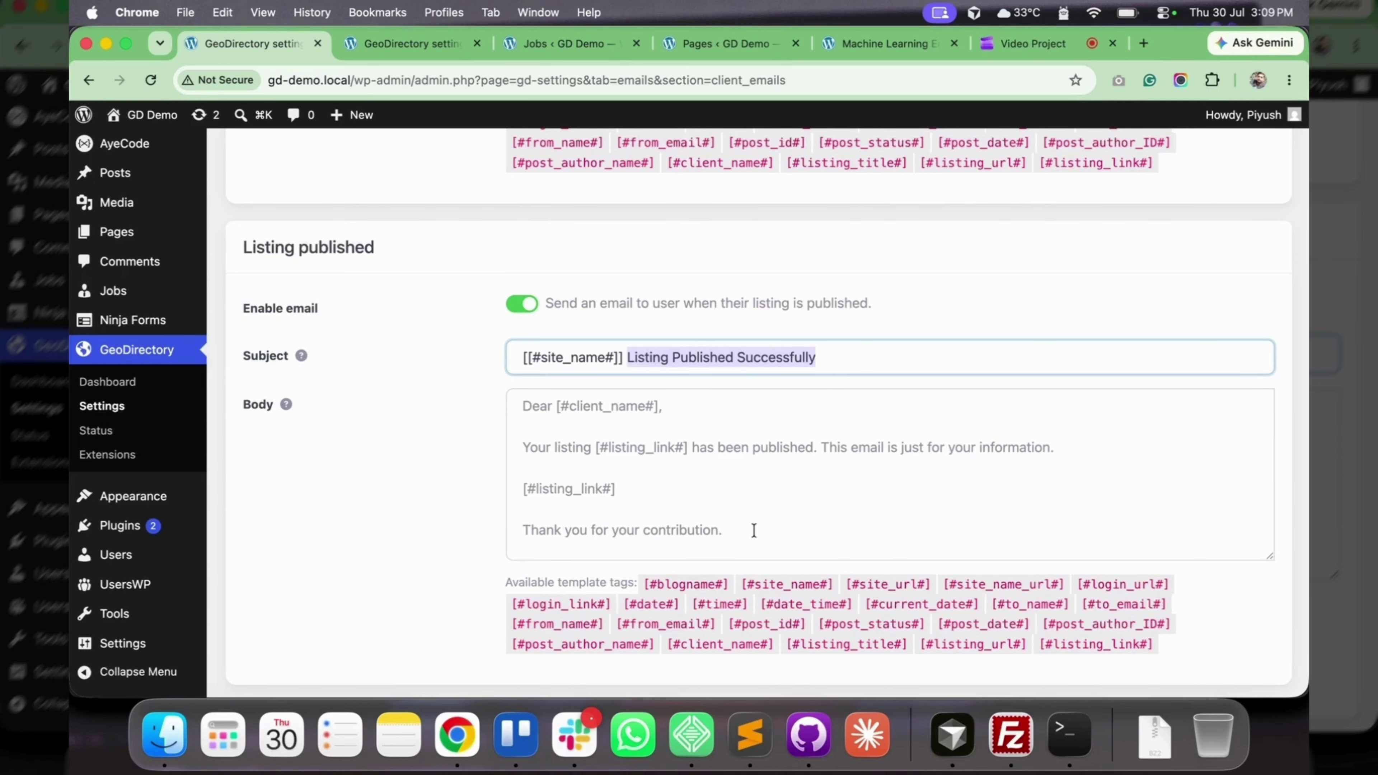
left_click_drag(755, 530, 516, 399)
triple_click(812, 363)
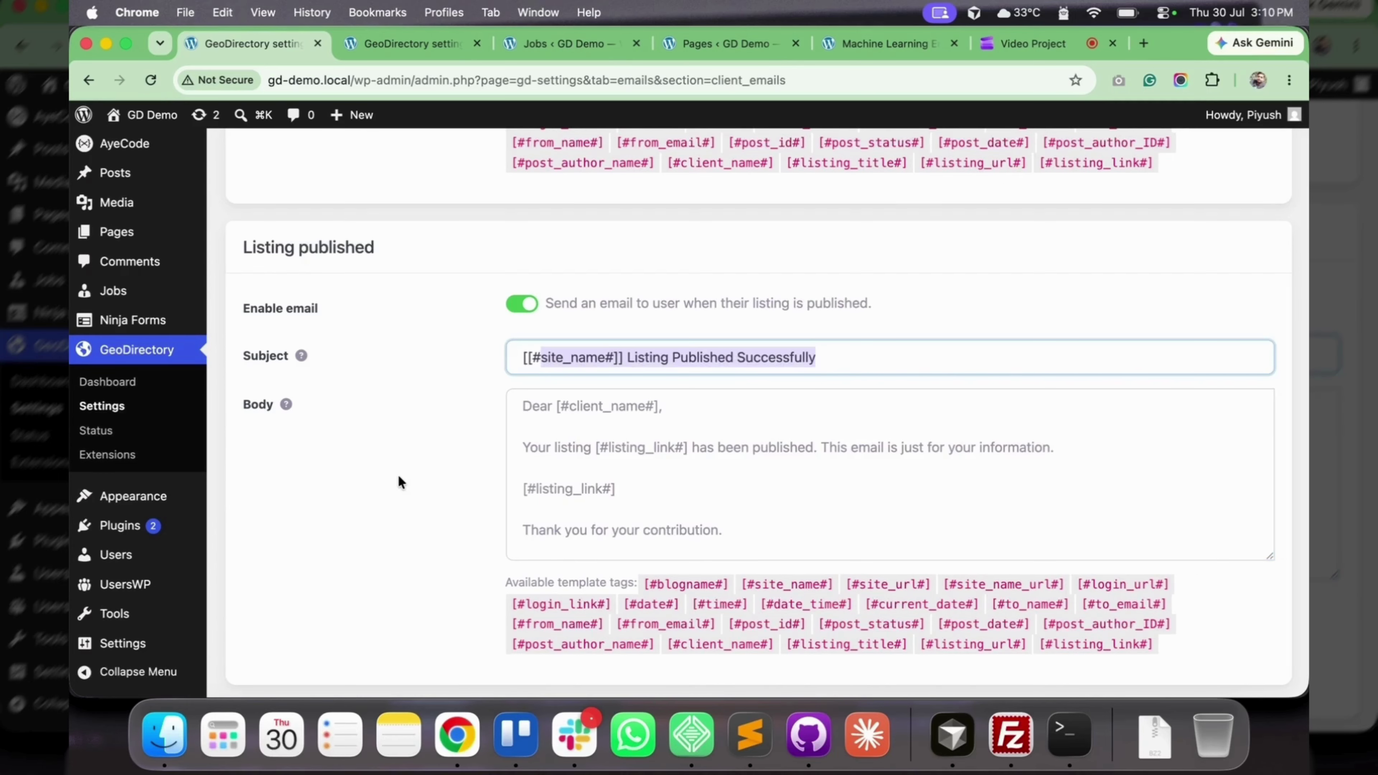
- Examine the Listing owner comment submitted user email, including the comment author details in its body
scroll(398, 474, "down", 10)
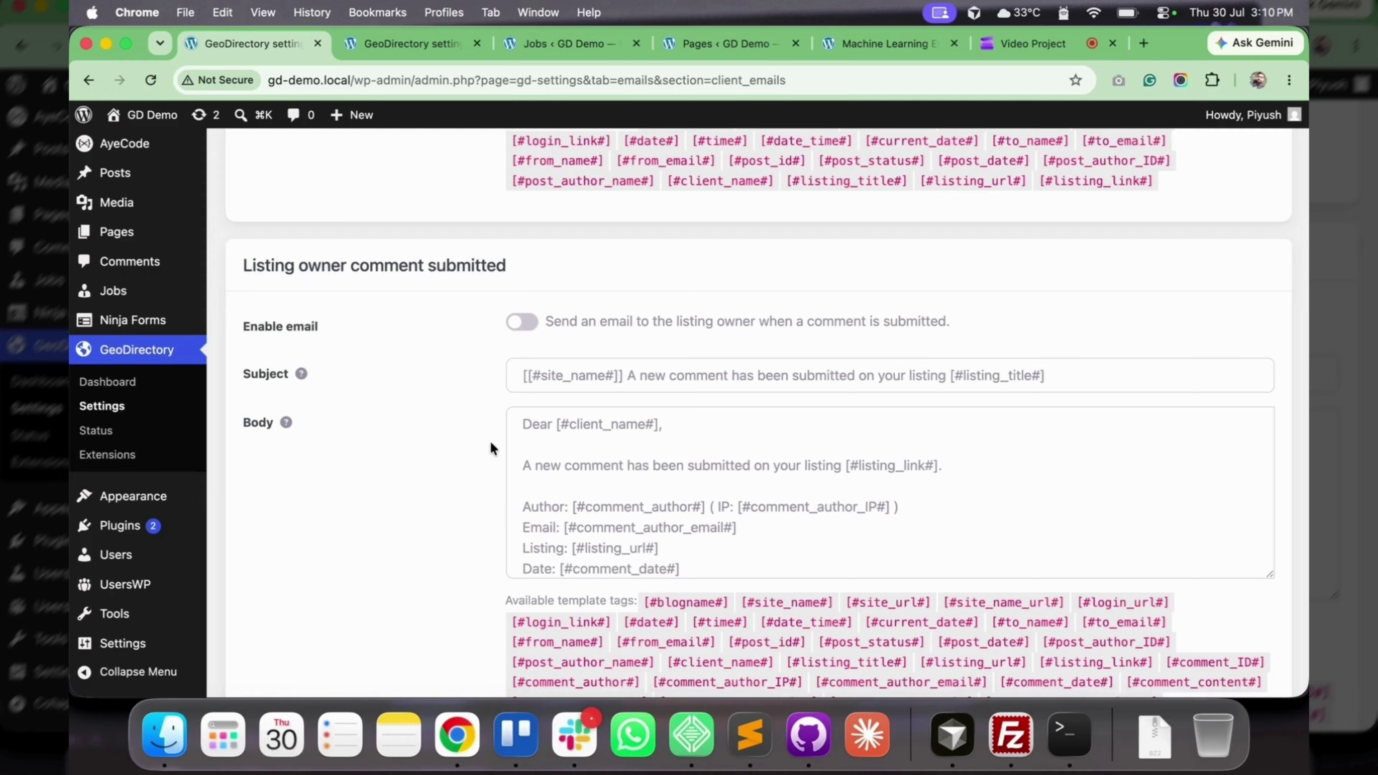
left_click(697, 565)
left_click_drag(697, 565, 514, 429)
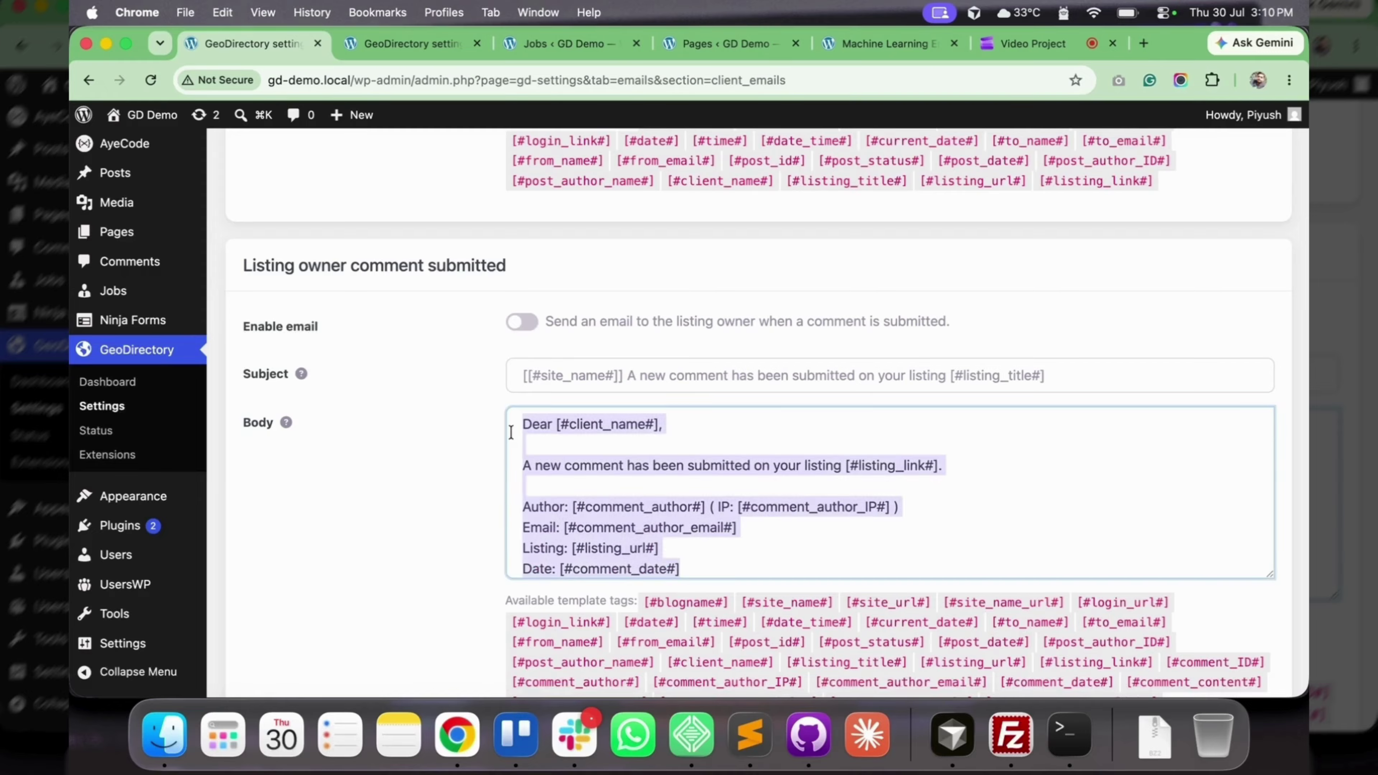
left_click(597, 466)
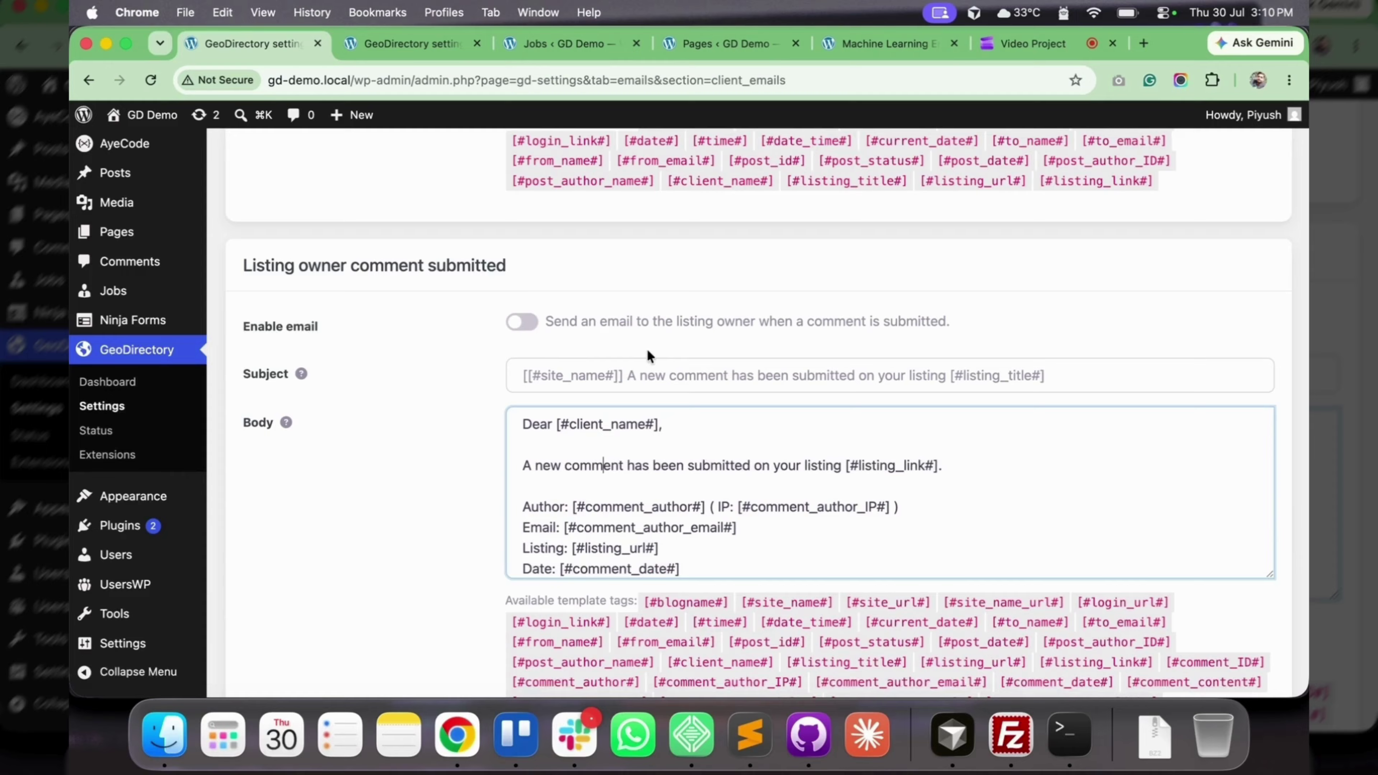
left_click_drag(900, 506, 453, 500)
- Examine the Listing owner comment approved user email and its body text
scroll(453, 507, "down", 10)
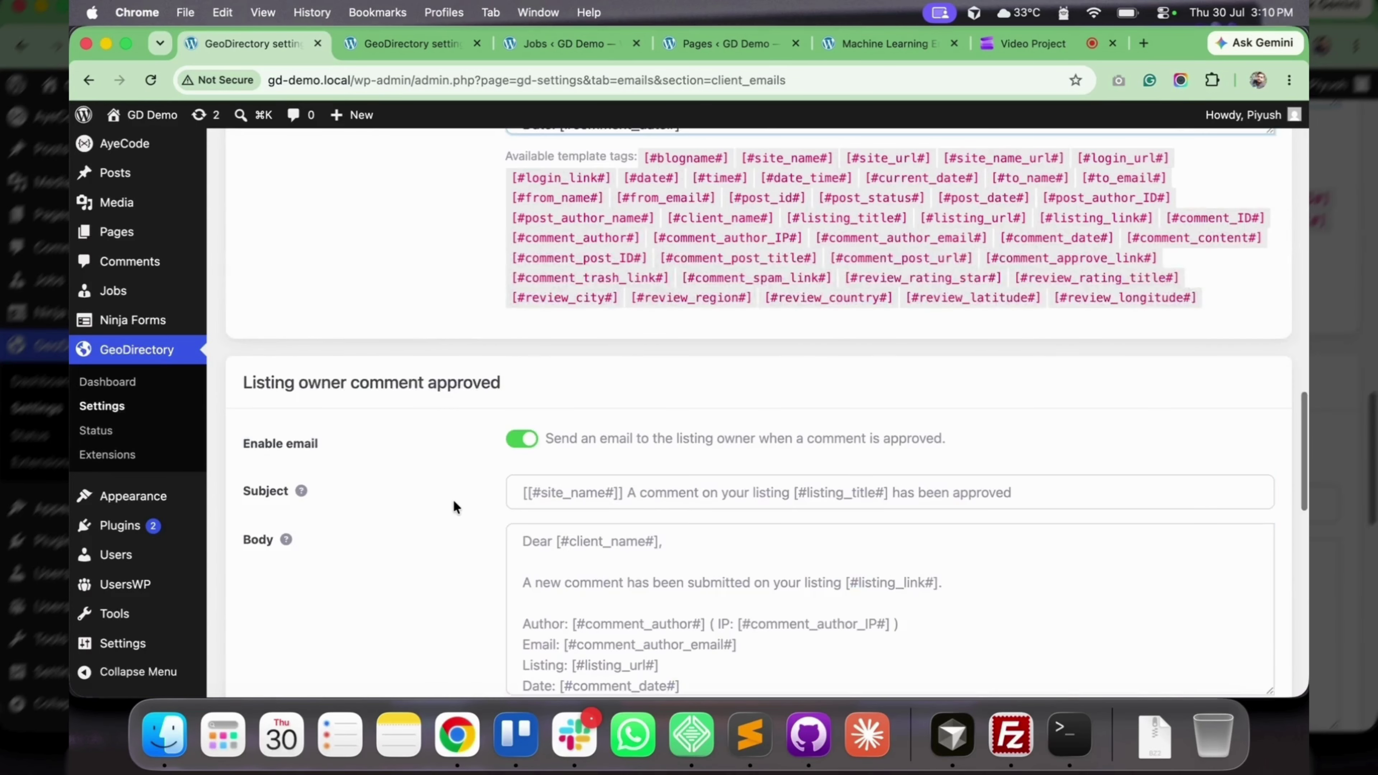
scroll(454, 501, "down", 1)
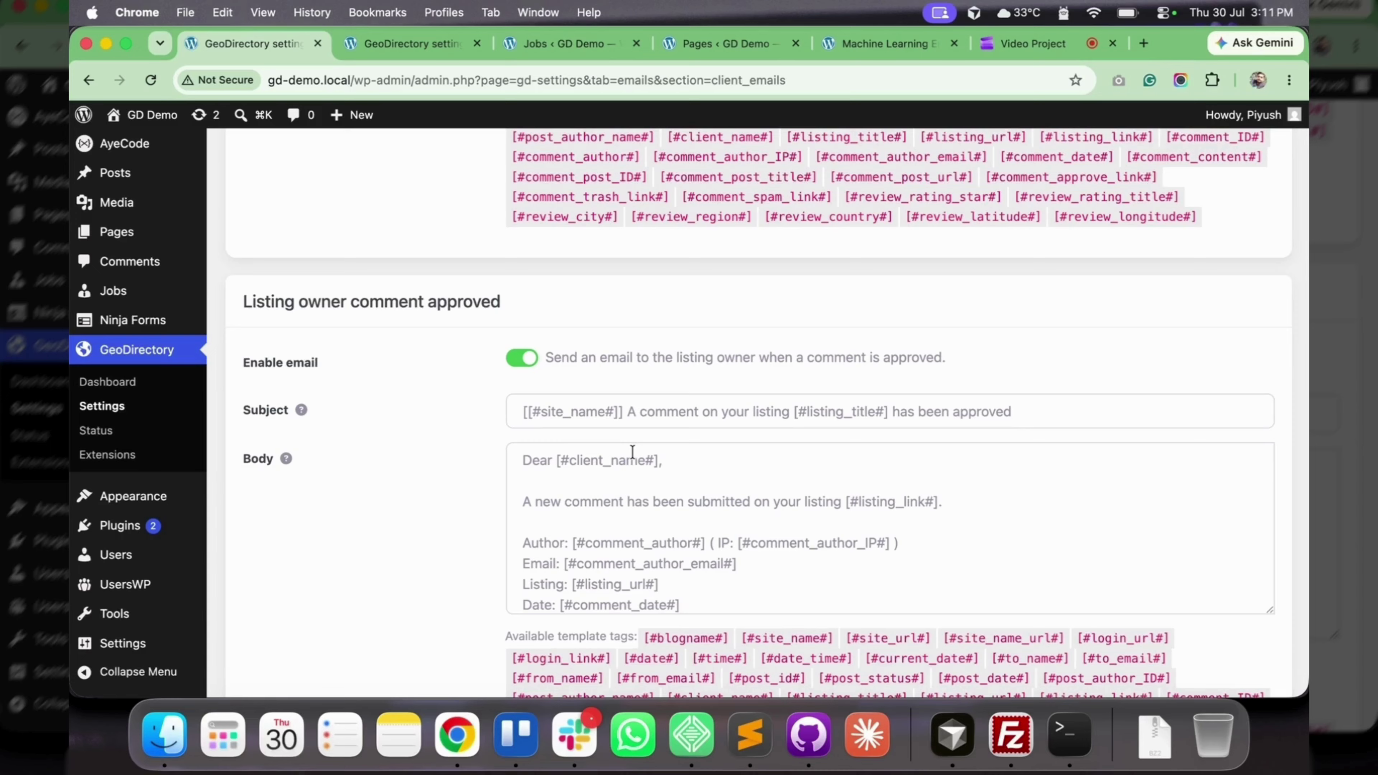
left_click(652, 520)
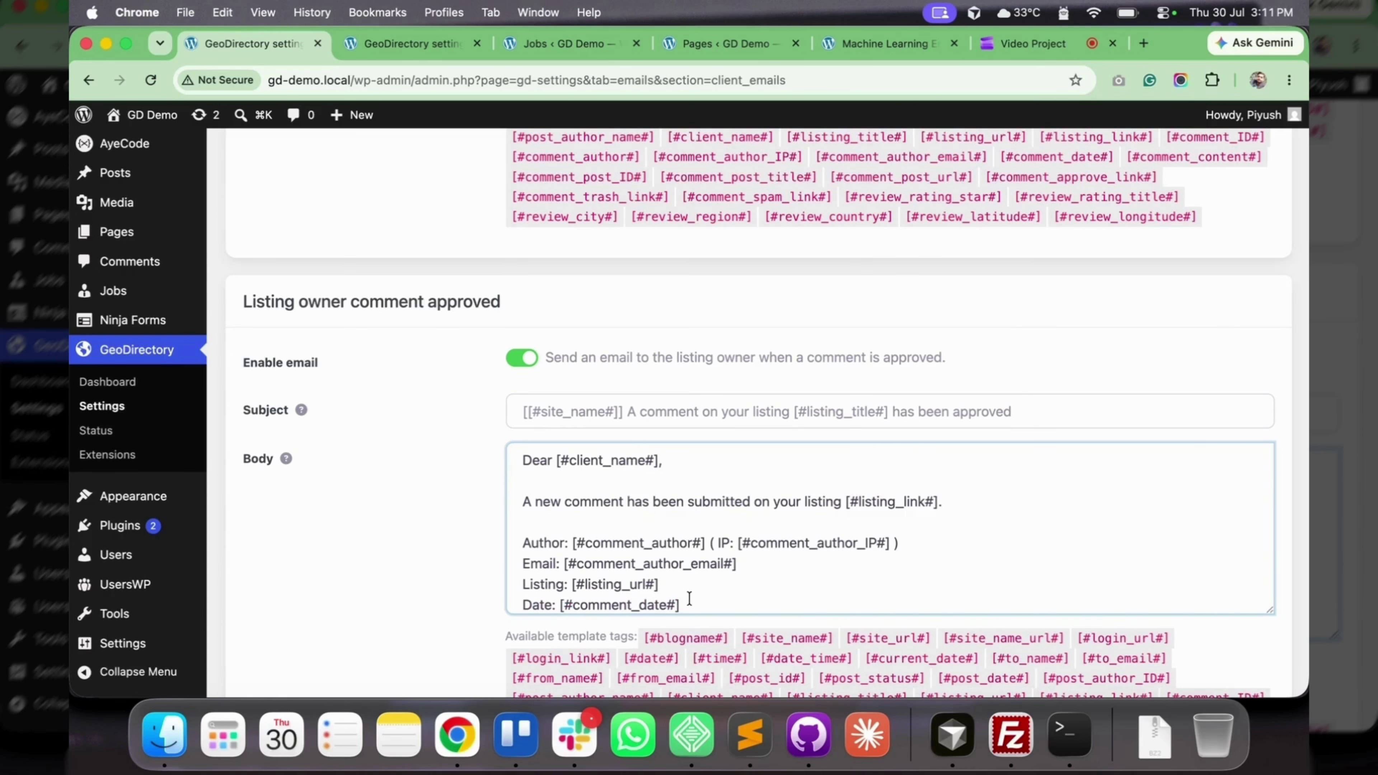
key("super+a")
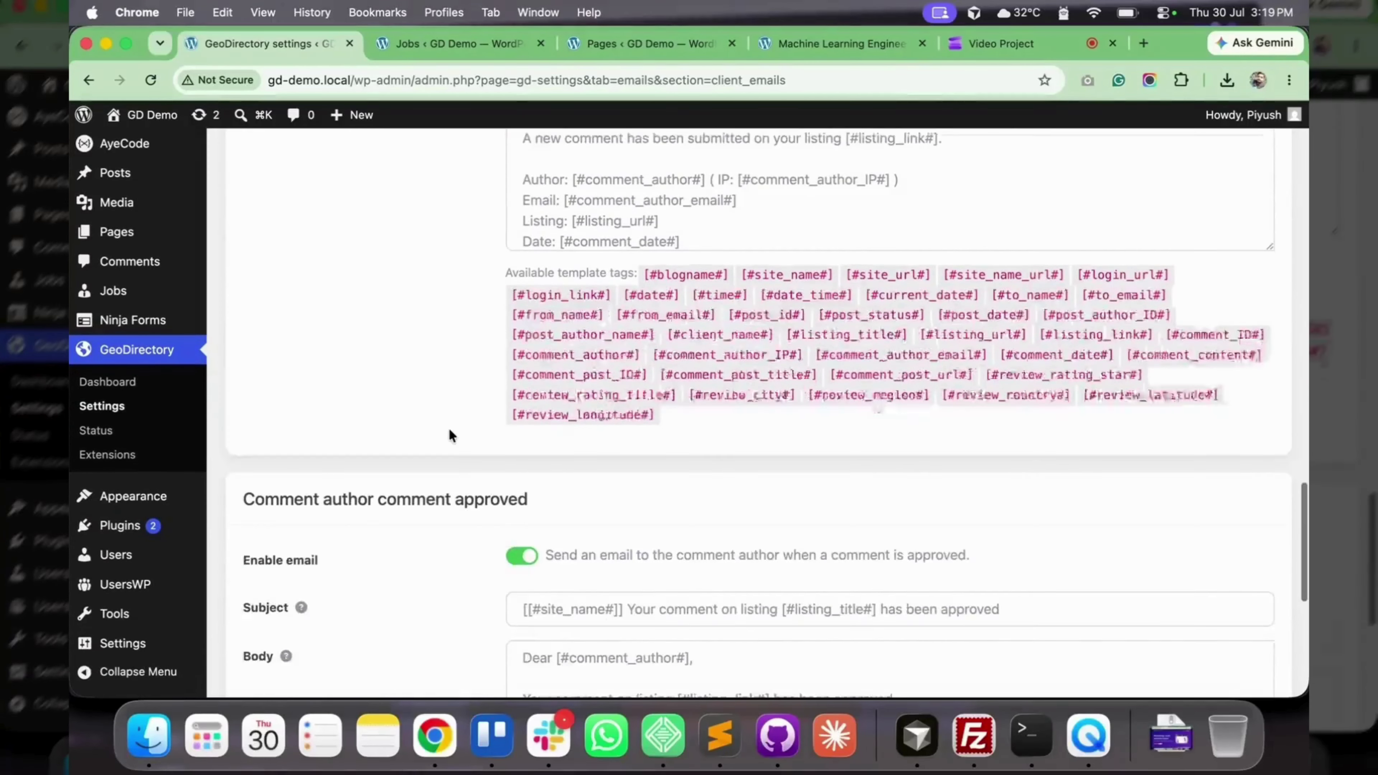
- Examine the Comment author comment approved user email's enable option and subject
scroll(448, 435, "down", 3)
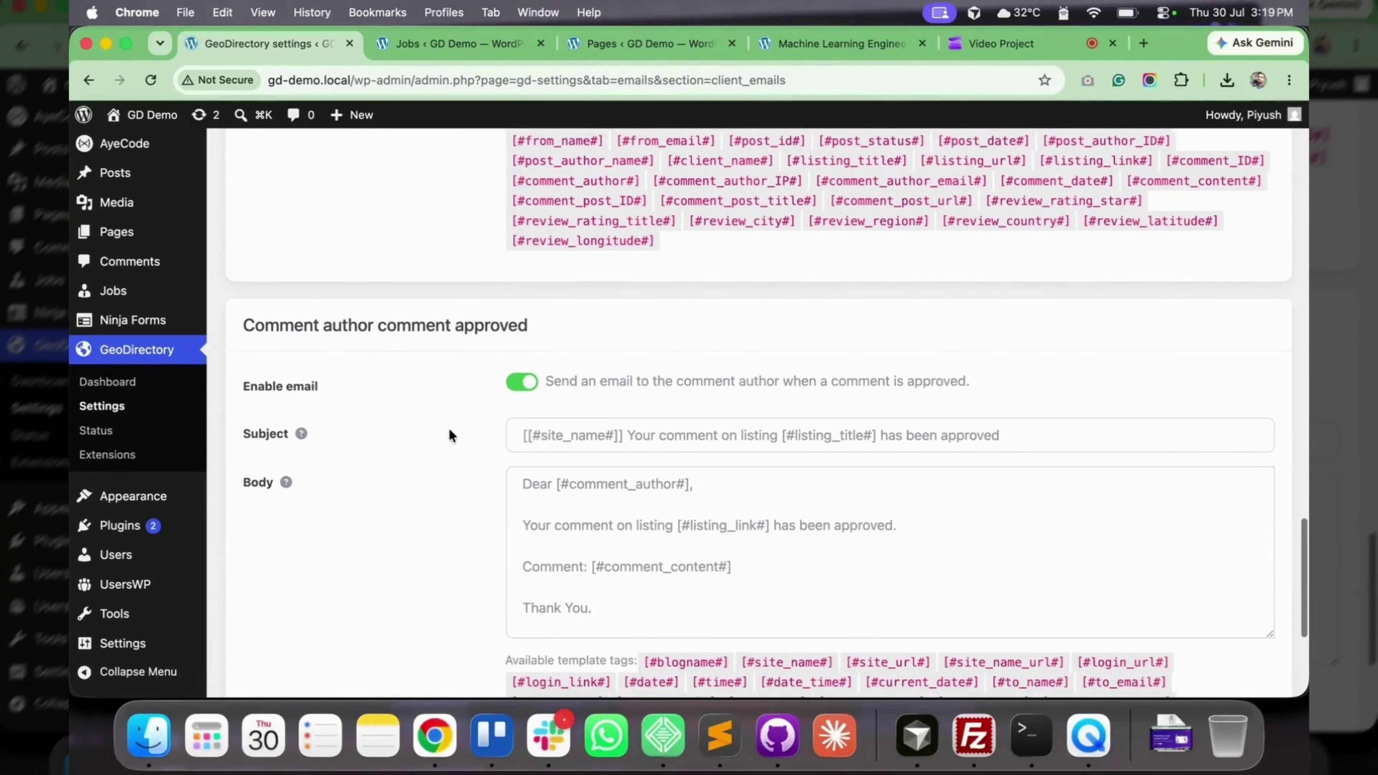
scroll(449, 429, "down", 1)
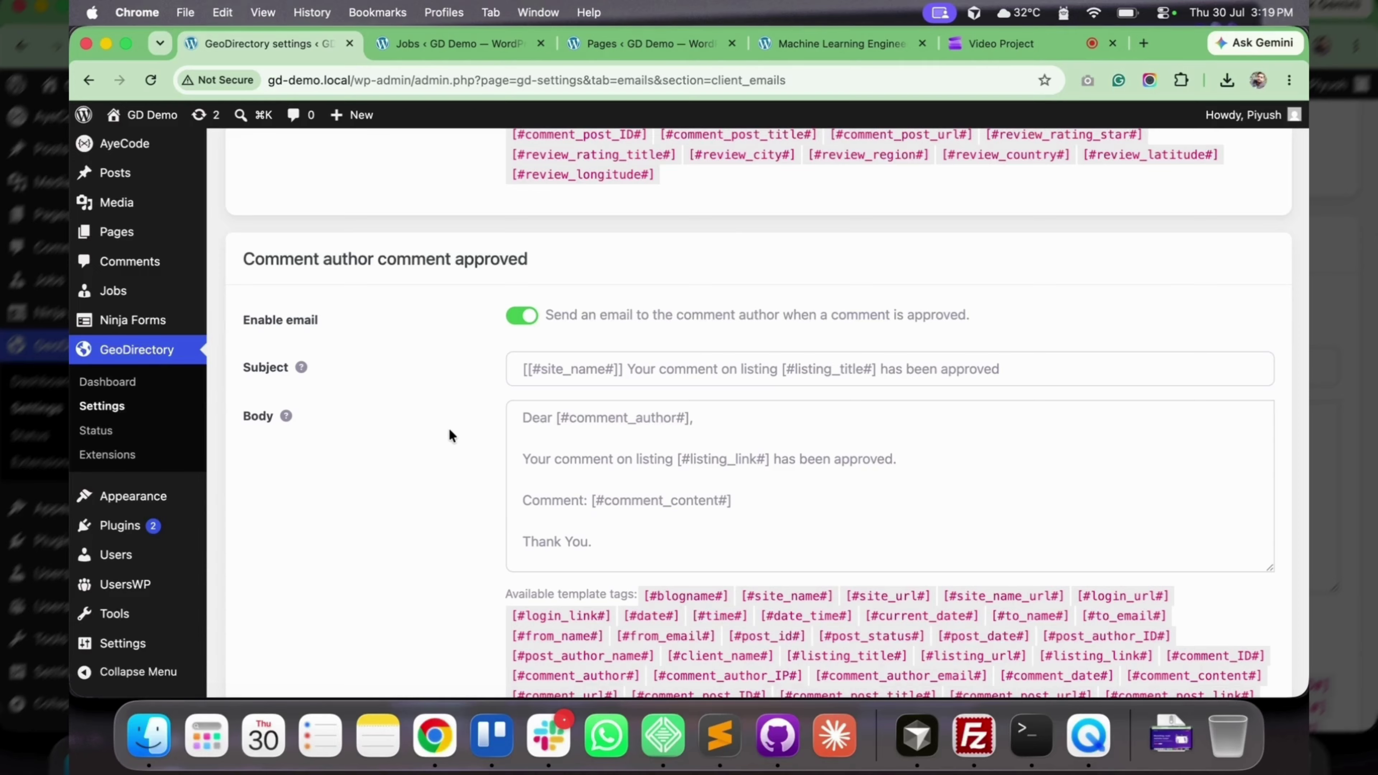
triple_click(820, 369)
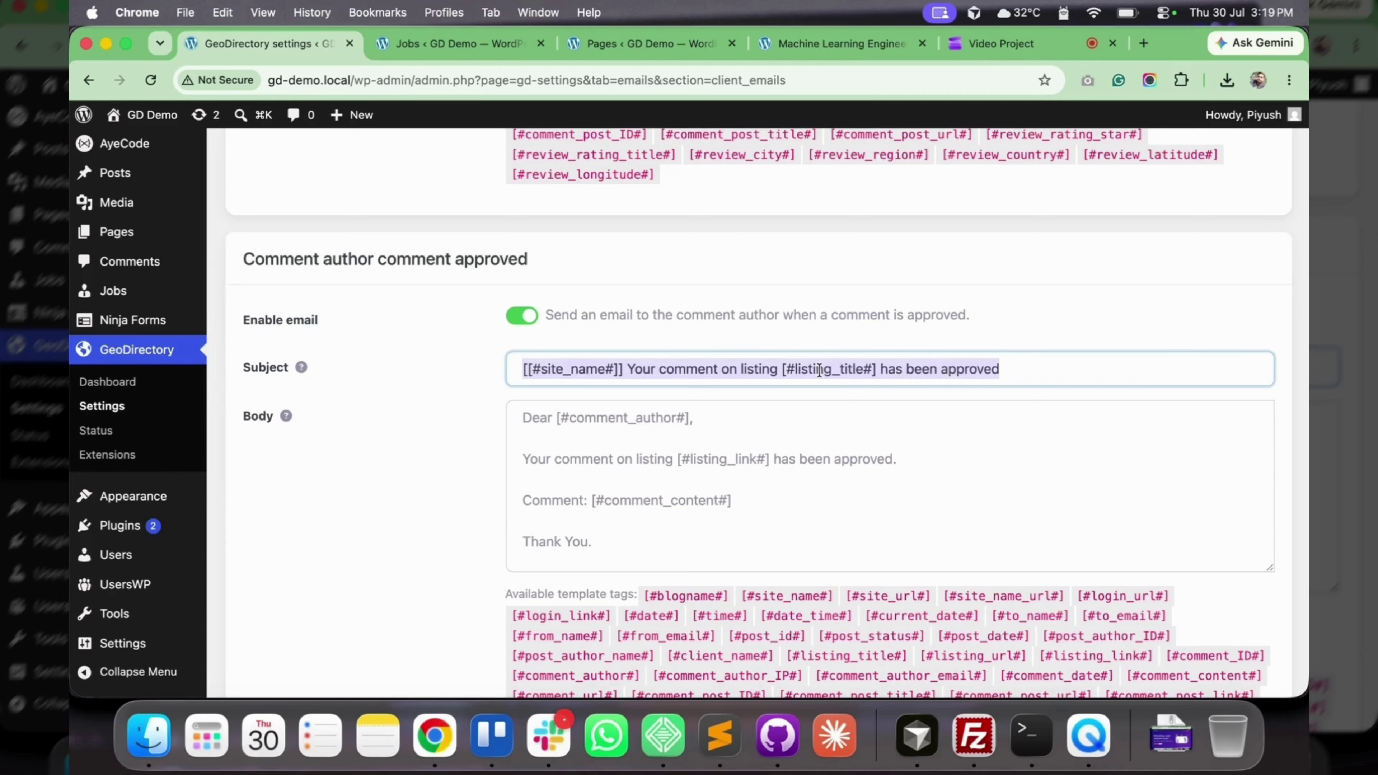
- Examine the subject line and body text of the Comment author comment approved email
double_click(819, 370)
left_click_drag(888, 370, 984, 374)
left_click(536, 458)
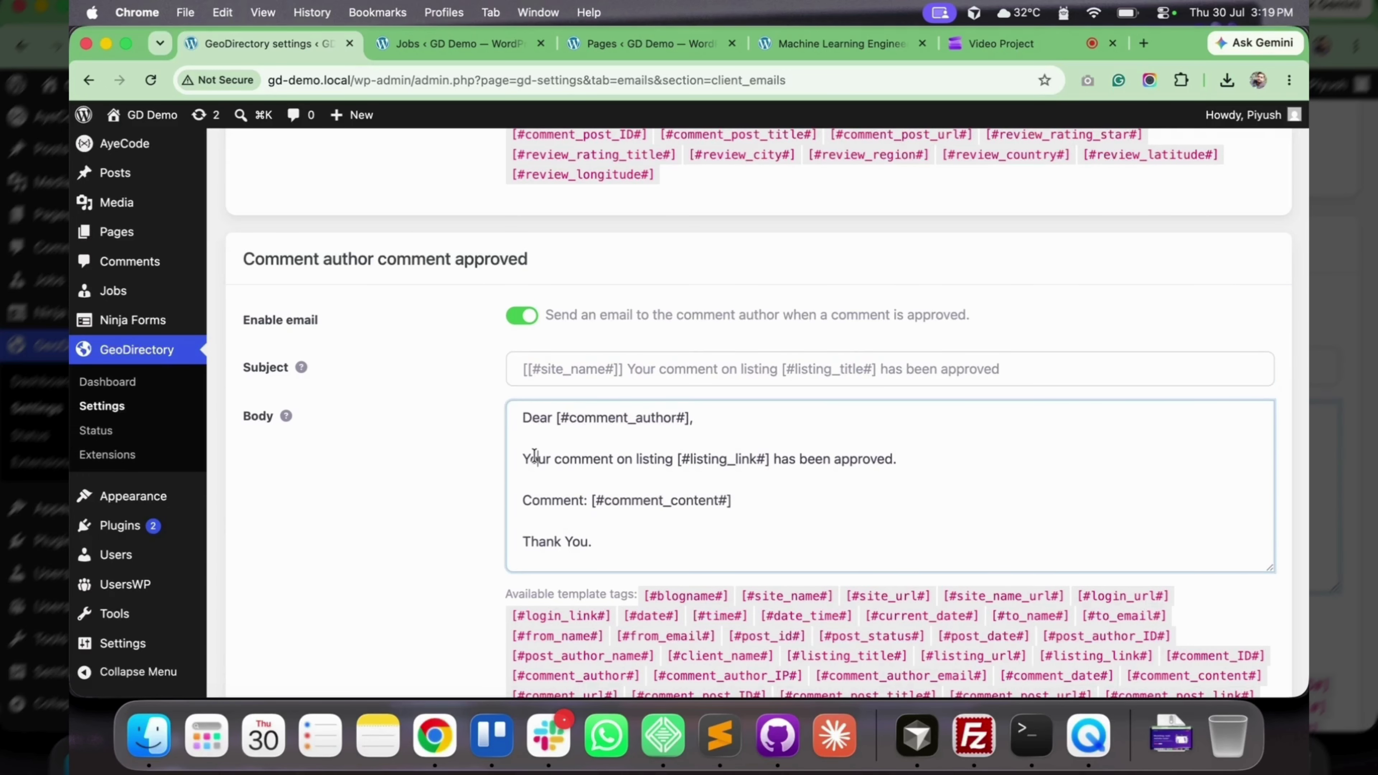
left_click_drag(592, 542, 513, 414)
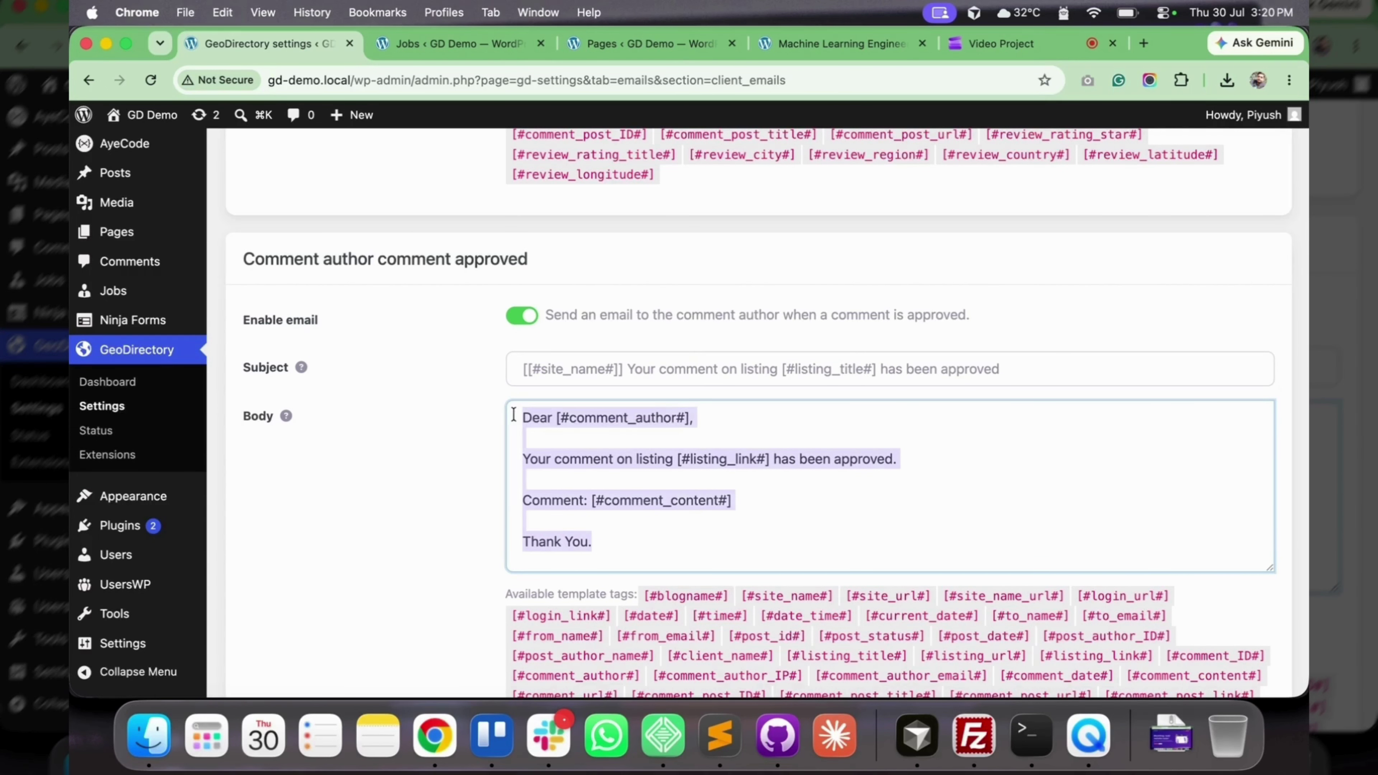
left_click(456, 415)
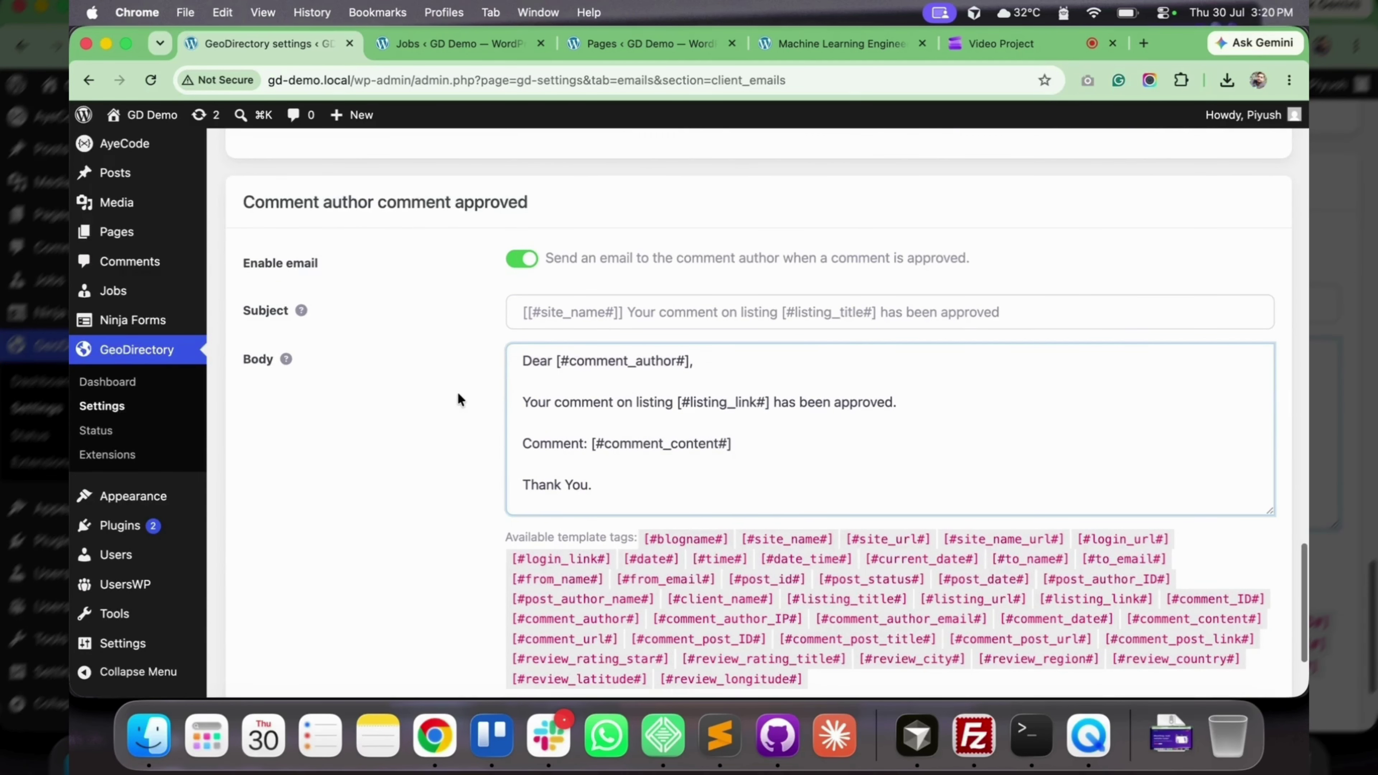
- Review the Comment author comment approved email's subject help tip, subject, and body again, down to its available template tags
scroll(457, 392, "up", 1)
mouse_move(298, 376)
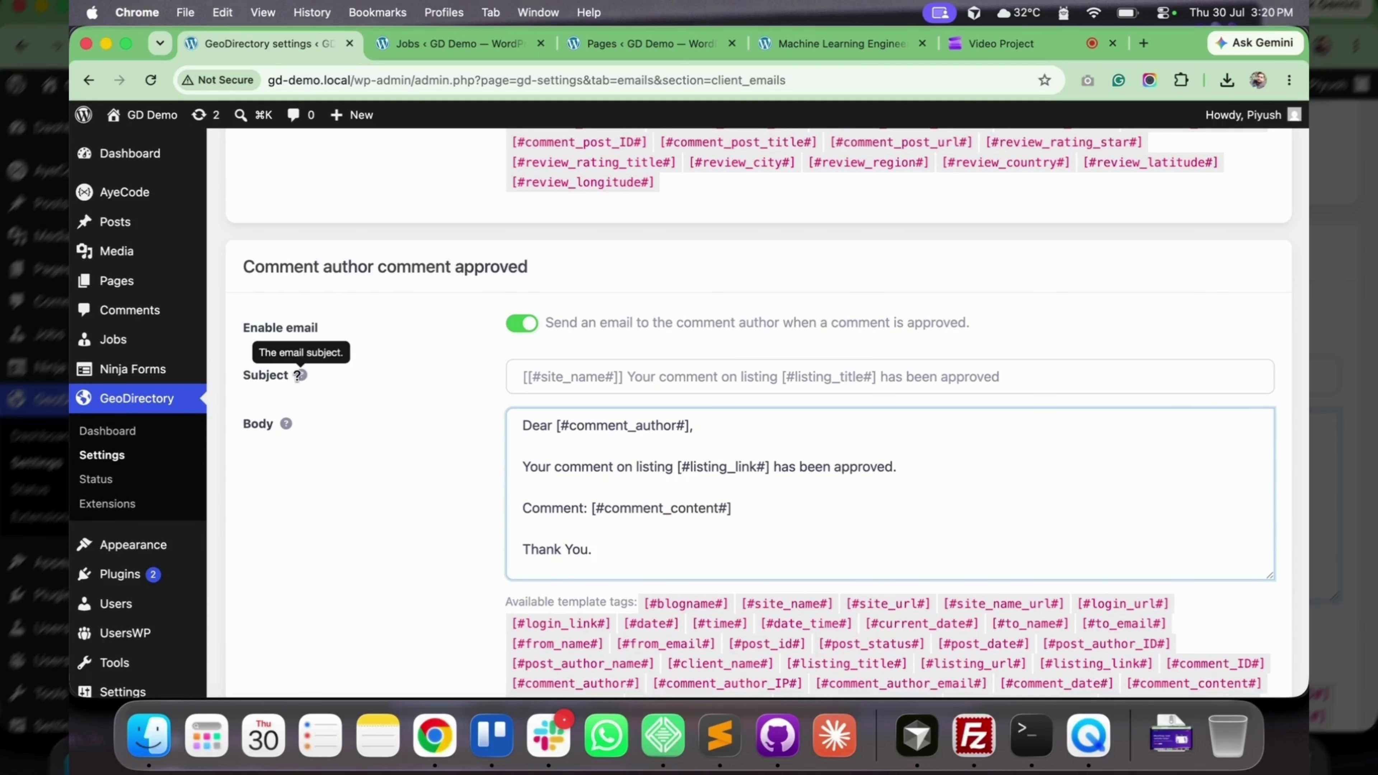
triple_click(1013, 371)
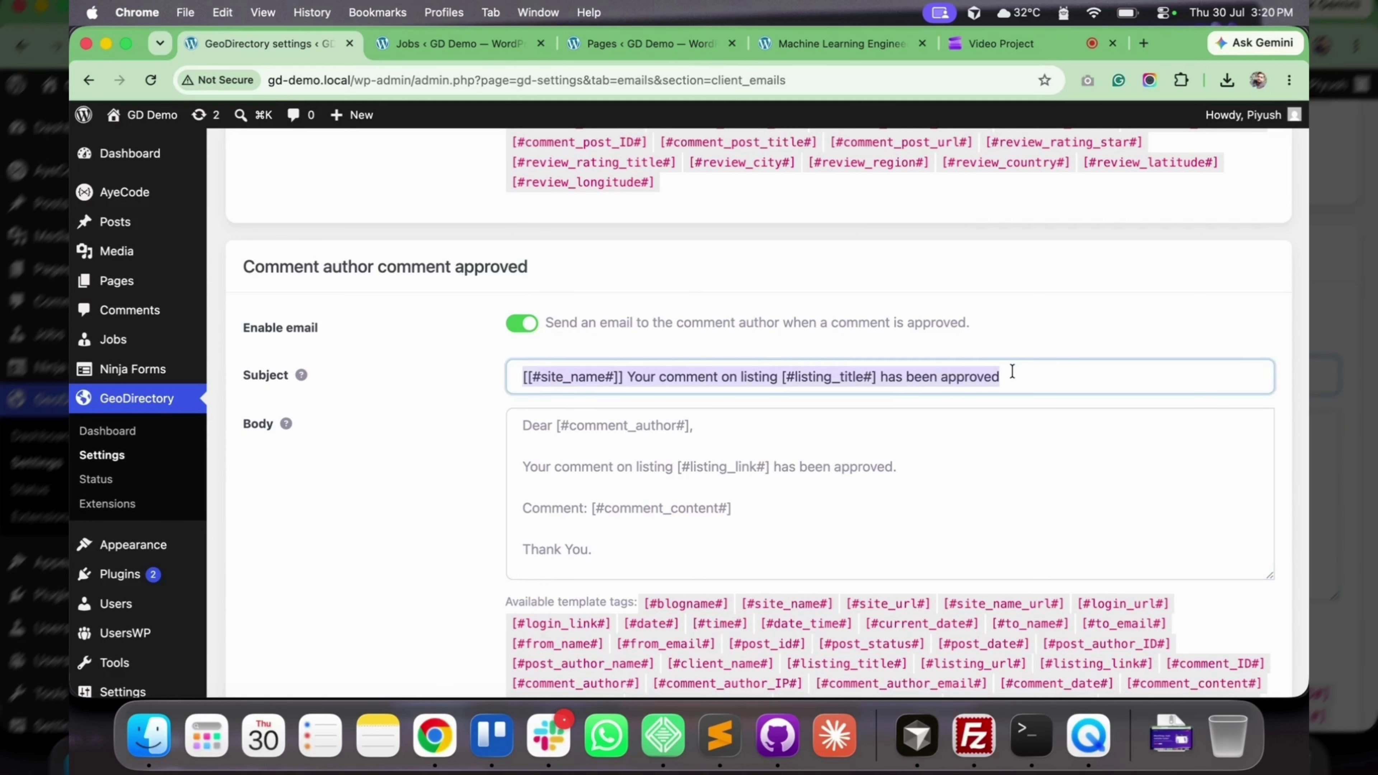
key("Tab")
key("super+a")
scroll(438, 470, "down", 5)
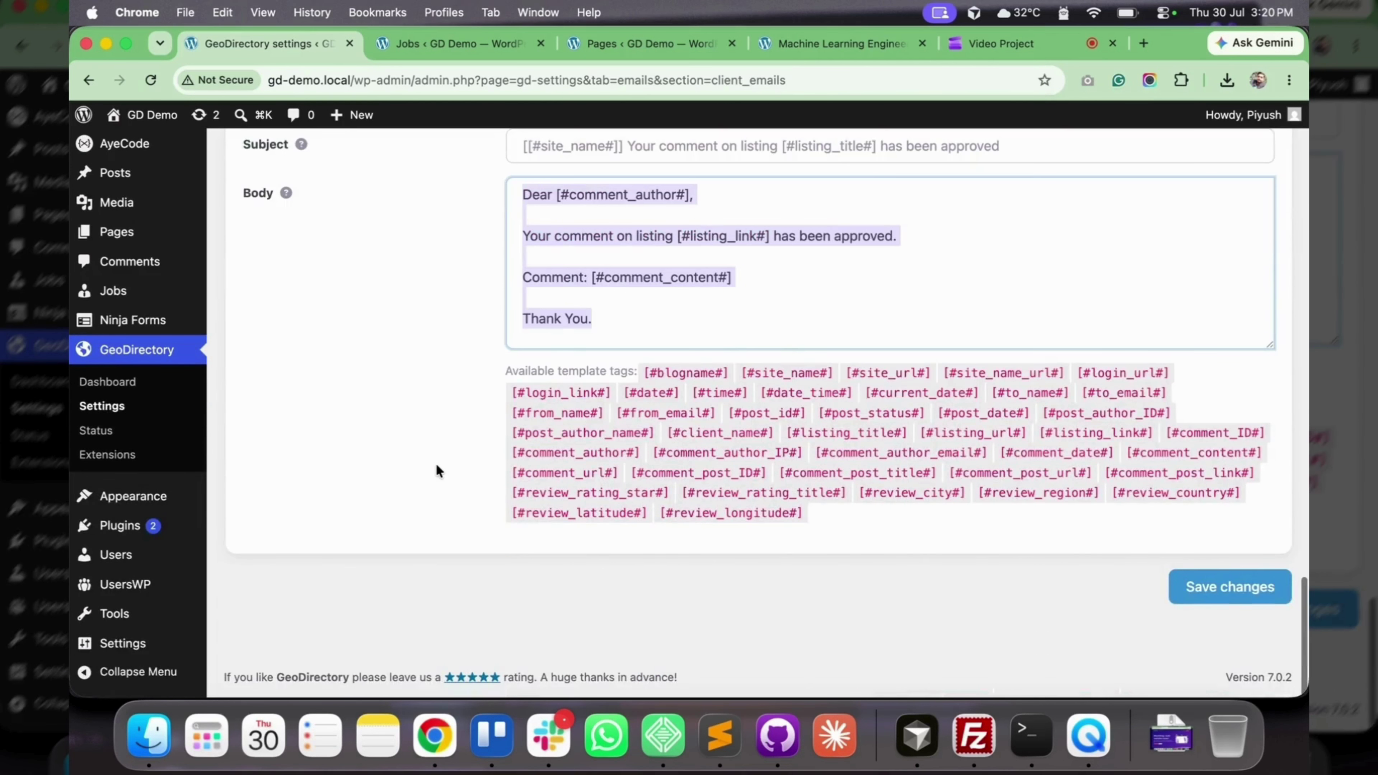
- Look through GeoDirectory's Design, Import/Export, and API settings sections
scroll(438, 470, "up", 15)
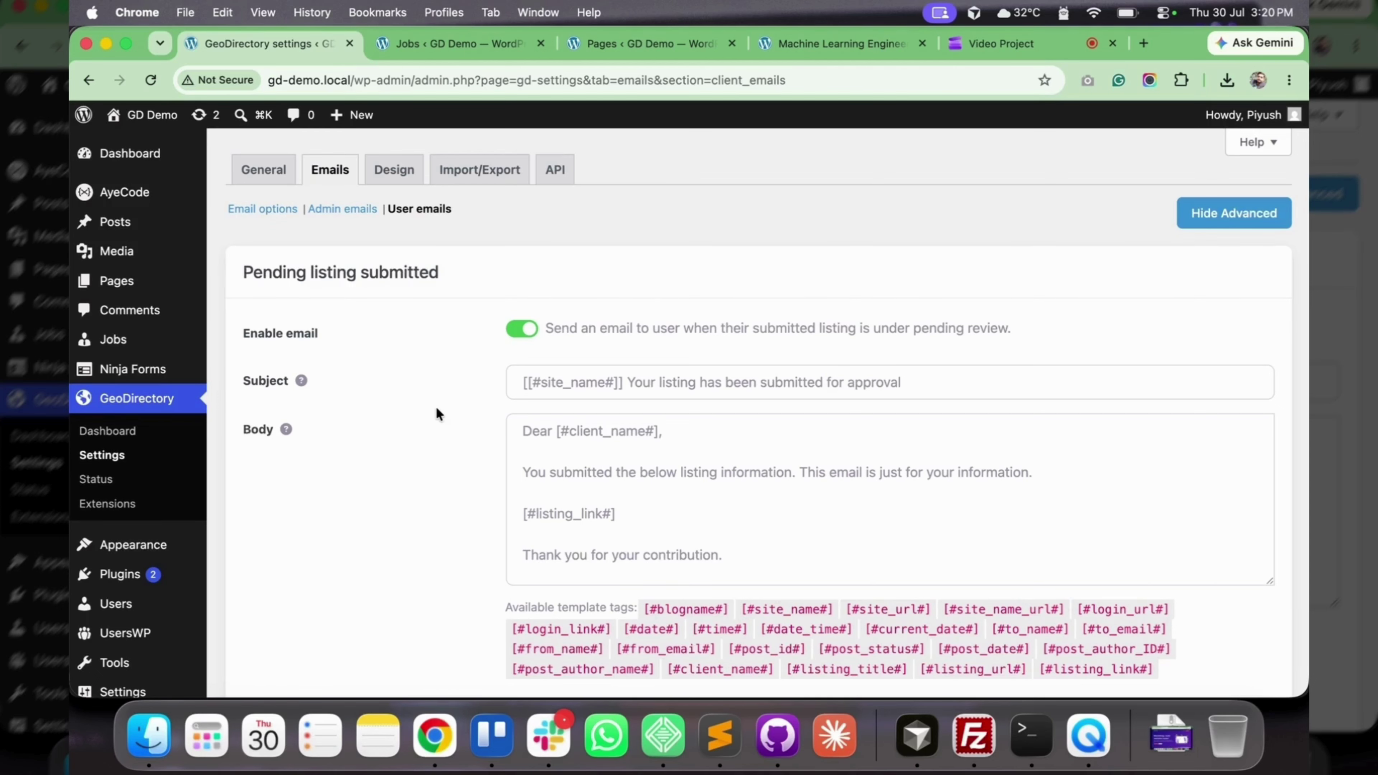
scroll(437, 408, "down", 1)
scroll(436, 408, "up", 1)
left_click(394, 169)
left_click(479, 169)
left_click(555, 172)
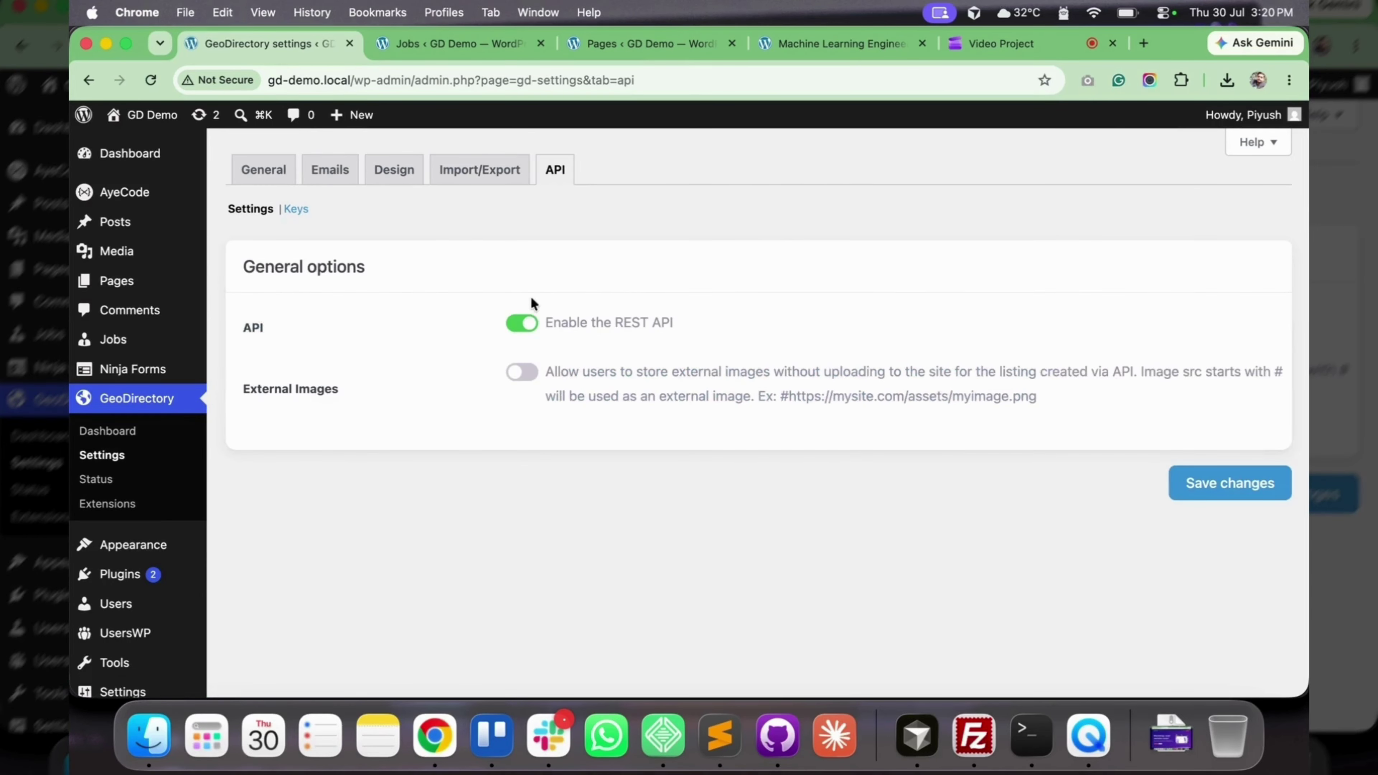
left_click(139, 466)
- Open the WPGeoBuddy website in a new browser tab and review its service offerings on the home page
left_click(1151, 39)
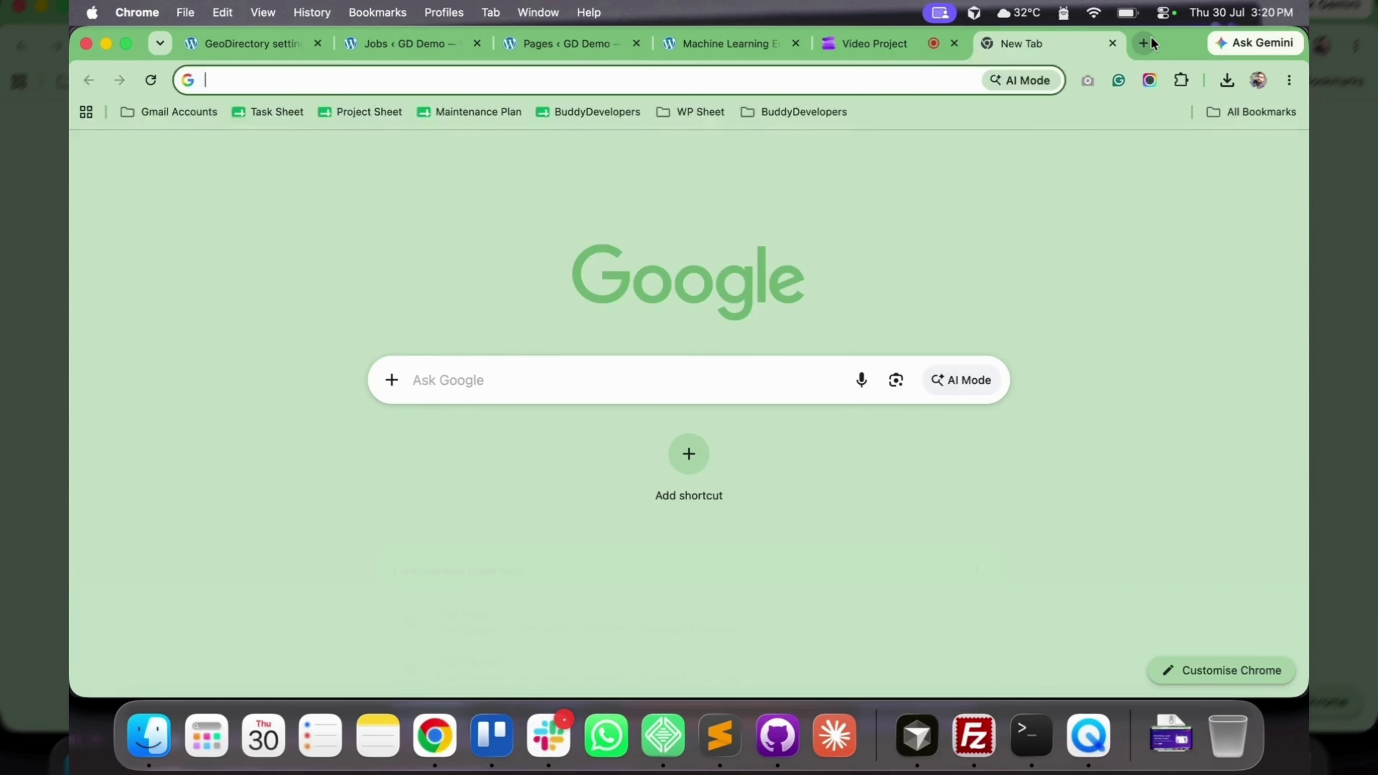
type("wpgeobuddy")
key("Return")
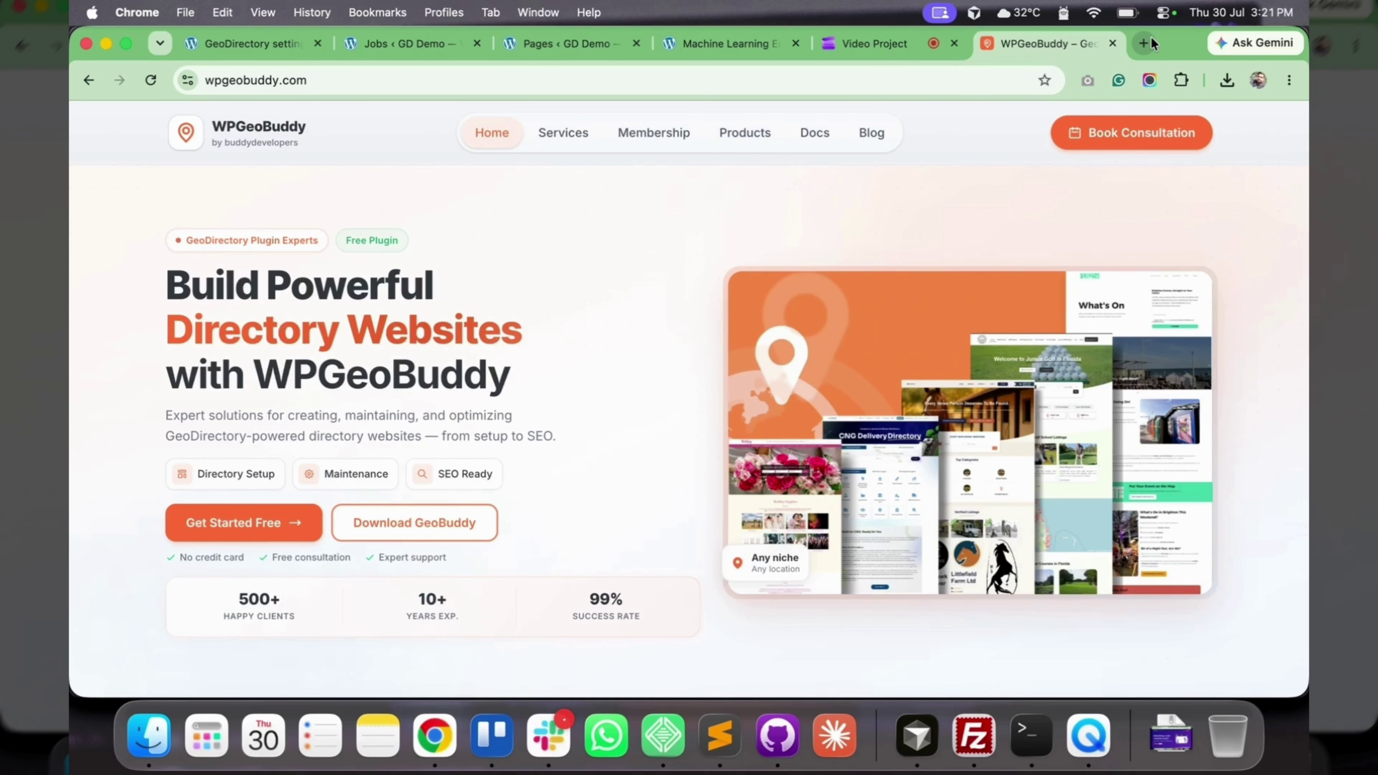
scroll(643, 442, "down", 15)
scroll(645, 445, "down", 4)
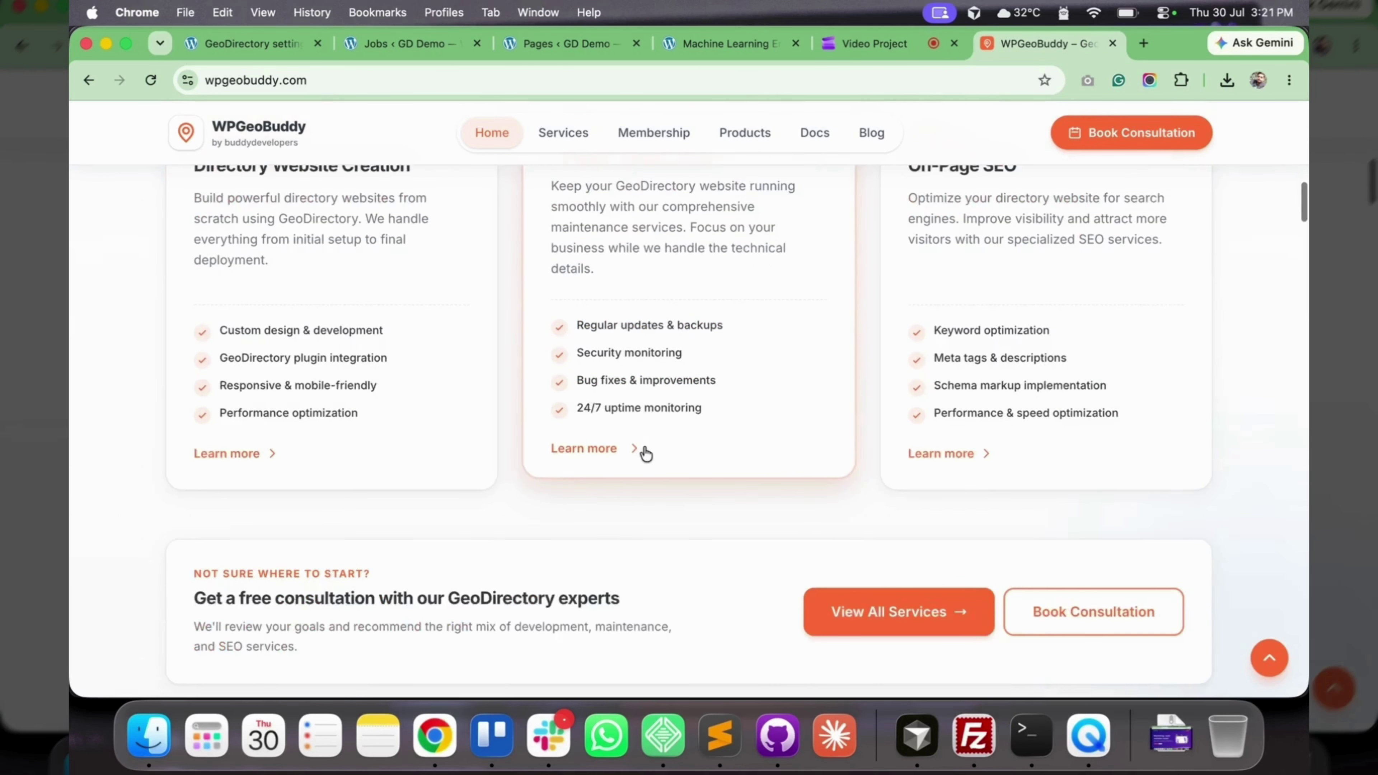
scroll(644, 445, "up", 5)
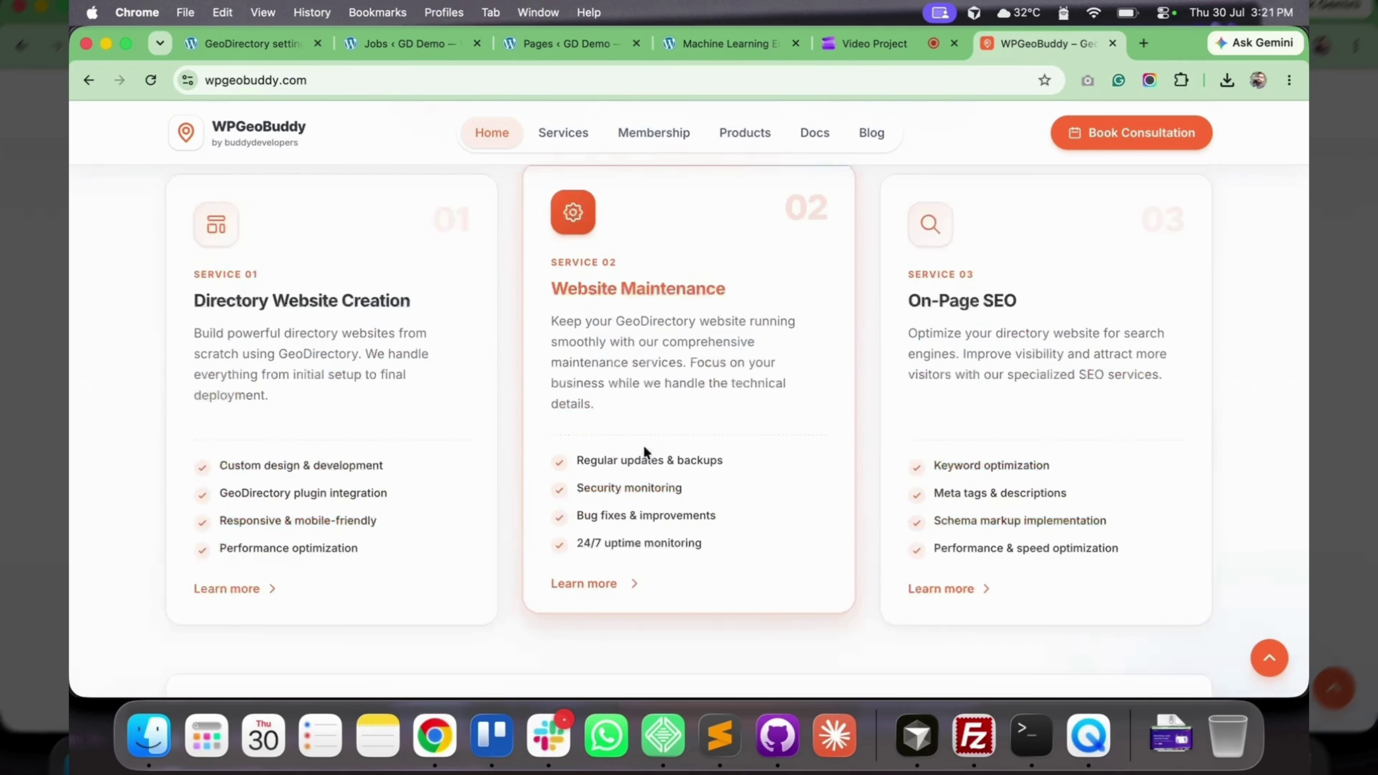
scroll(644, 448, "up", 4)
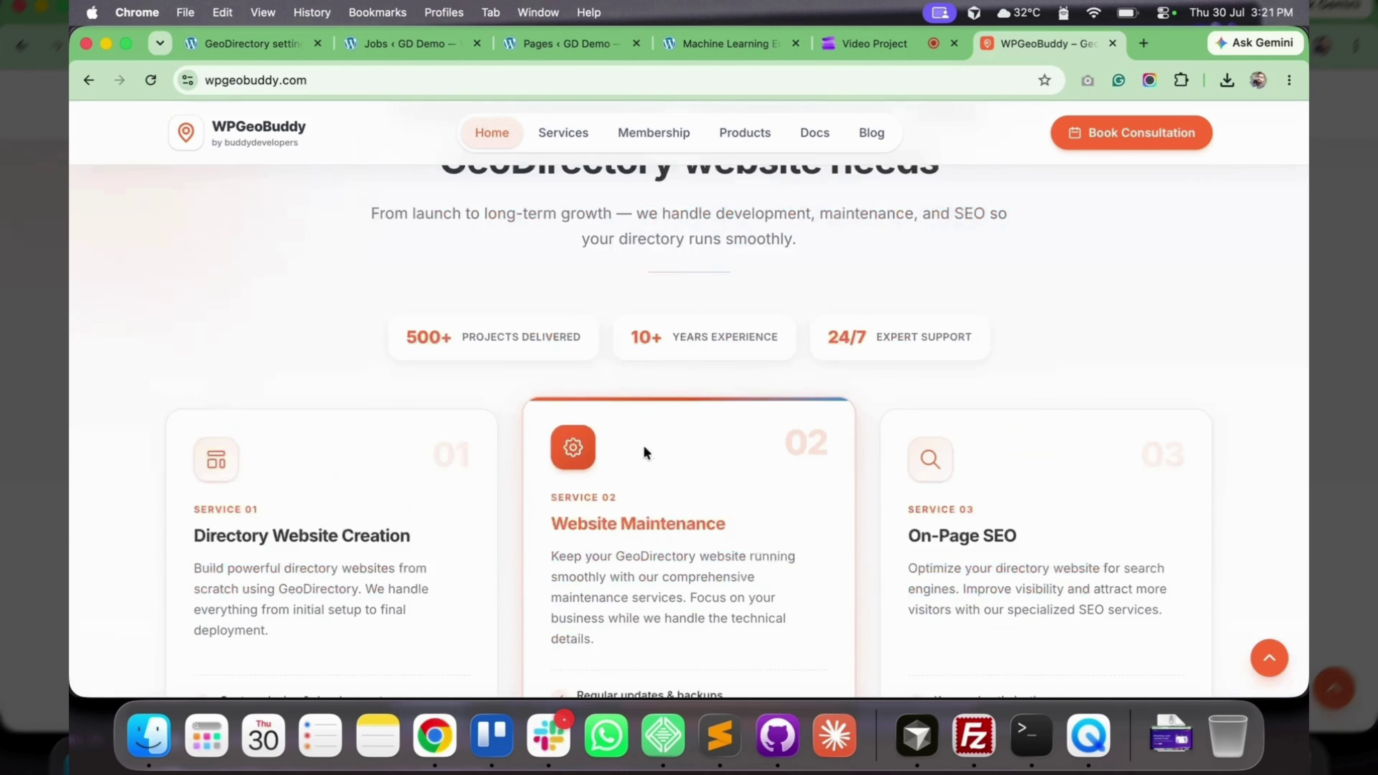
- View the free consultation booking page linked from WPGeoBuddy, including its call description, and return to the site's home page
left_click(1123, 134)
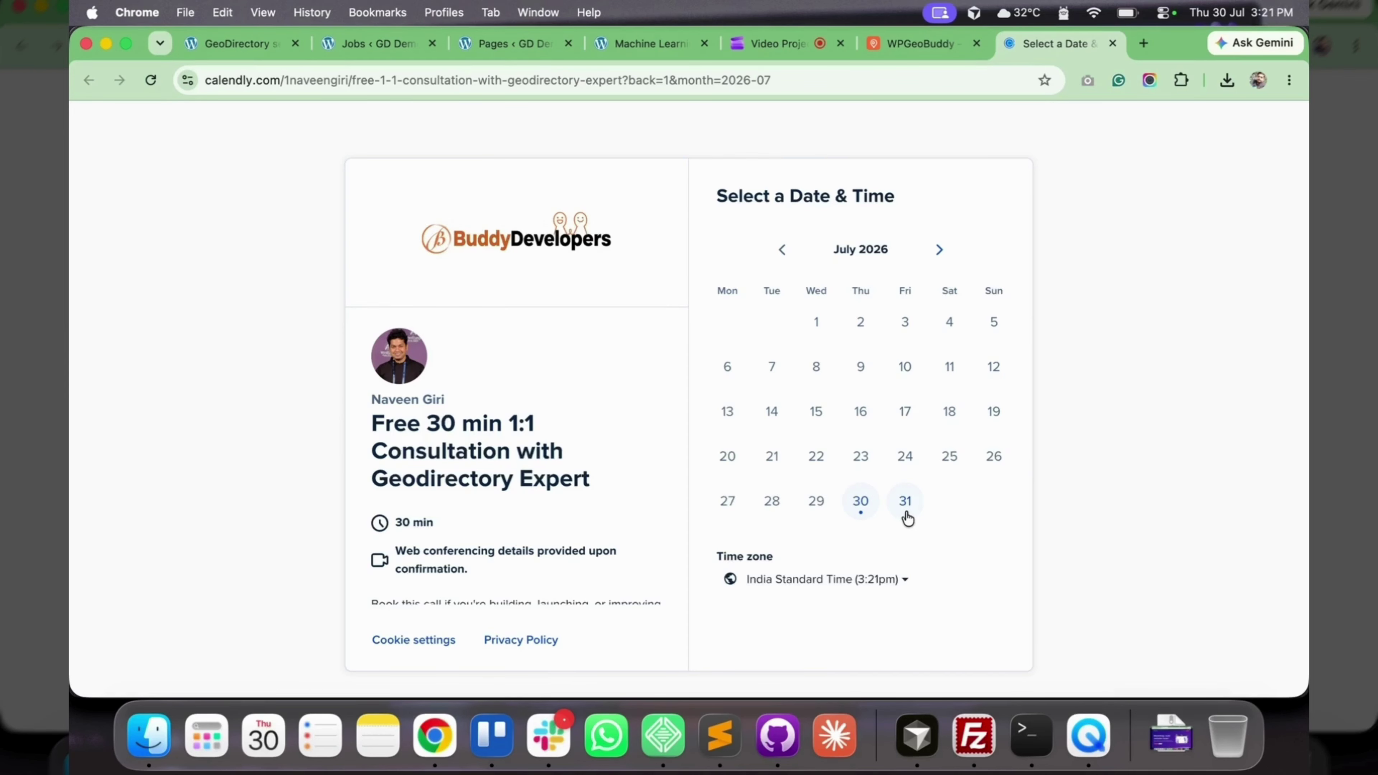
scroll(629, 458, "down", 1)
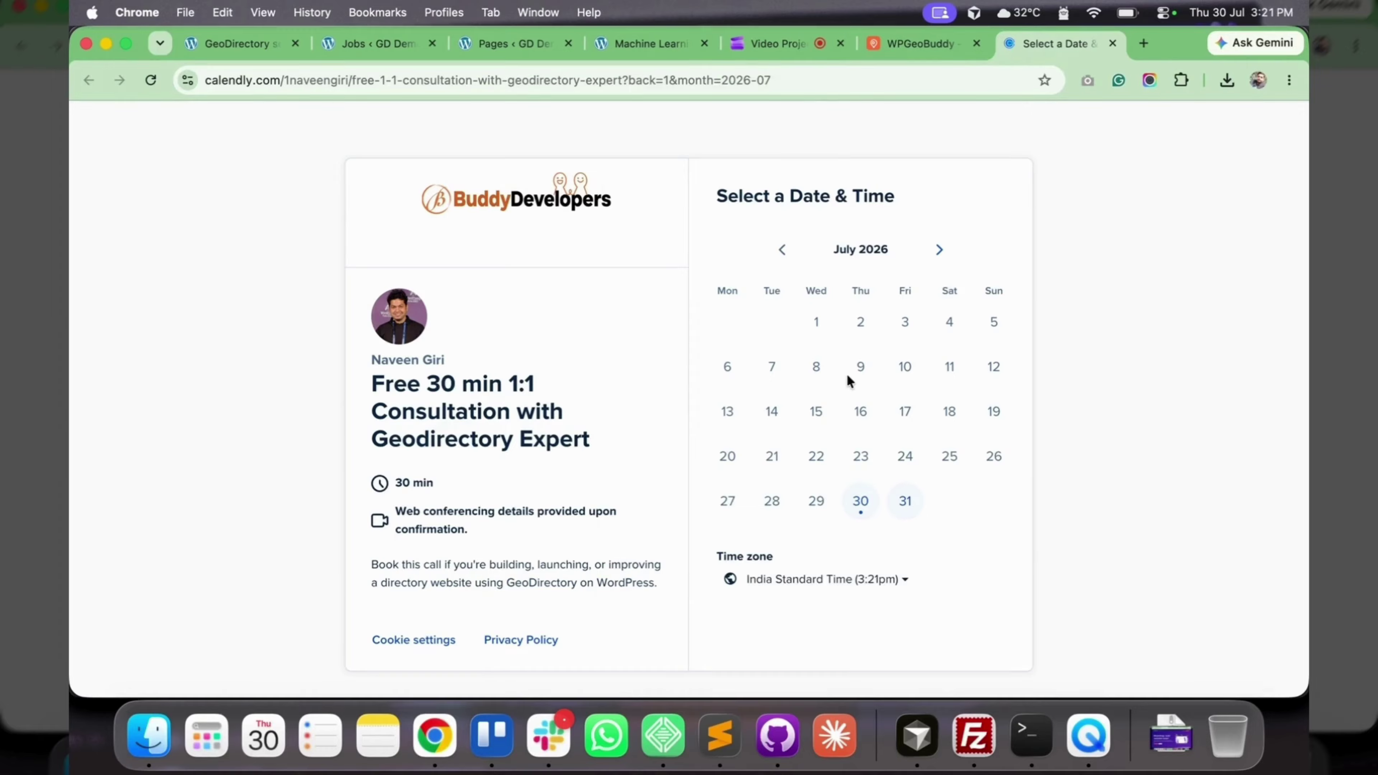
key("ctrl+shift+Tab")
scroll(585, 456, "up", 8)
scroll(584, 456, "up", 3)
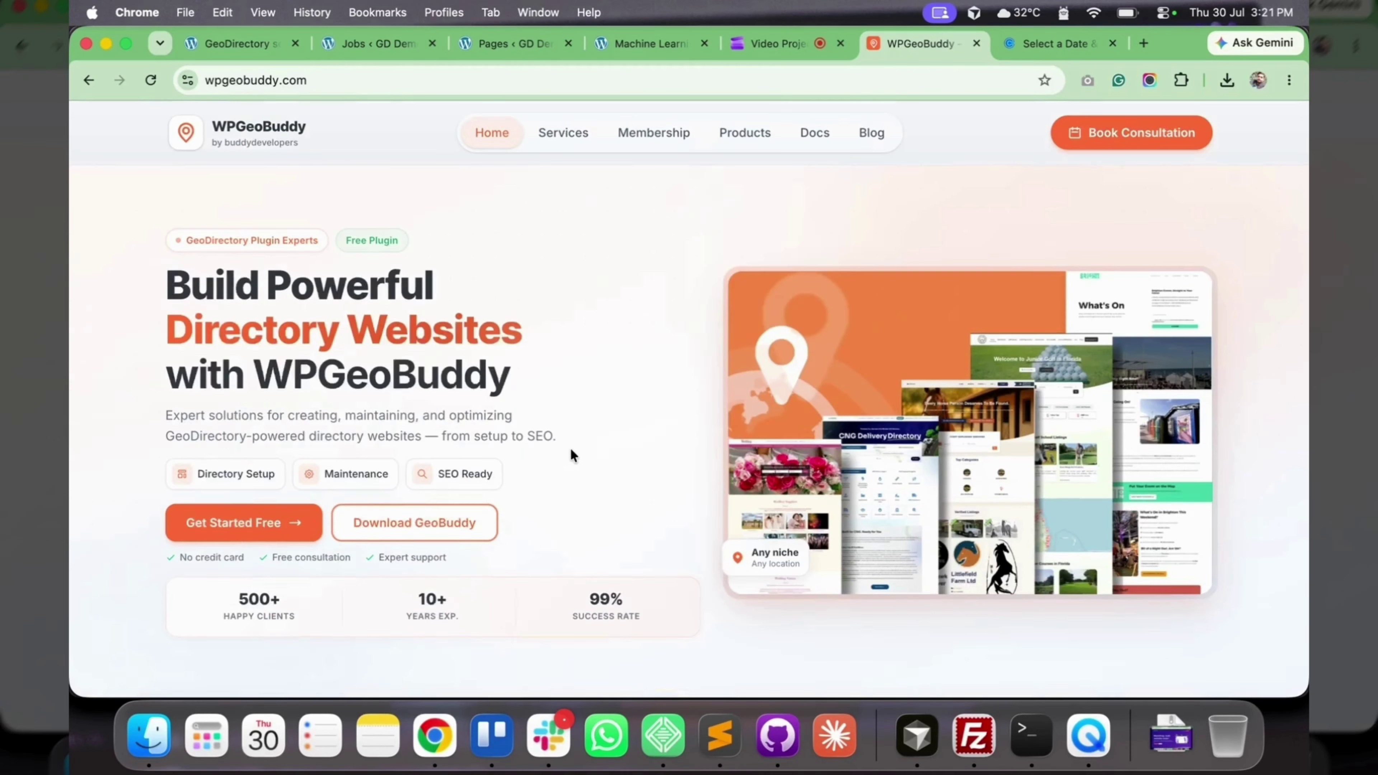